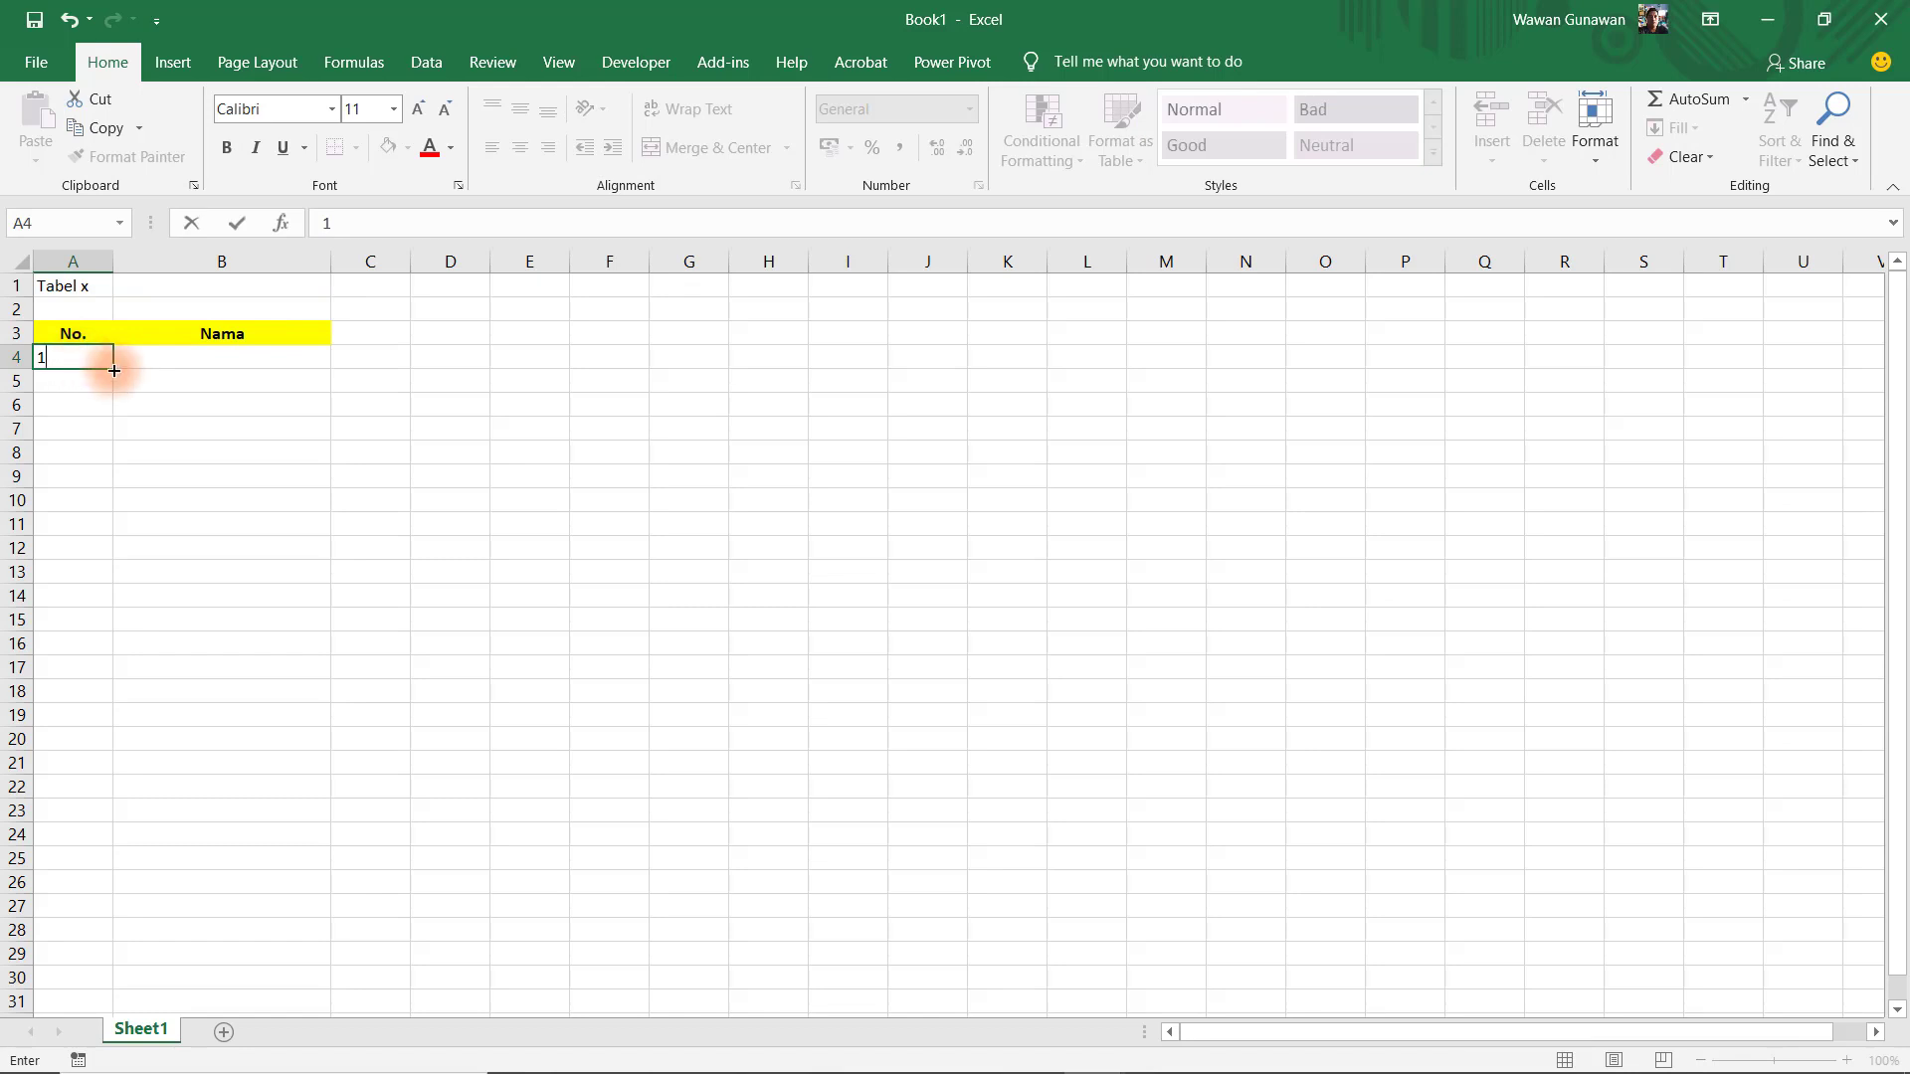
- Fill in the first two table rows by hand, entering a name in B4, number 2 in A5 and a name in B5
click(161, 358)
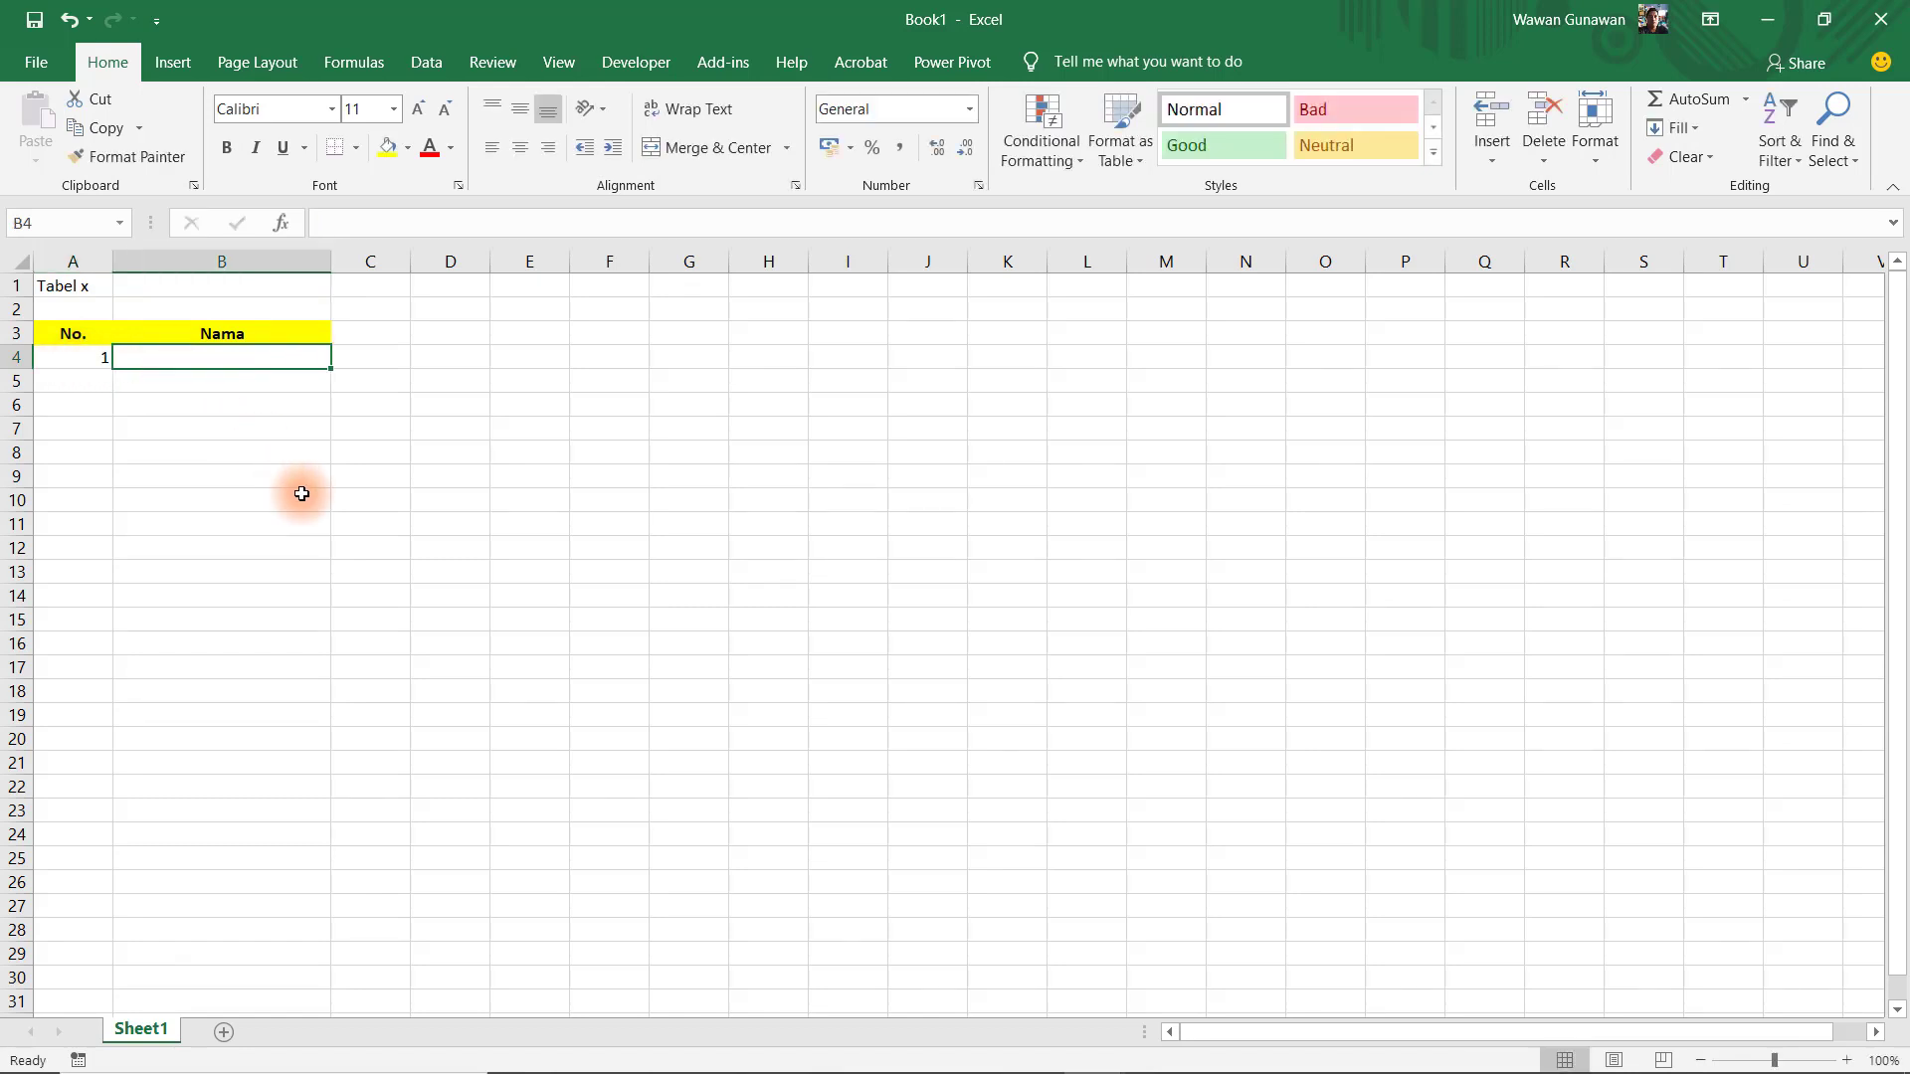
text(Asep)
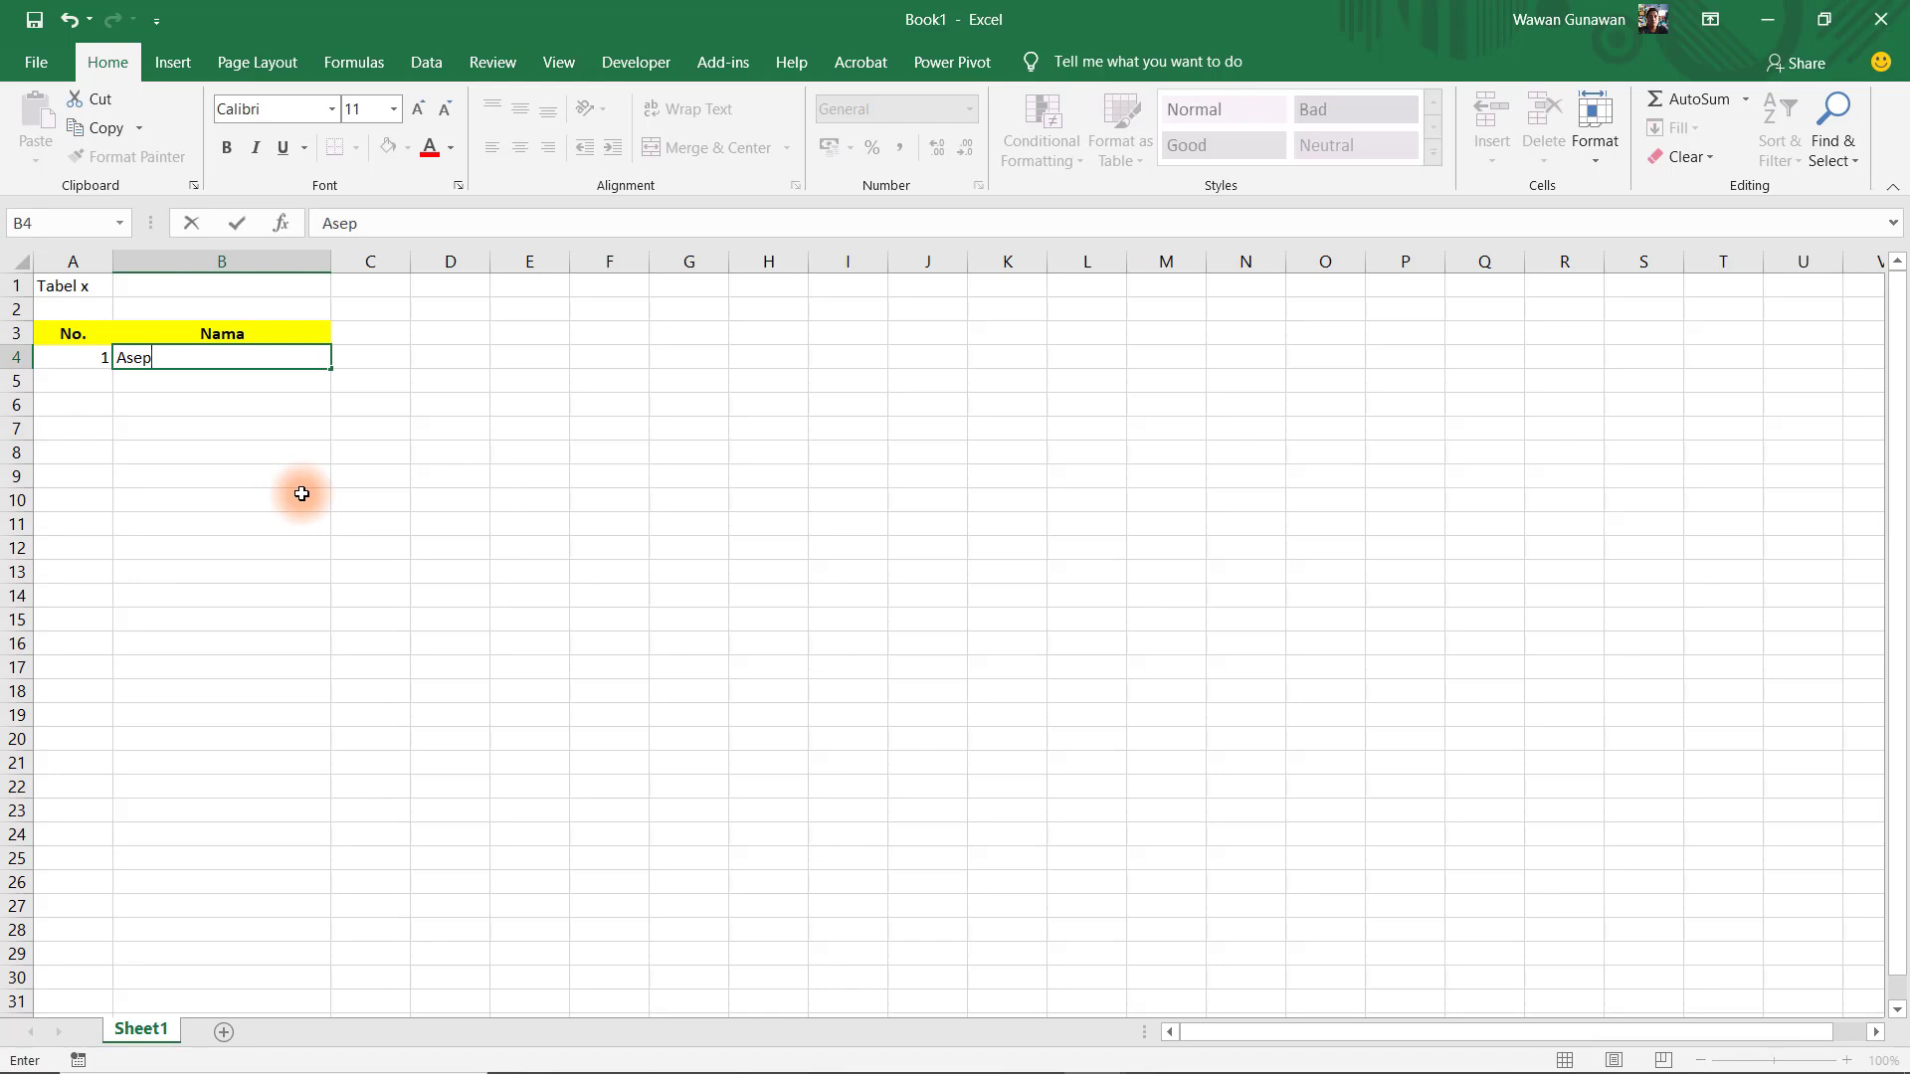
click(85, 386)
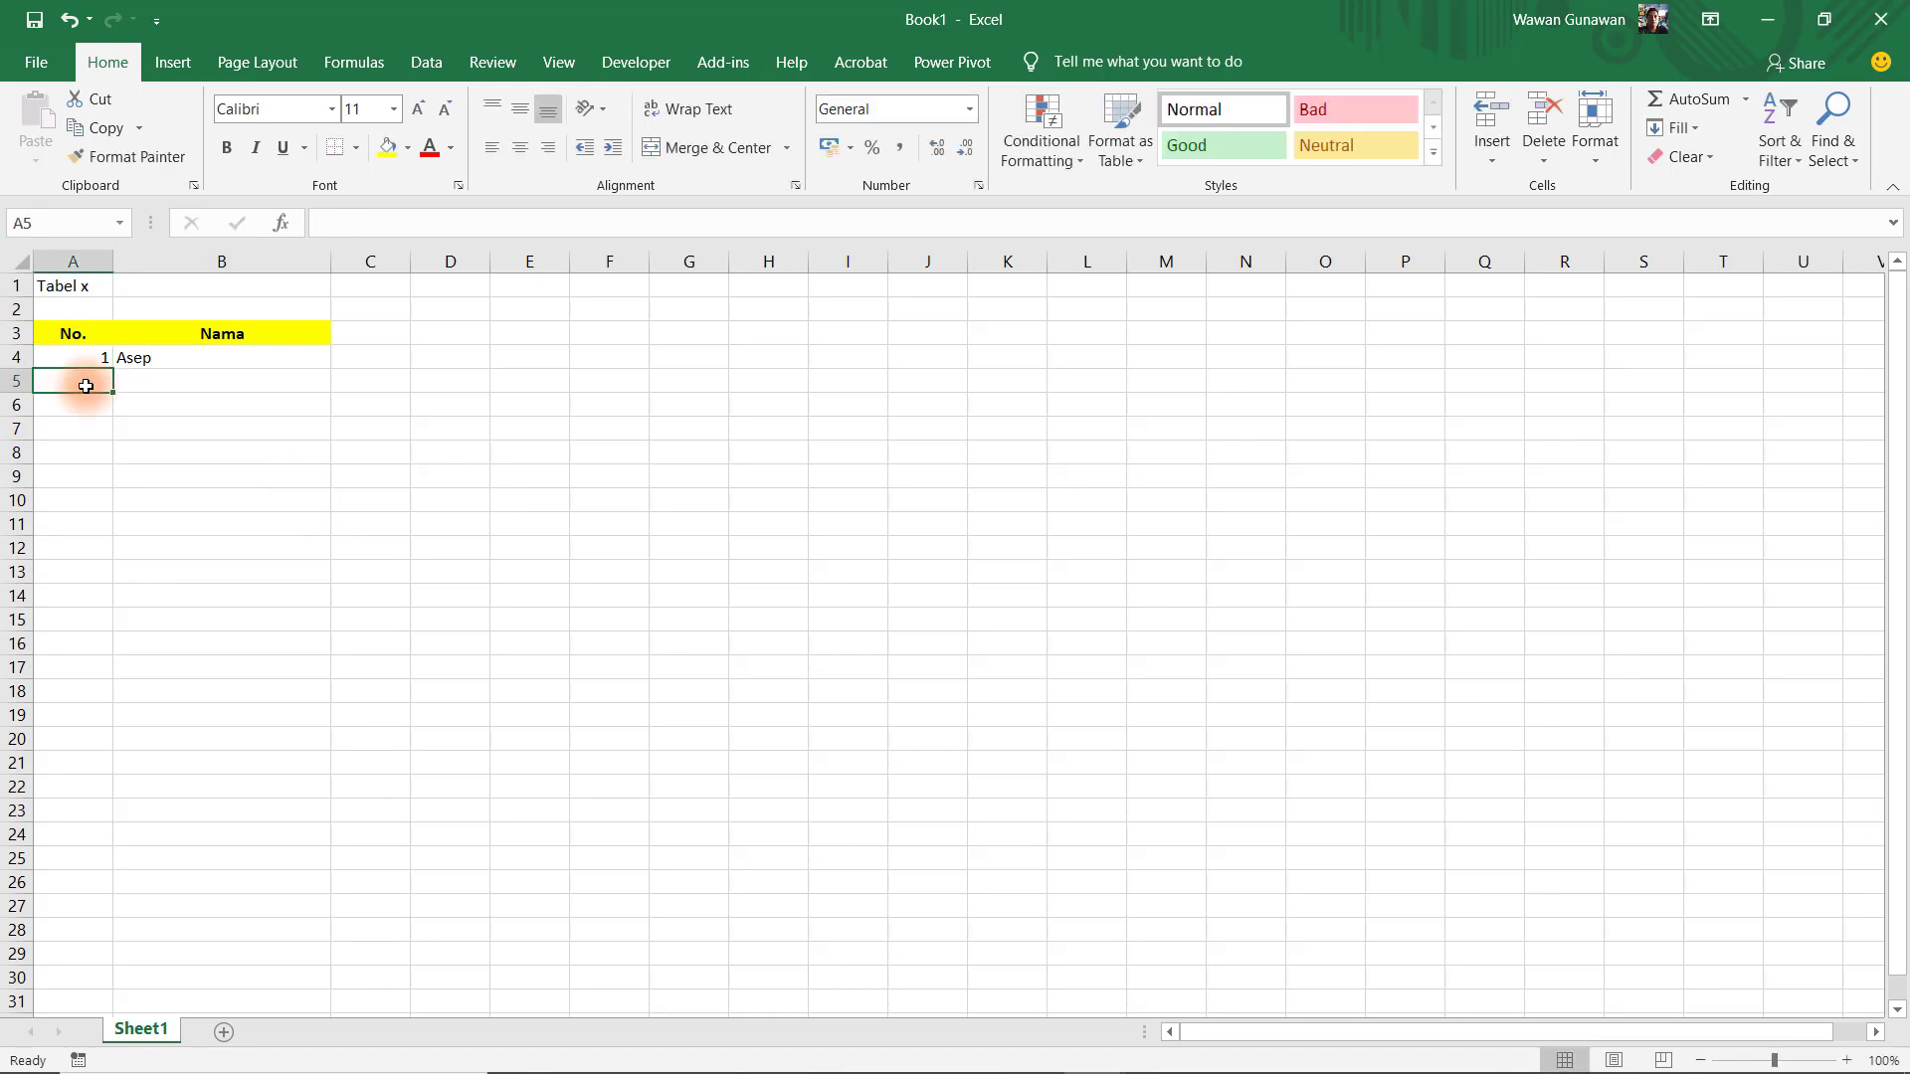
text(2)
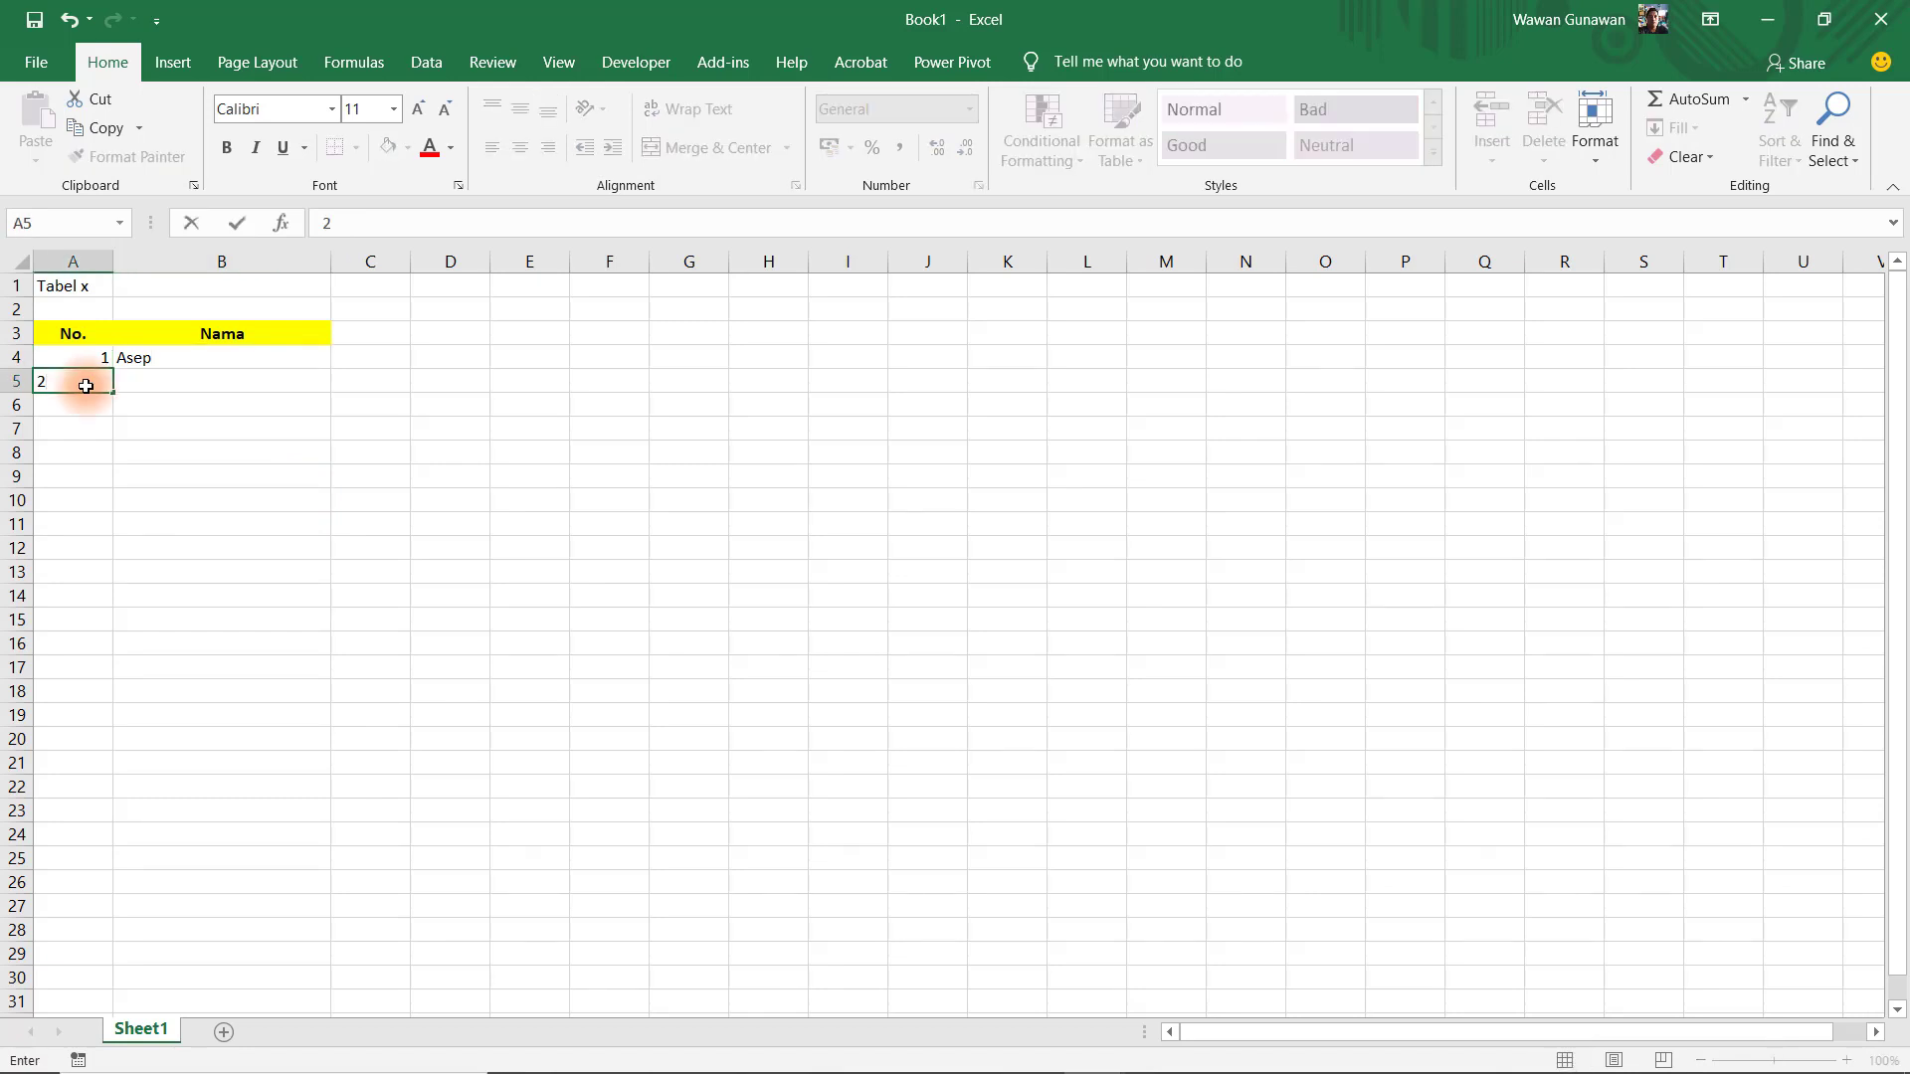
click(196, 385)
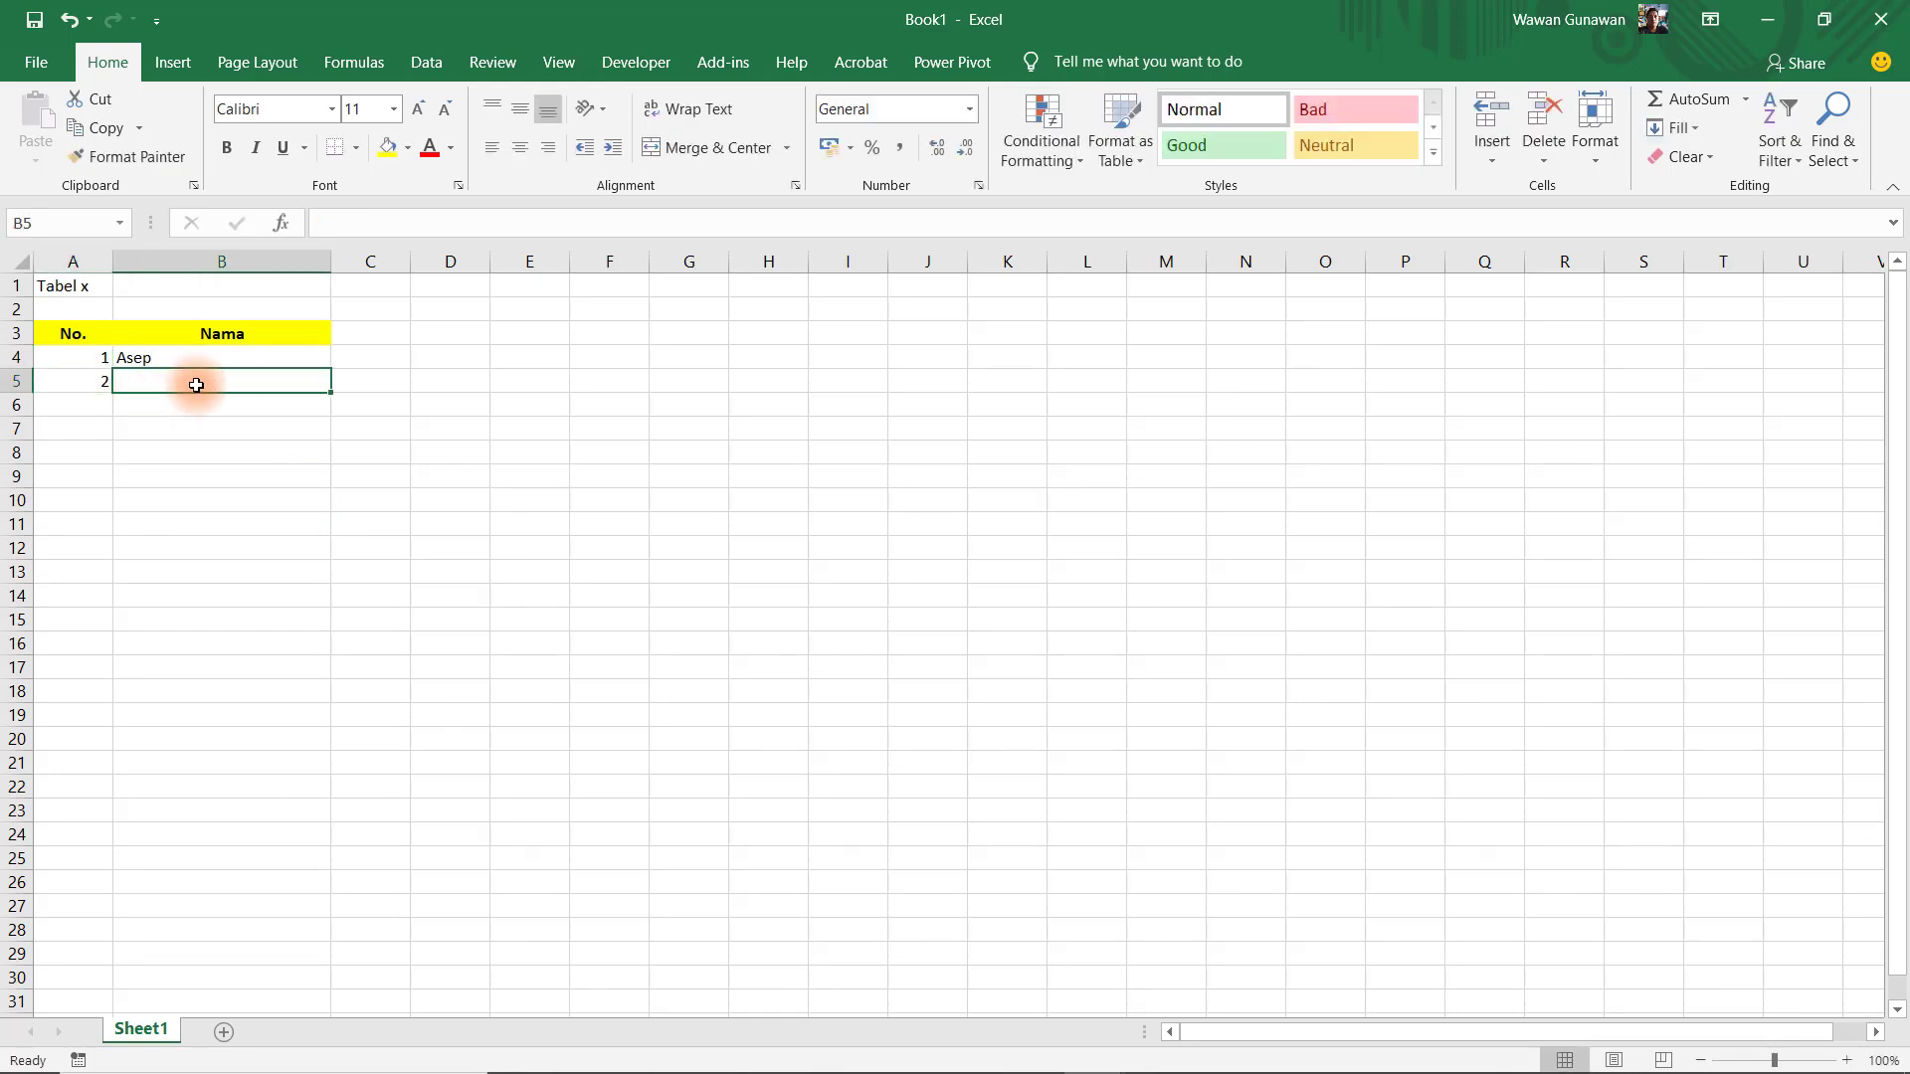
text(Damar)
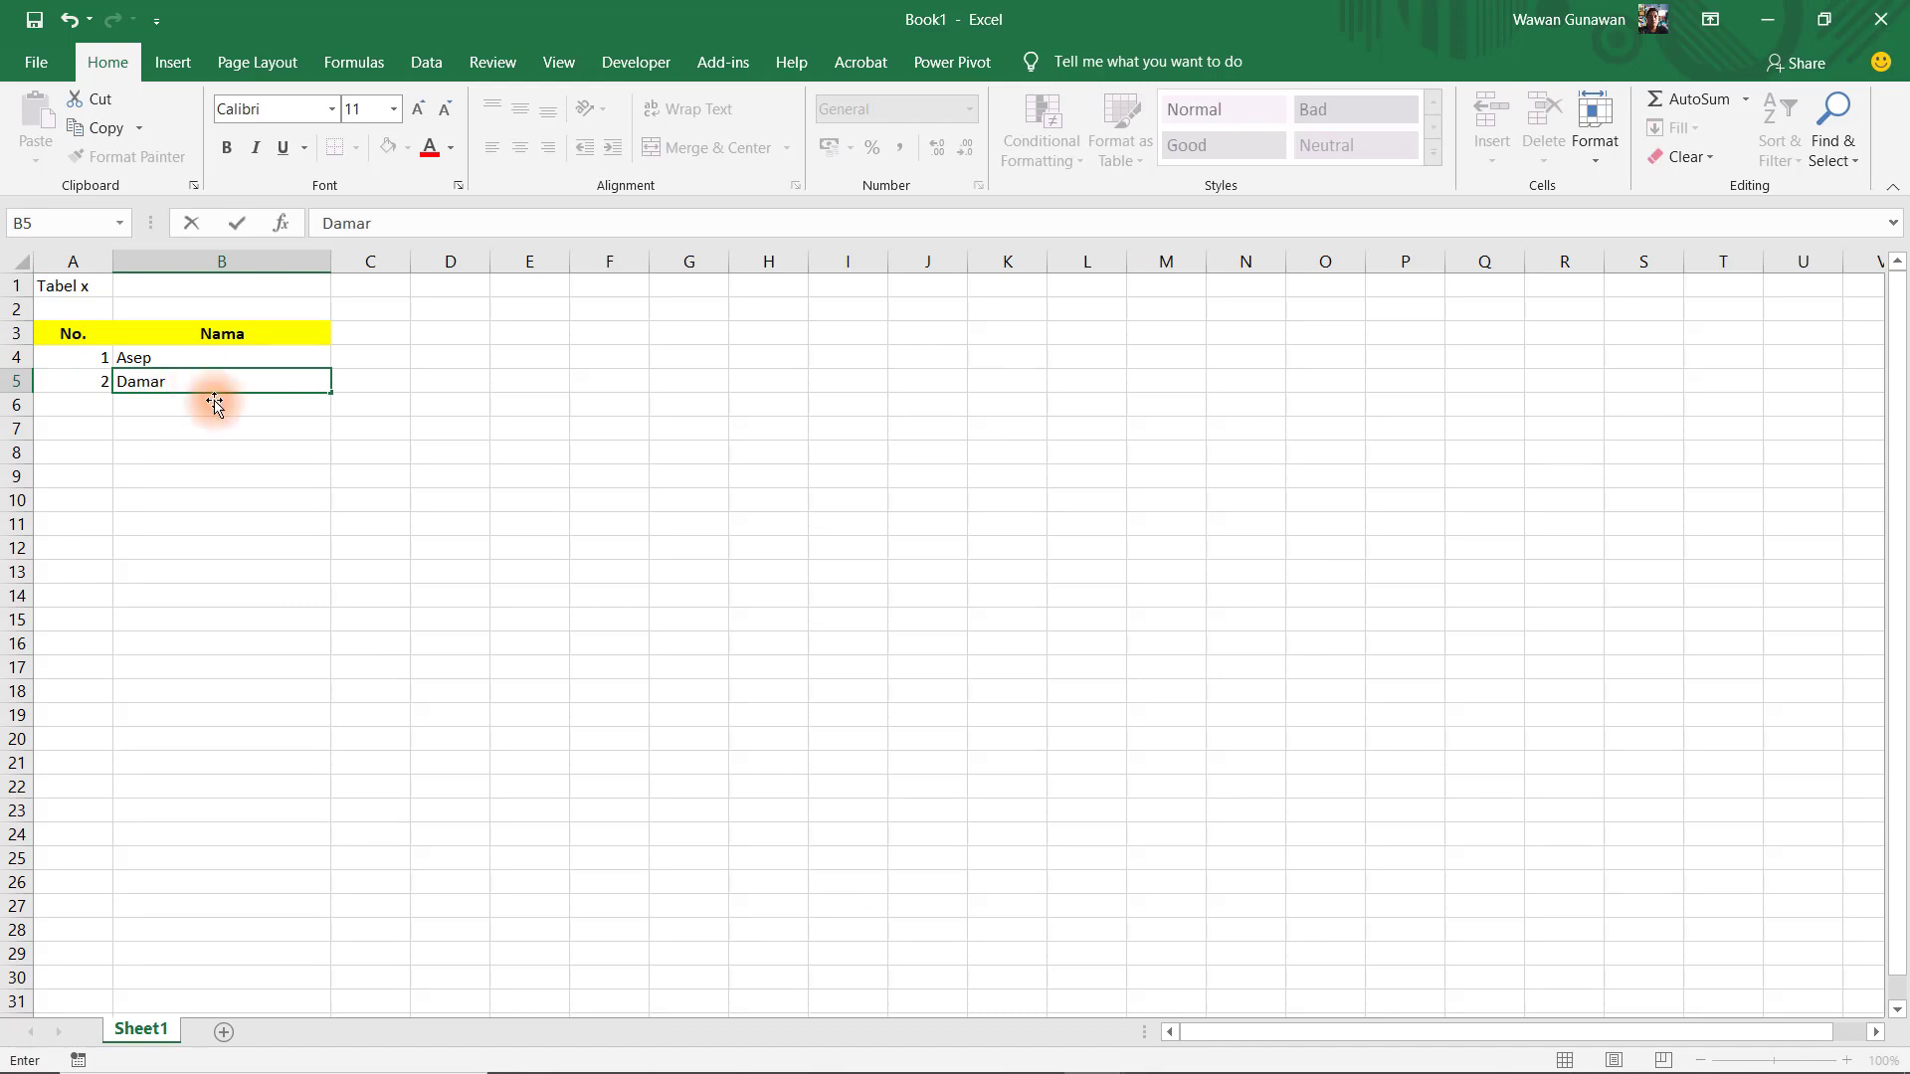
- Add the third table row by hand with number 3 in A6 and a name in B6
click(99, 408)
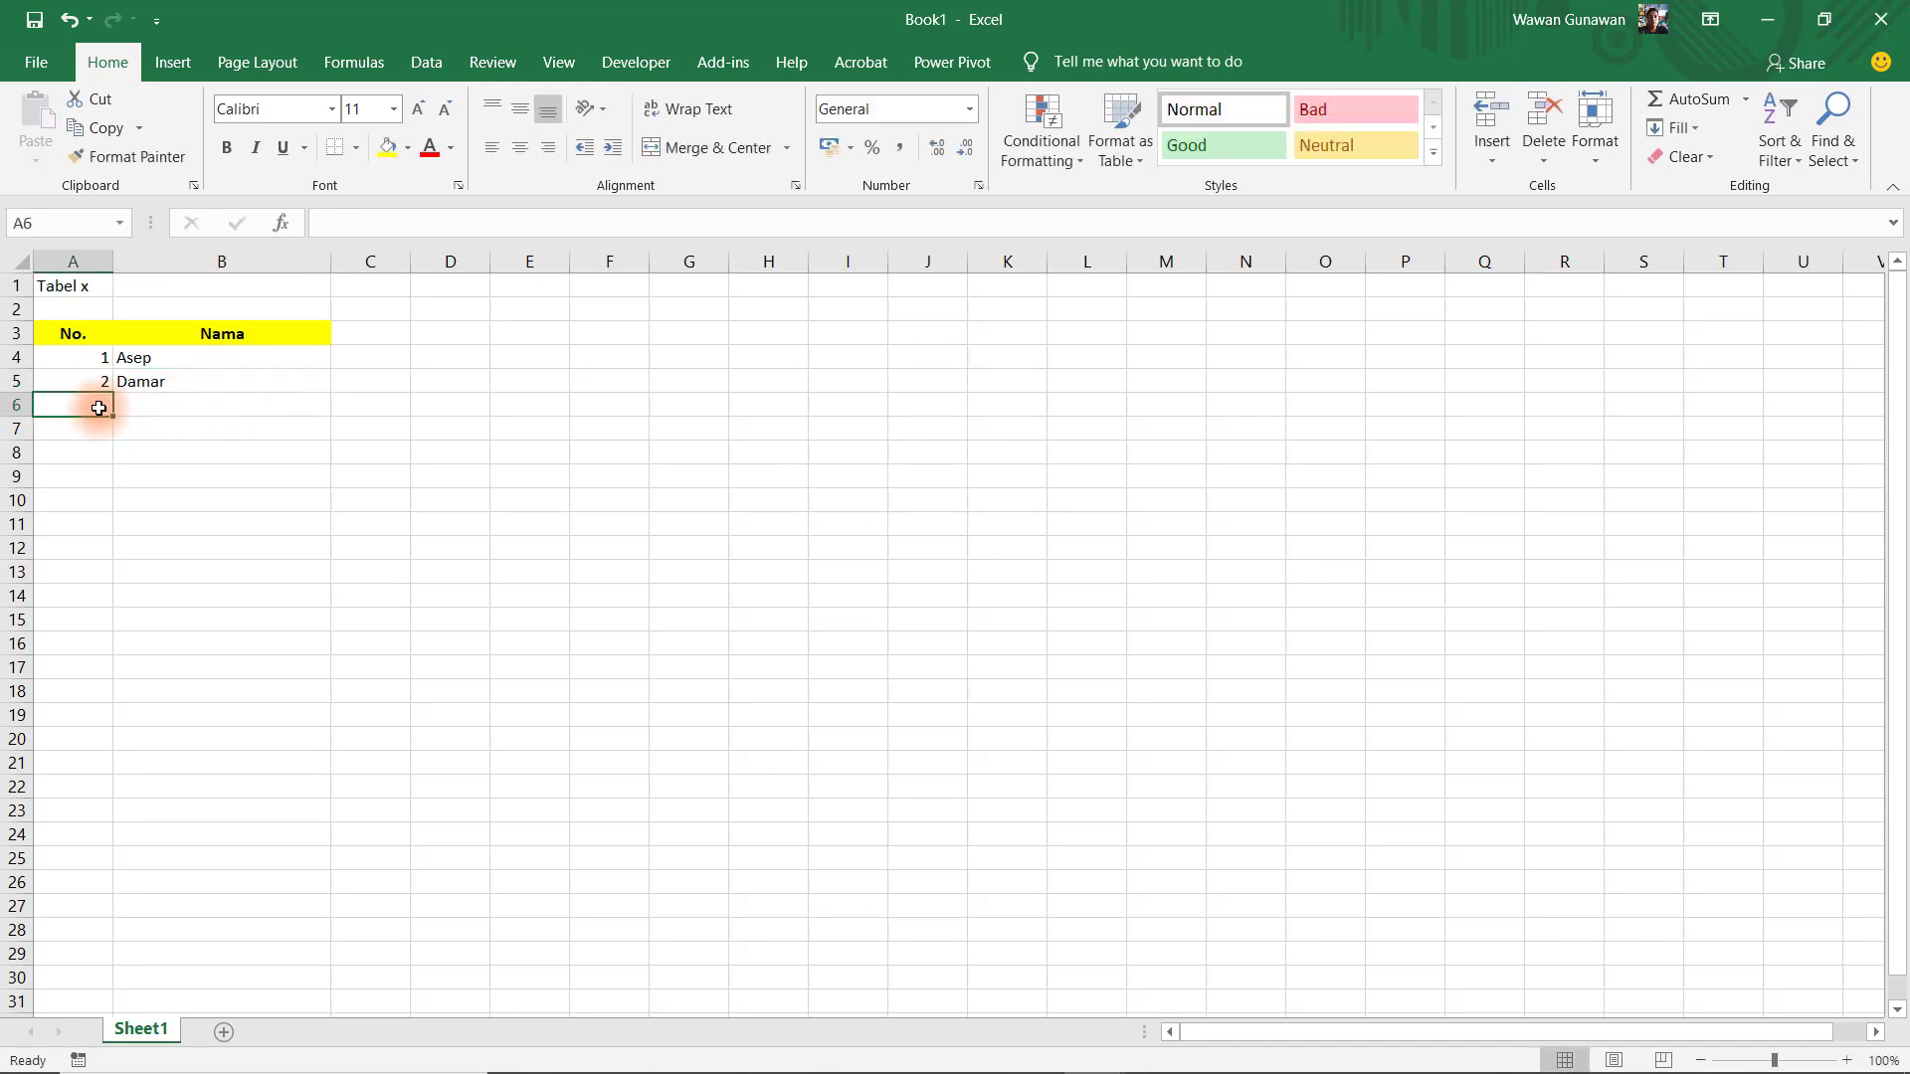
text(3)
key(Tab)
text(Lin)
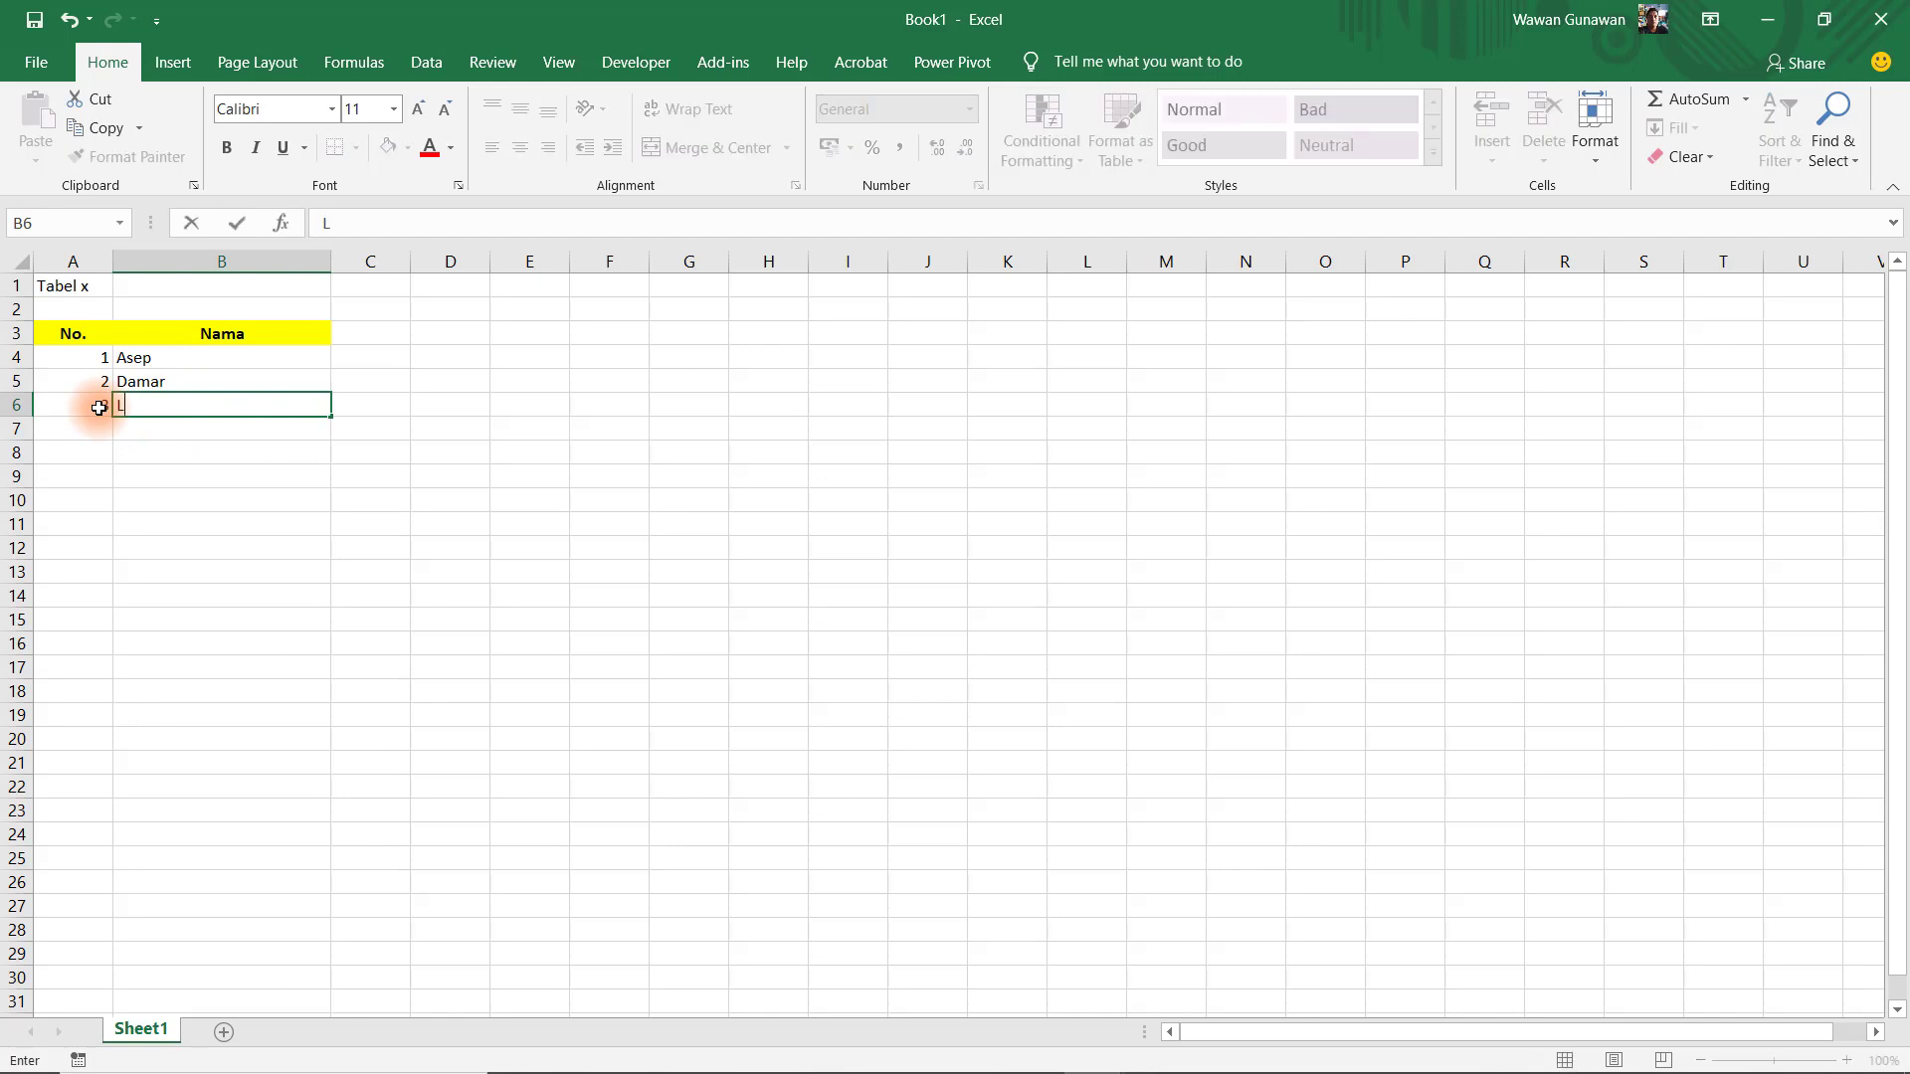
text(tang)
key(Return)
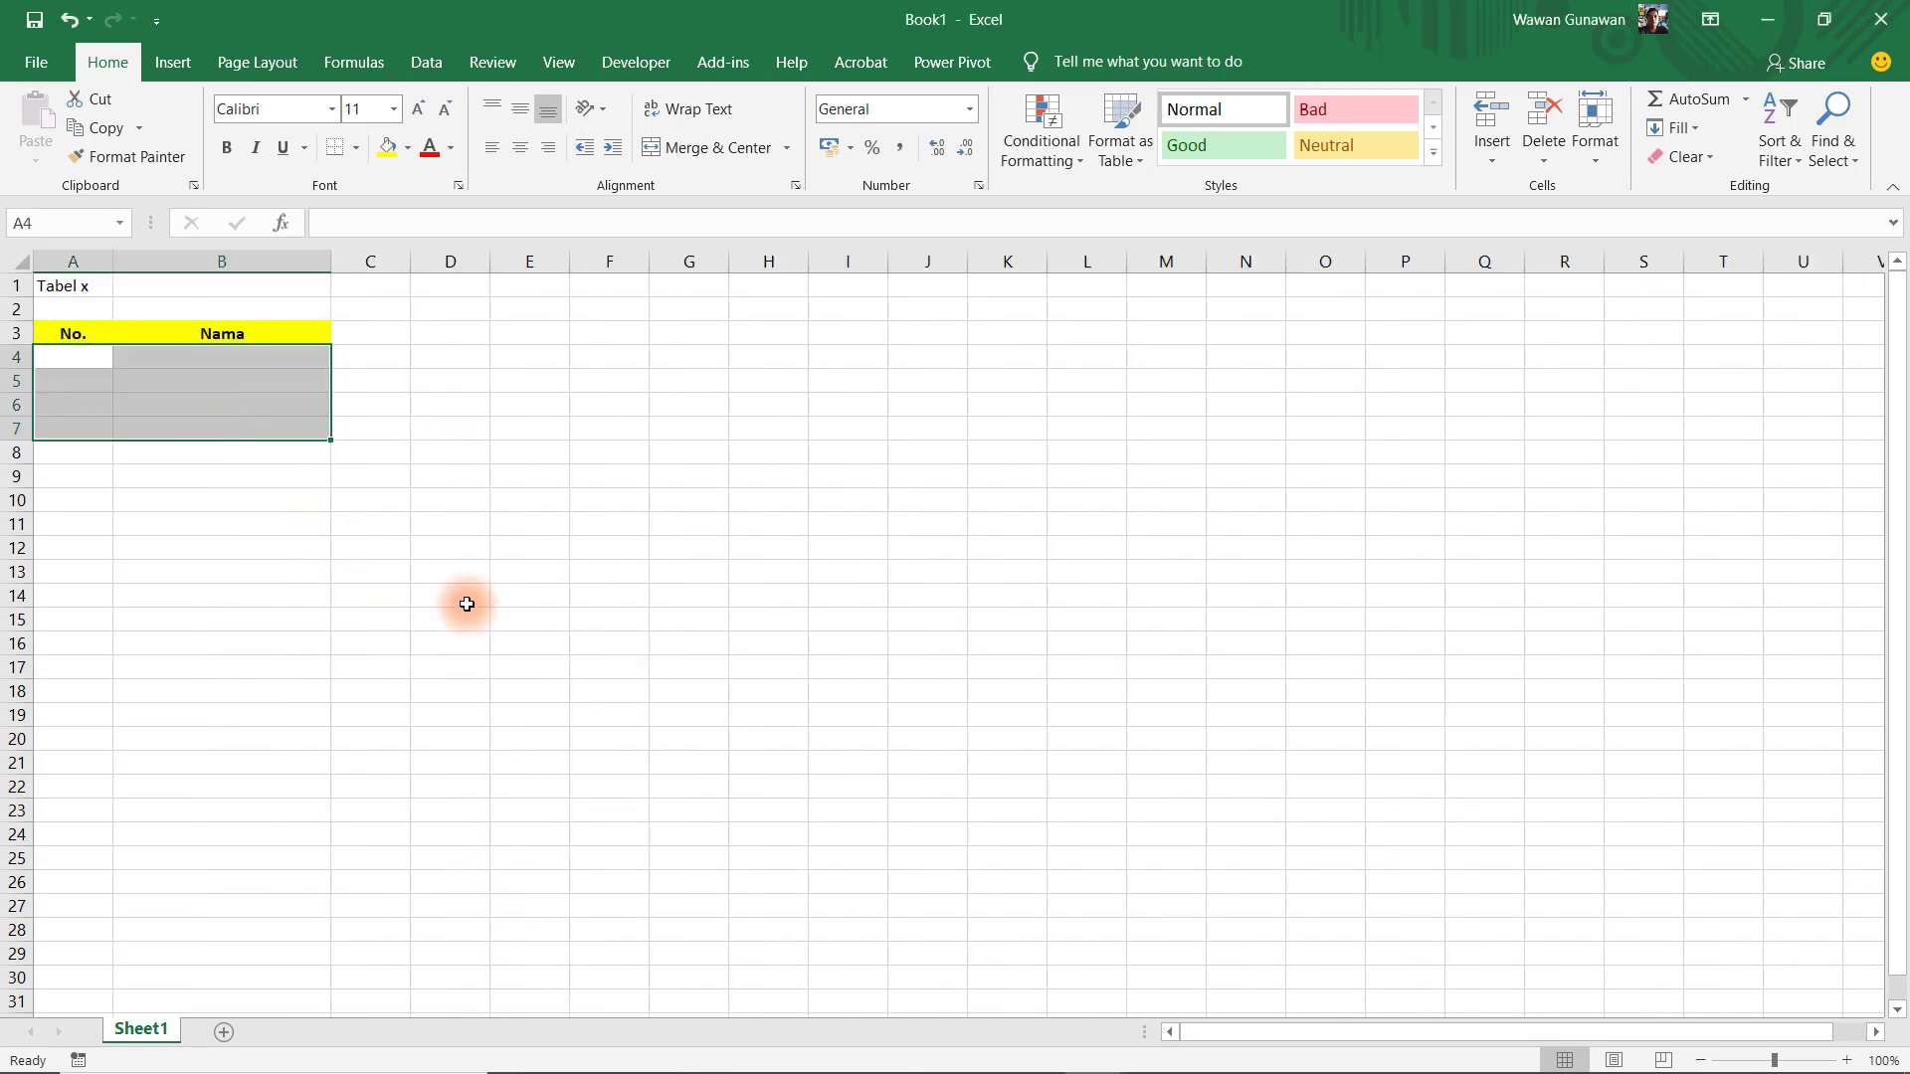
click(466, 604)
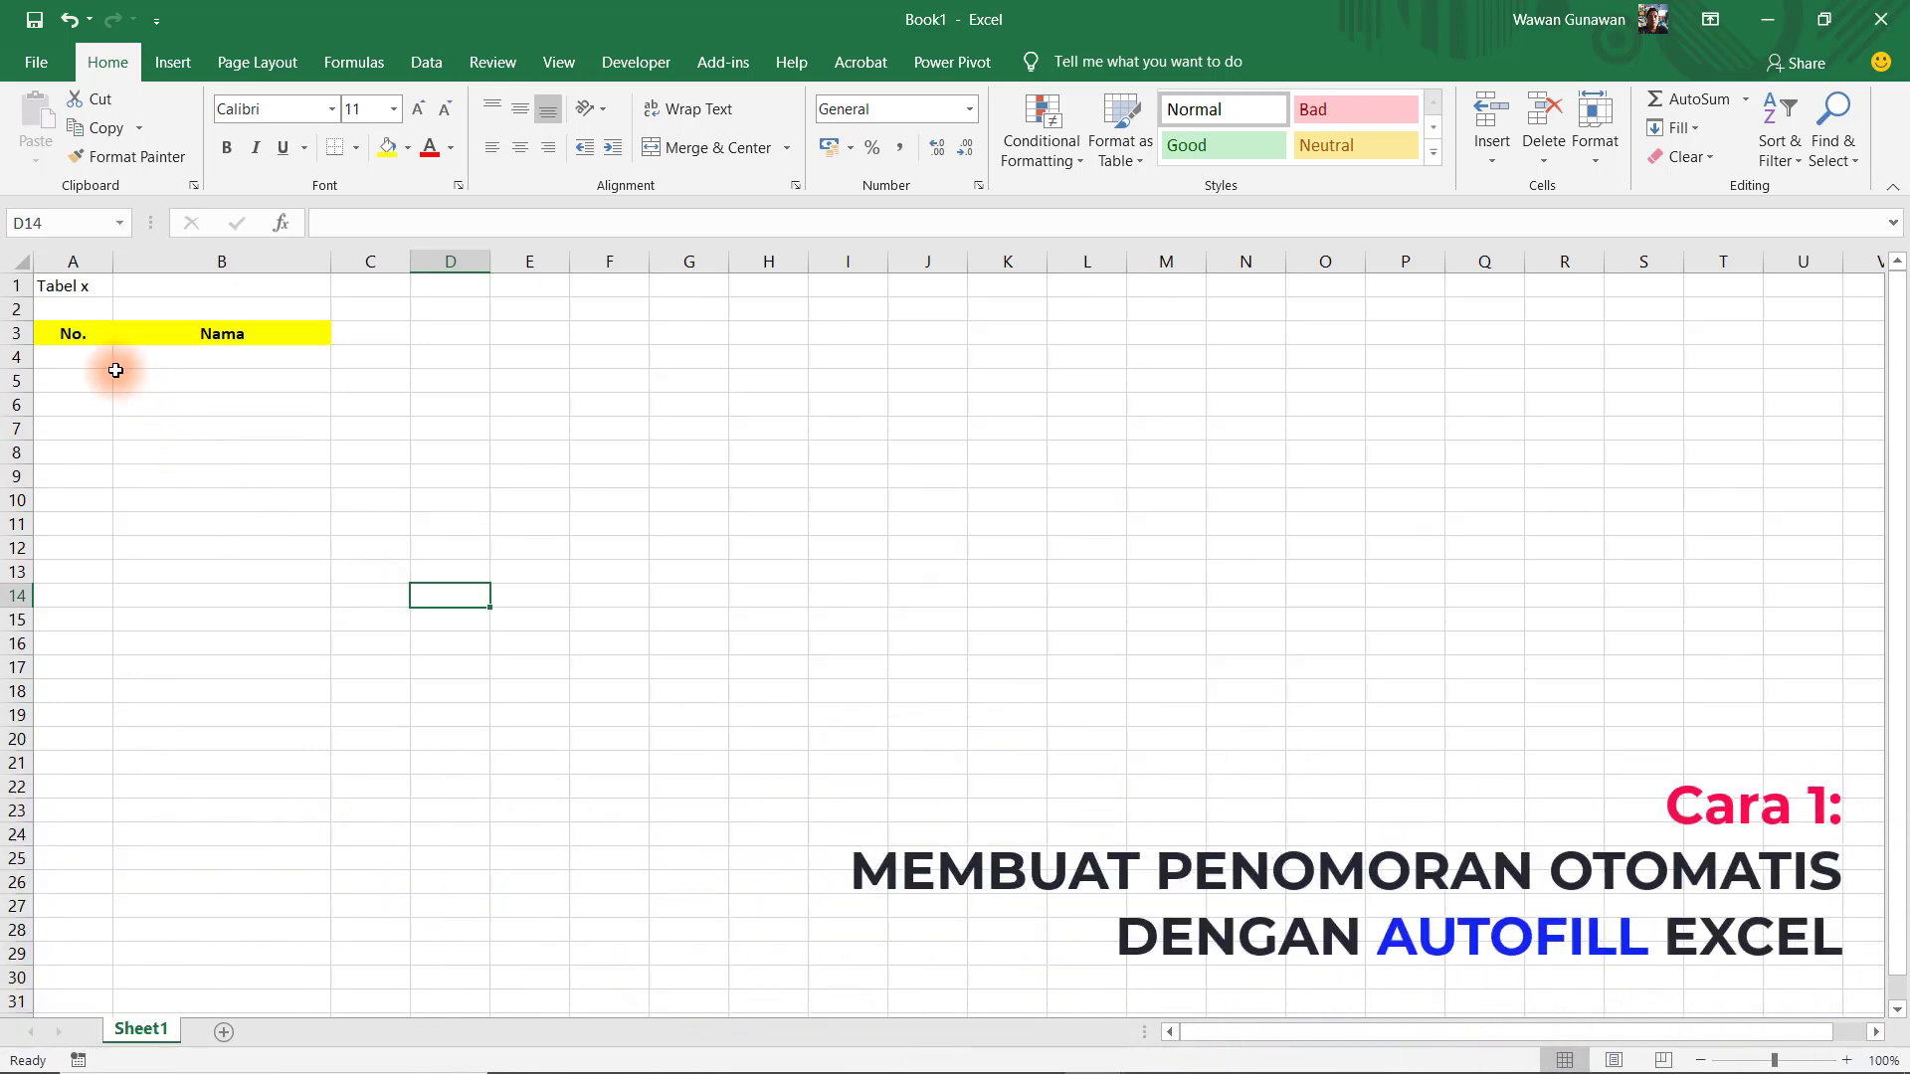
click(77, 357)
text(1)
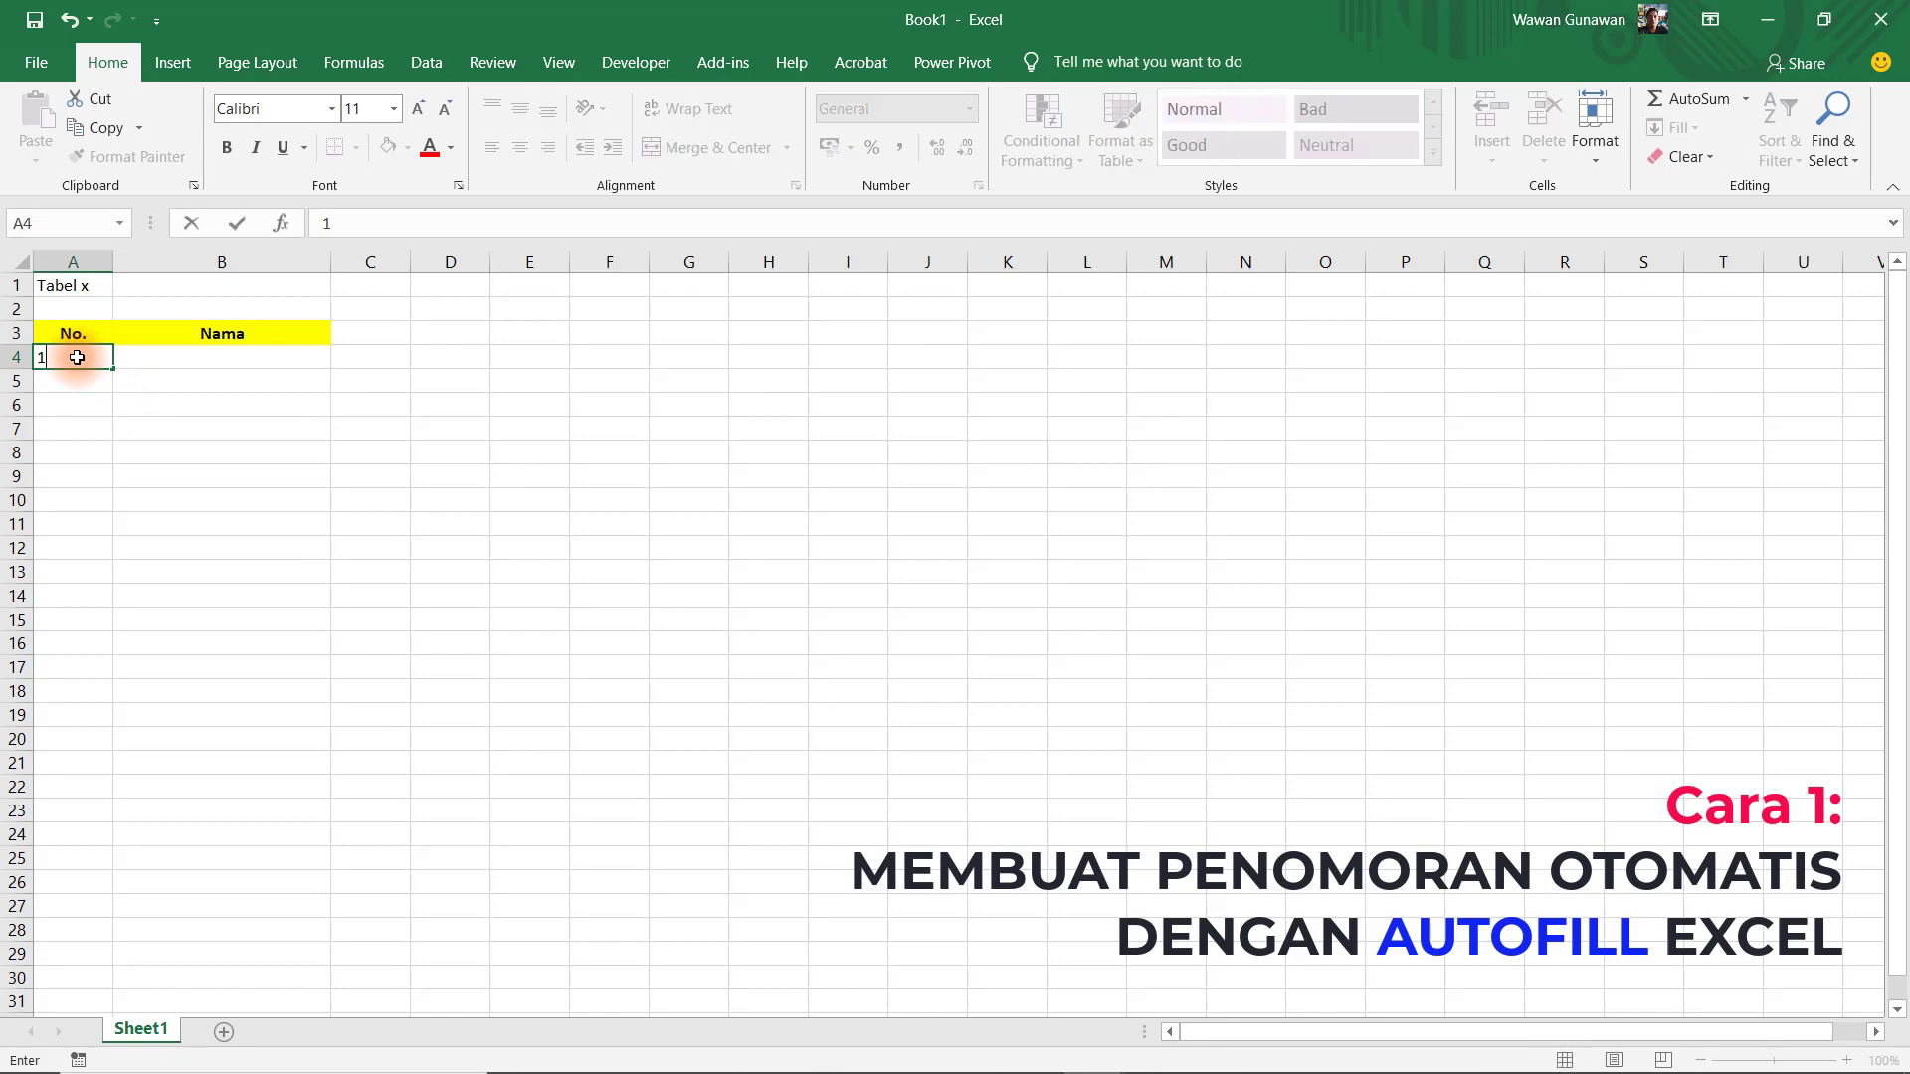
key(Return)
text(2)
key(Return)
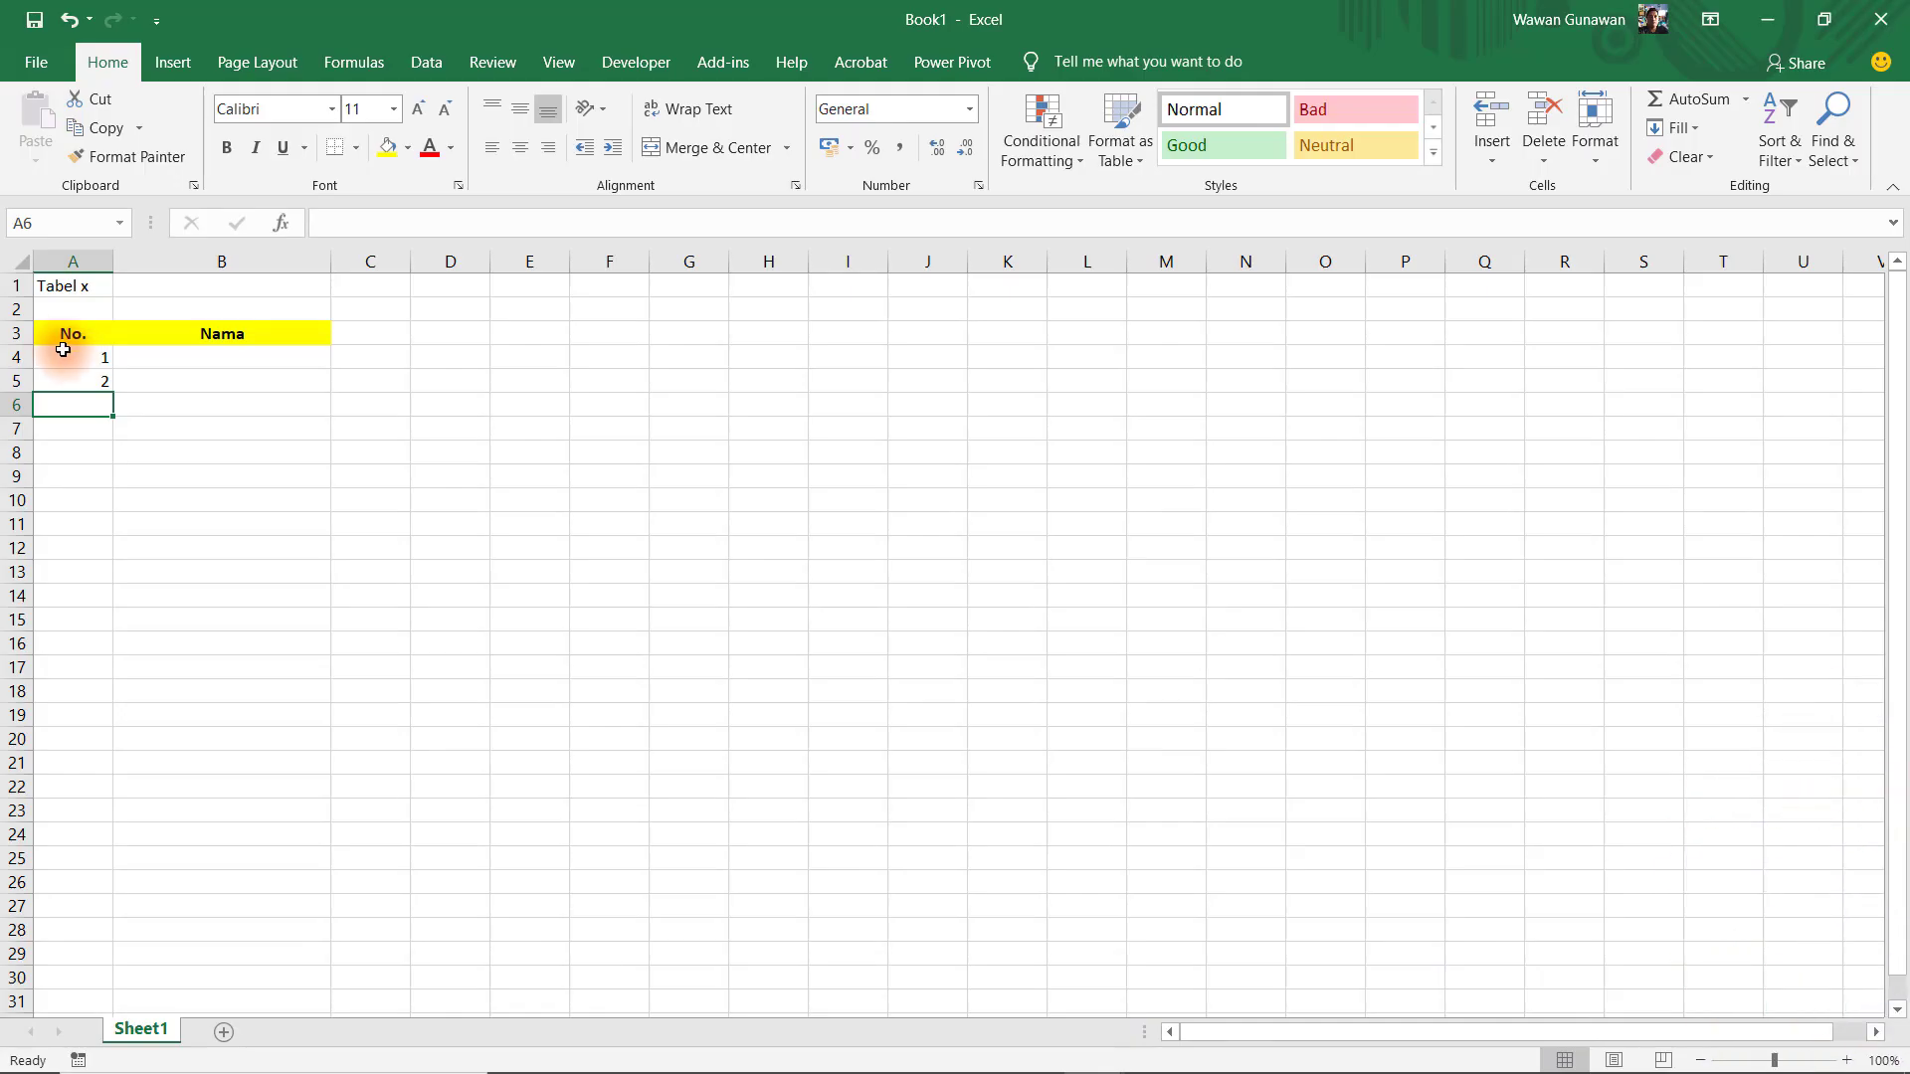
drag(48, 331, 277, 747)
drag(278, 747, 278, 787)
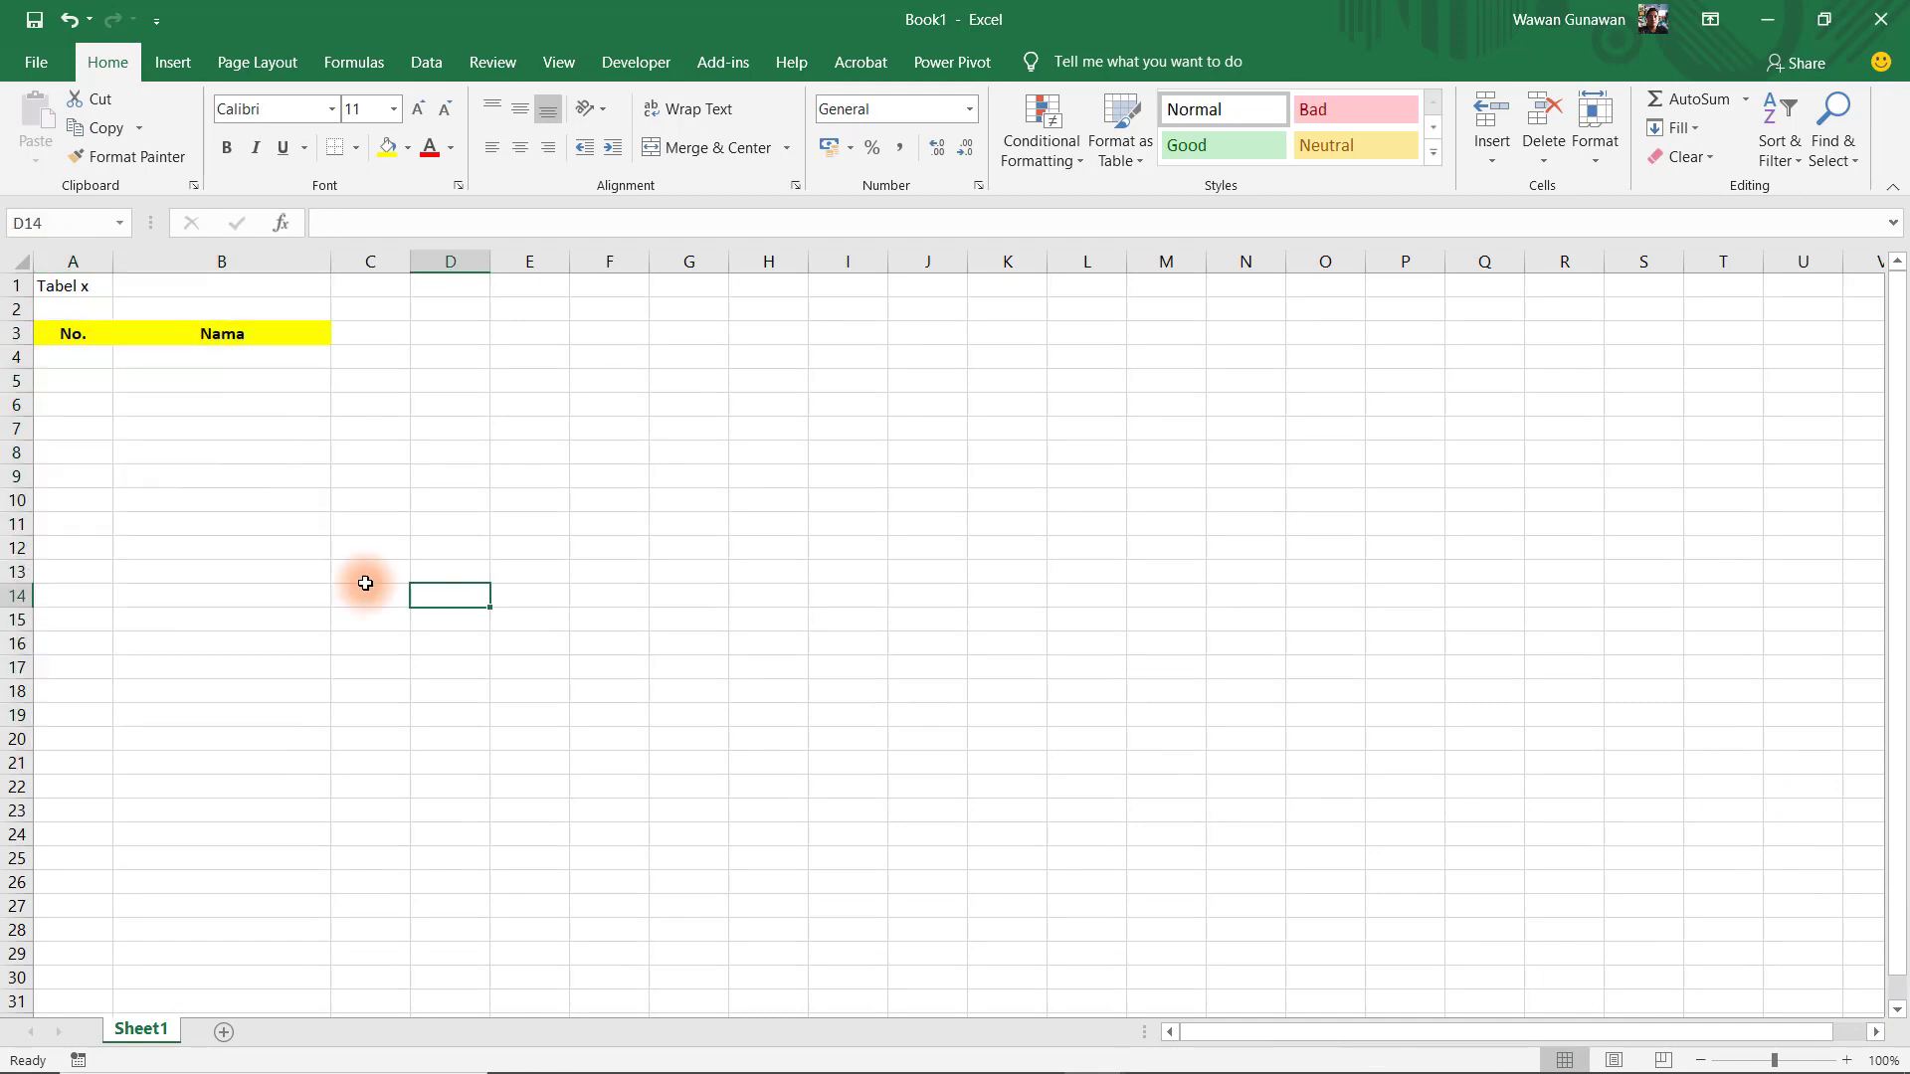
- Enter the starting numbers 1 and 2 in cells A4 and A5 under the No. header
click(77, 357)
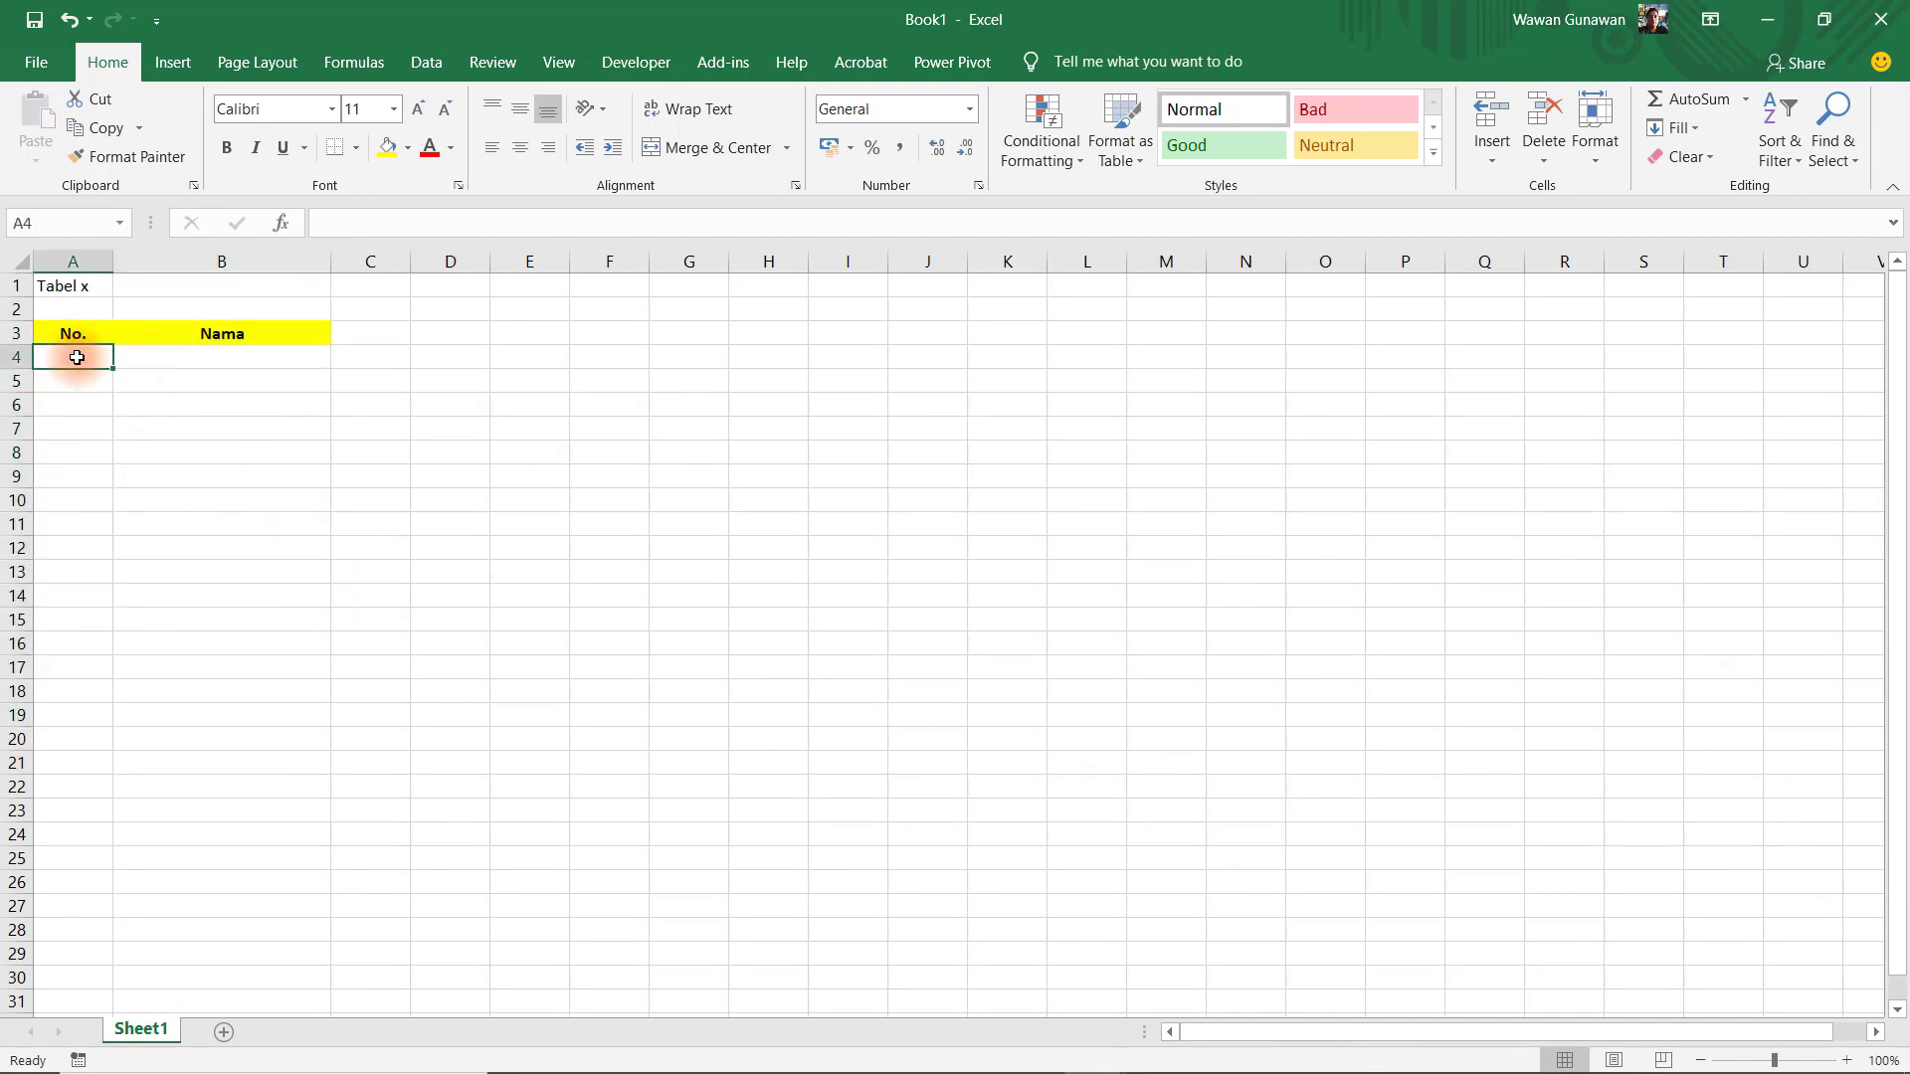
text(1)
key(Return)
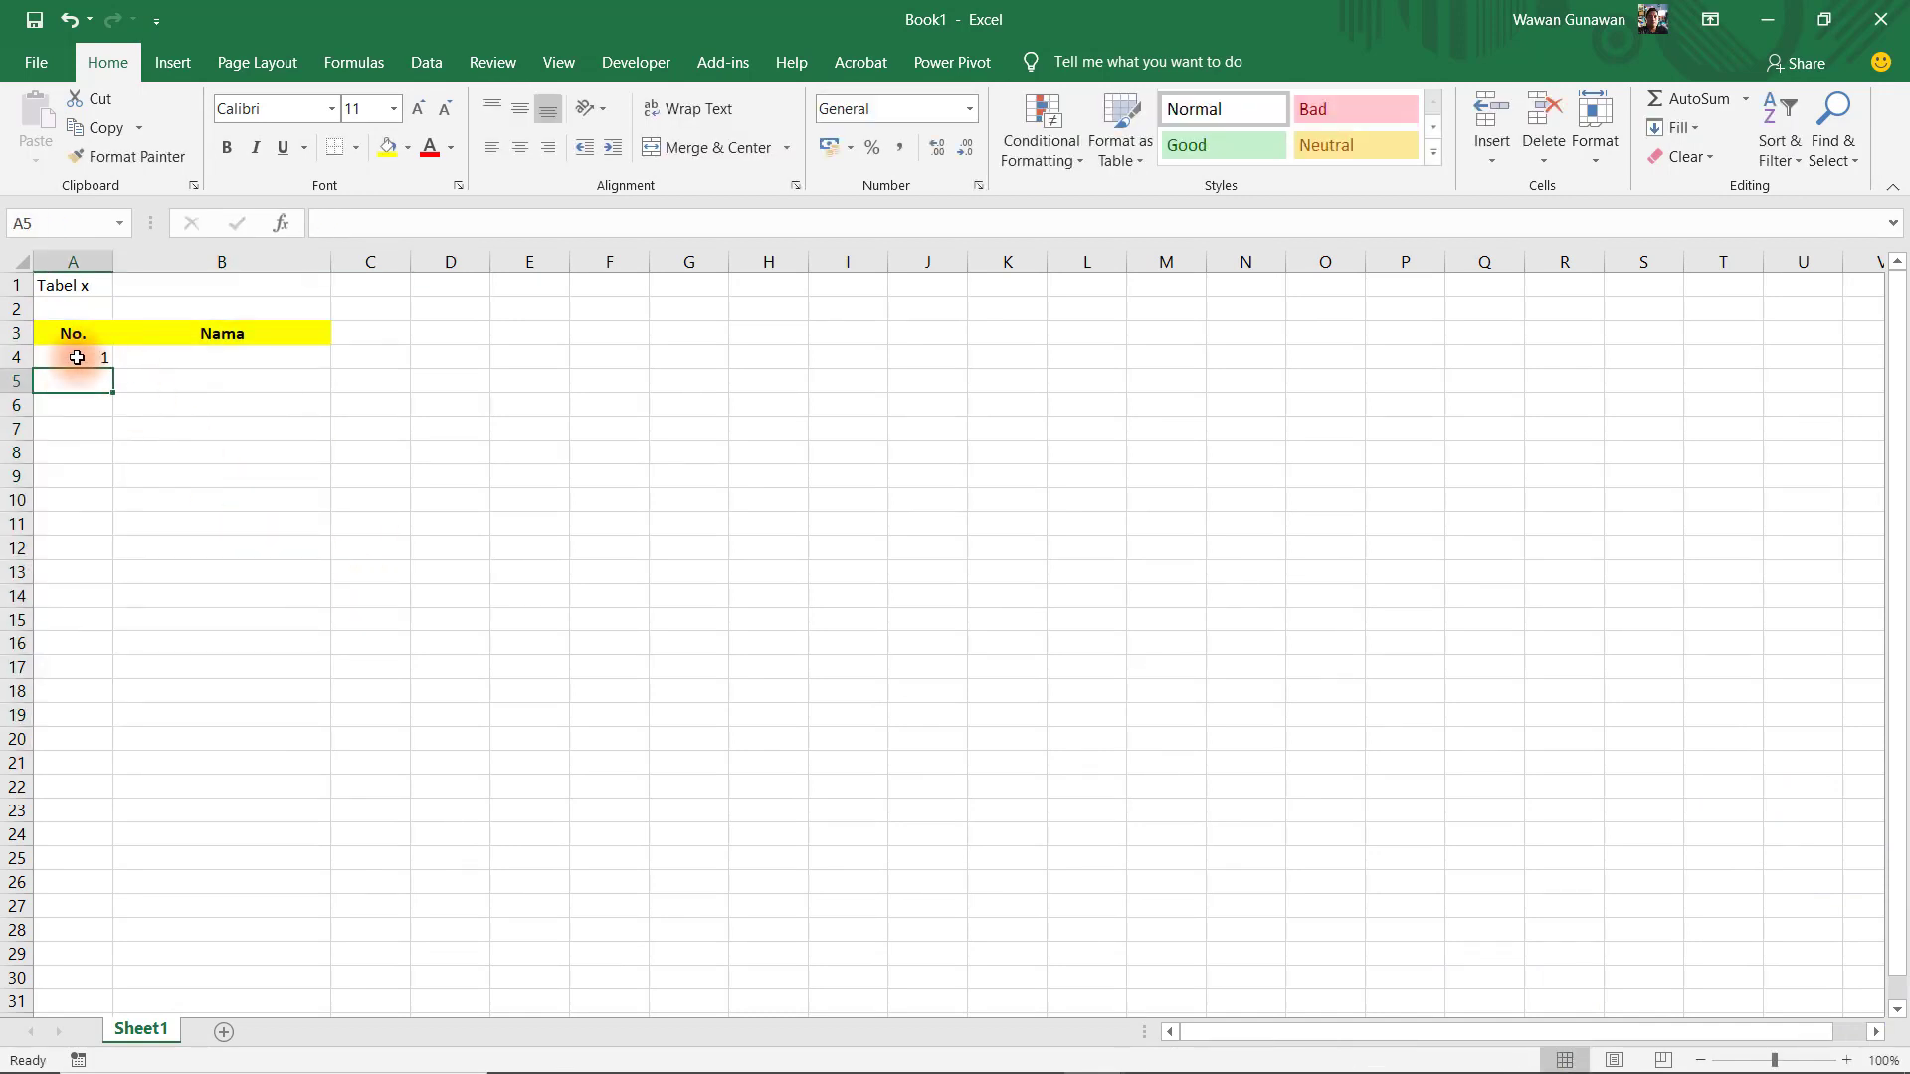
text(2)
key(Return)
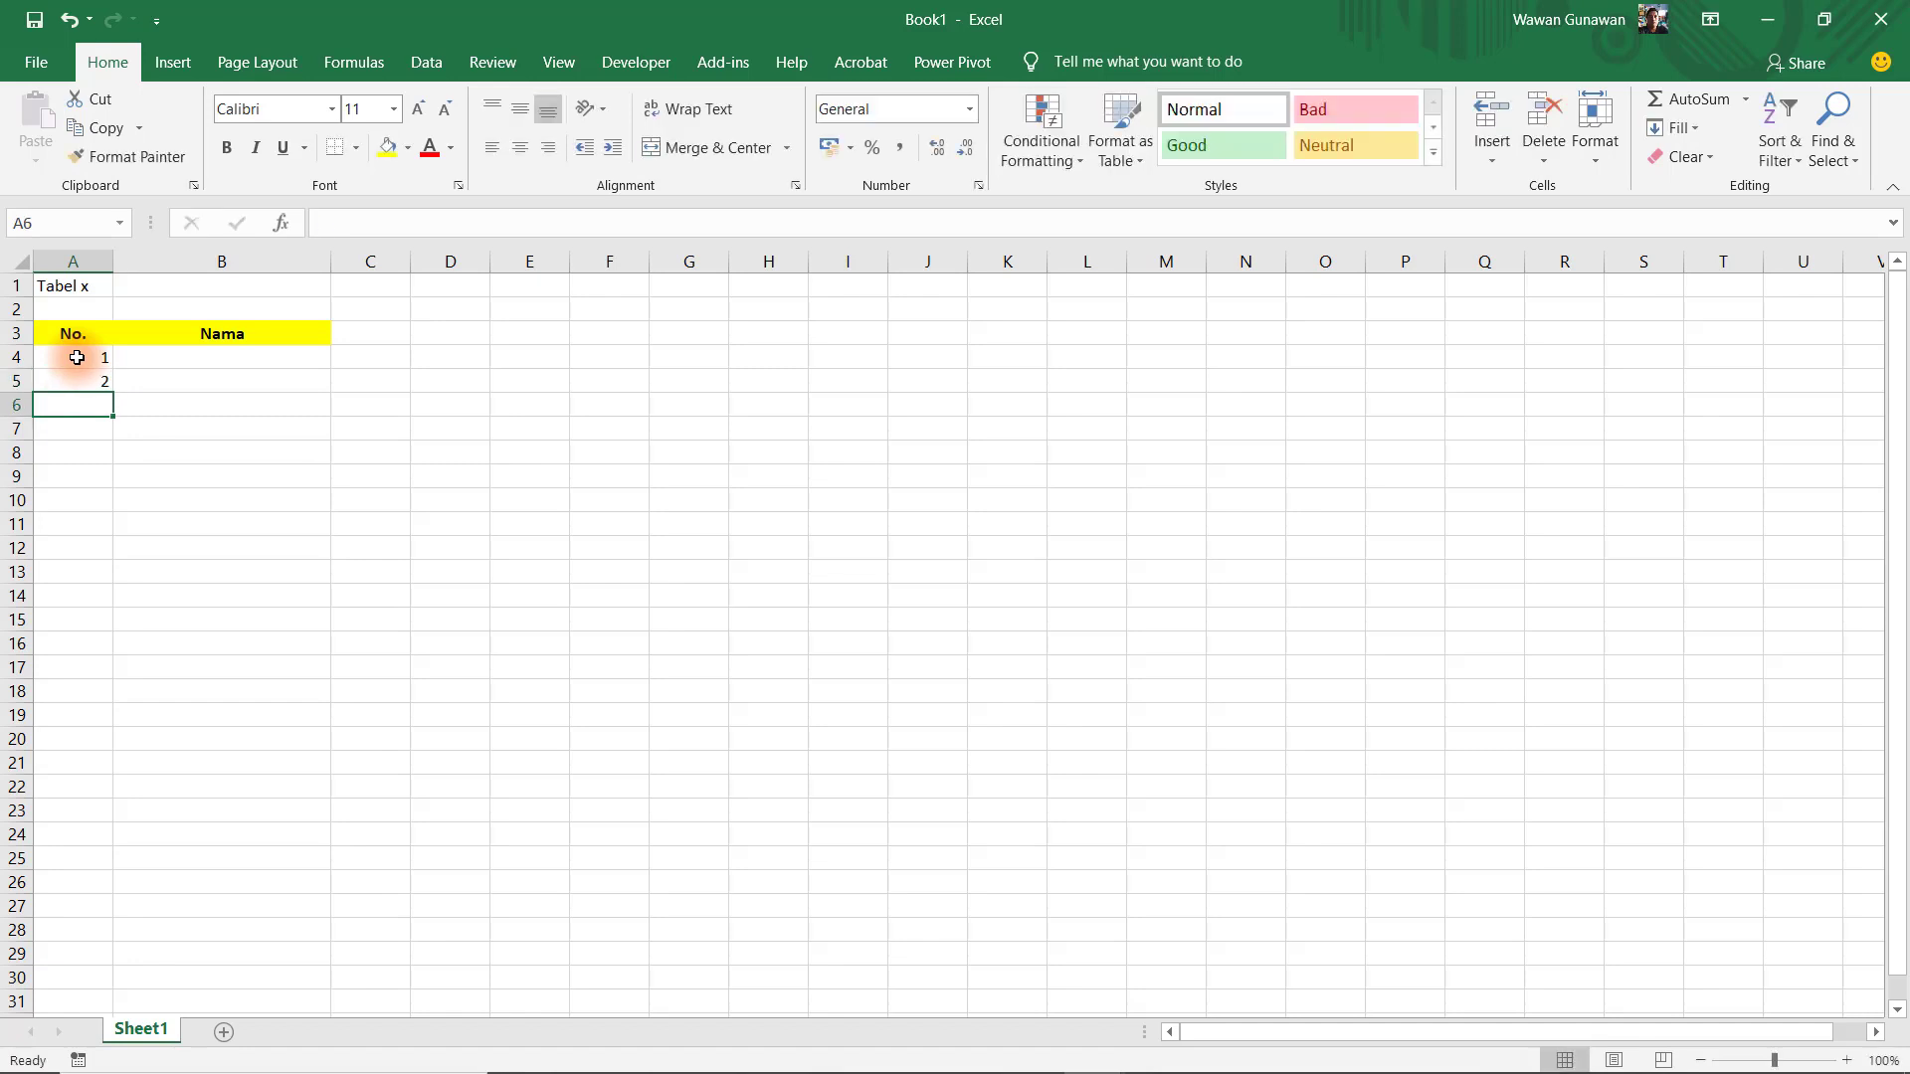
- Apply All Borders to the table range A3:B25
drag(45, 334, 282, 857)
click(356, 148)
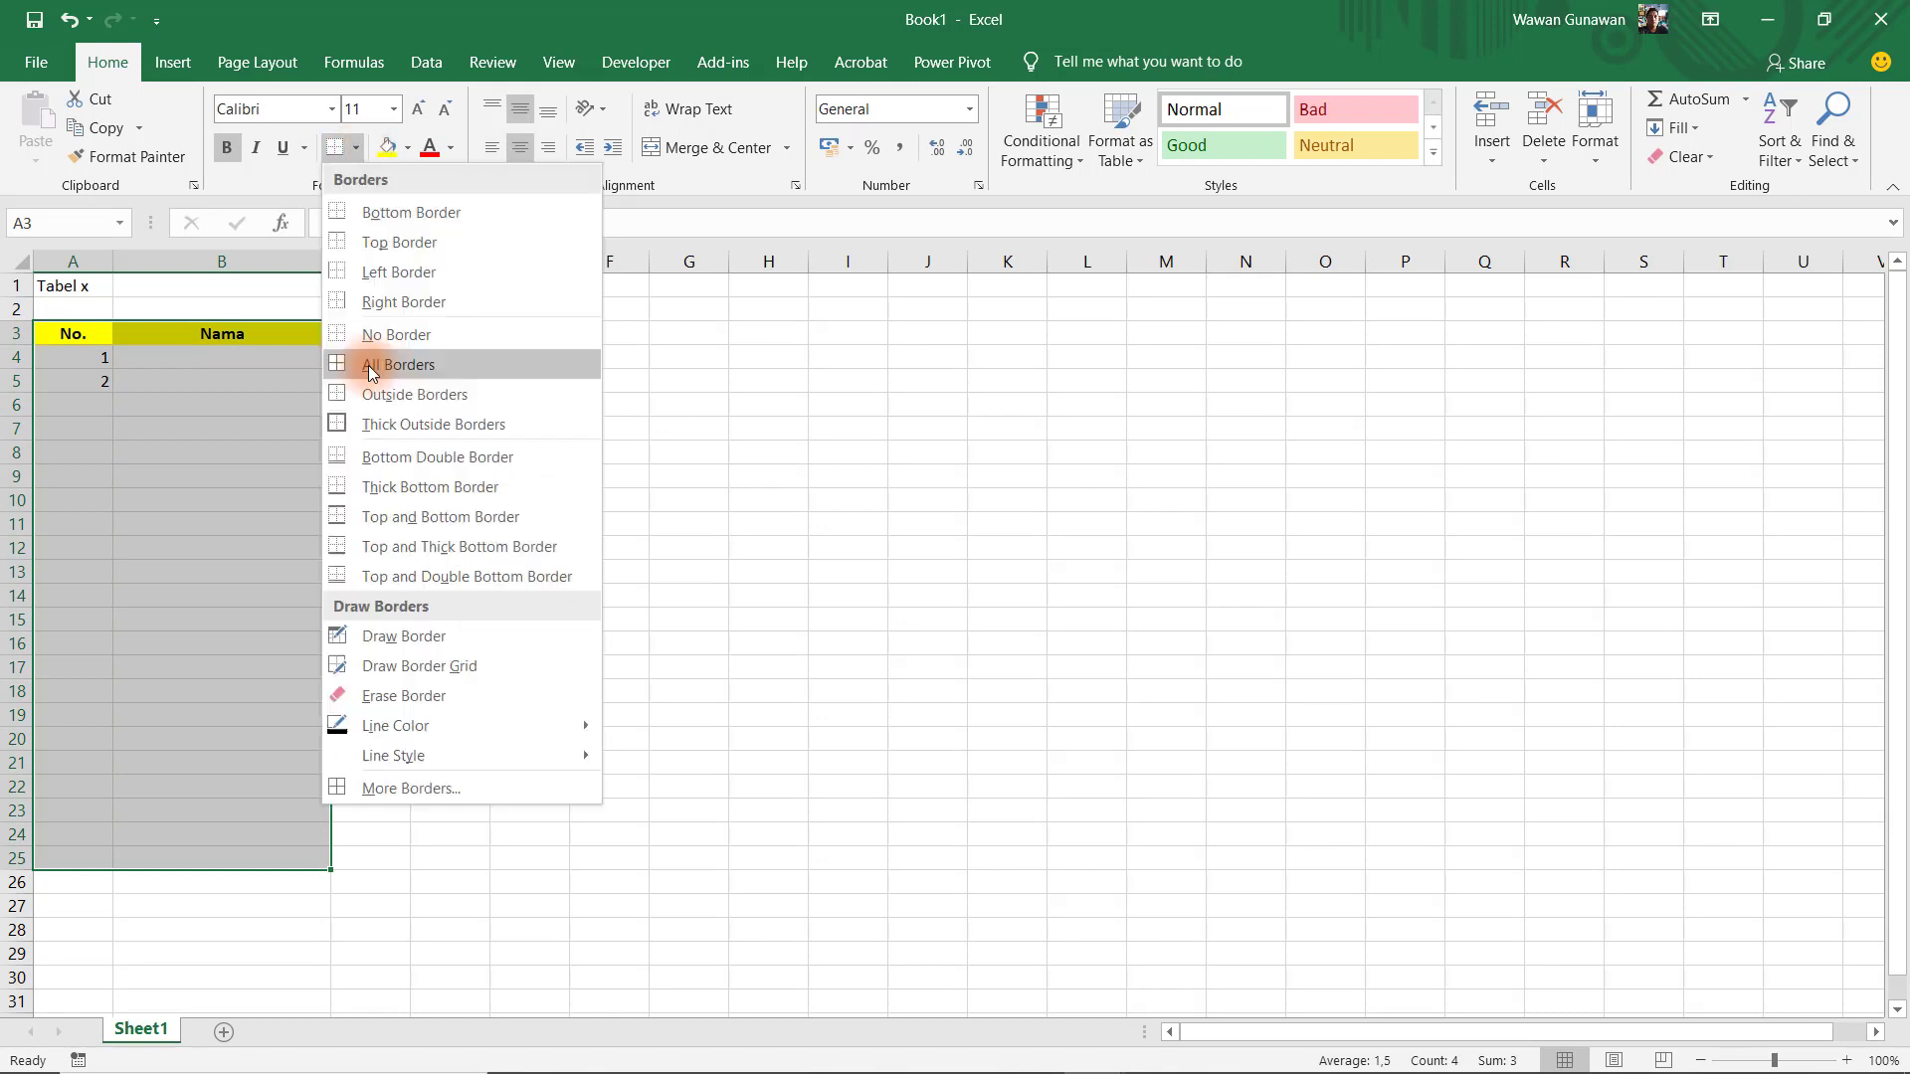
click(362, 366)
click(449, 452)
- Autofill the number series from A4:A5 down to A25, and undo the fill
drag(78, 356, 120, 863)
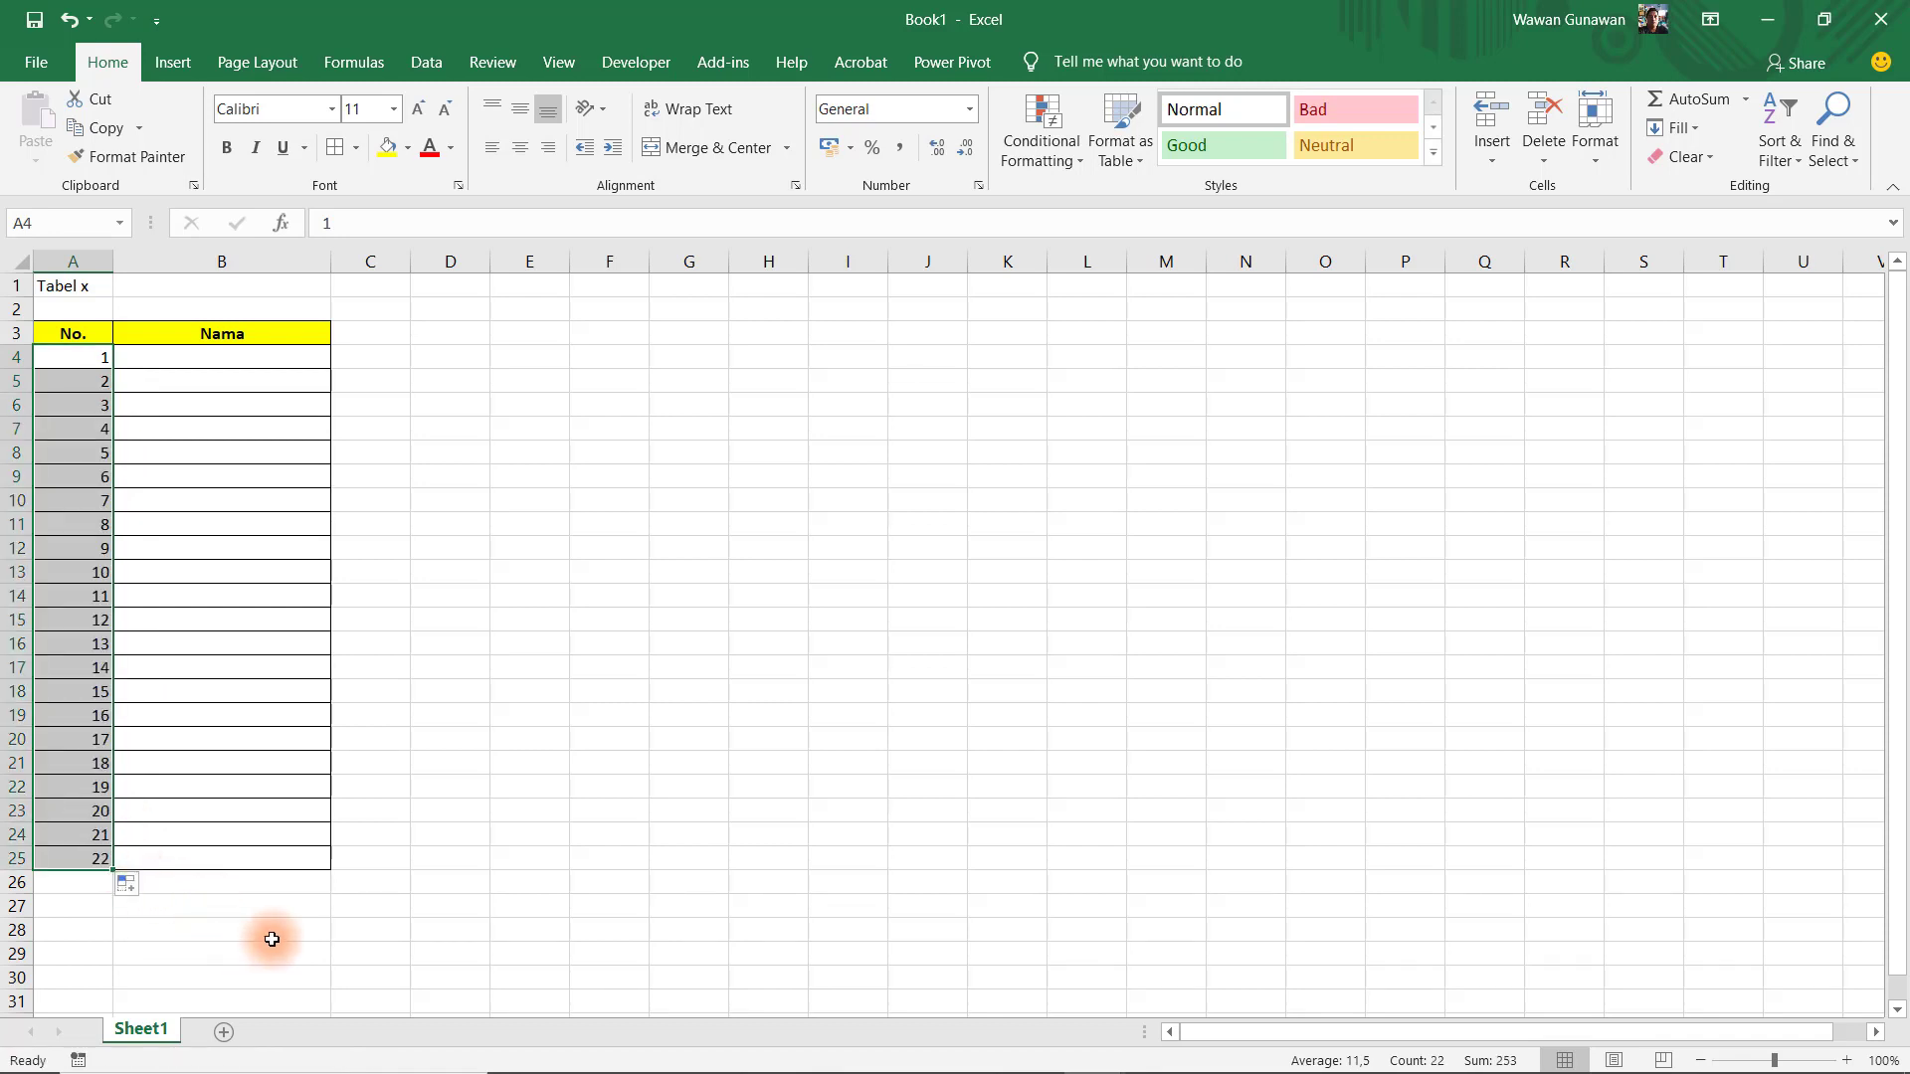
key(ctrl+z)
- Enter 2 in B4 and autofill the series from A4:B4 across row 4 to column M
click(139, 359)
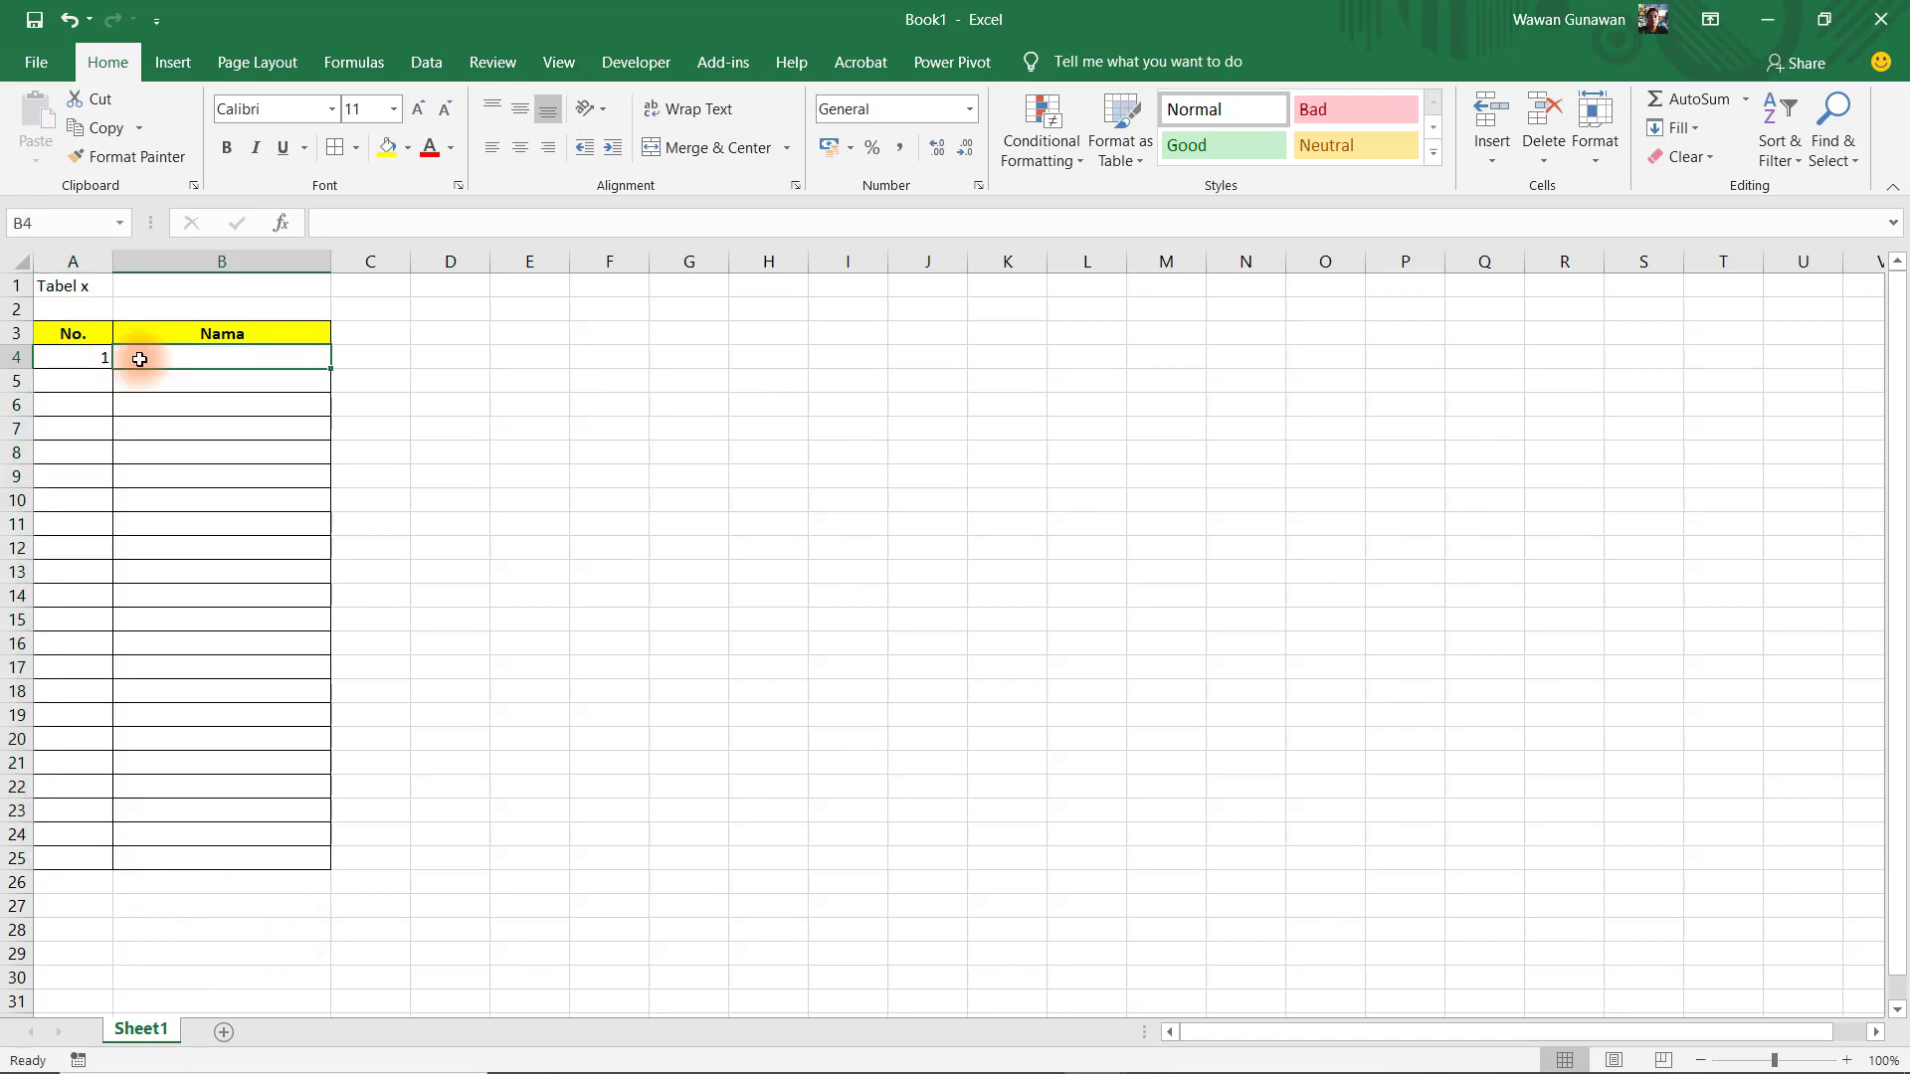
text(2)
click(102, 370)
drag(102, 371, 1210, 418)
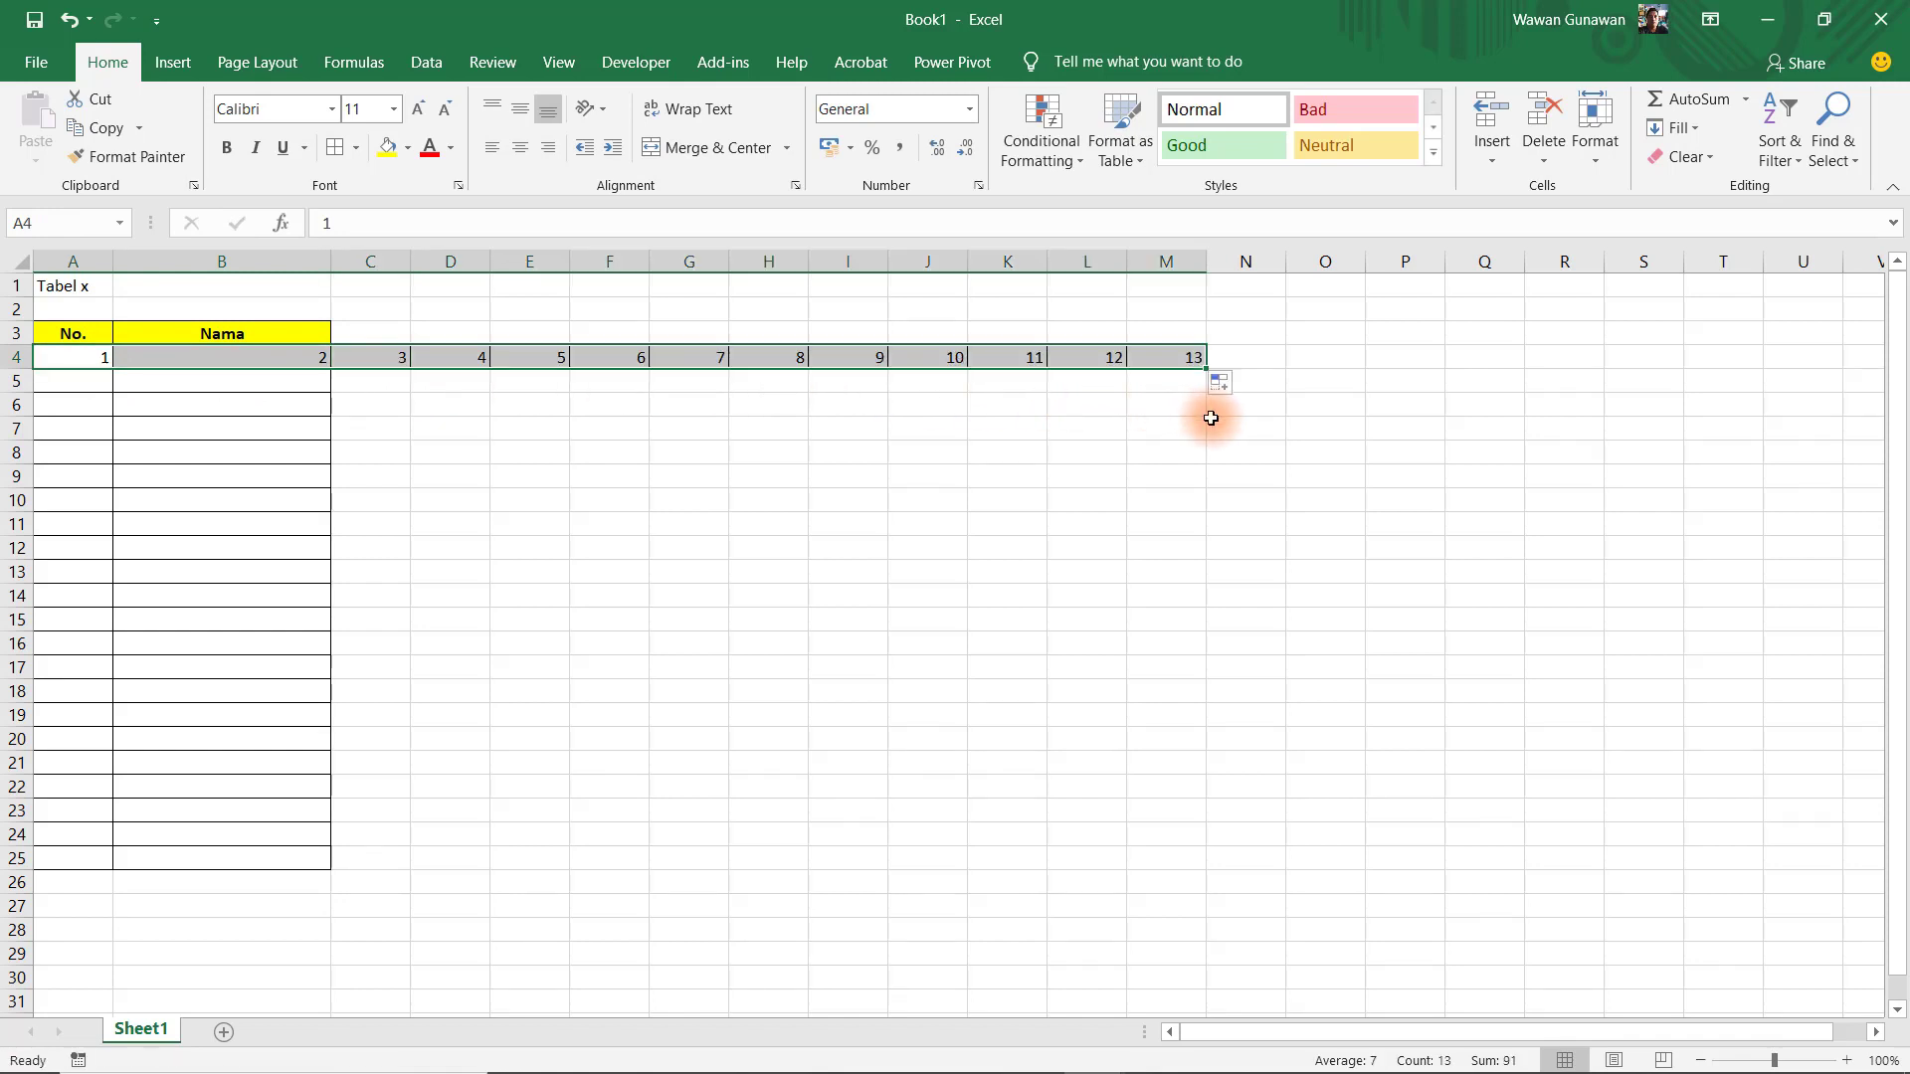
- Undo the horizontal fill and the entry in B4, and clear the number in A4
key(ctrl+z)
key(ctrl+z)
click(517, 495)
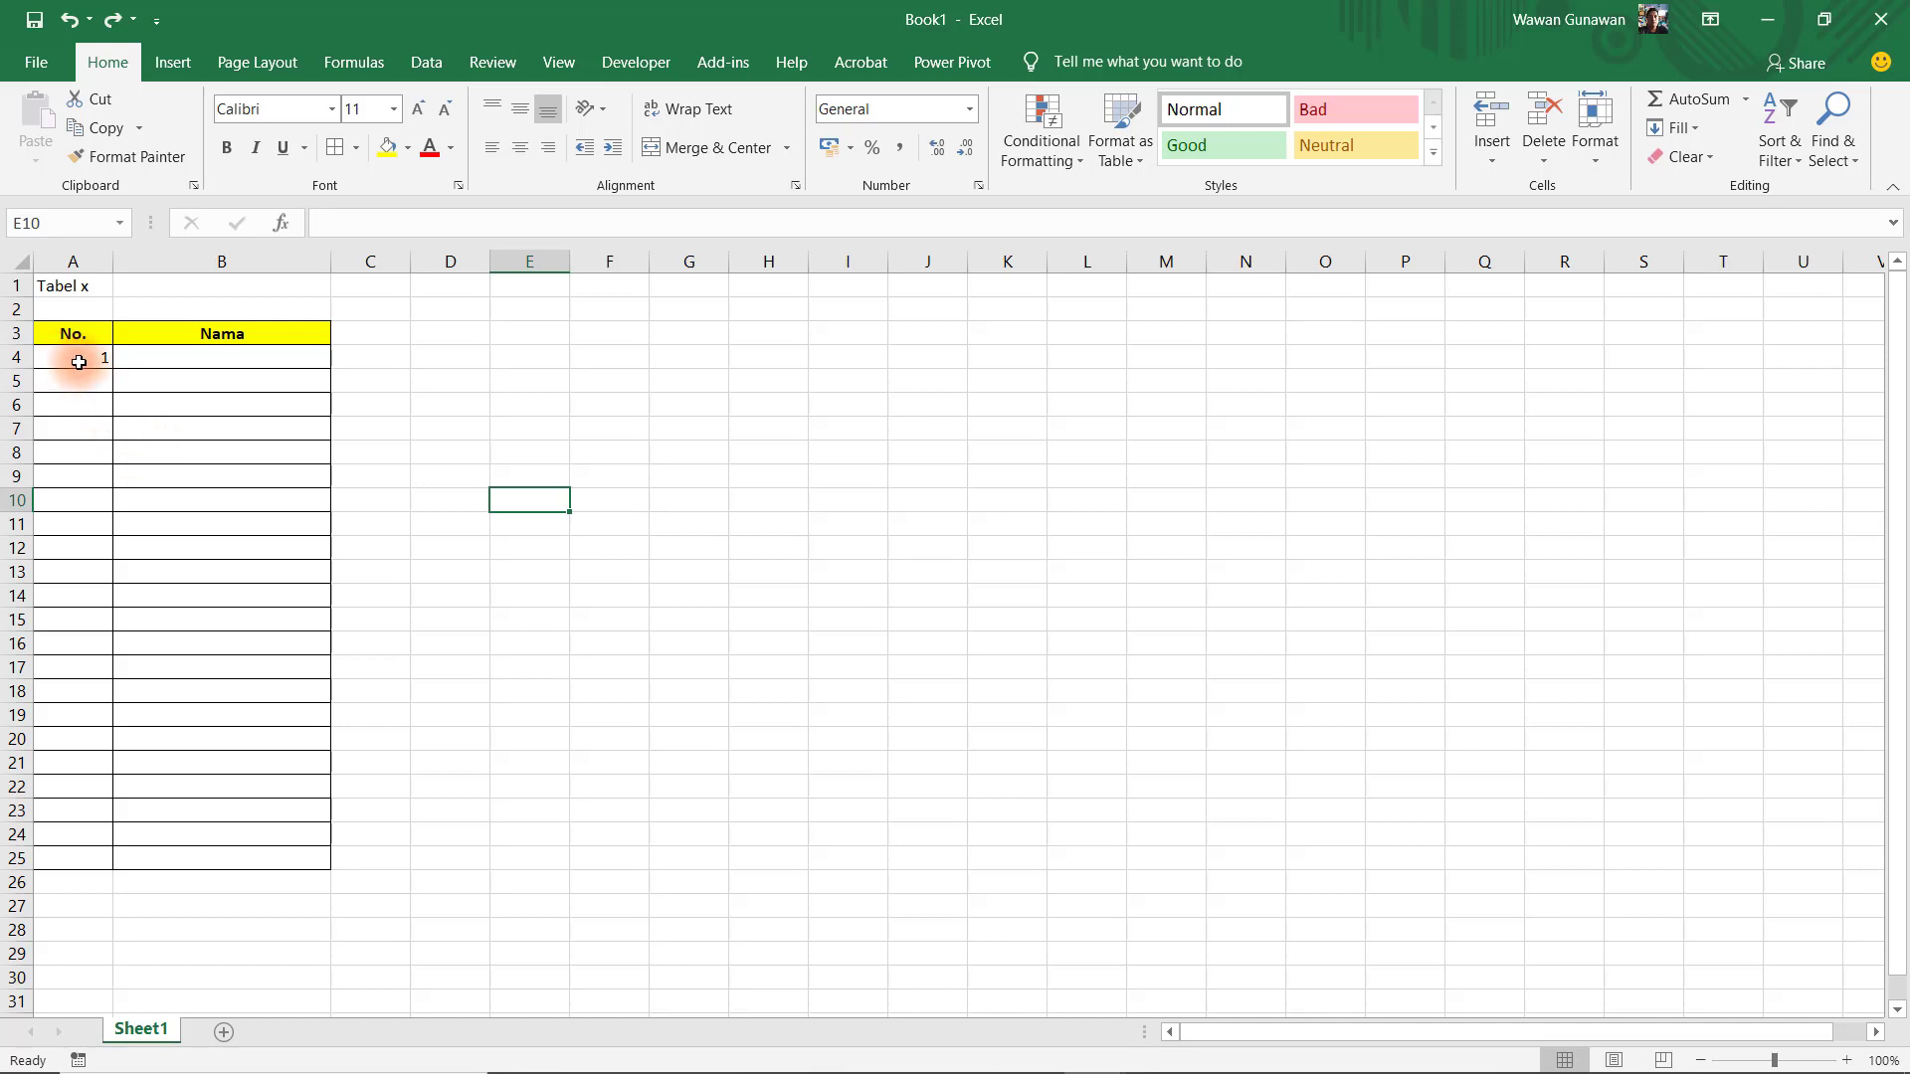
click(79, 361)
key(Delete)
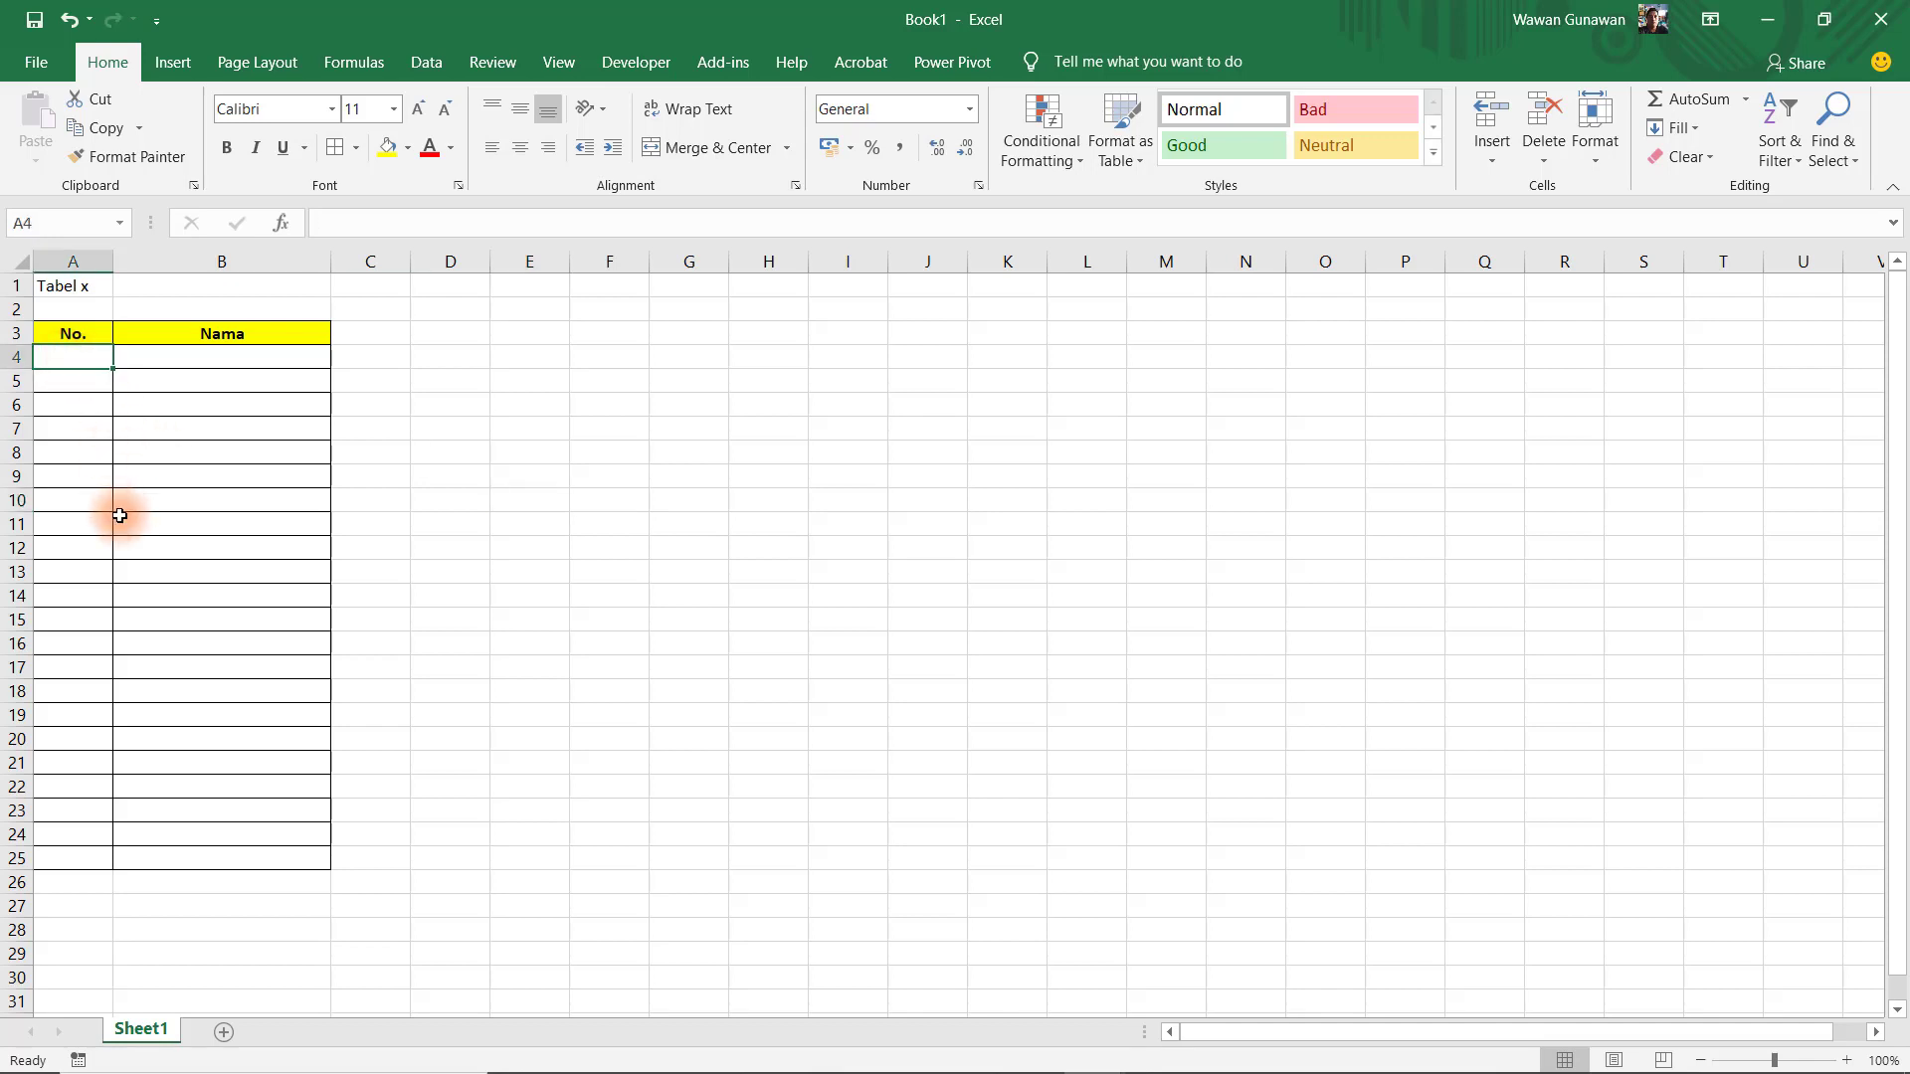
click(557, 568)
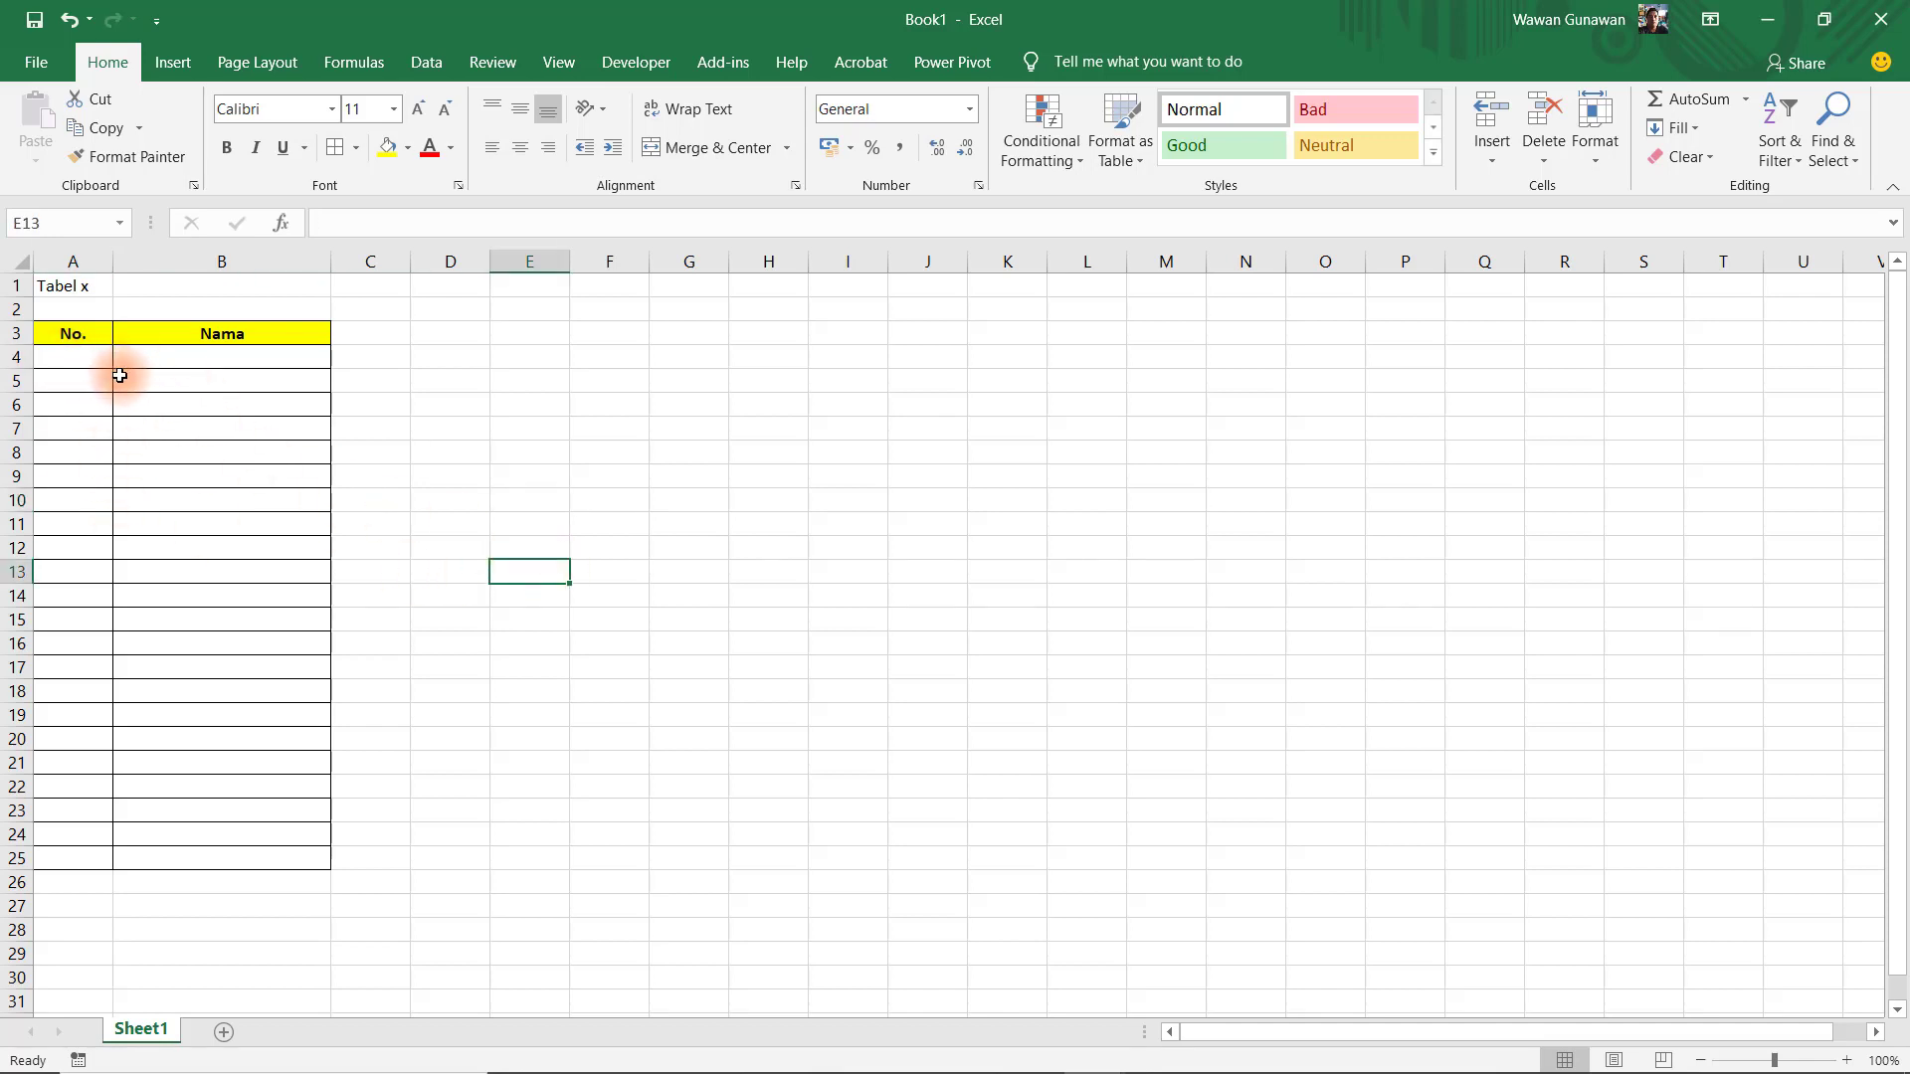
- Enter 1 in cell A4 and the formula =A4+1 in cell A5
click(86, 356)
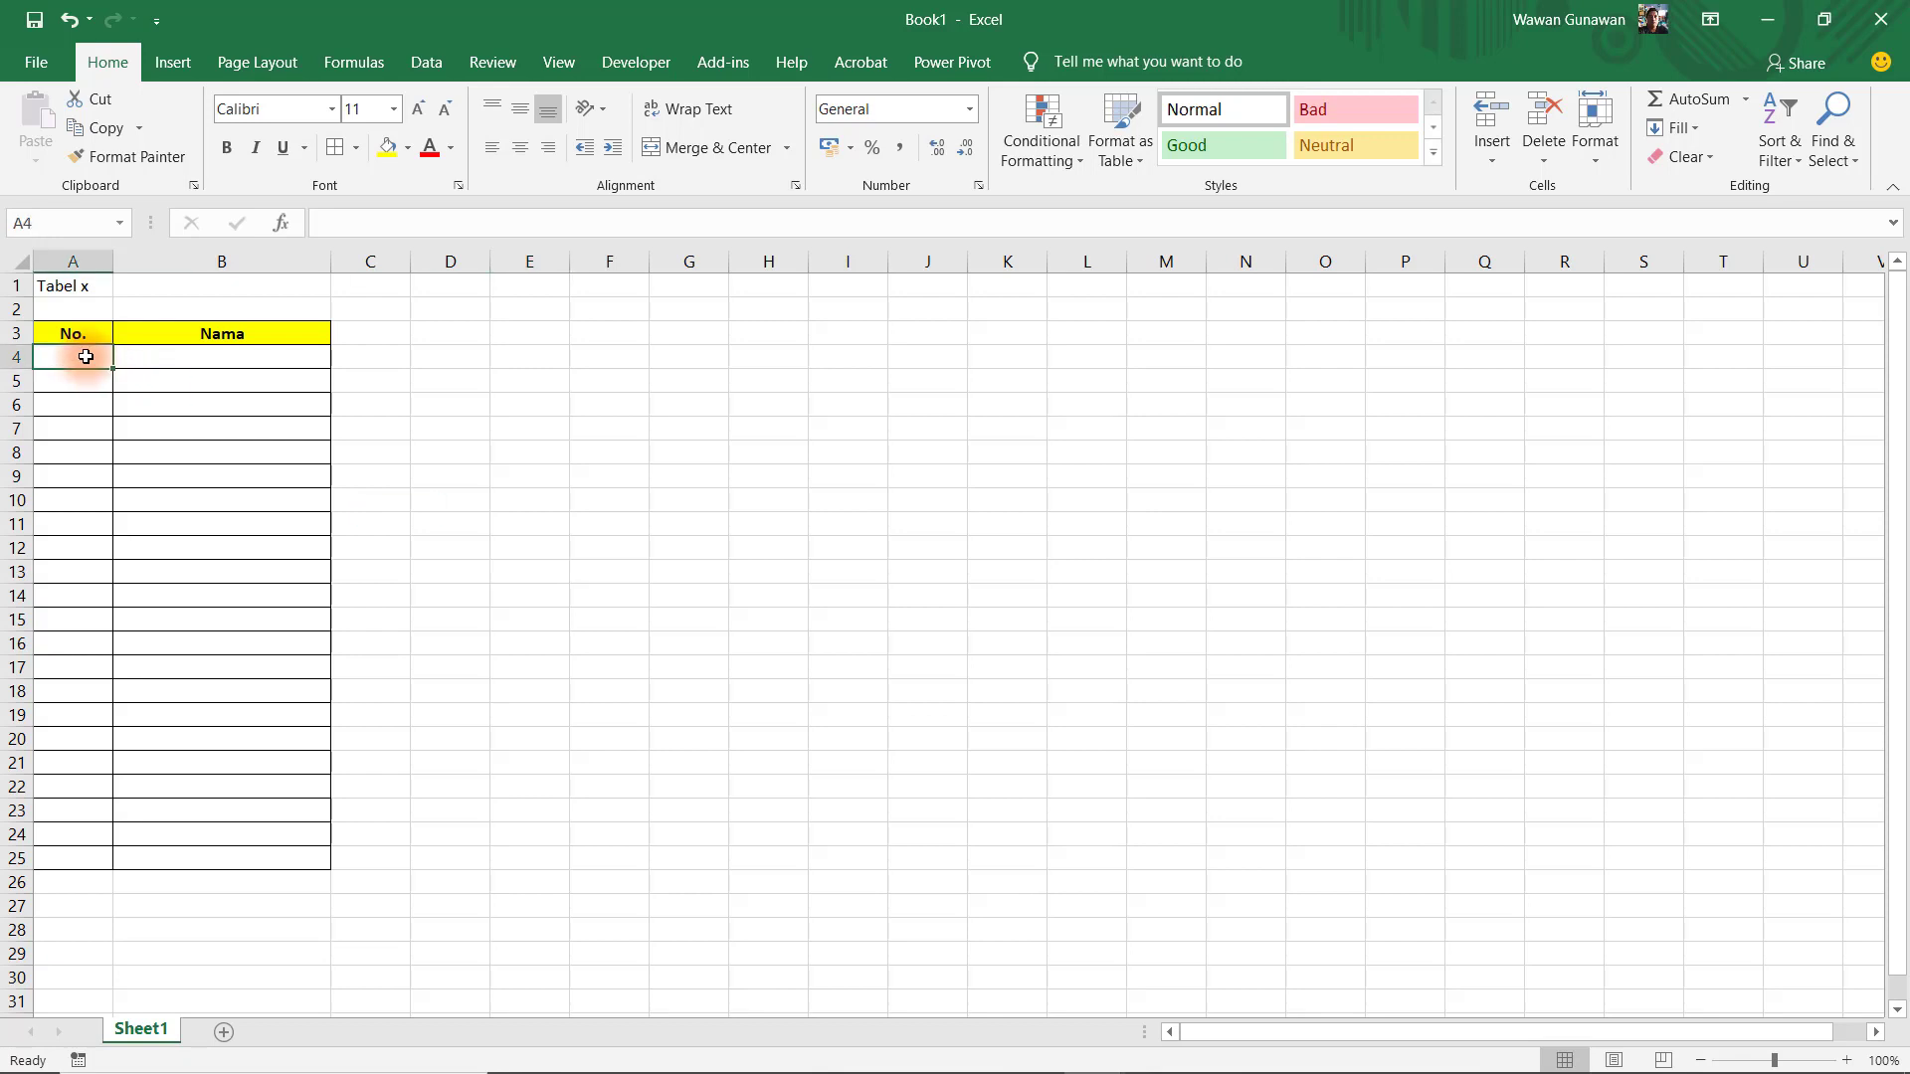
text(1)
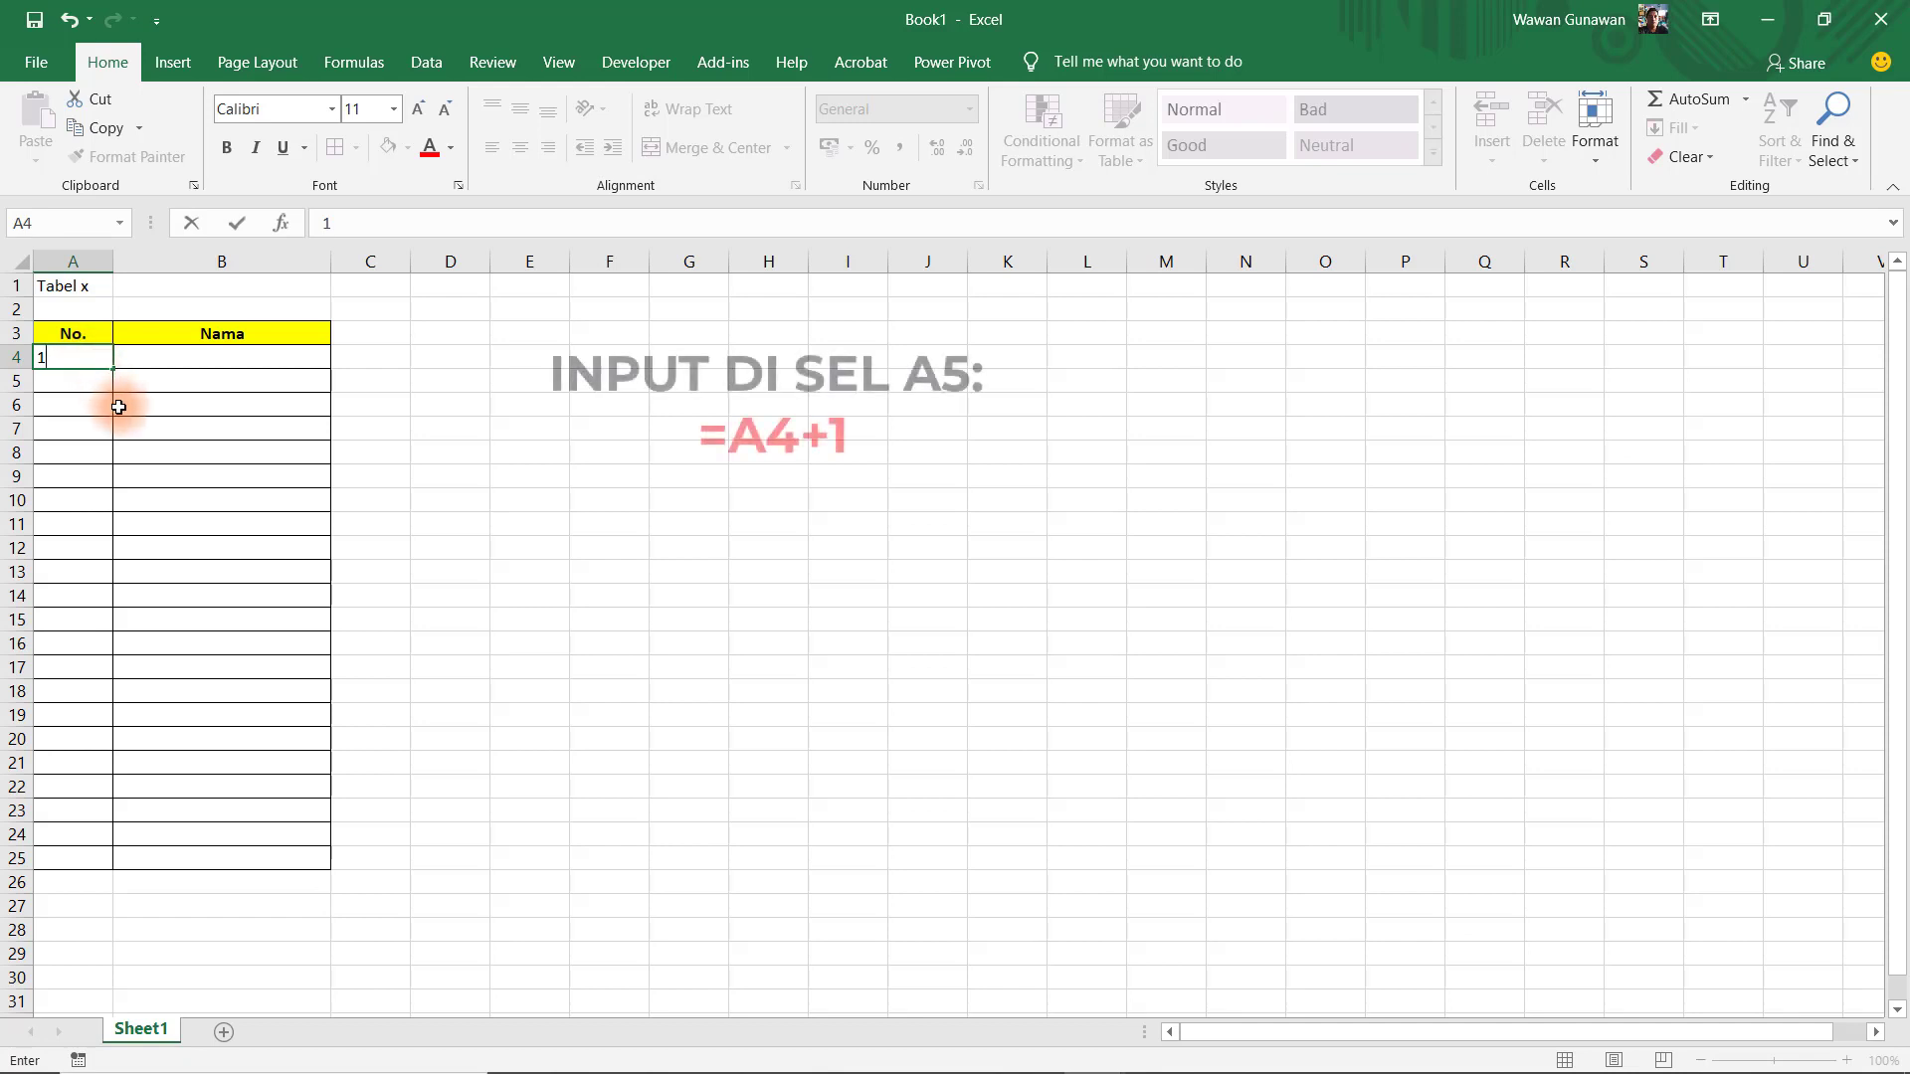
click(57, 382)
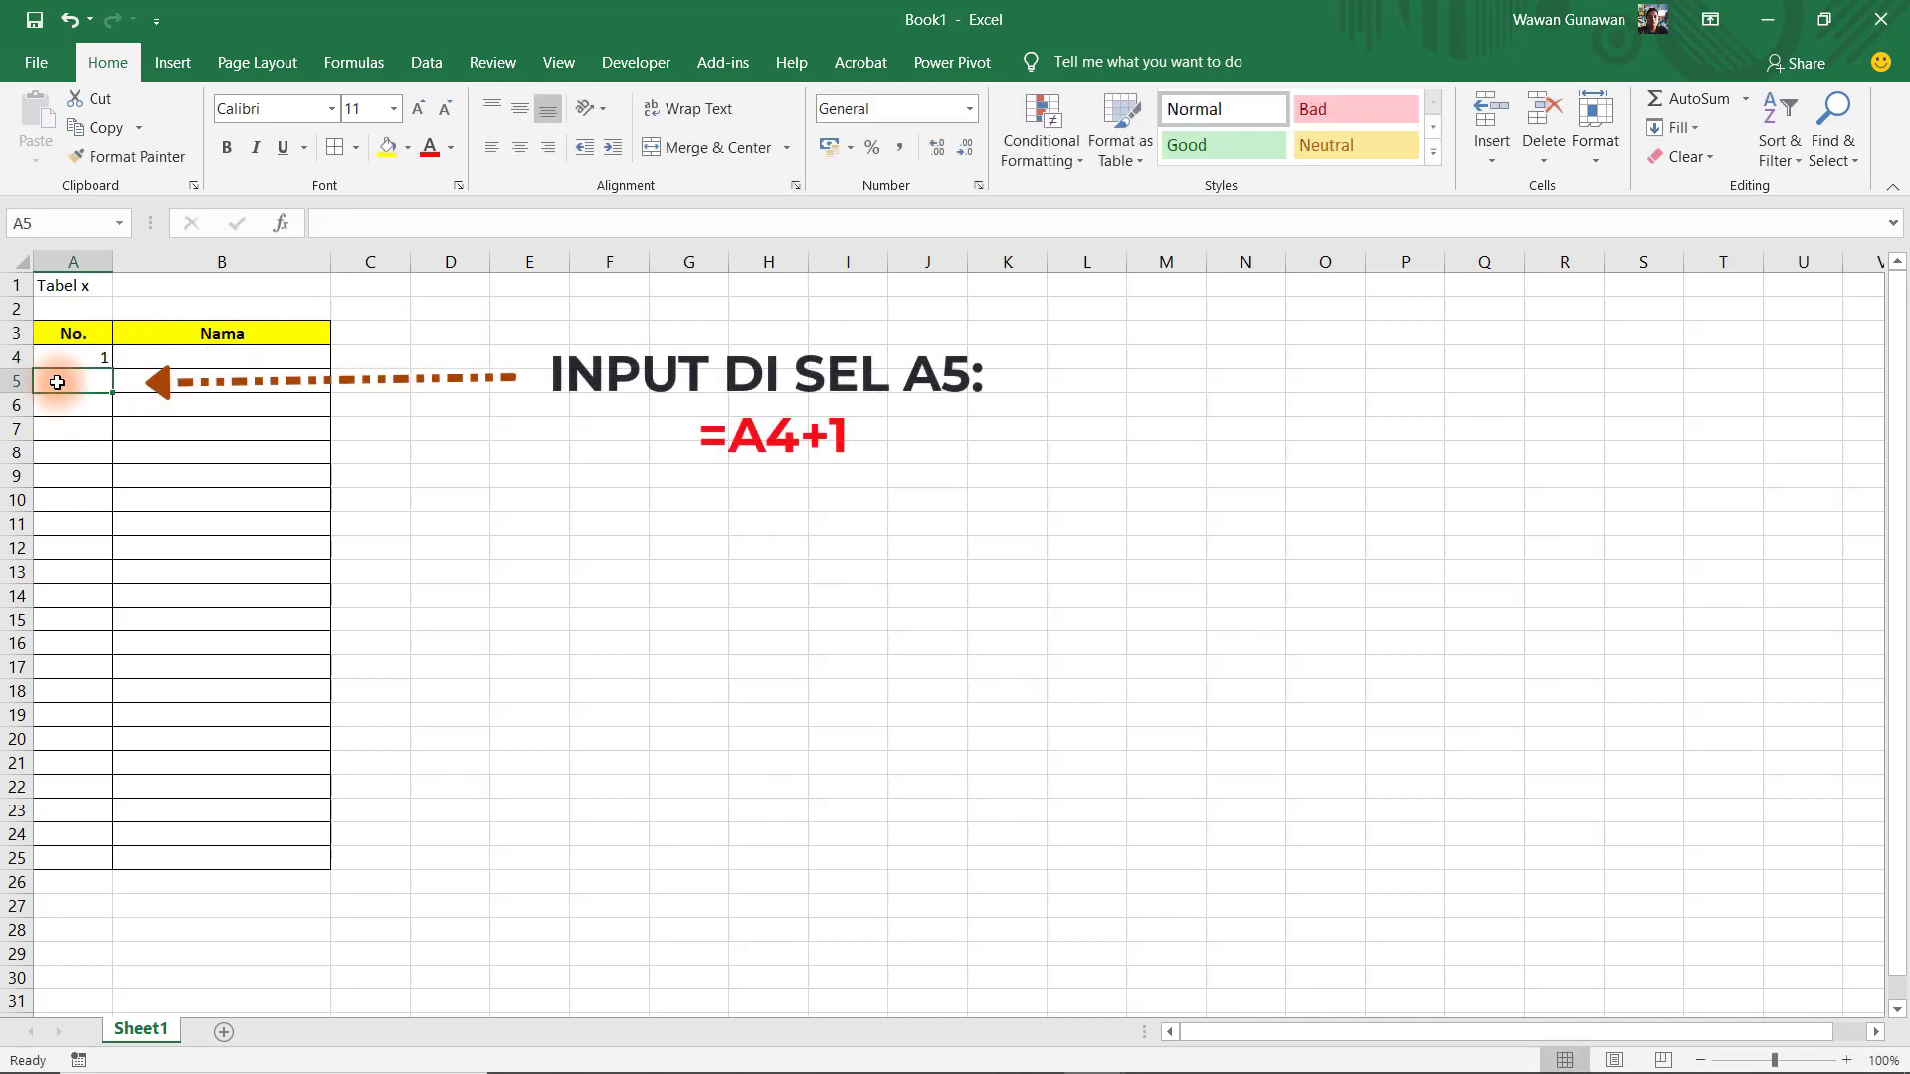
text(=)
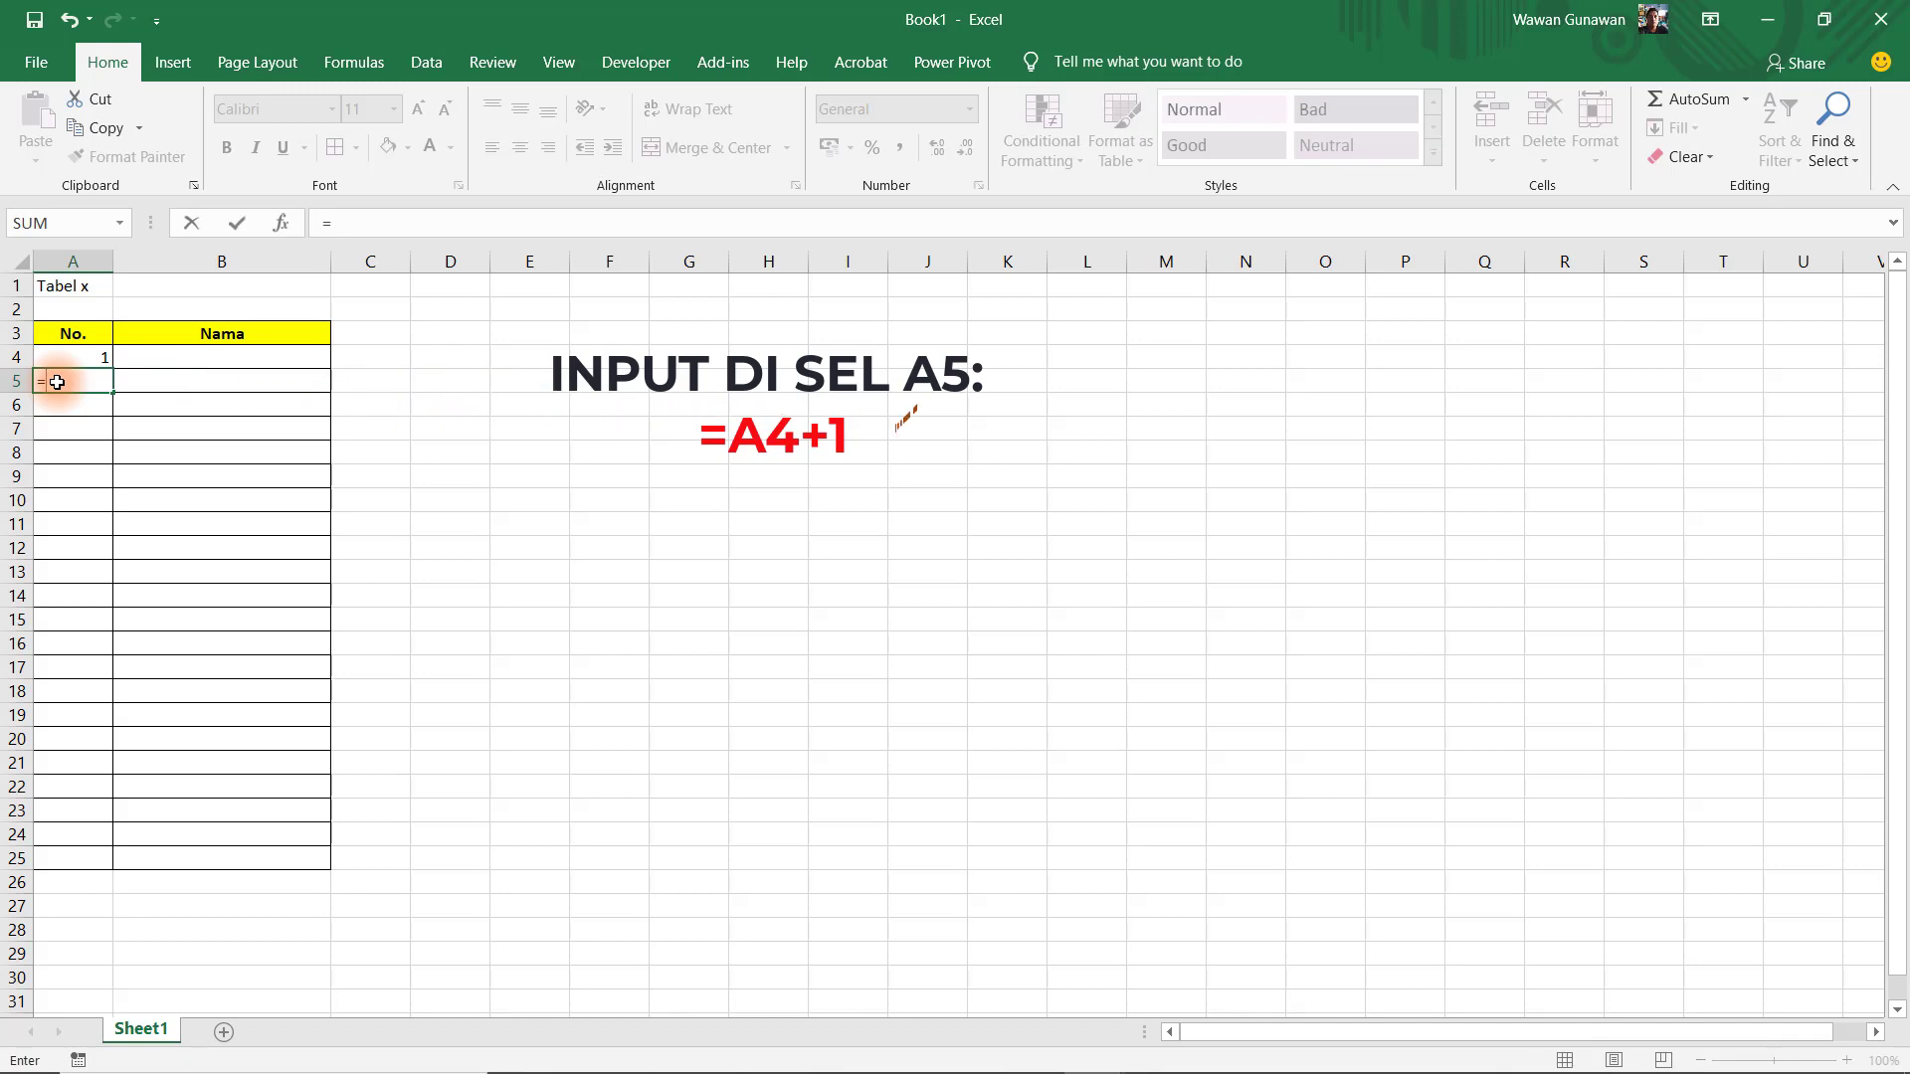
click(56, 355)
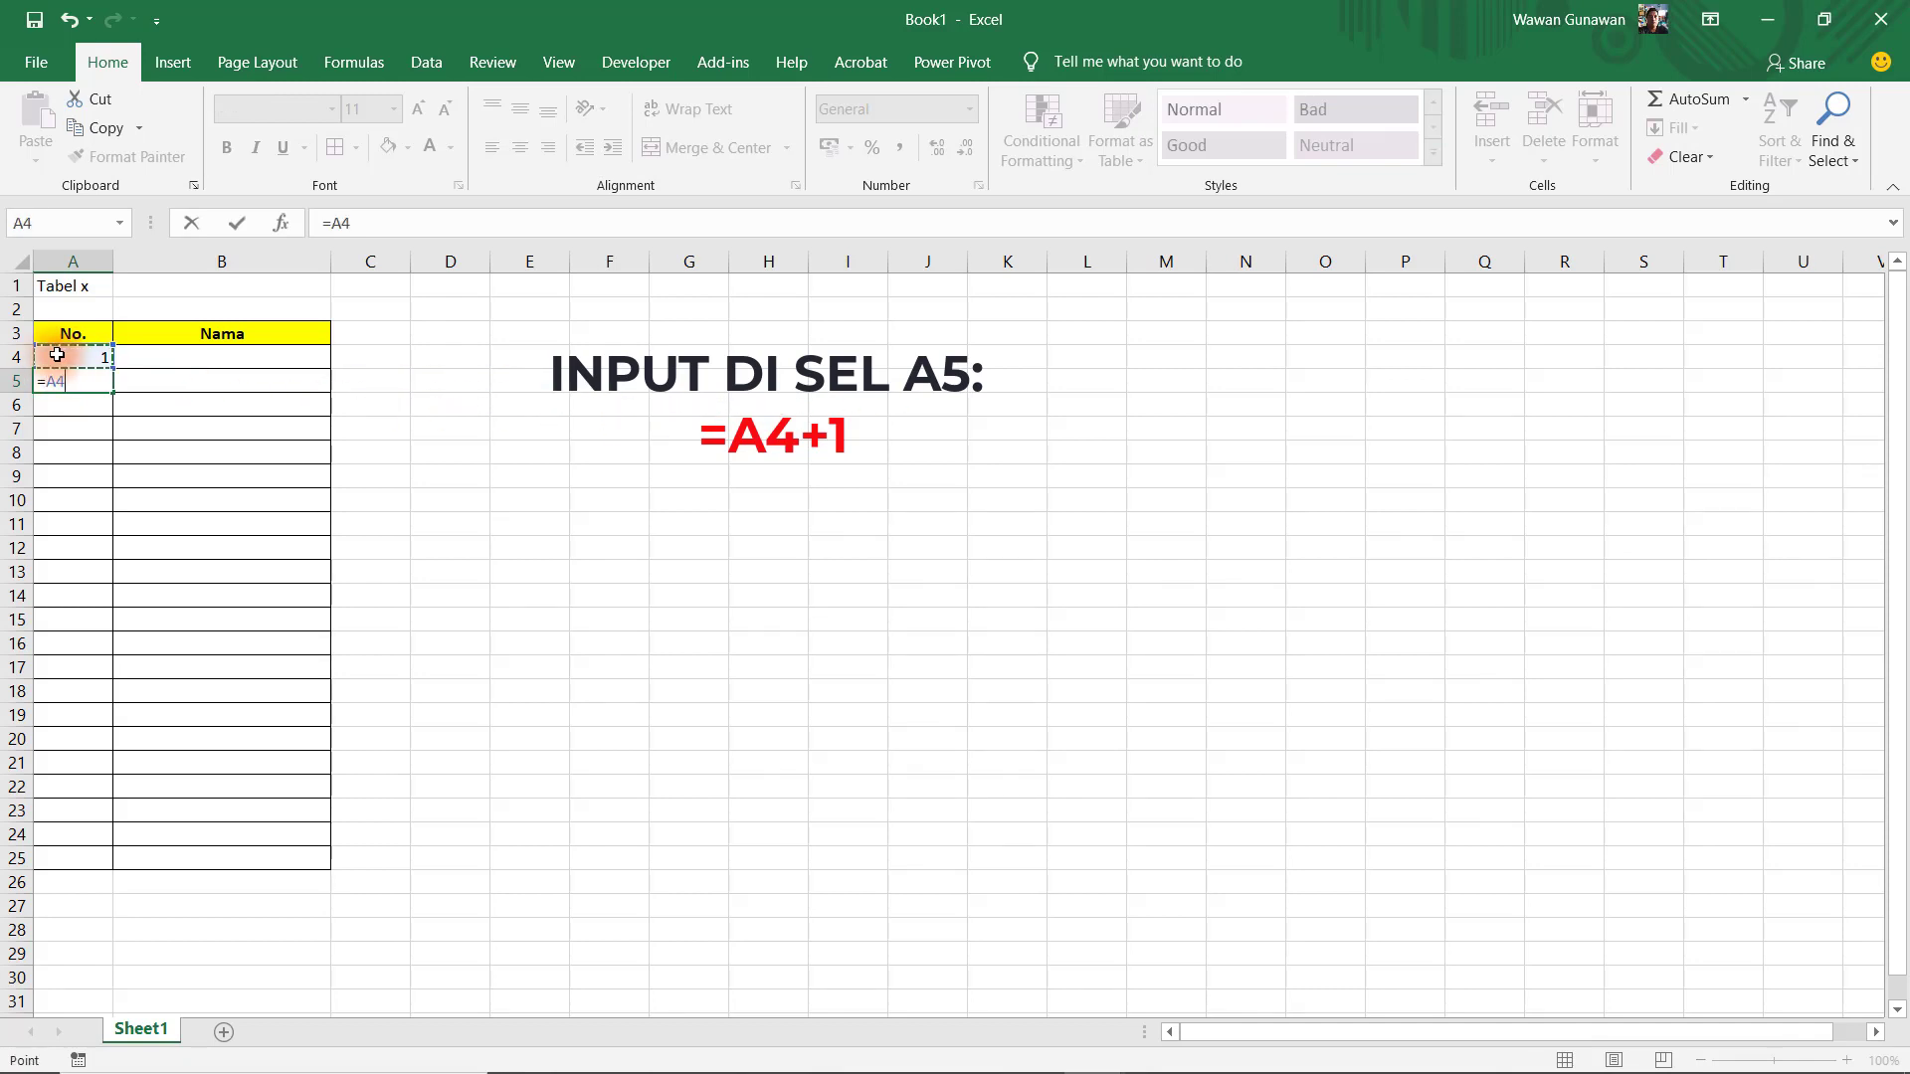
text(+1)
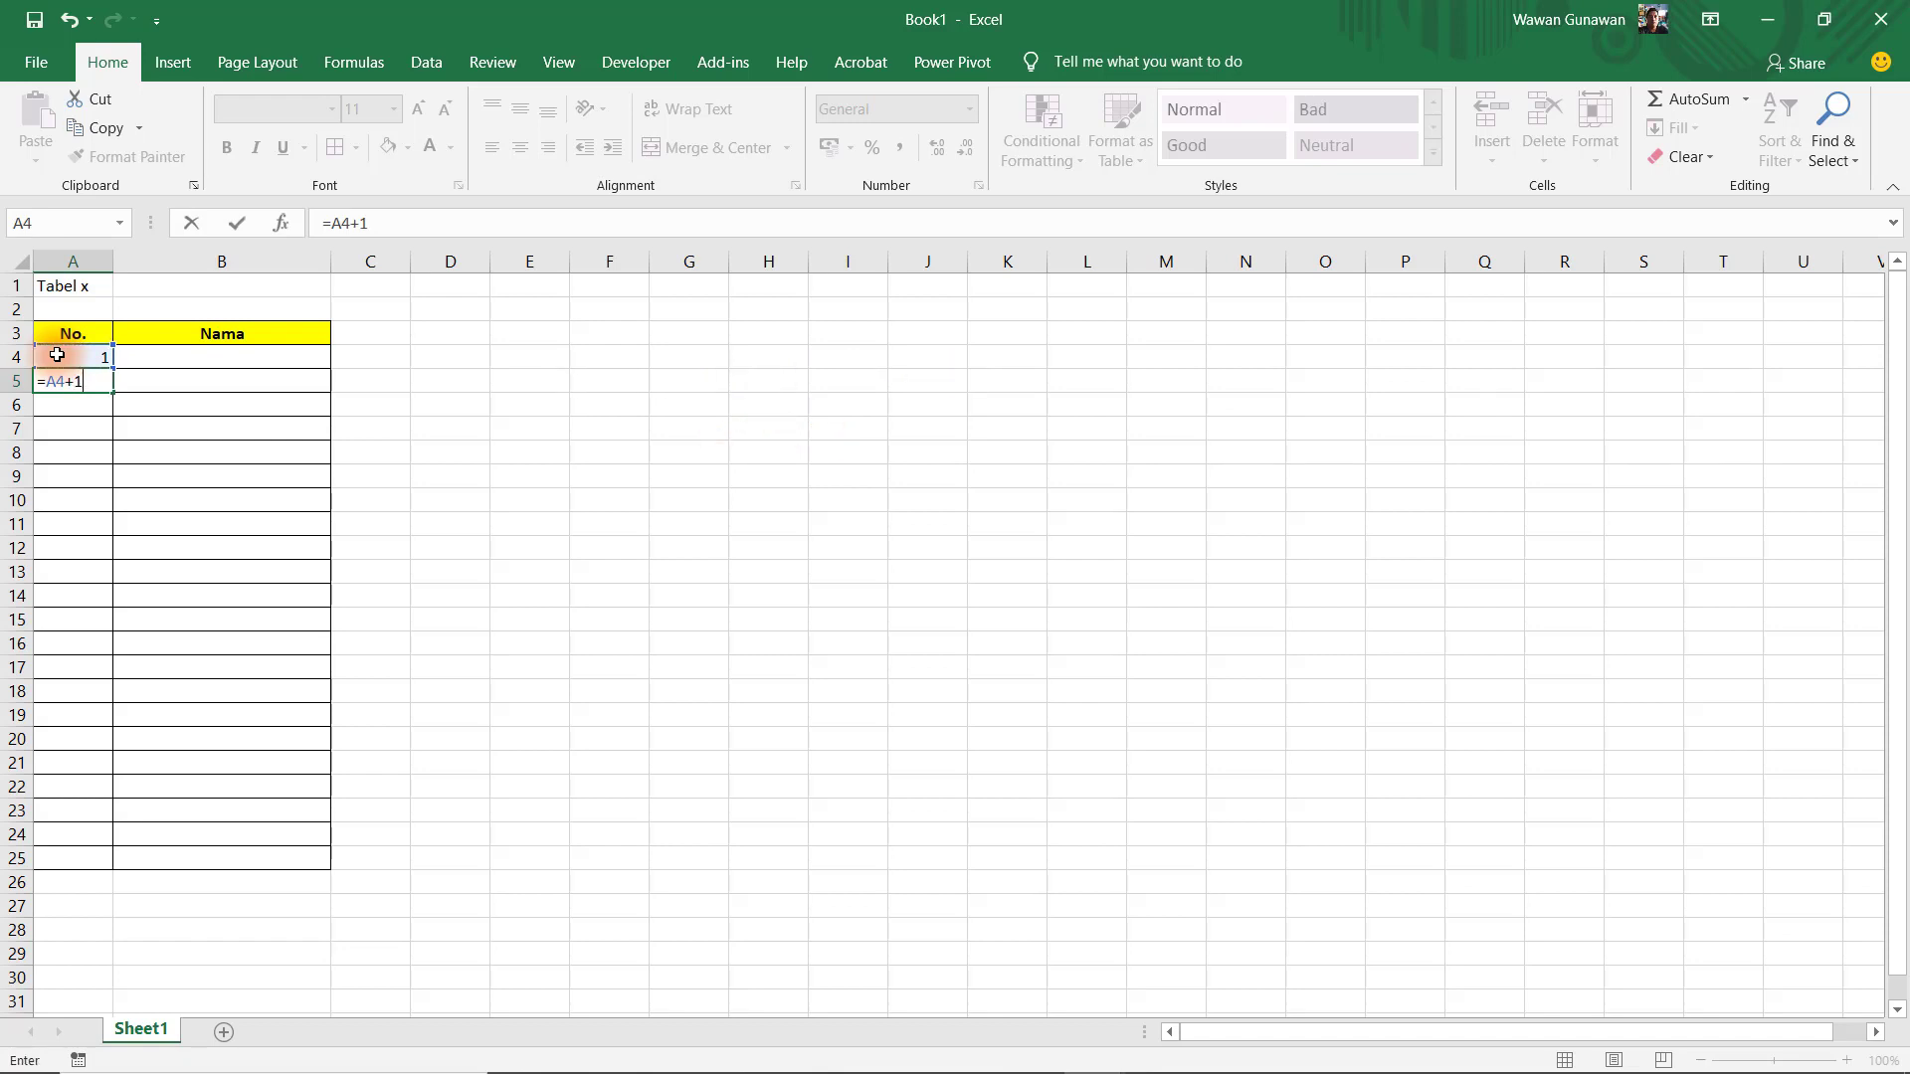
key(ctrl+Return)
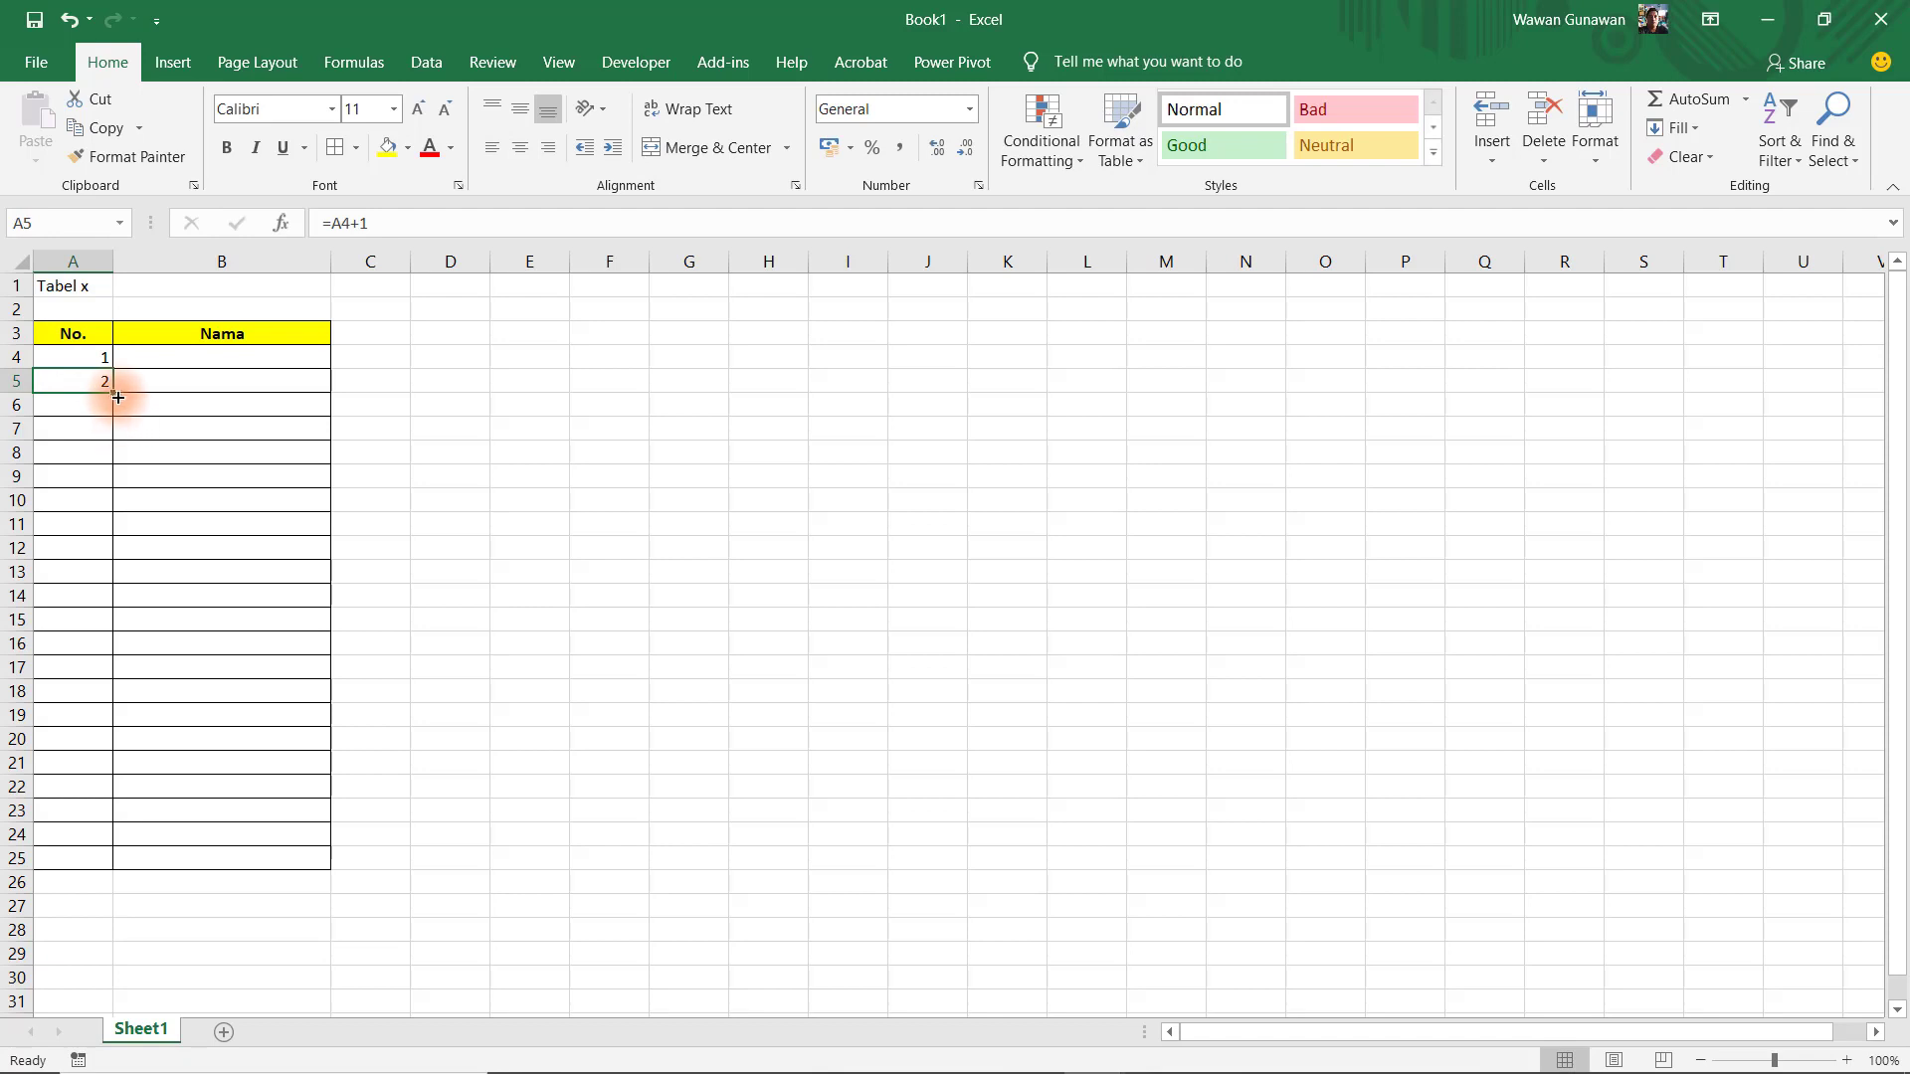
- Fill the numbering formula from A5 down to A25
drag(115, 389, 96, 875)
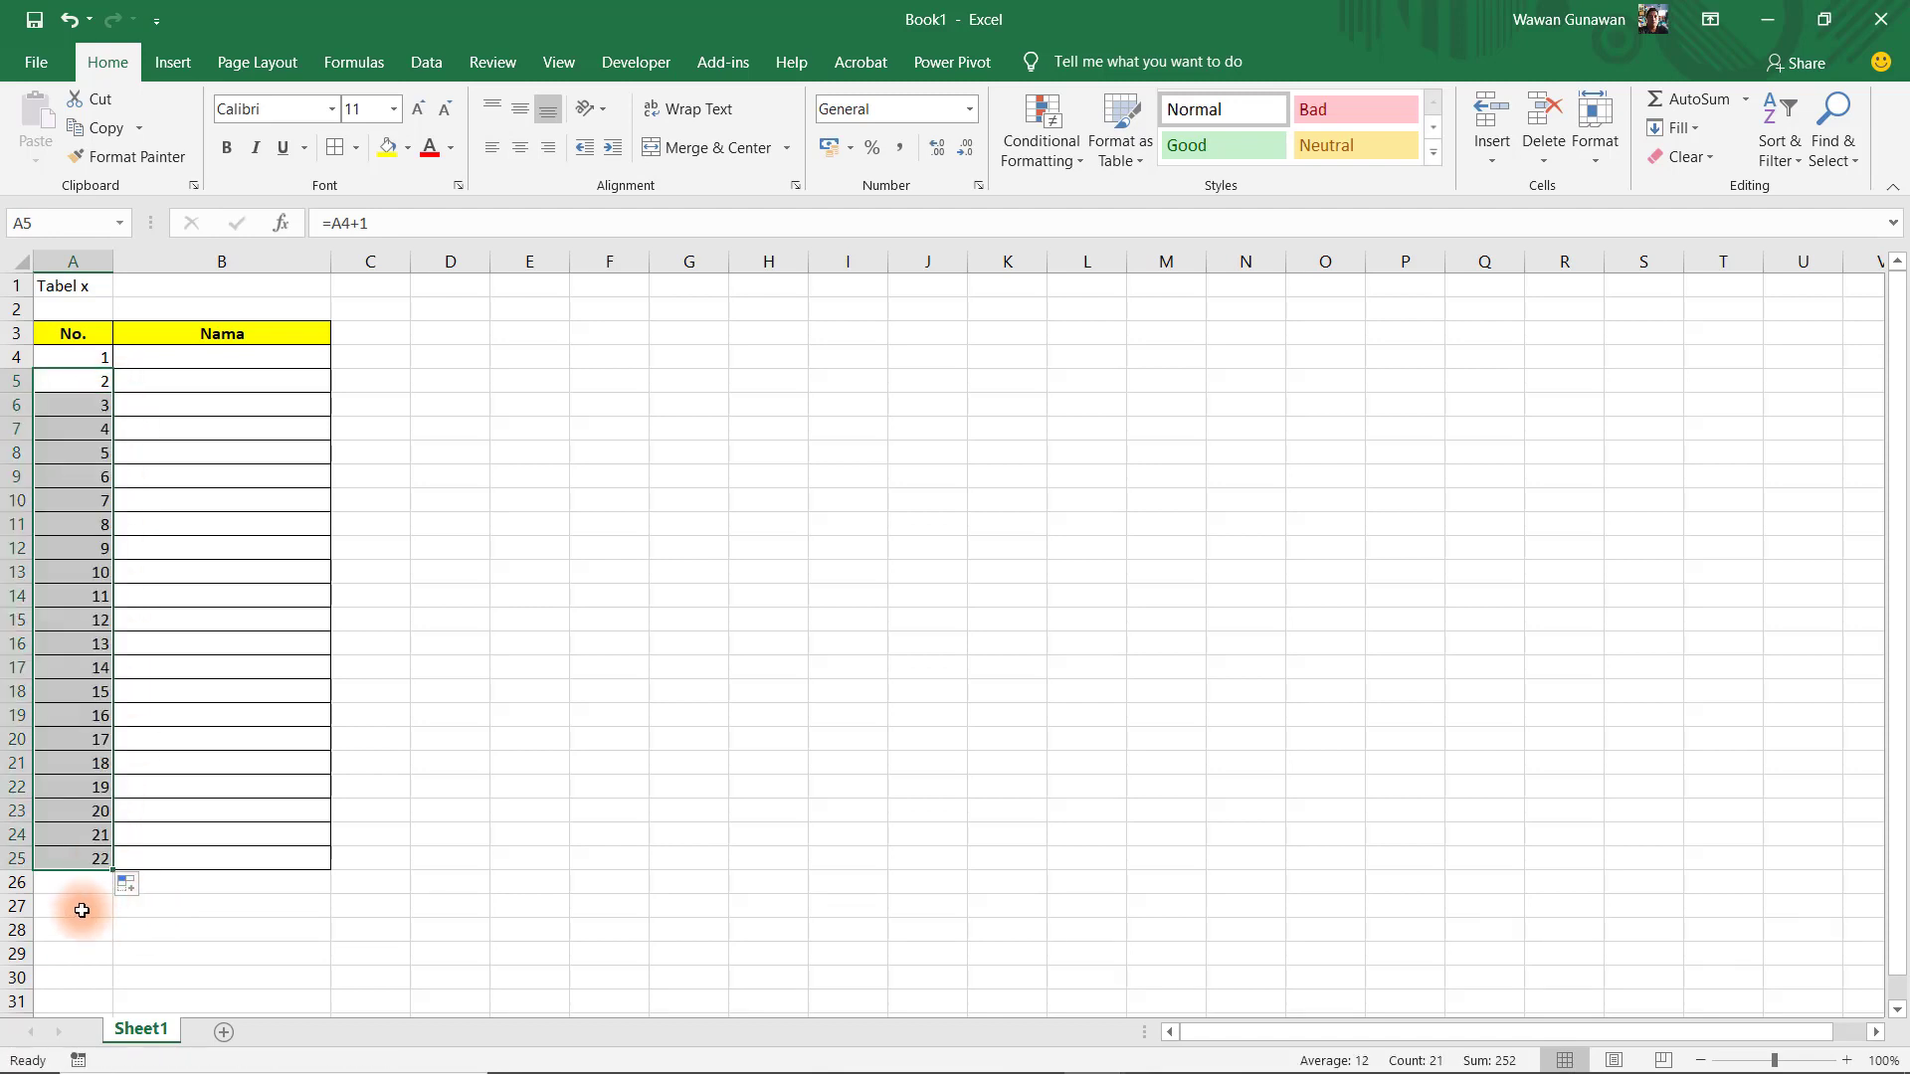
click(82, 908)
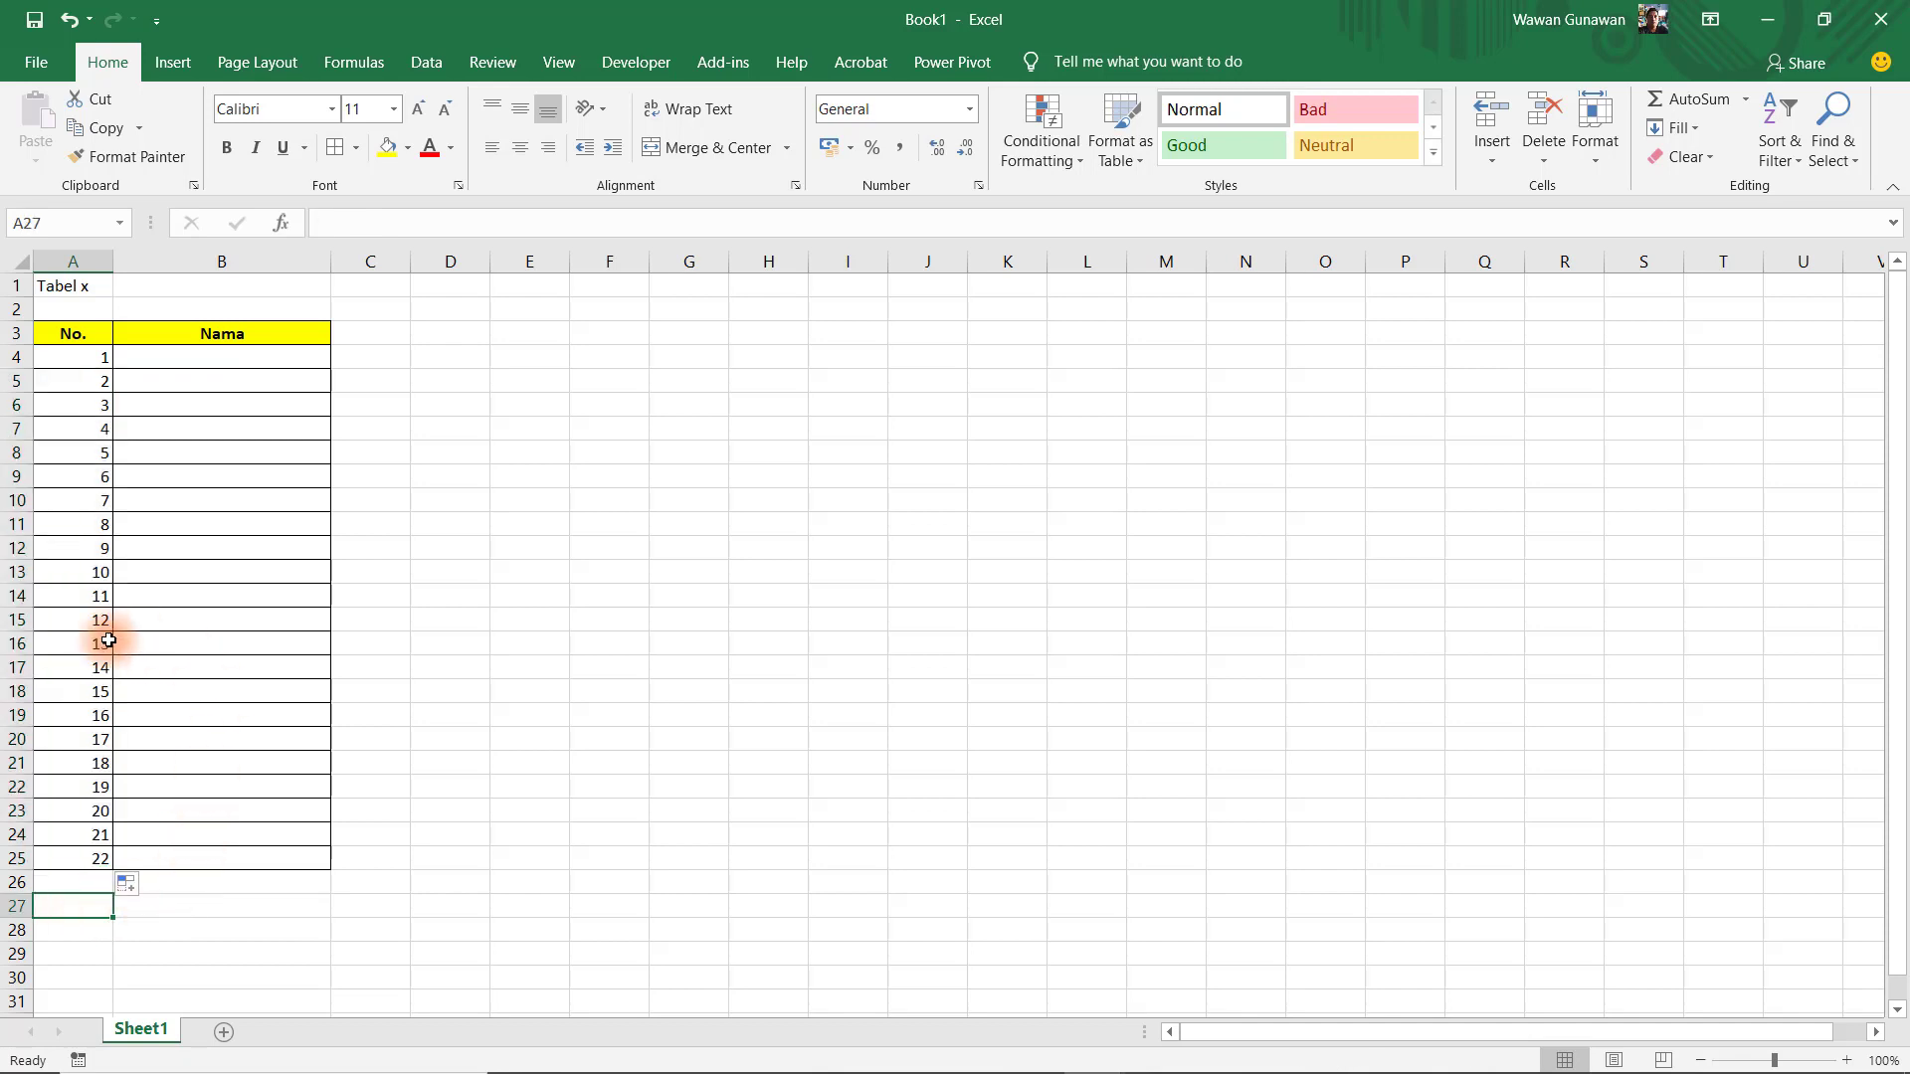
- Restart the numbering partway down the column by replacing the formula in A14 with 1
click(89, 600)
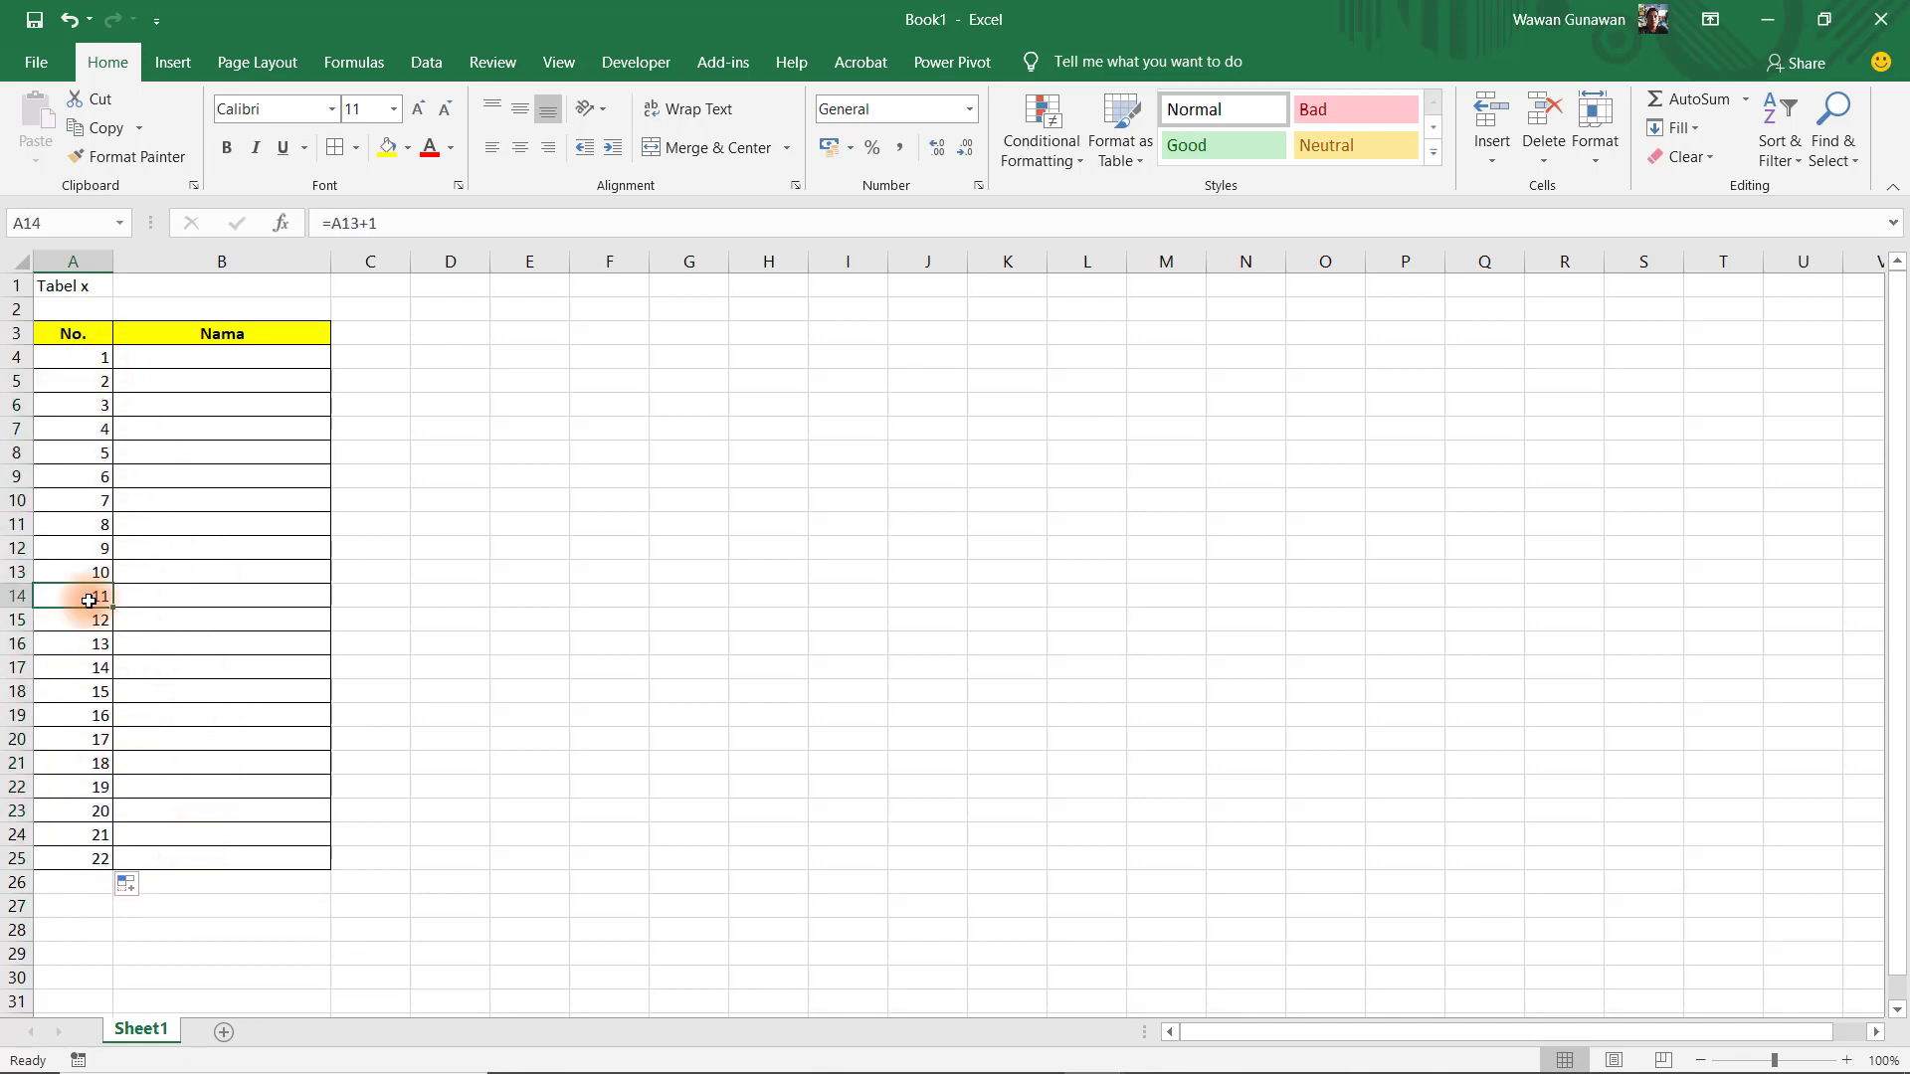
text(1)
key(Return)
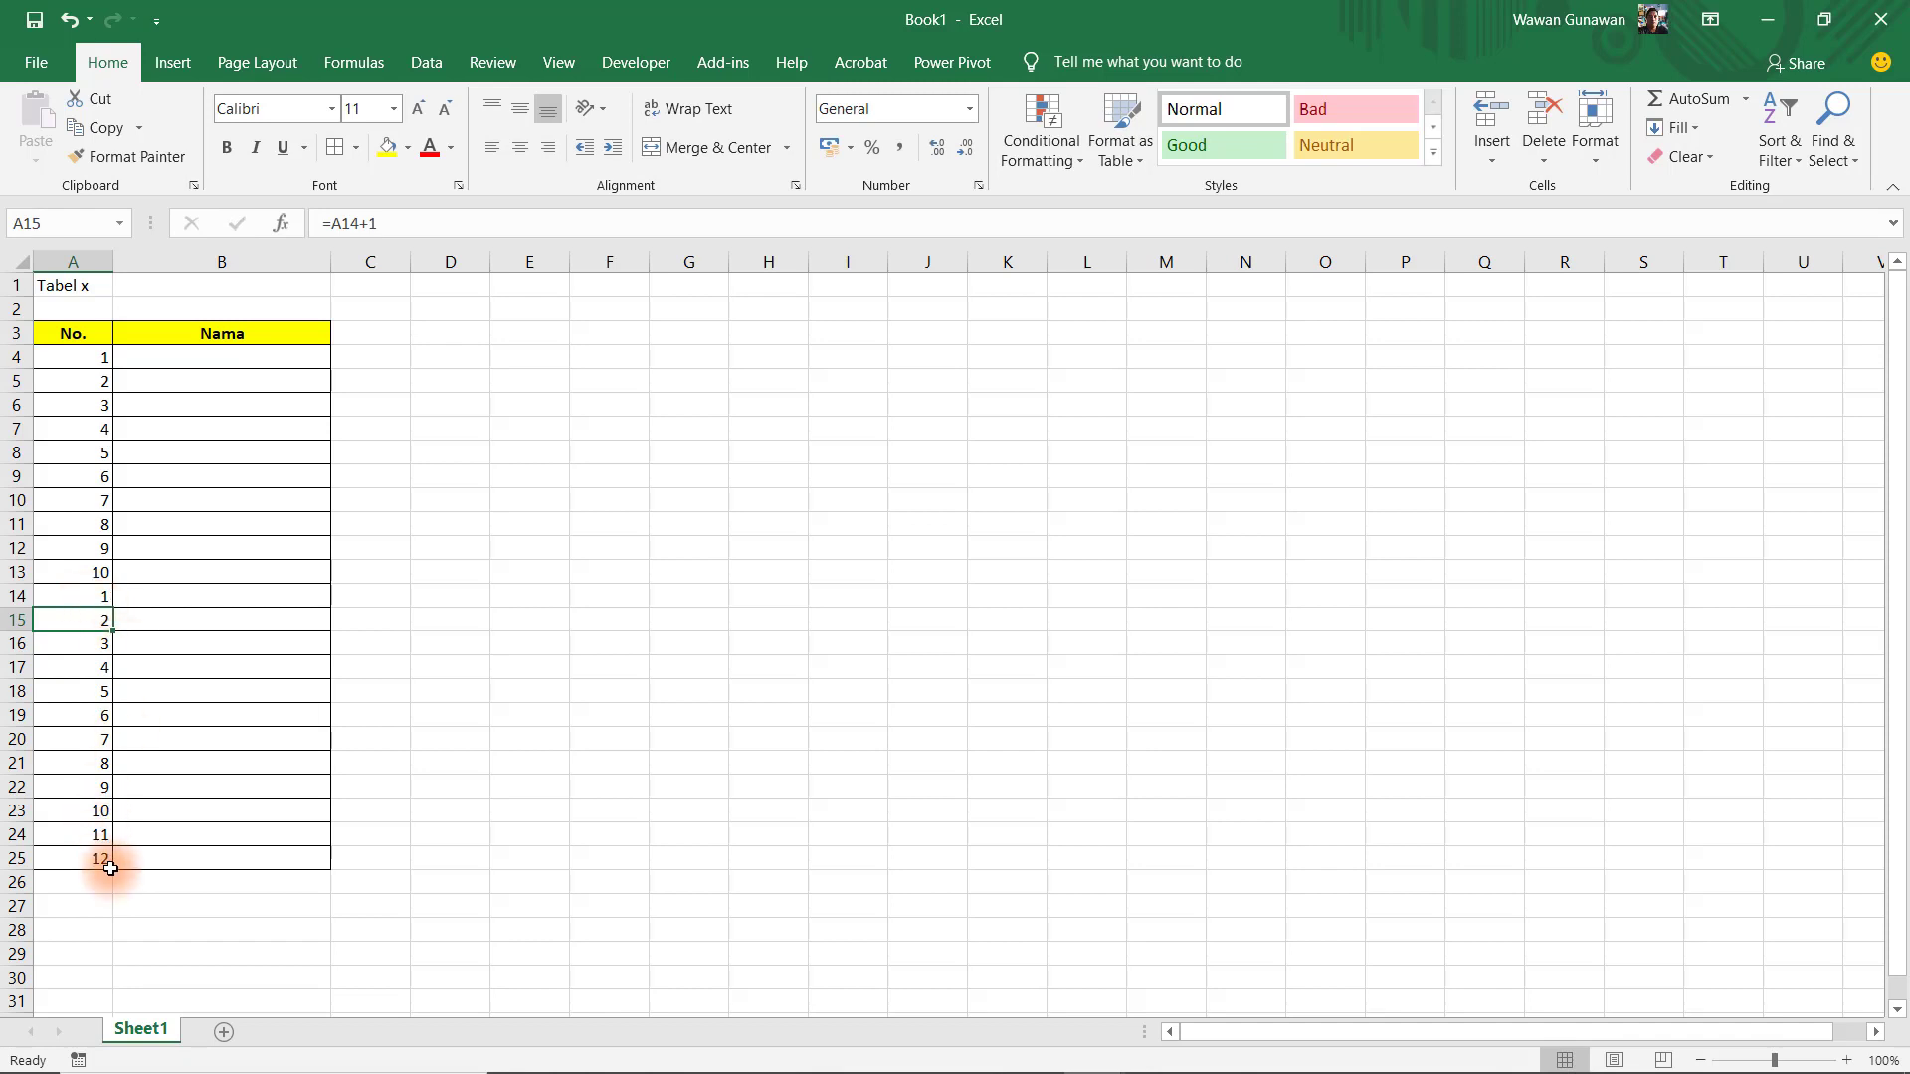
- Restart the numbering again near the end of the column by replacing the formula in A24 with 1
click(93, 838)
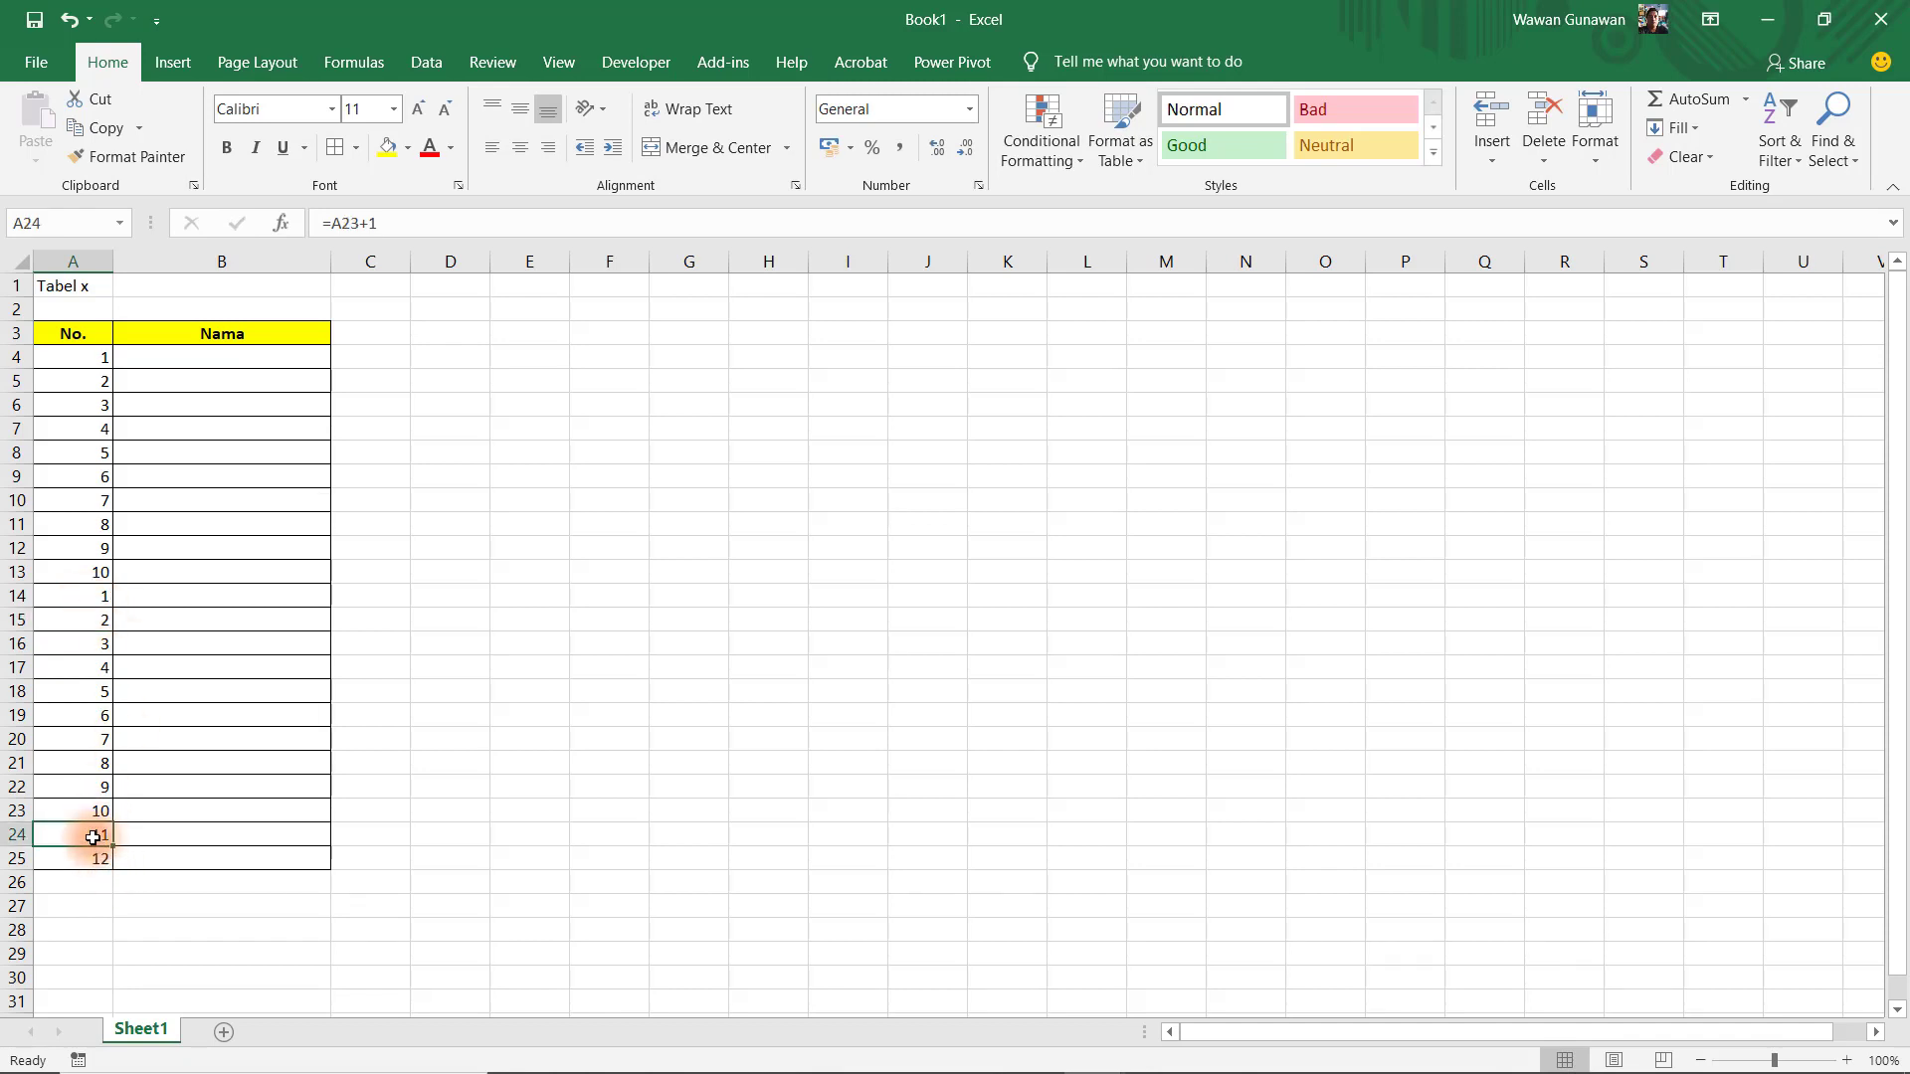
text(1)
key(Return)
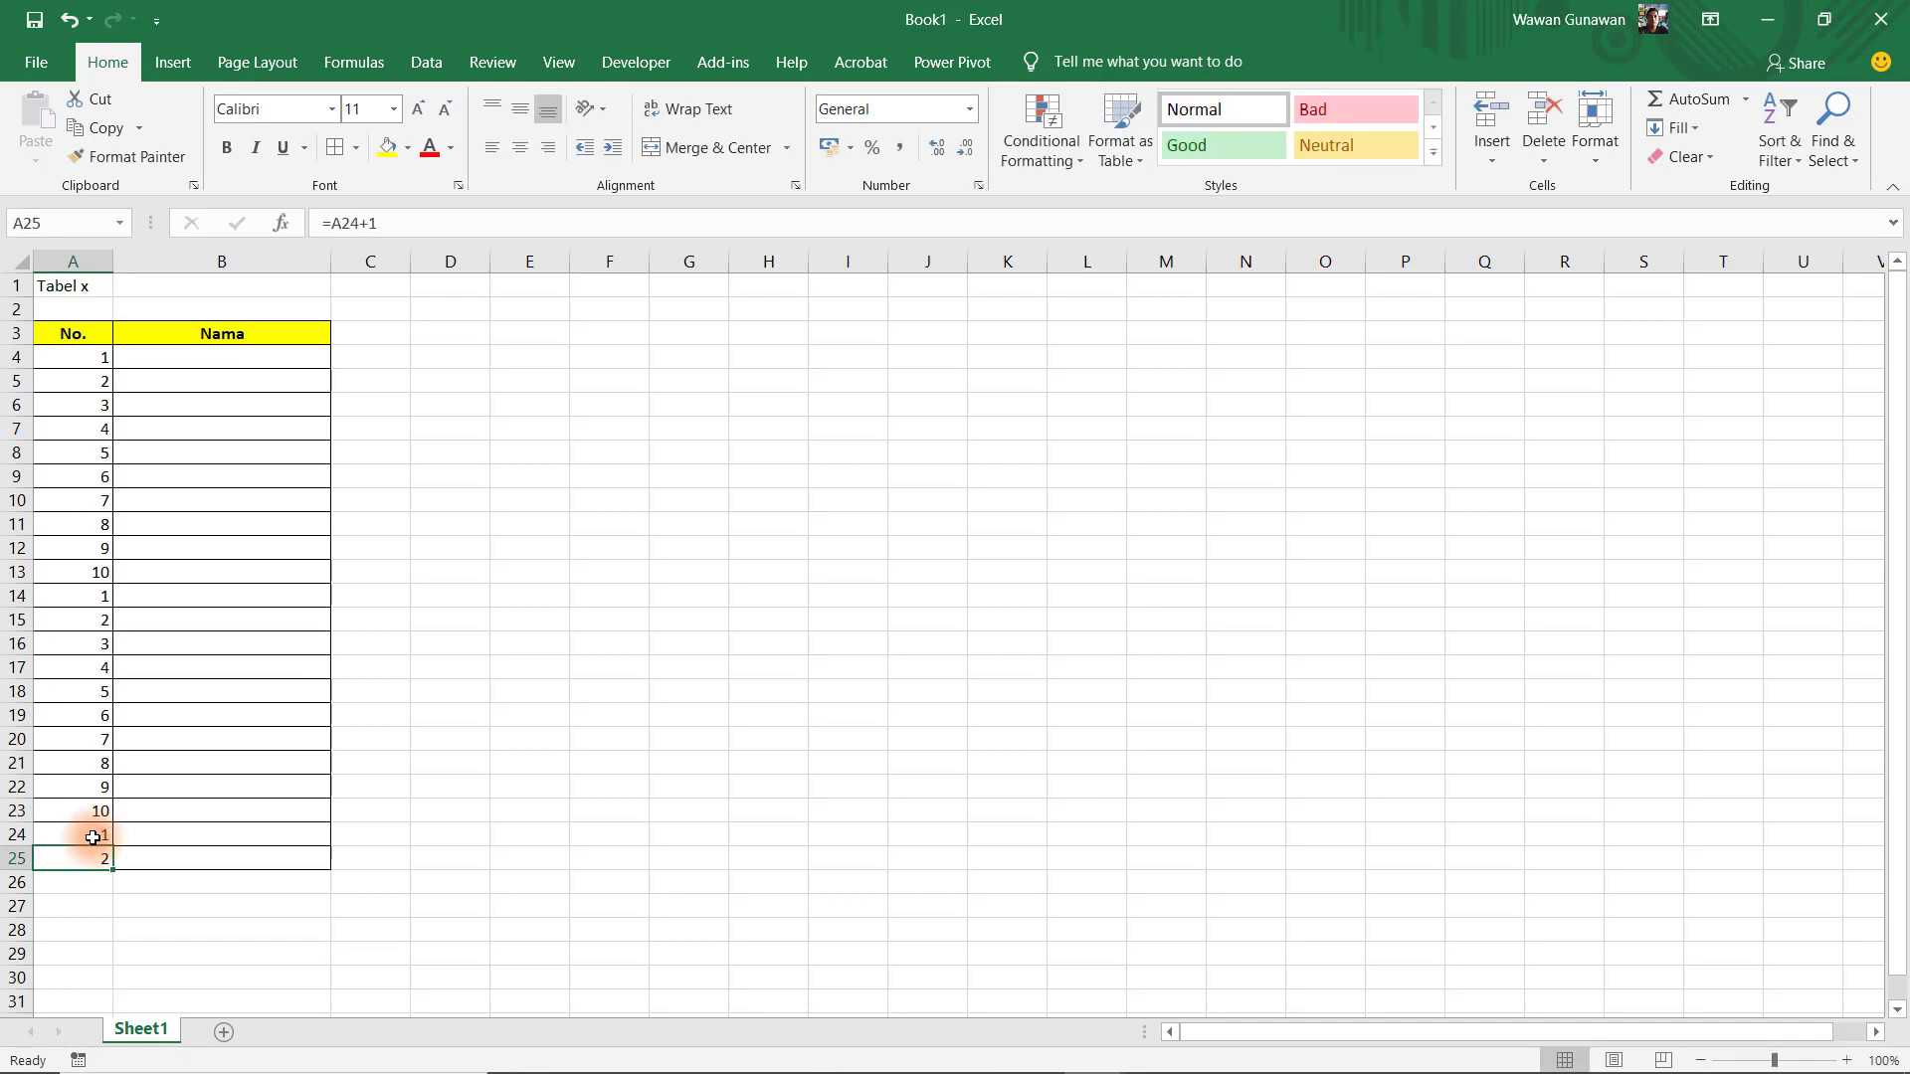
click(552, 951)
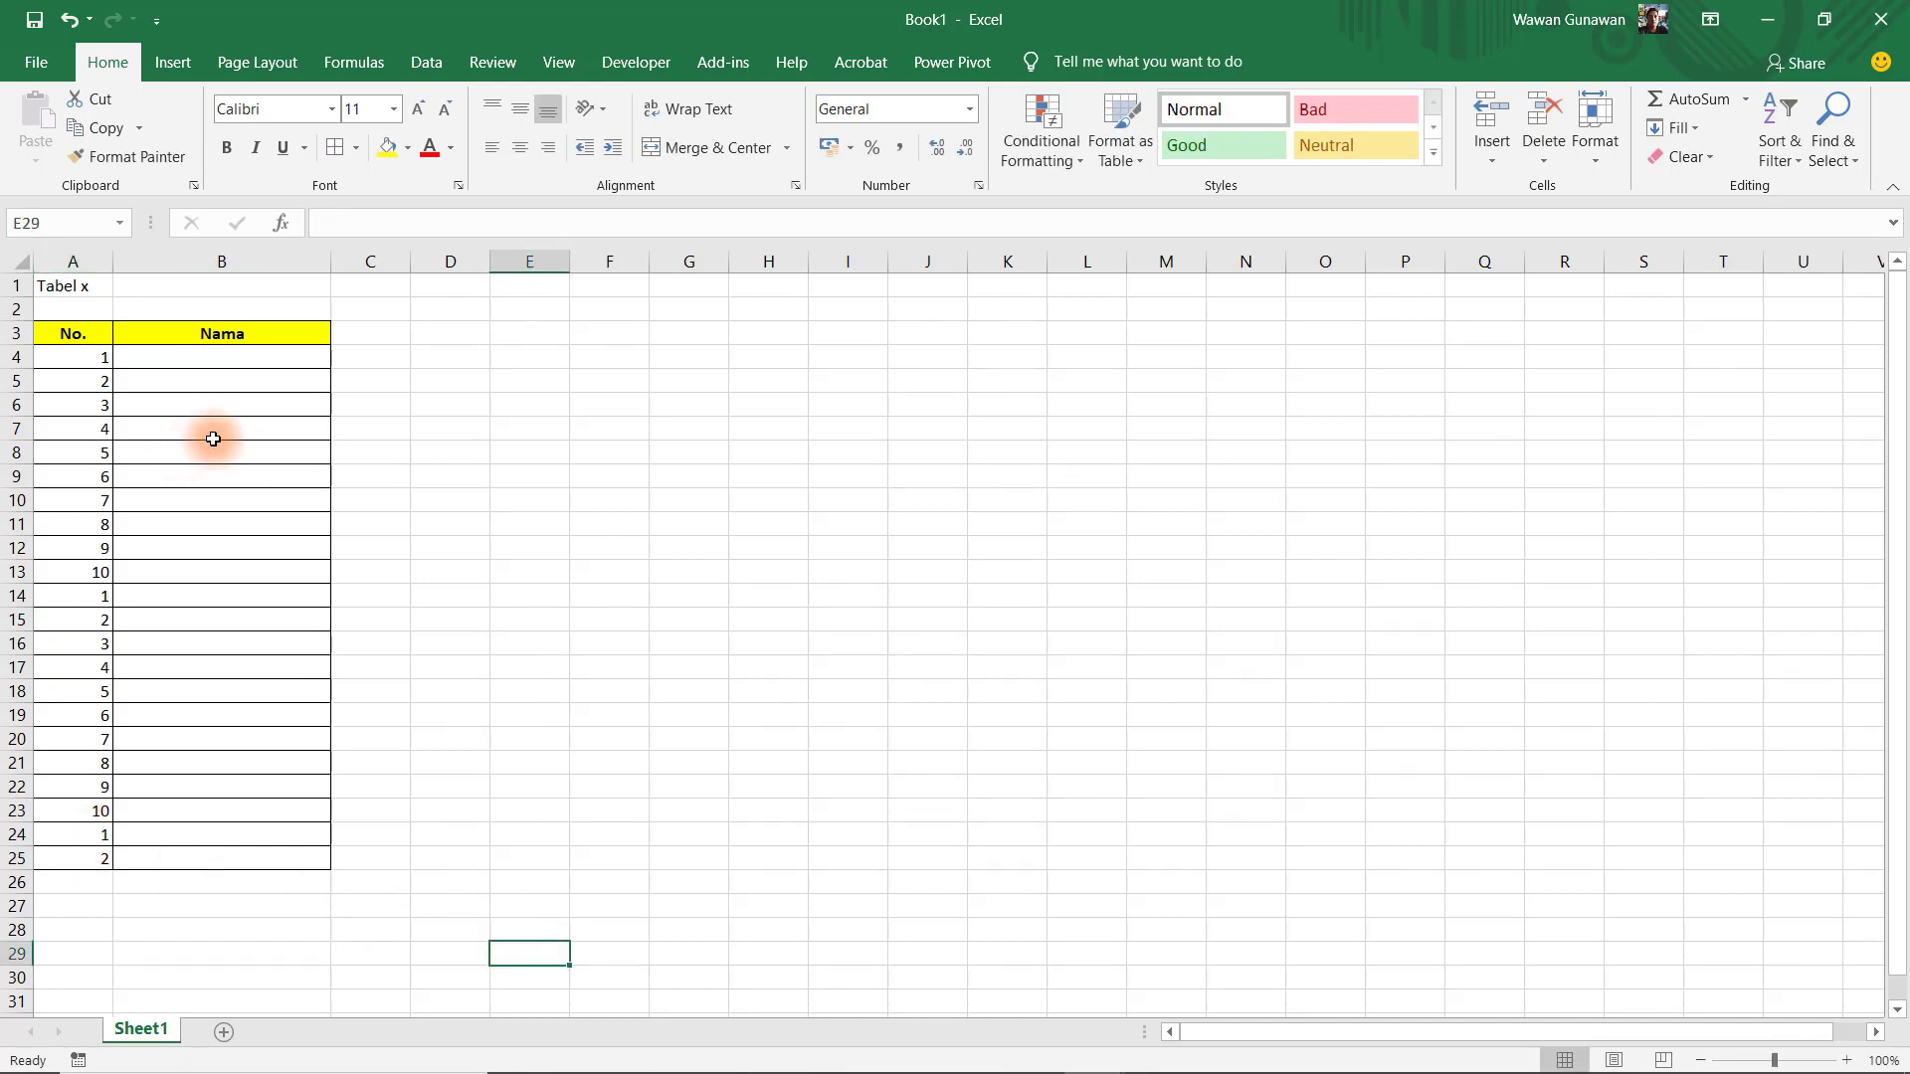
- Delete worksheet rows 4 to 27 below the table header
drag(17, 357, 55, 910)
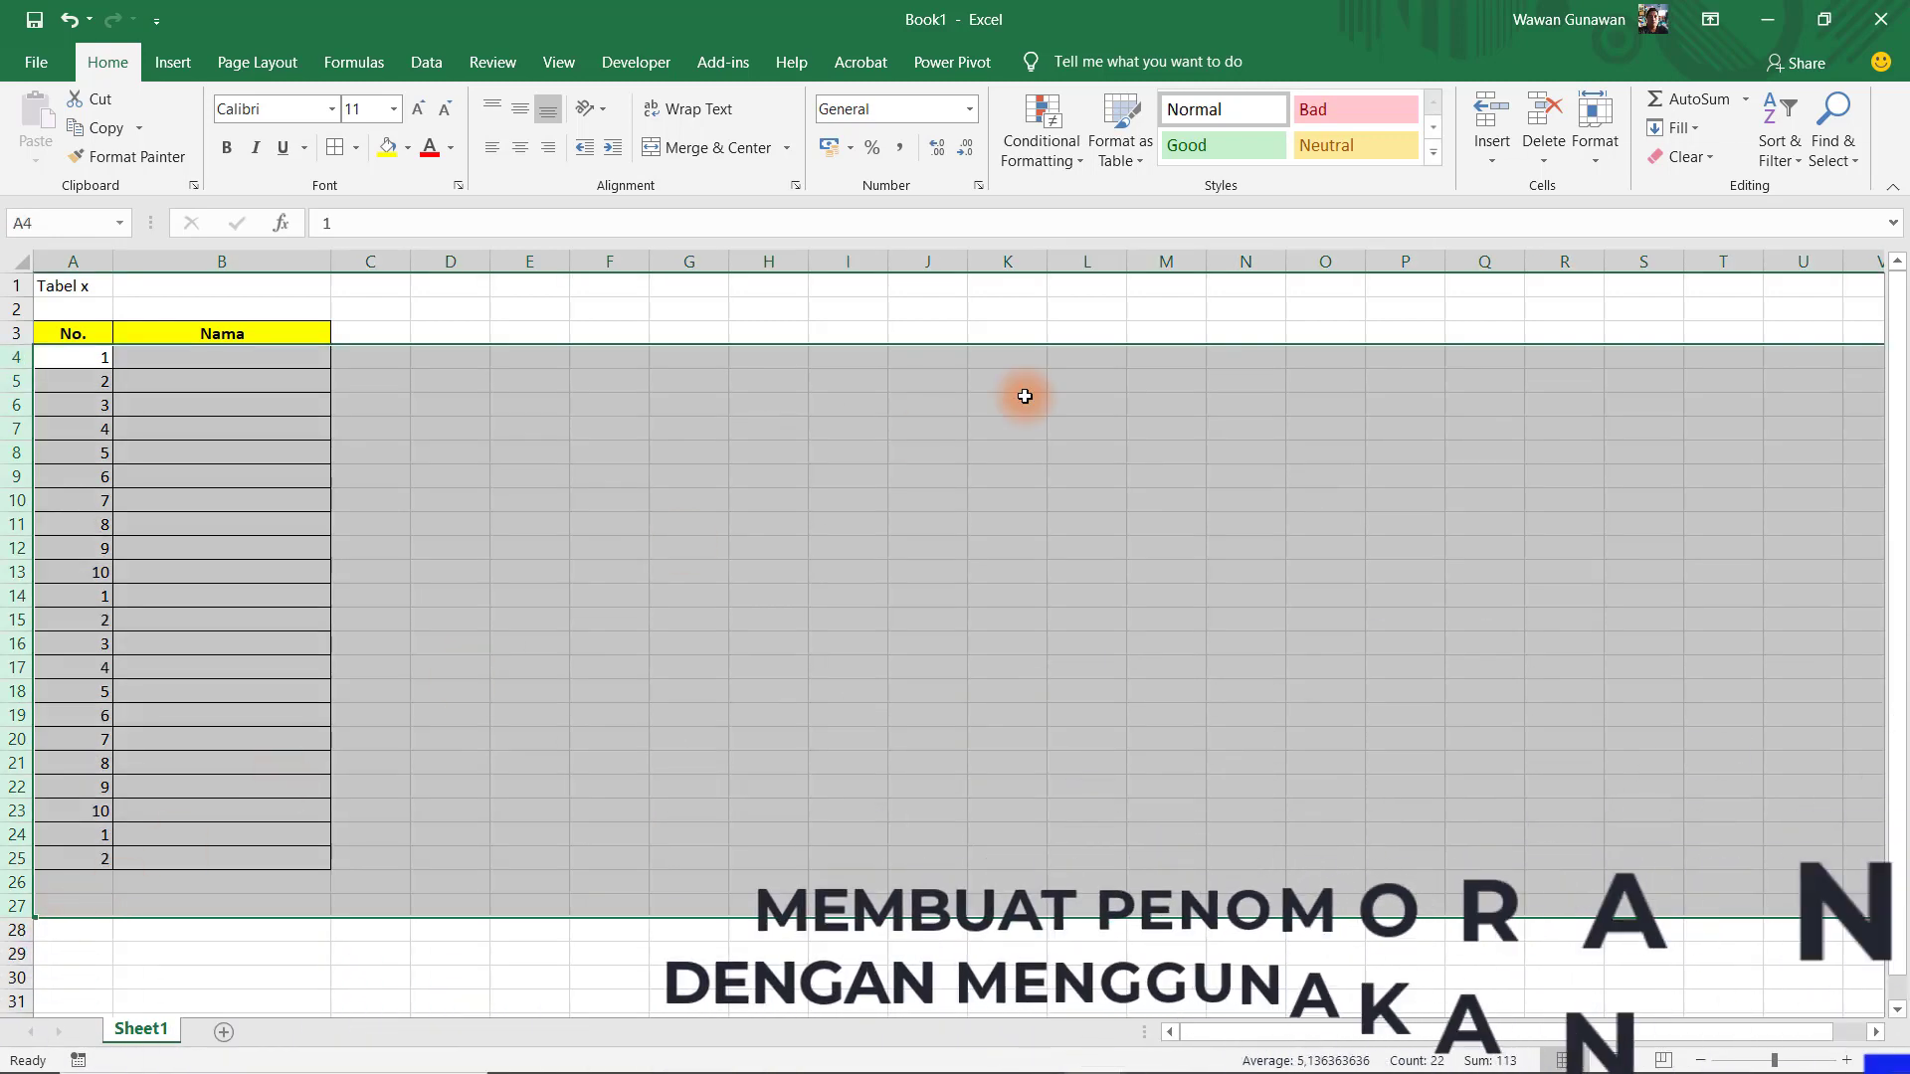
click(1545, 116)
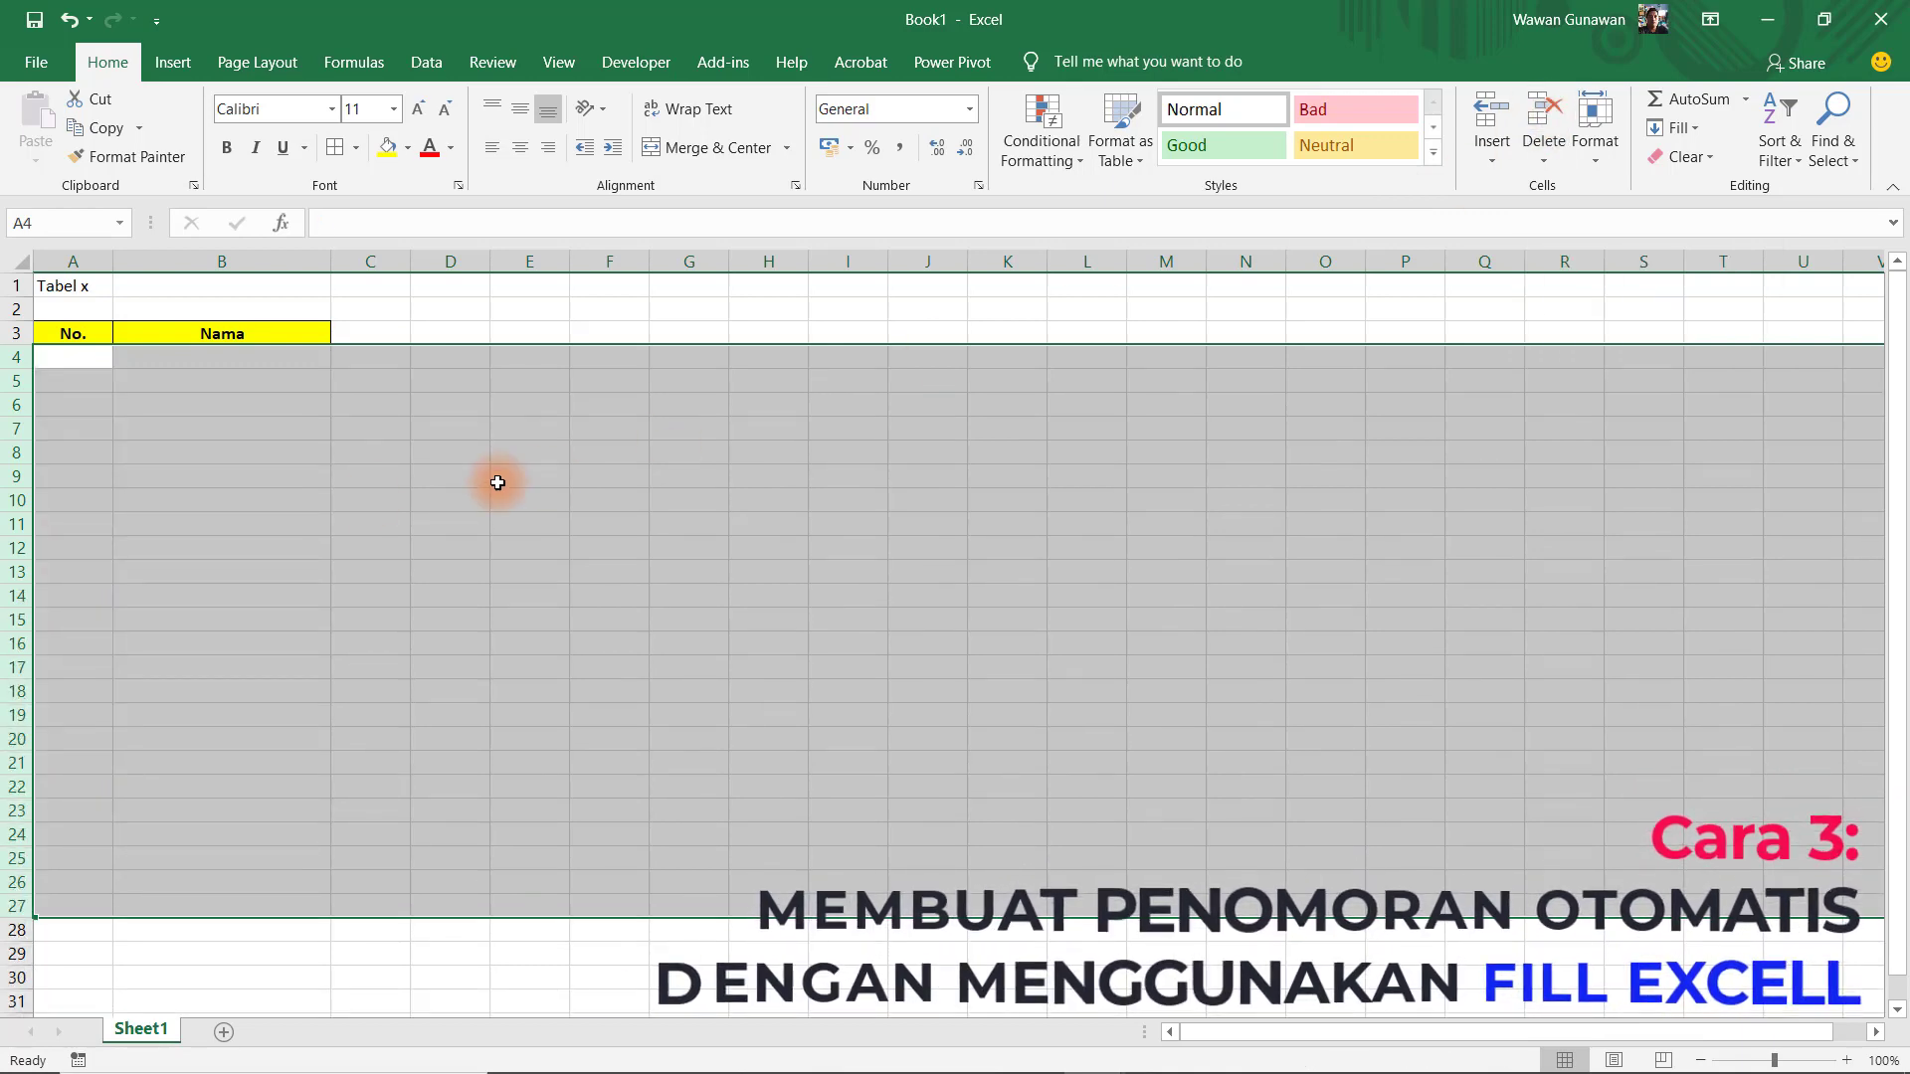
click(192, 456)
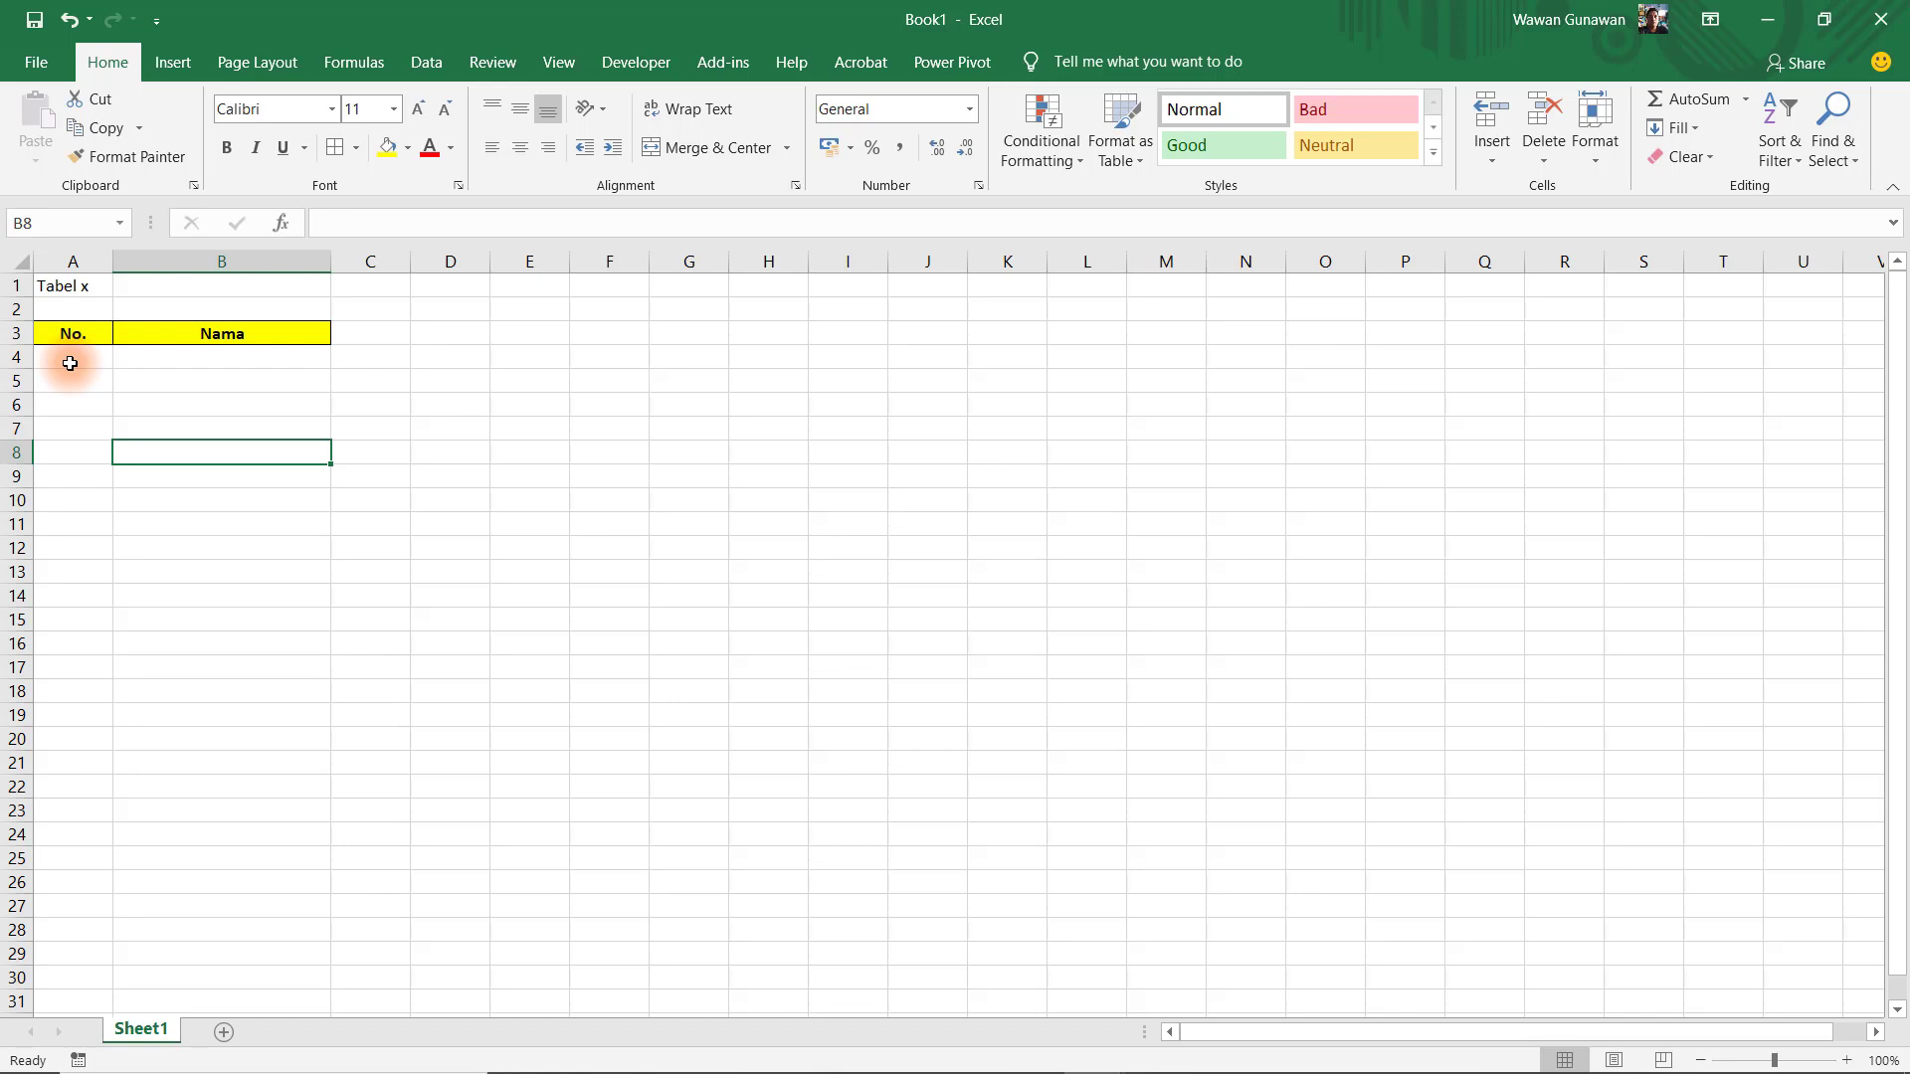
- Enter 1 in cell A4 as the starting number
click(70, 363)
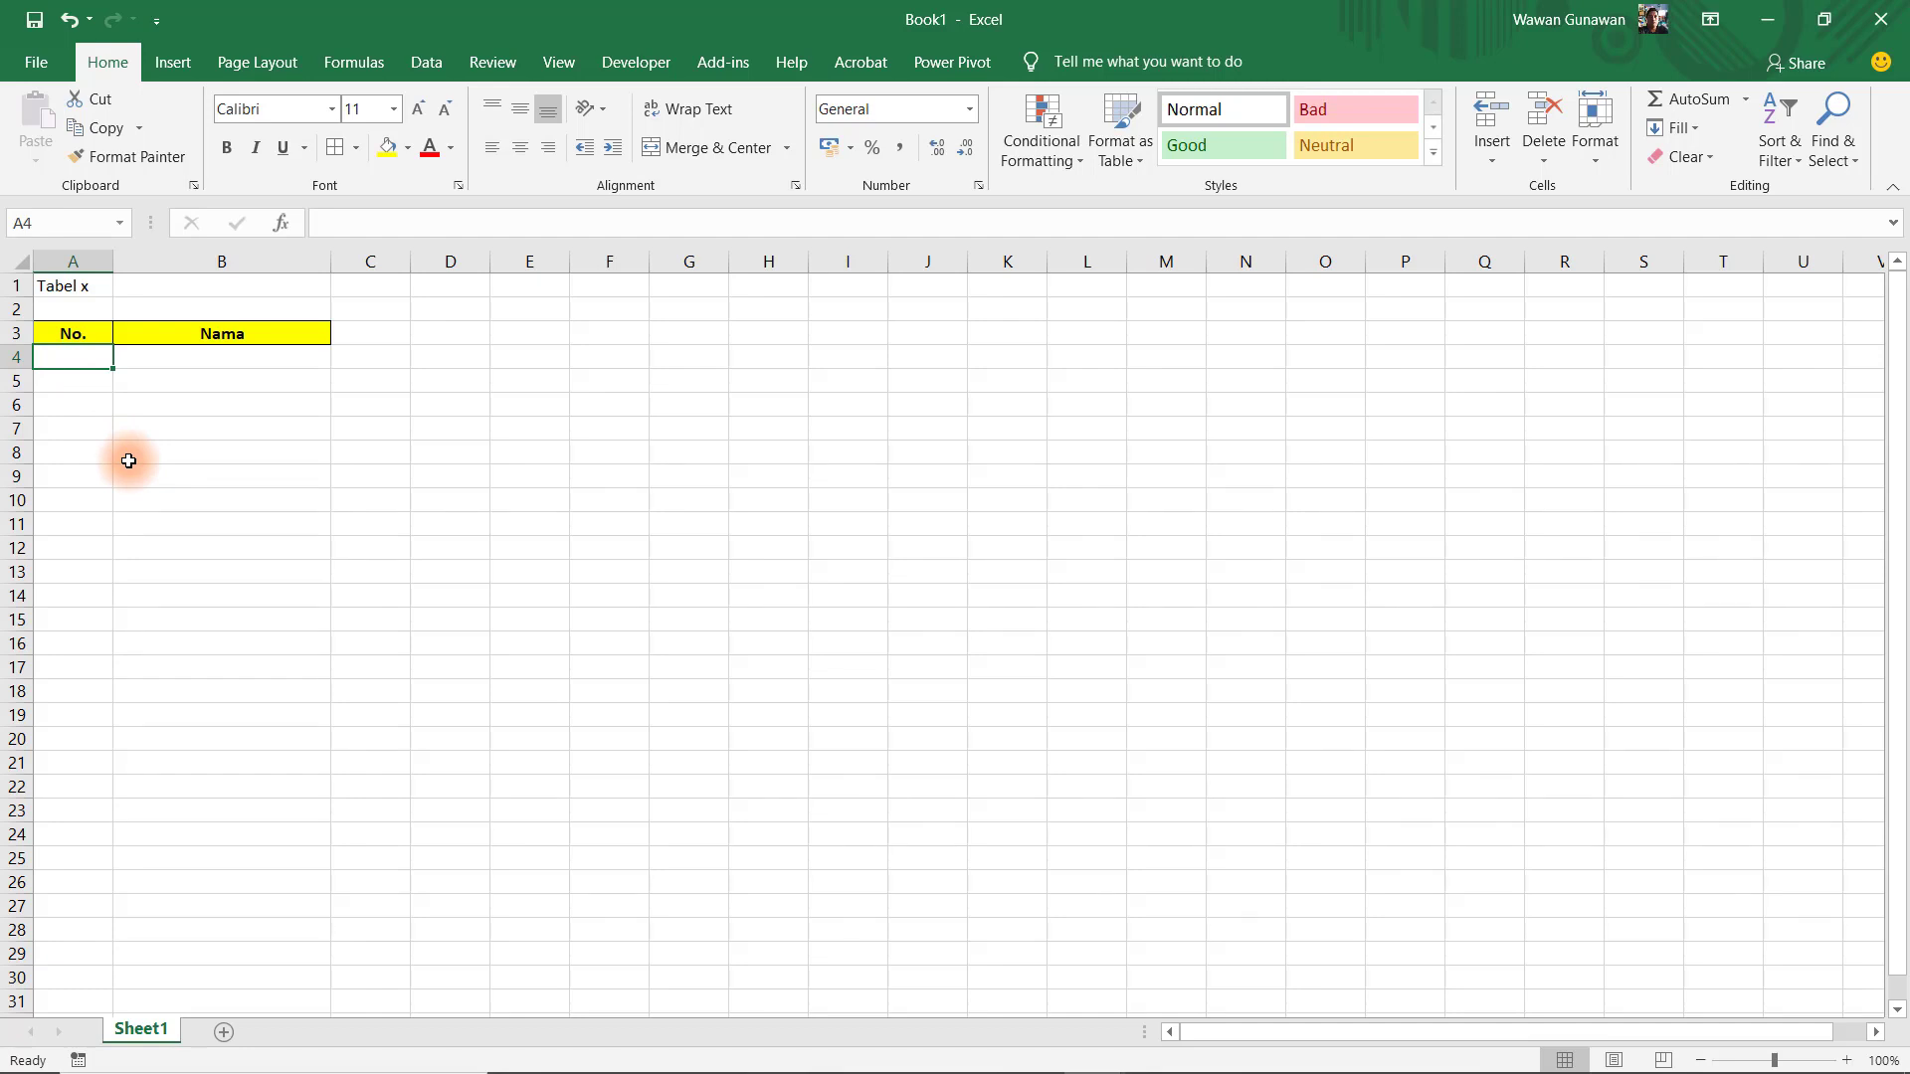
text(1)
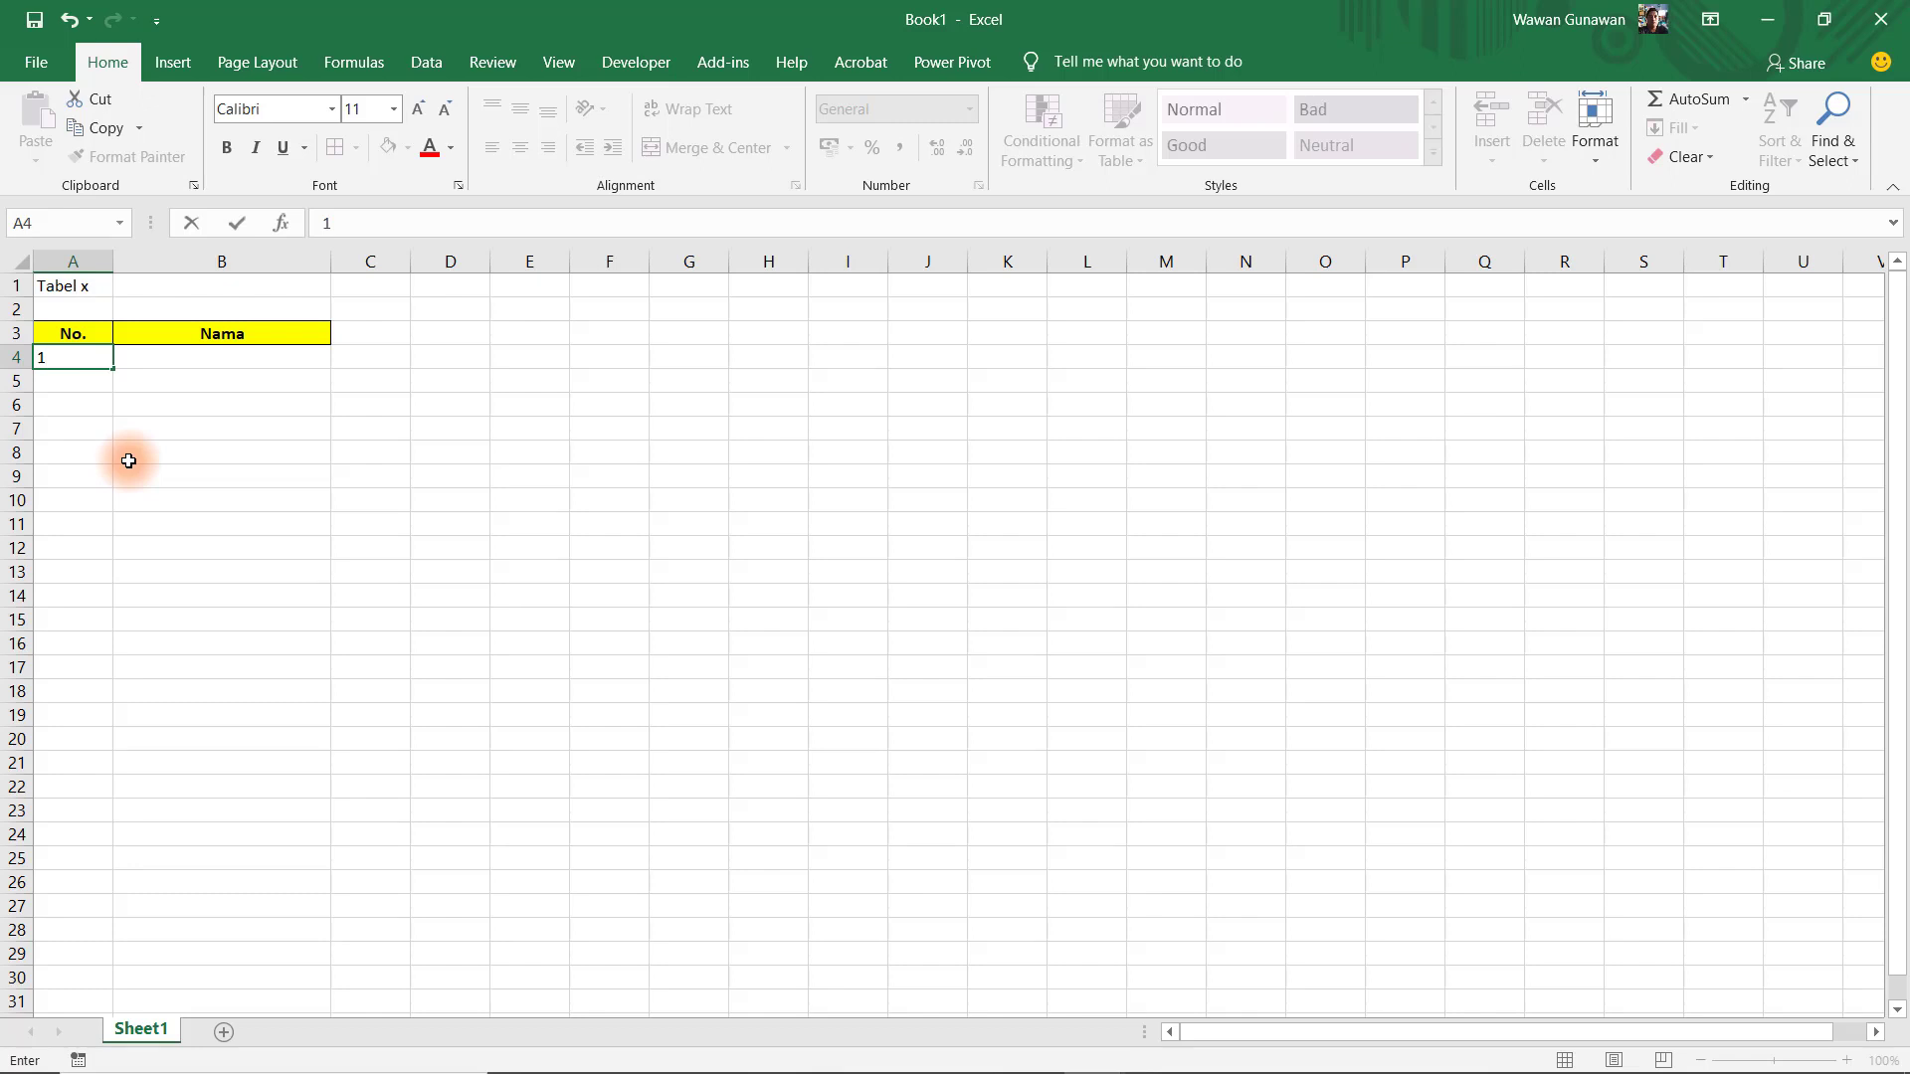
key(Return)
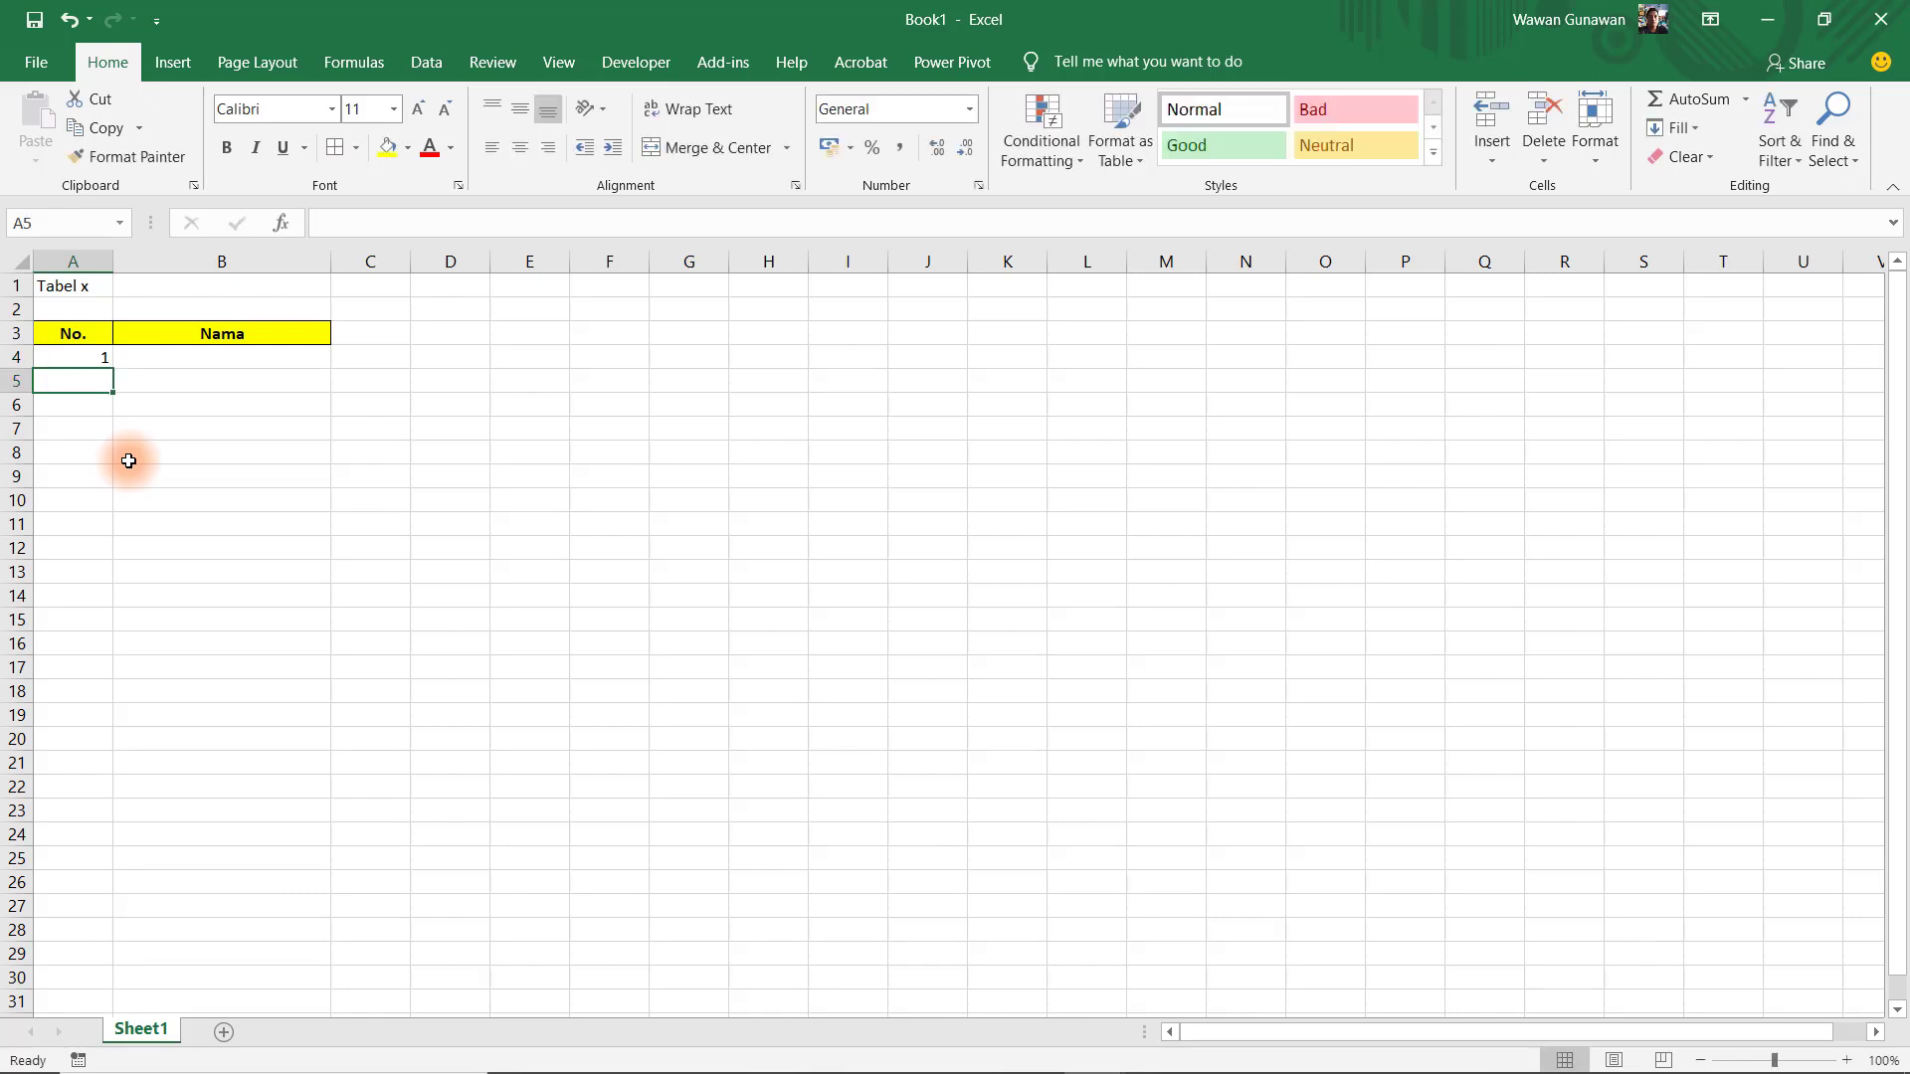
- Fill a linear series in columns from A4 with step value 1 and stop value 1000, and check the end of the series
click(90, 362)
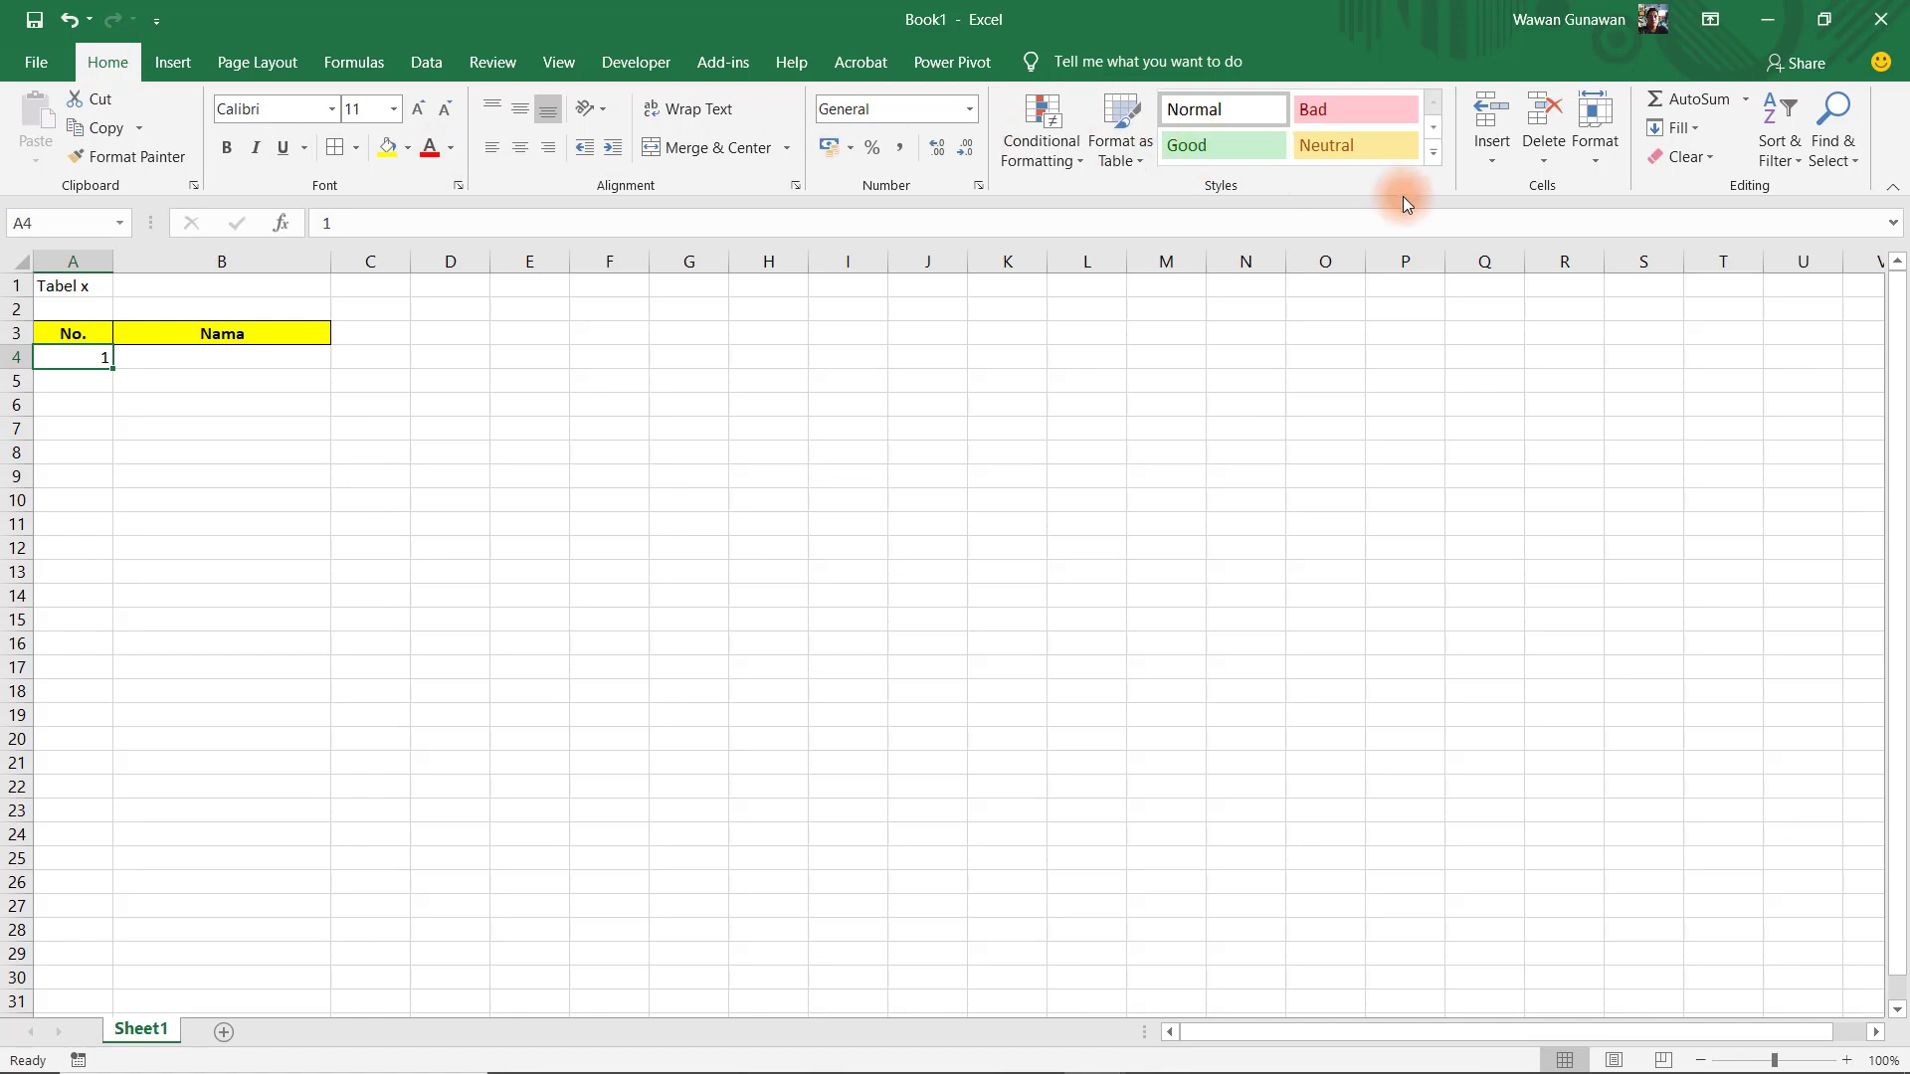
click(1688, 128)
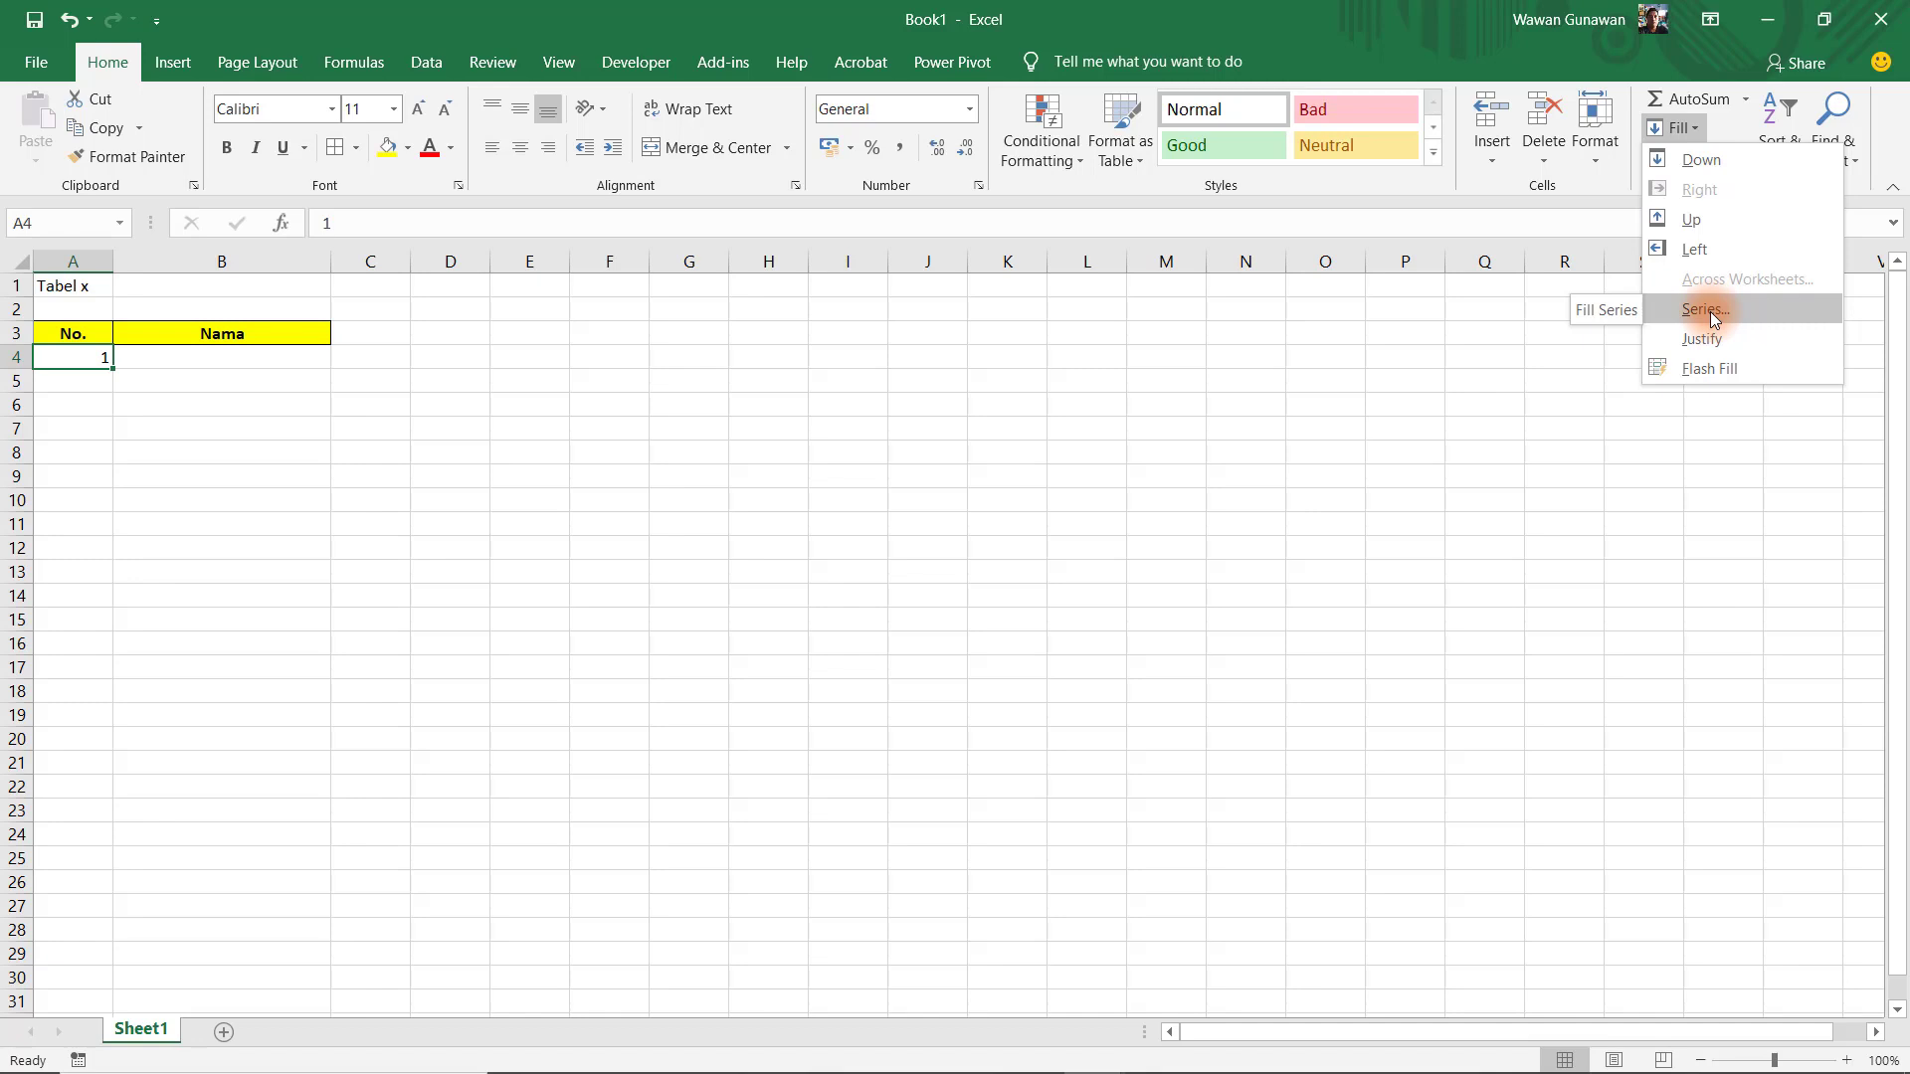
click(1710, 312)
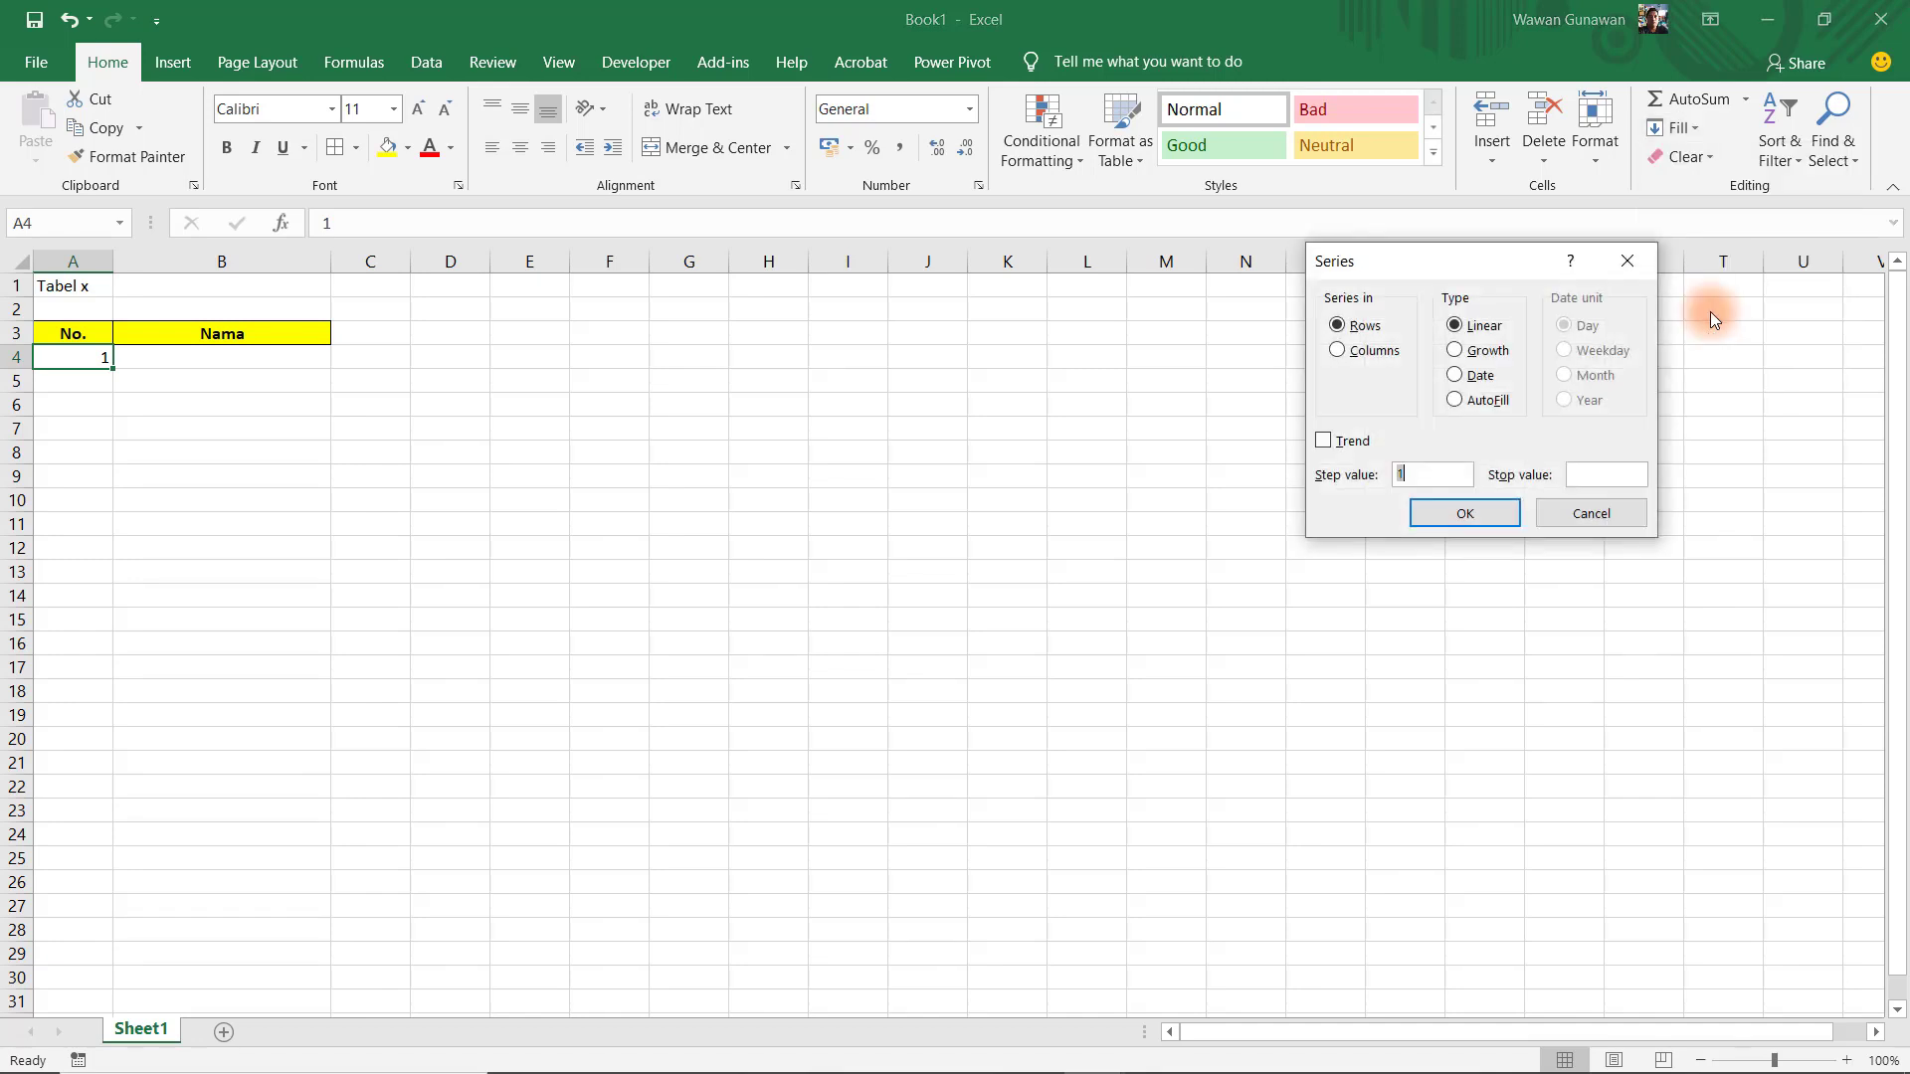
click(1340, 349)
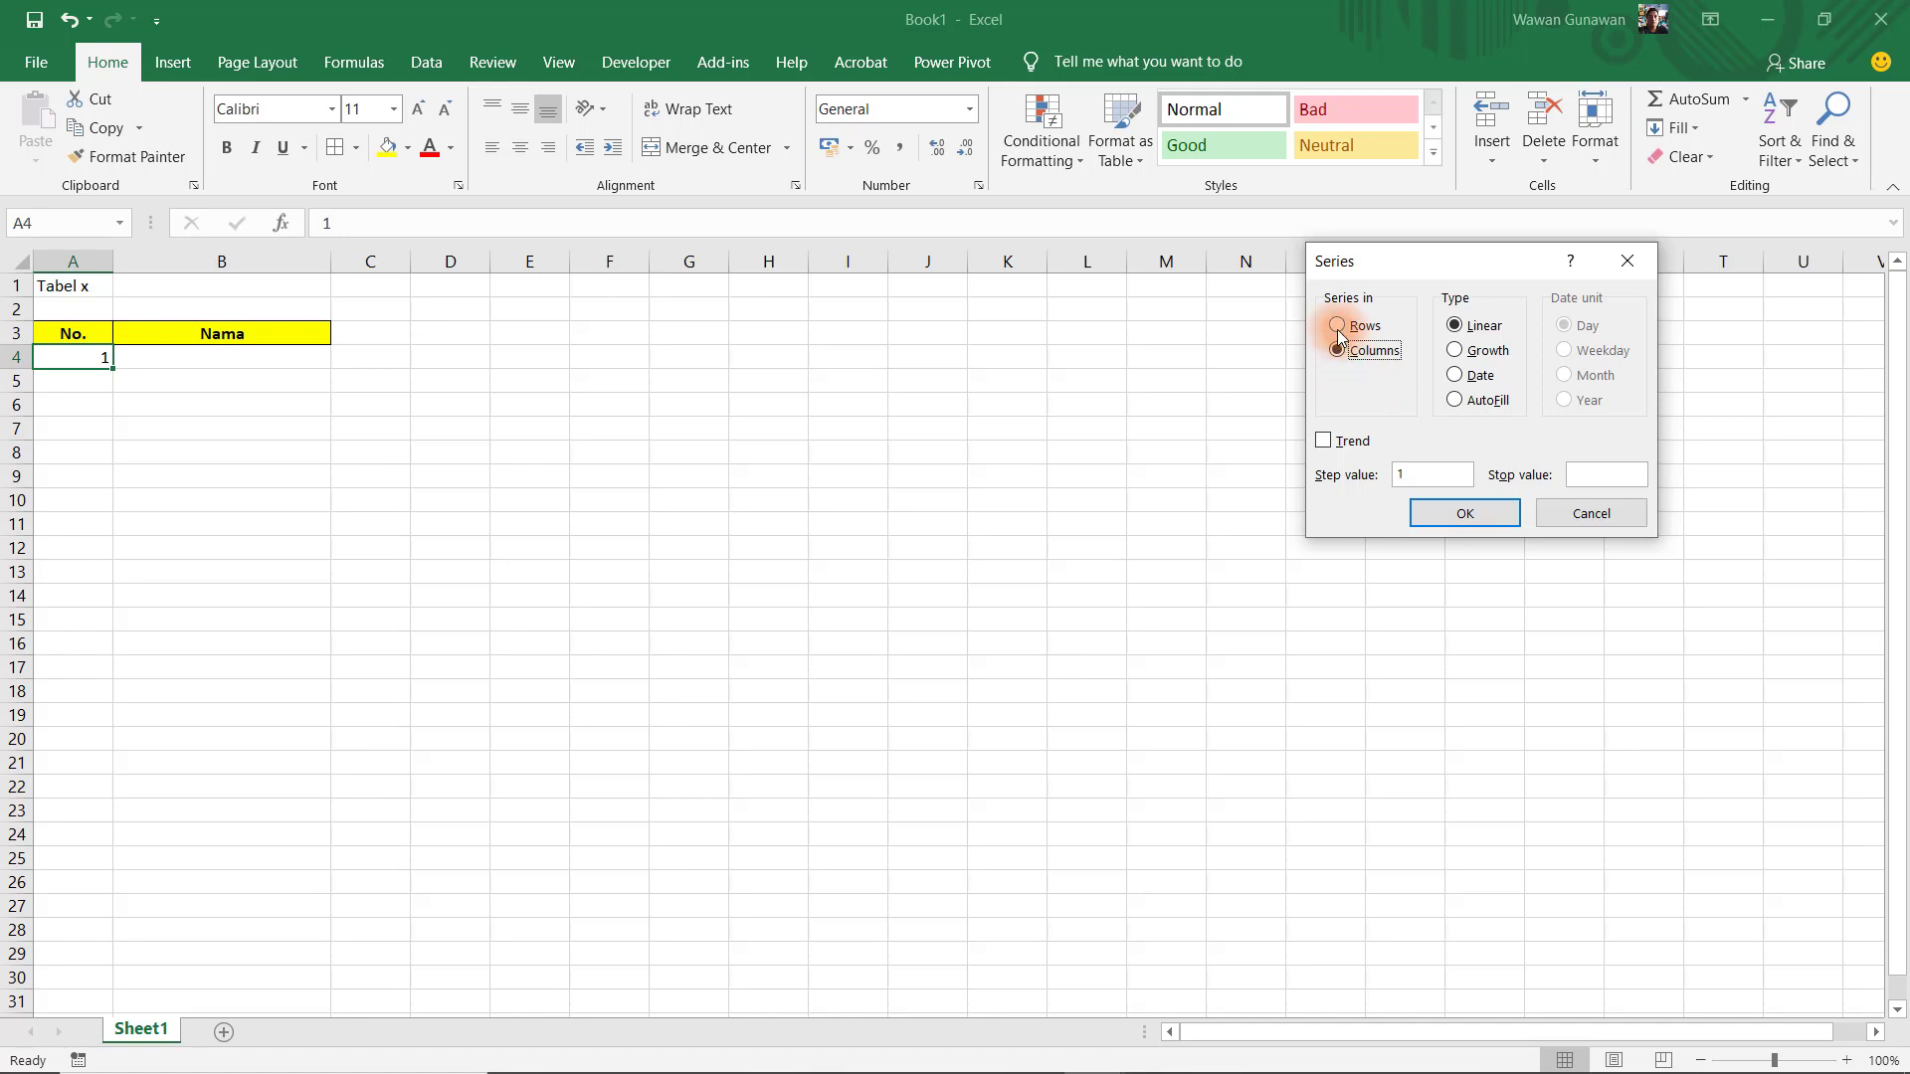
click(1462, 326)
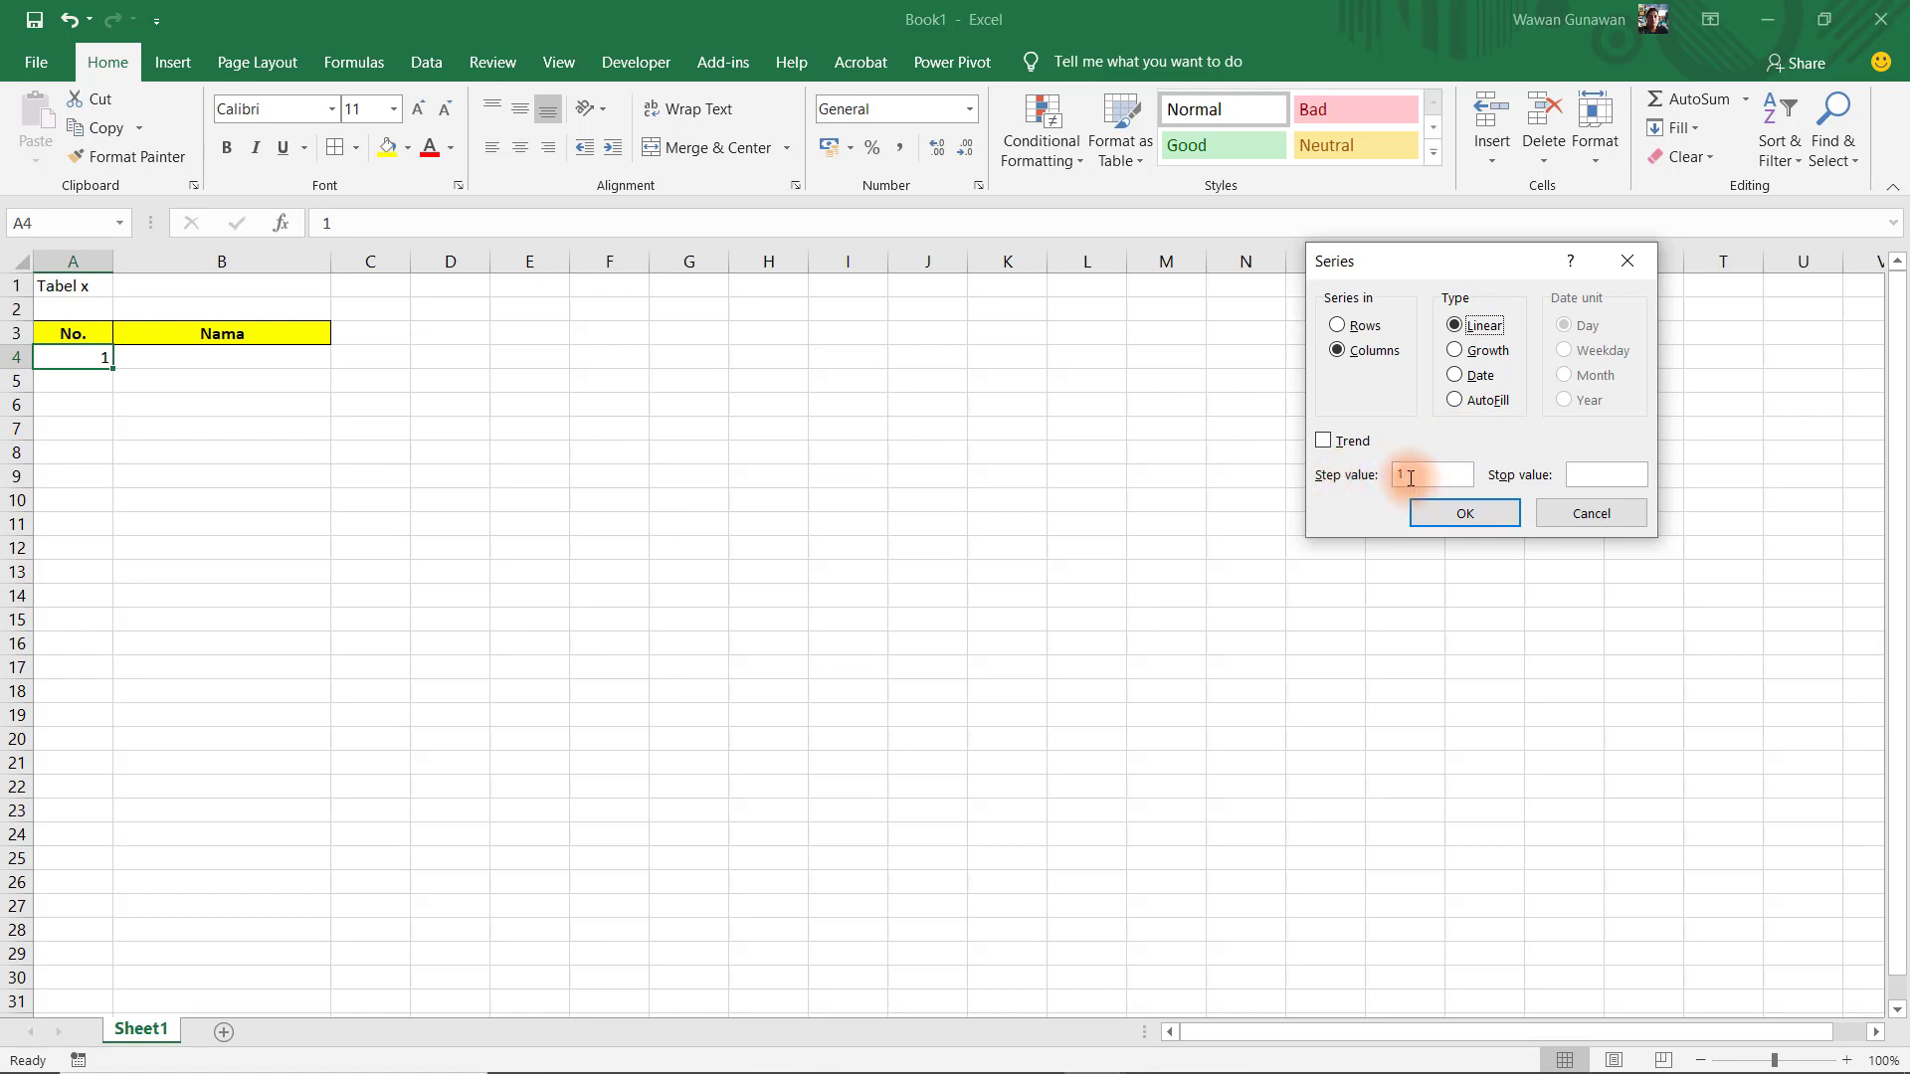
click(1594, 478)
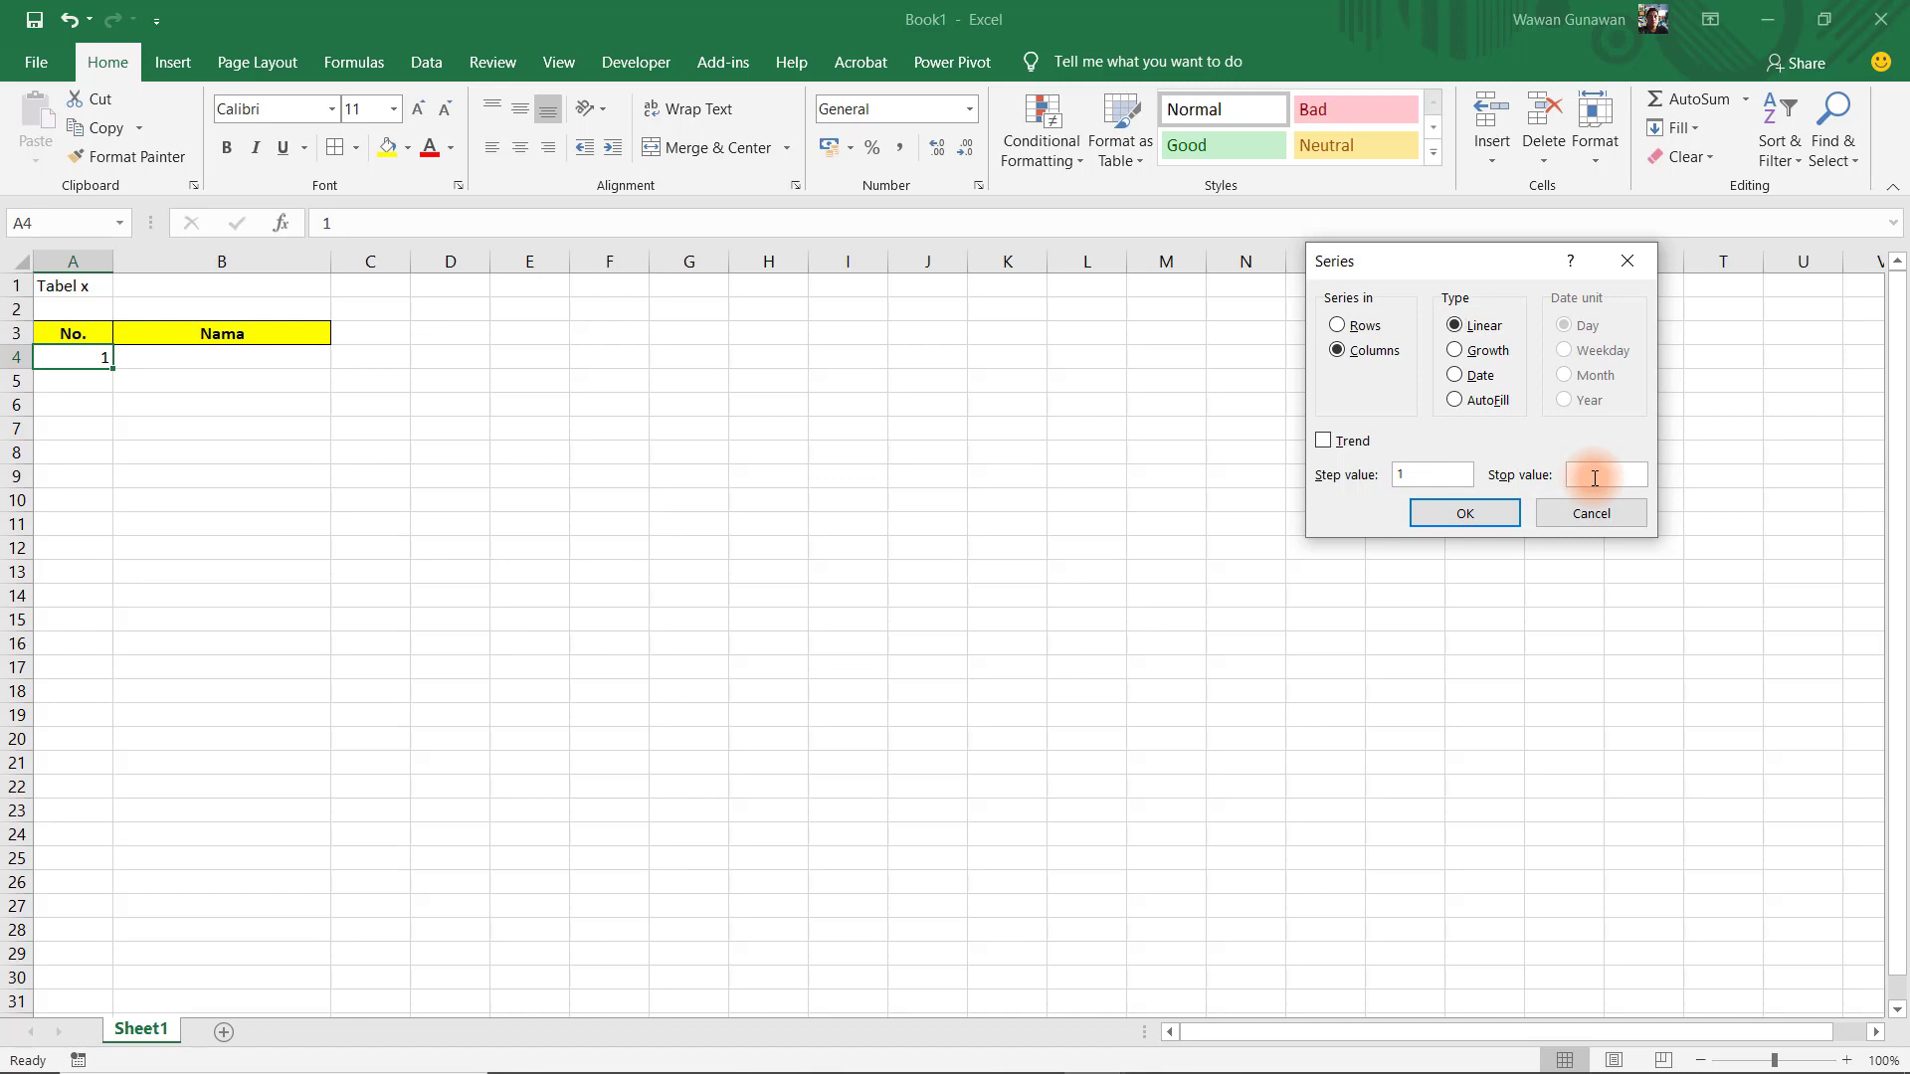
text(1000)
click(1477, 510)
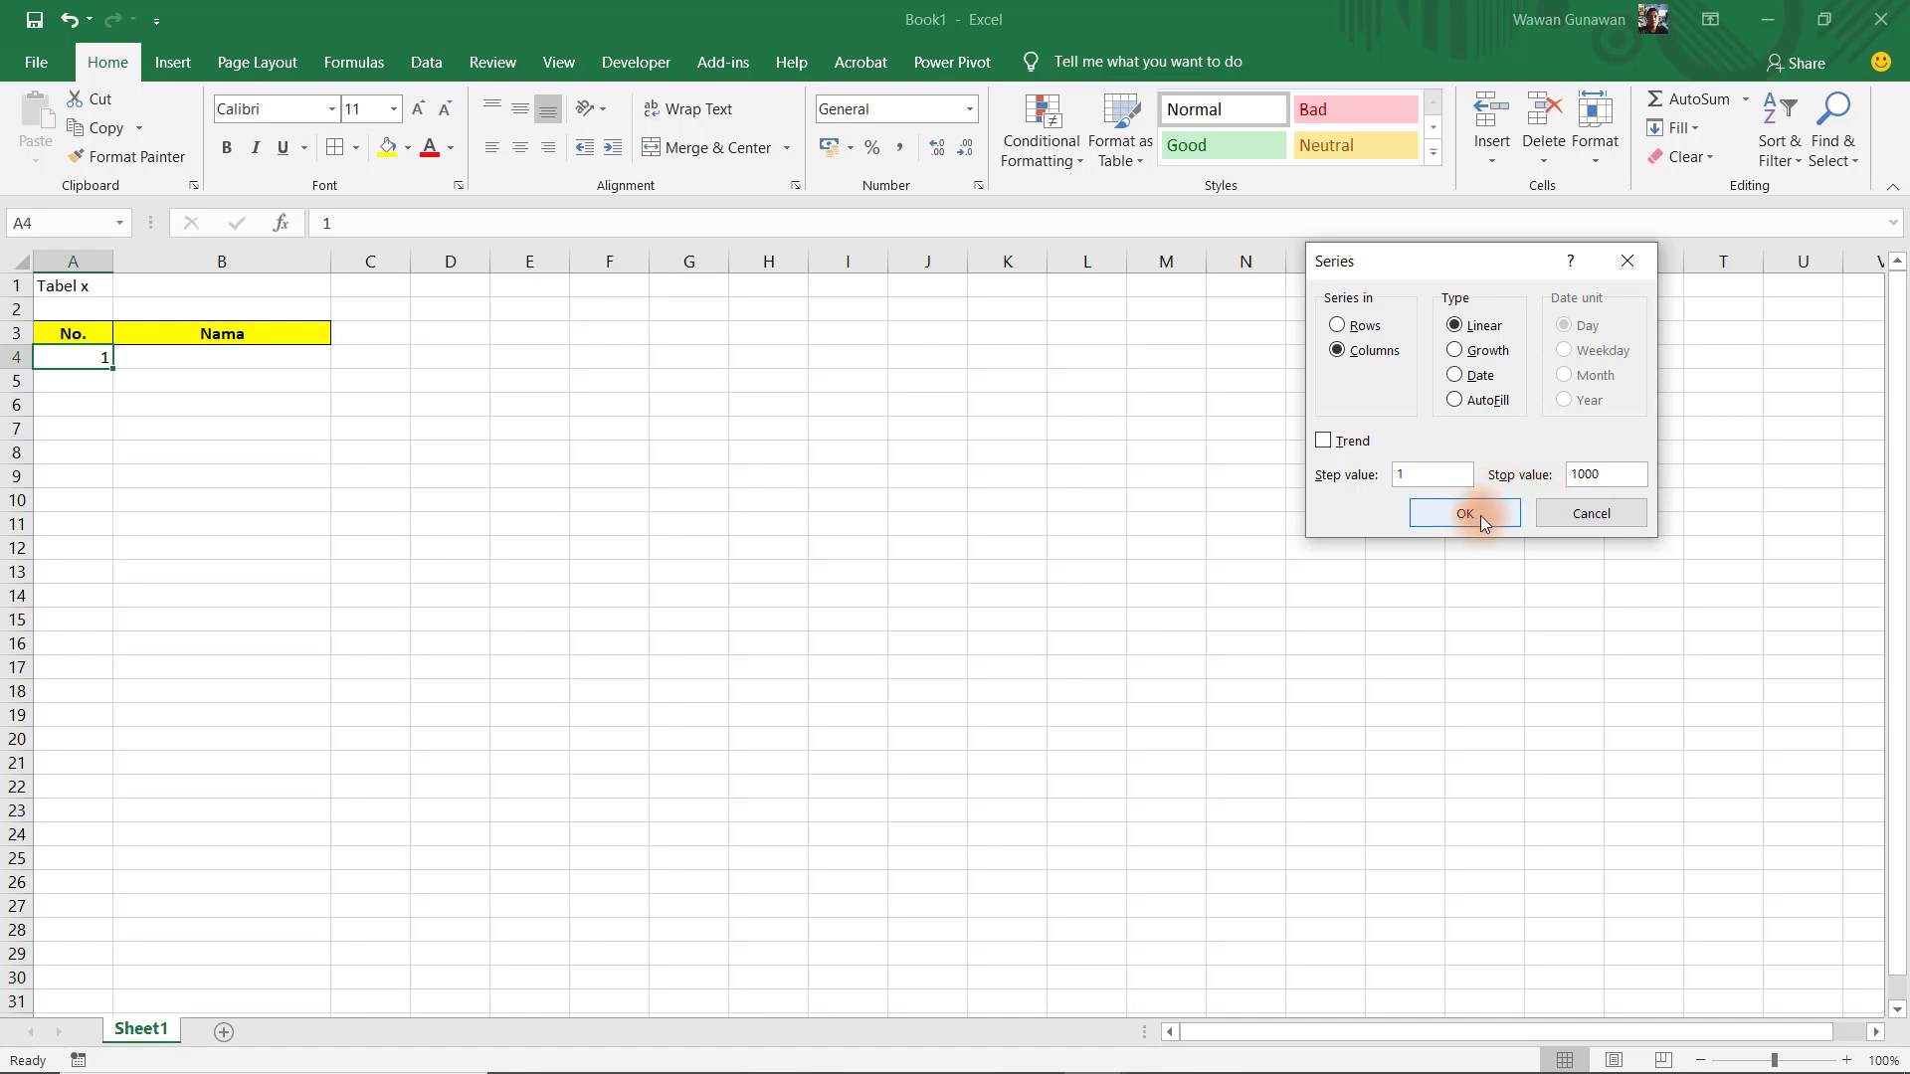
click(1480, 515)
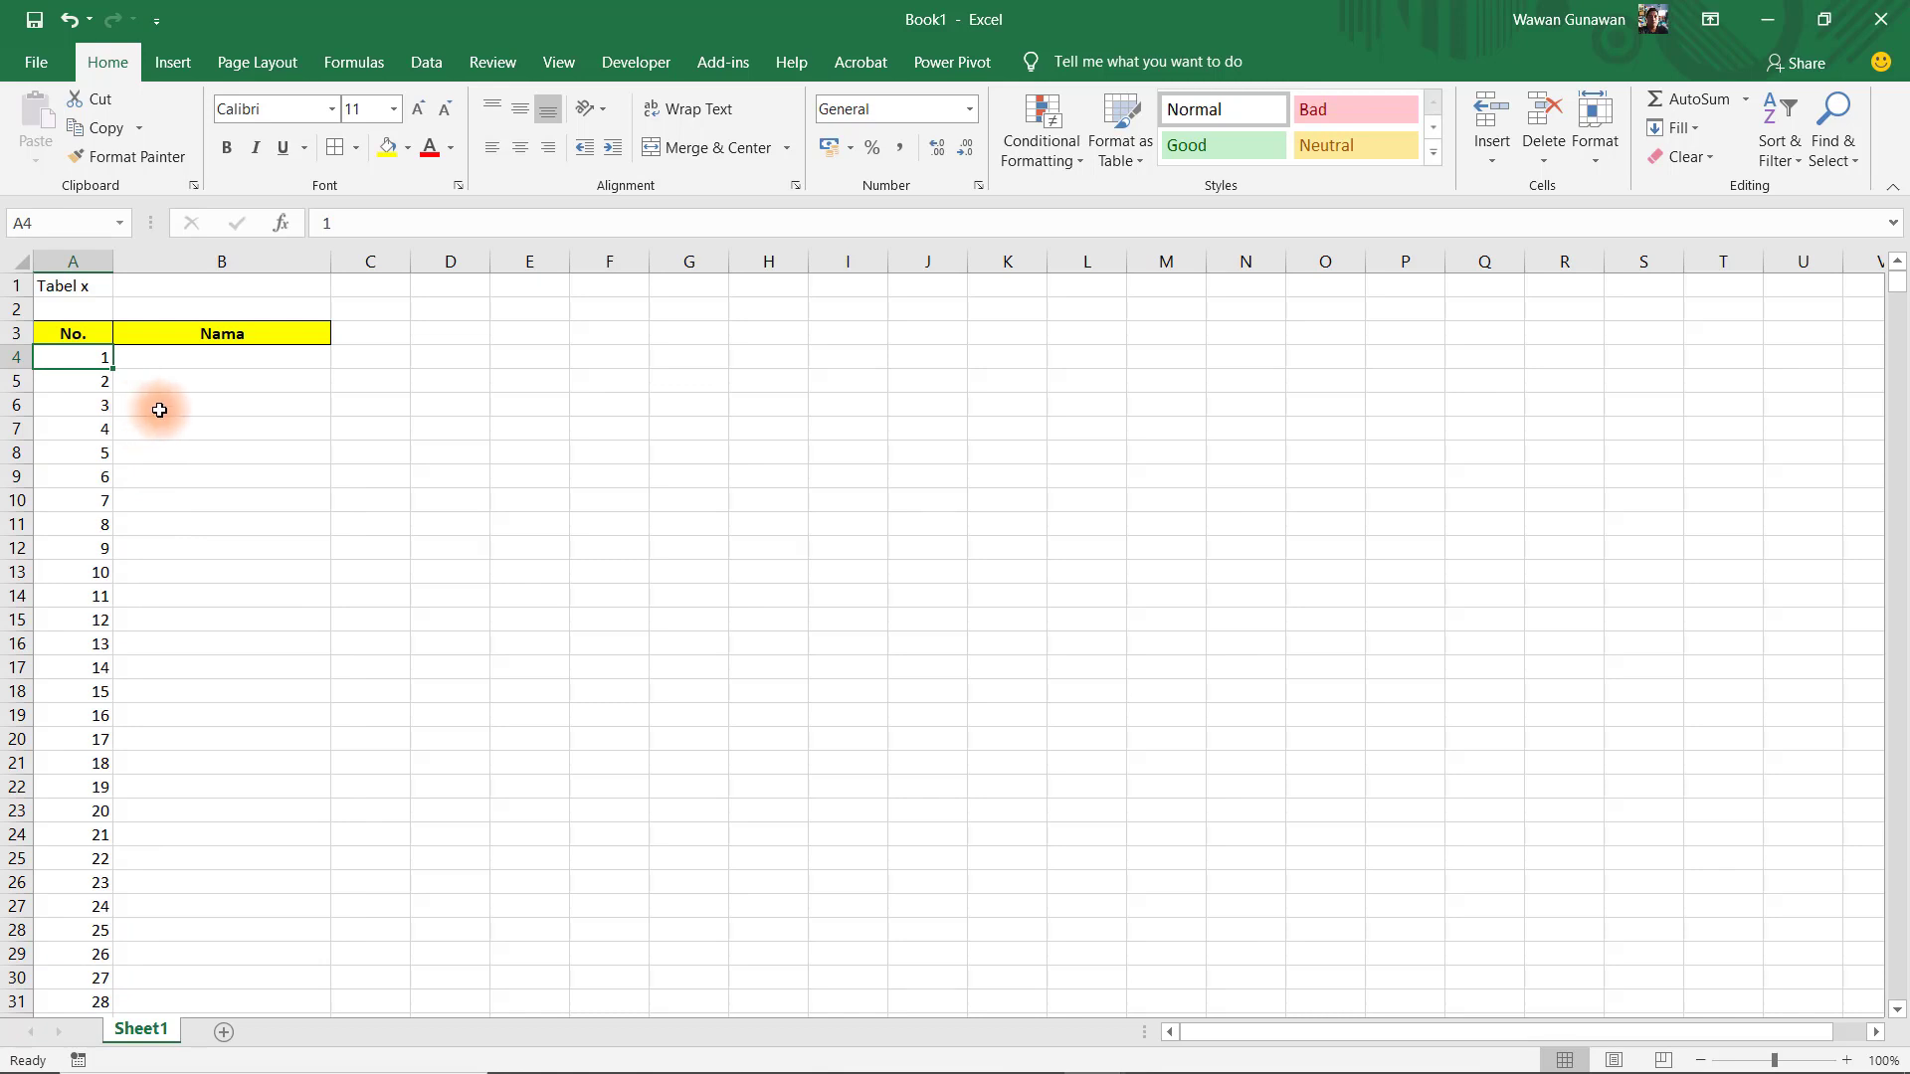
key(ctrl+Down)
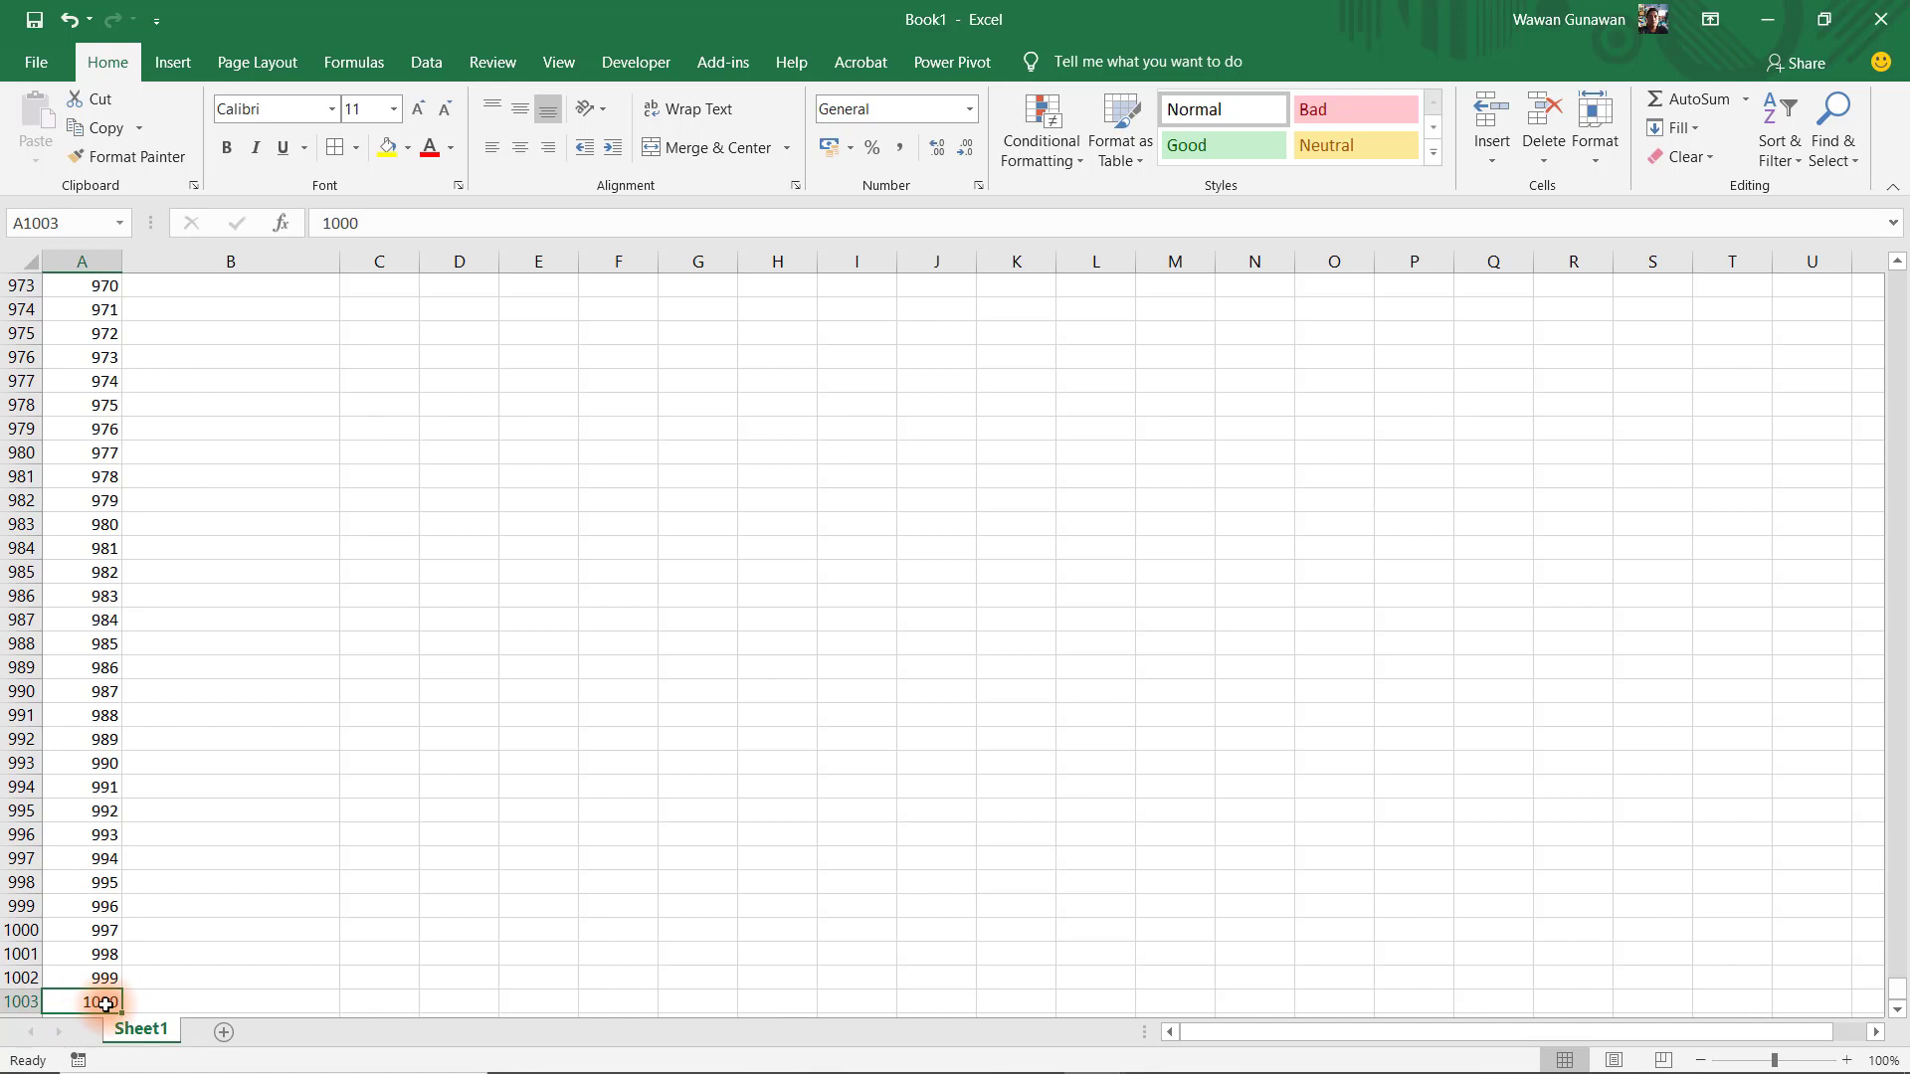
key(ctrl+Up)
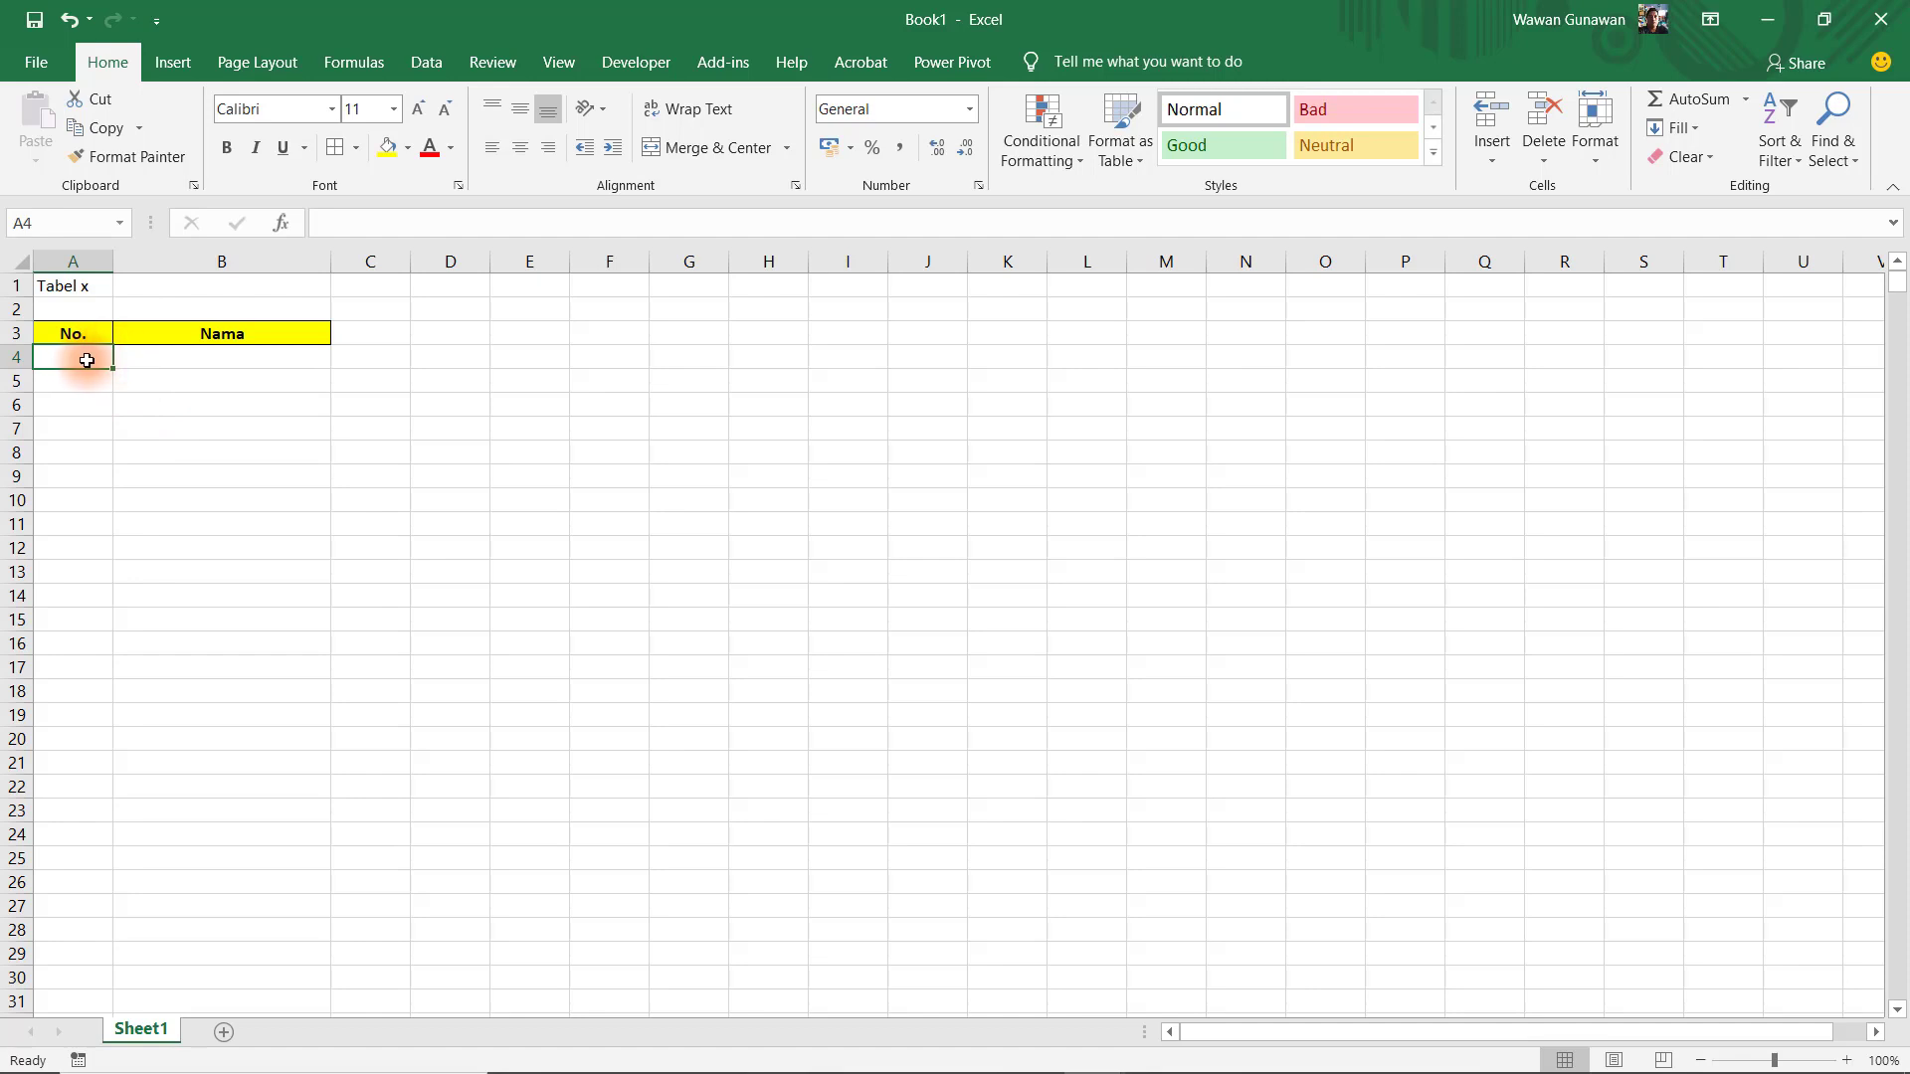
- Enter a sample person's name in cell B4 under Nama, and clear it again
click(175, 360)
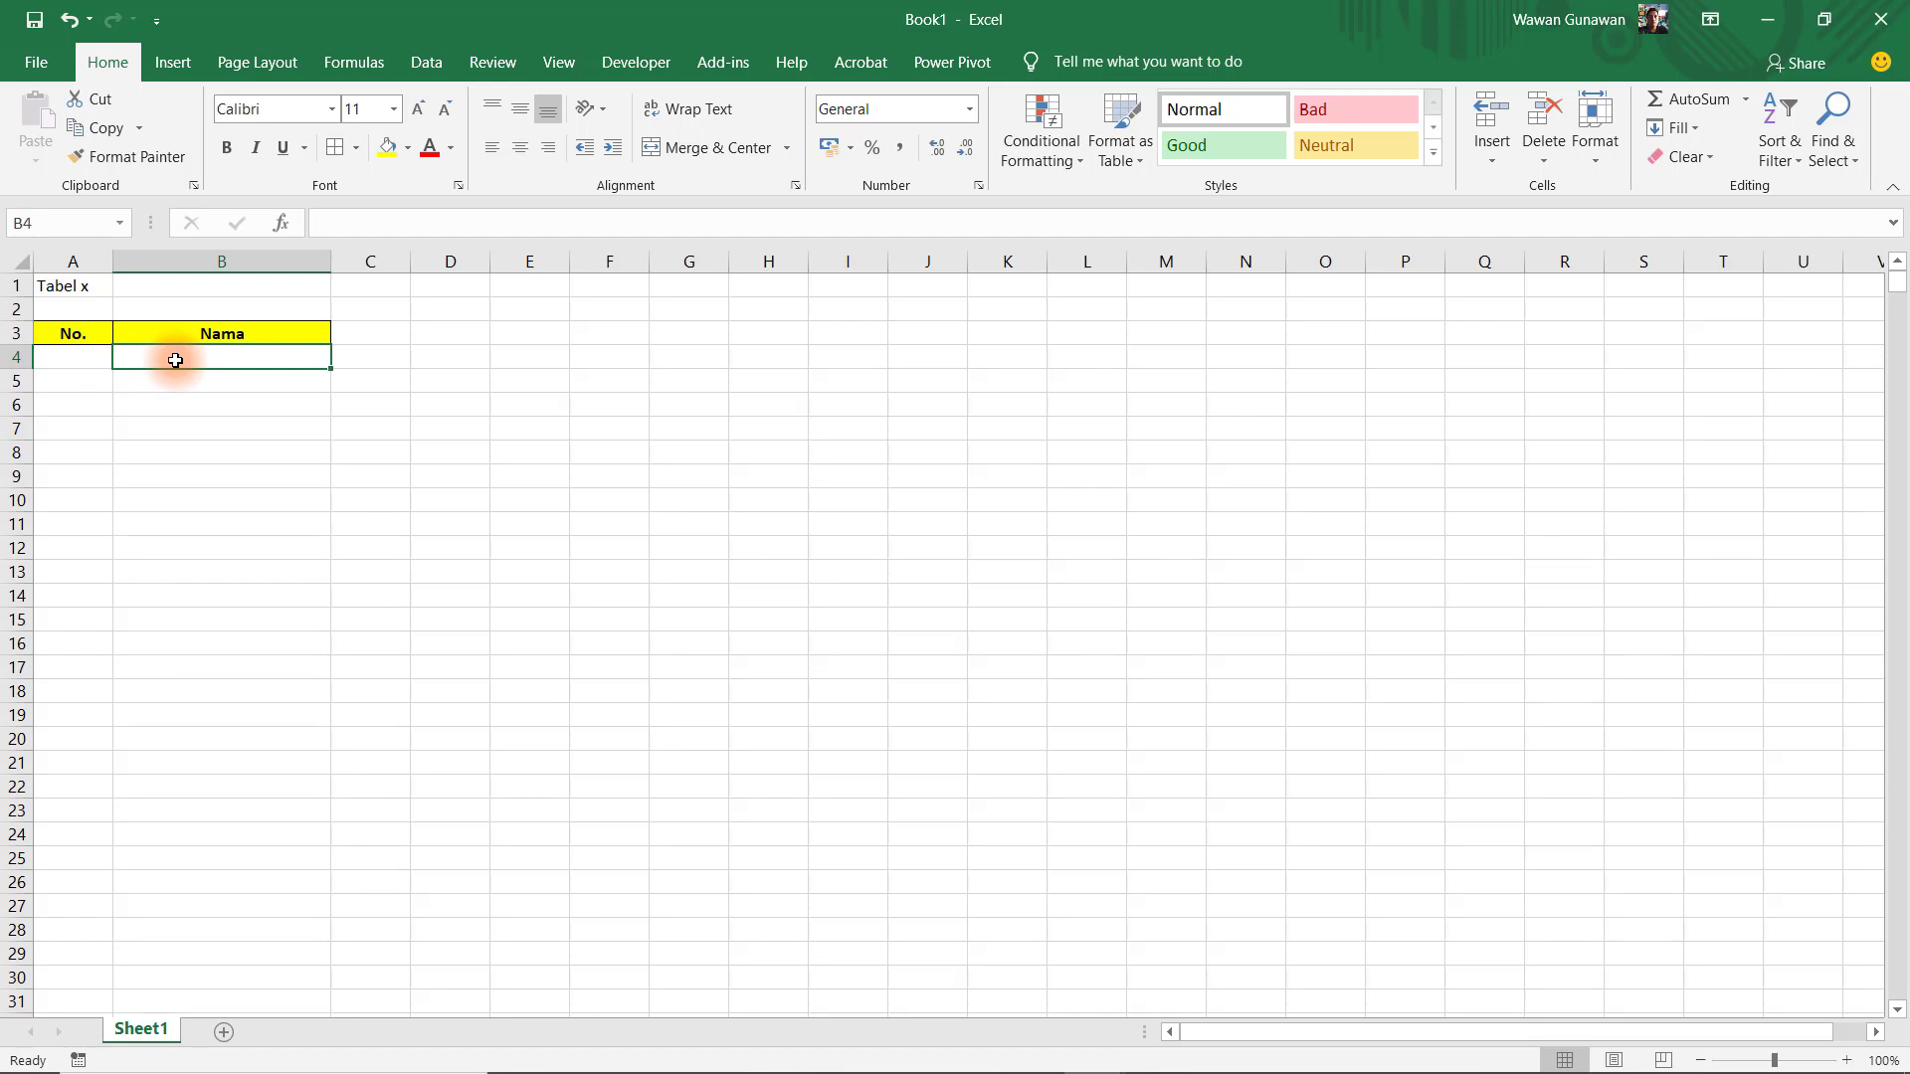
text(Arman)
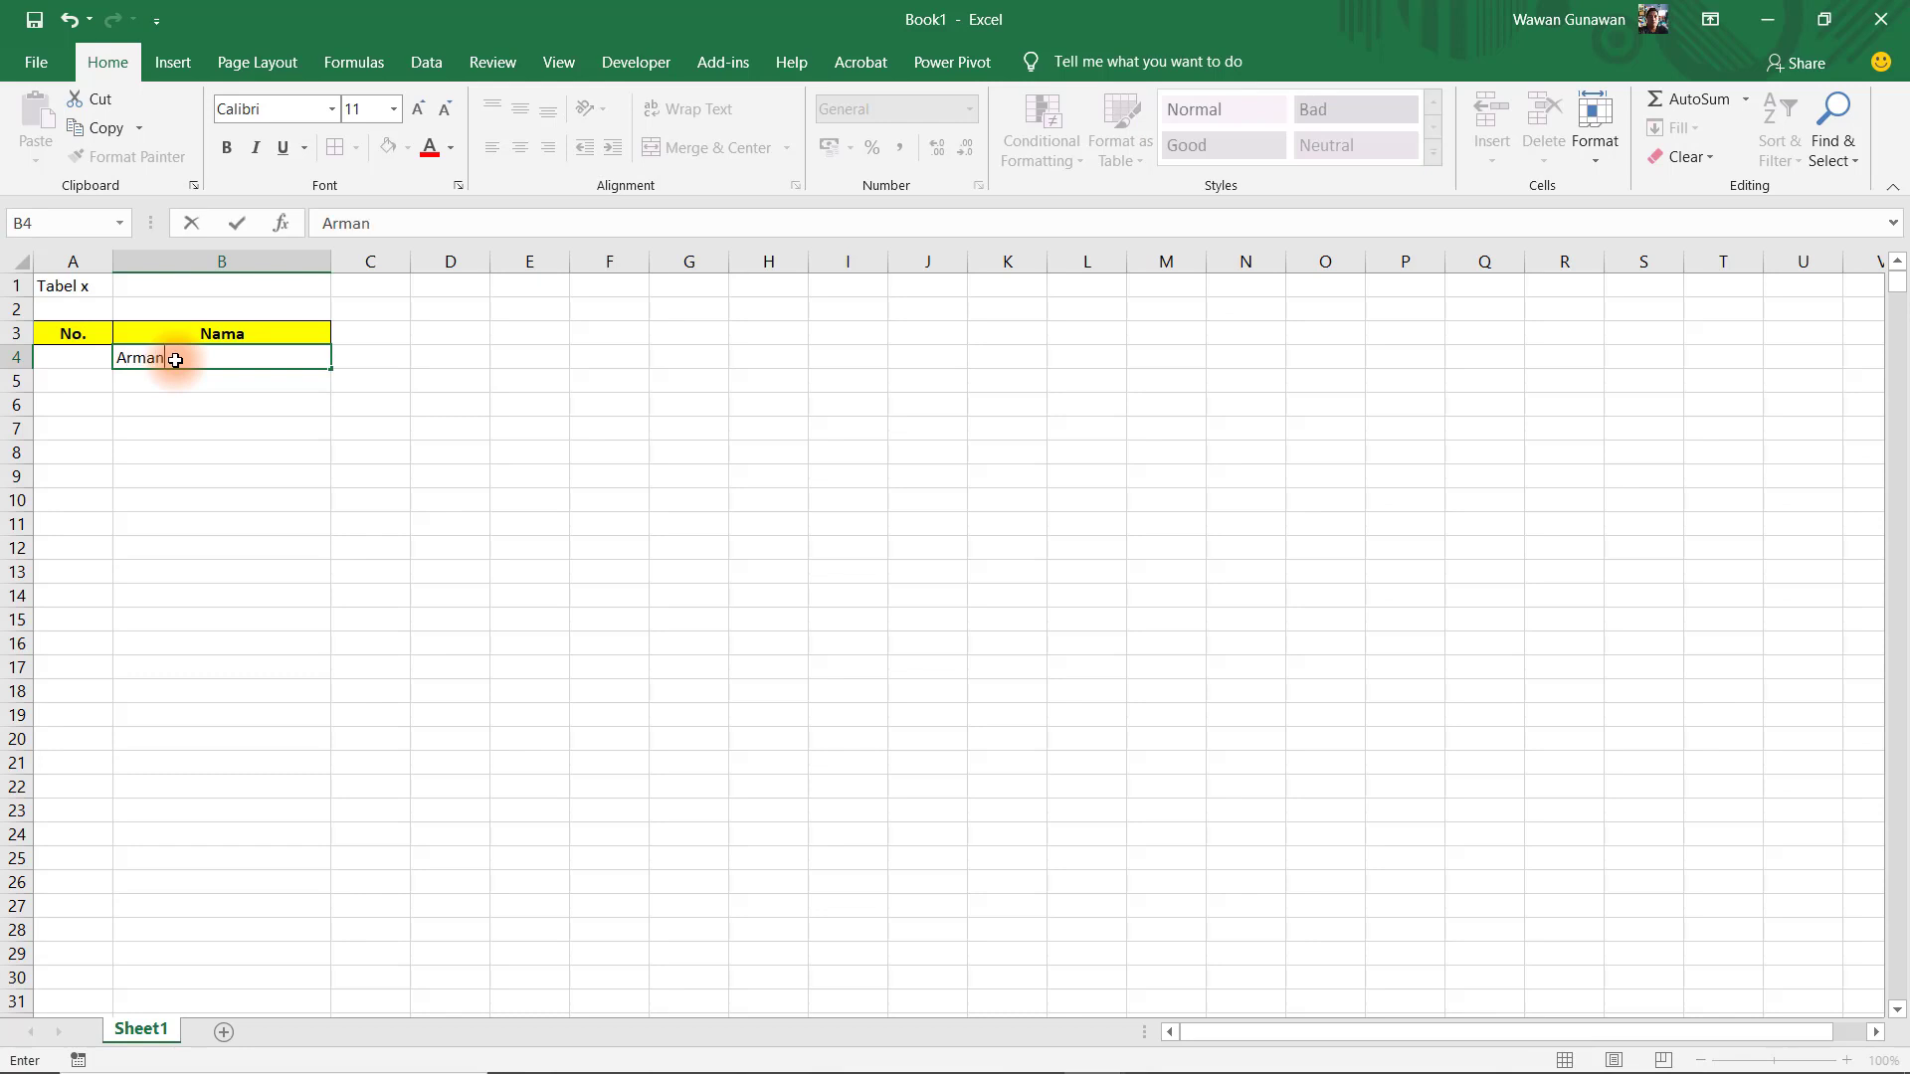
key(Return)
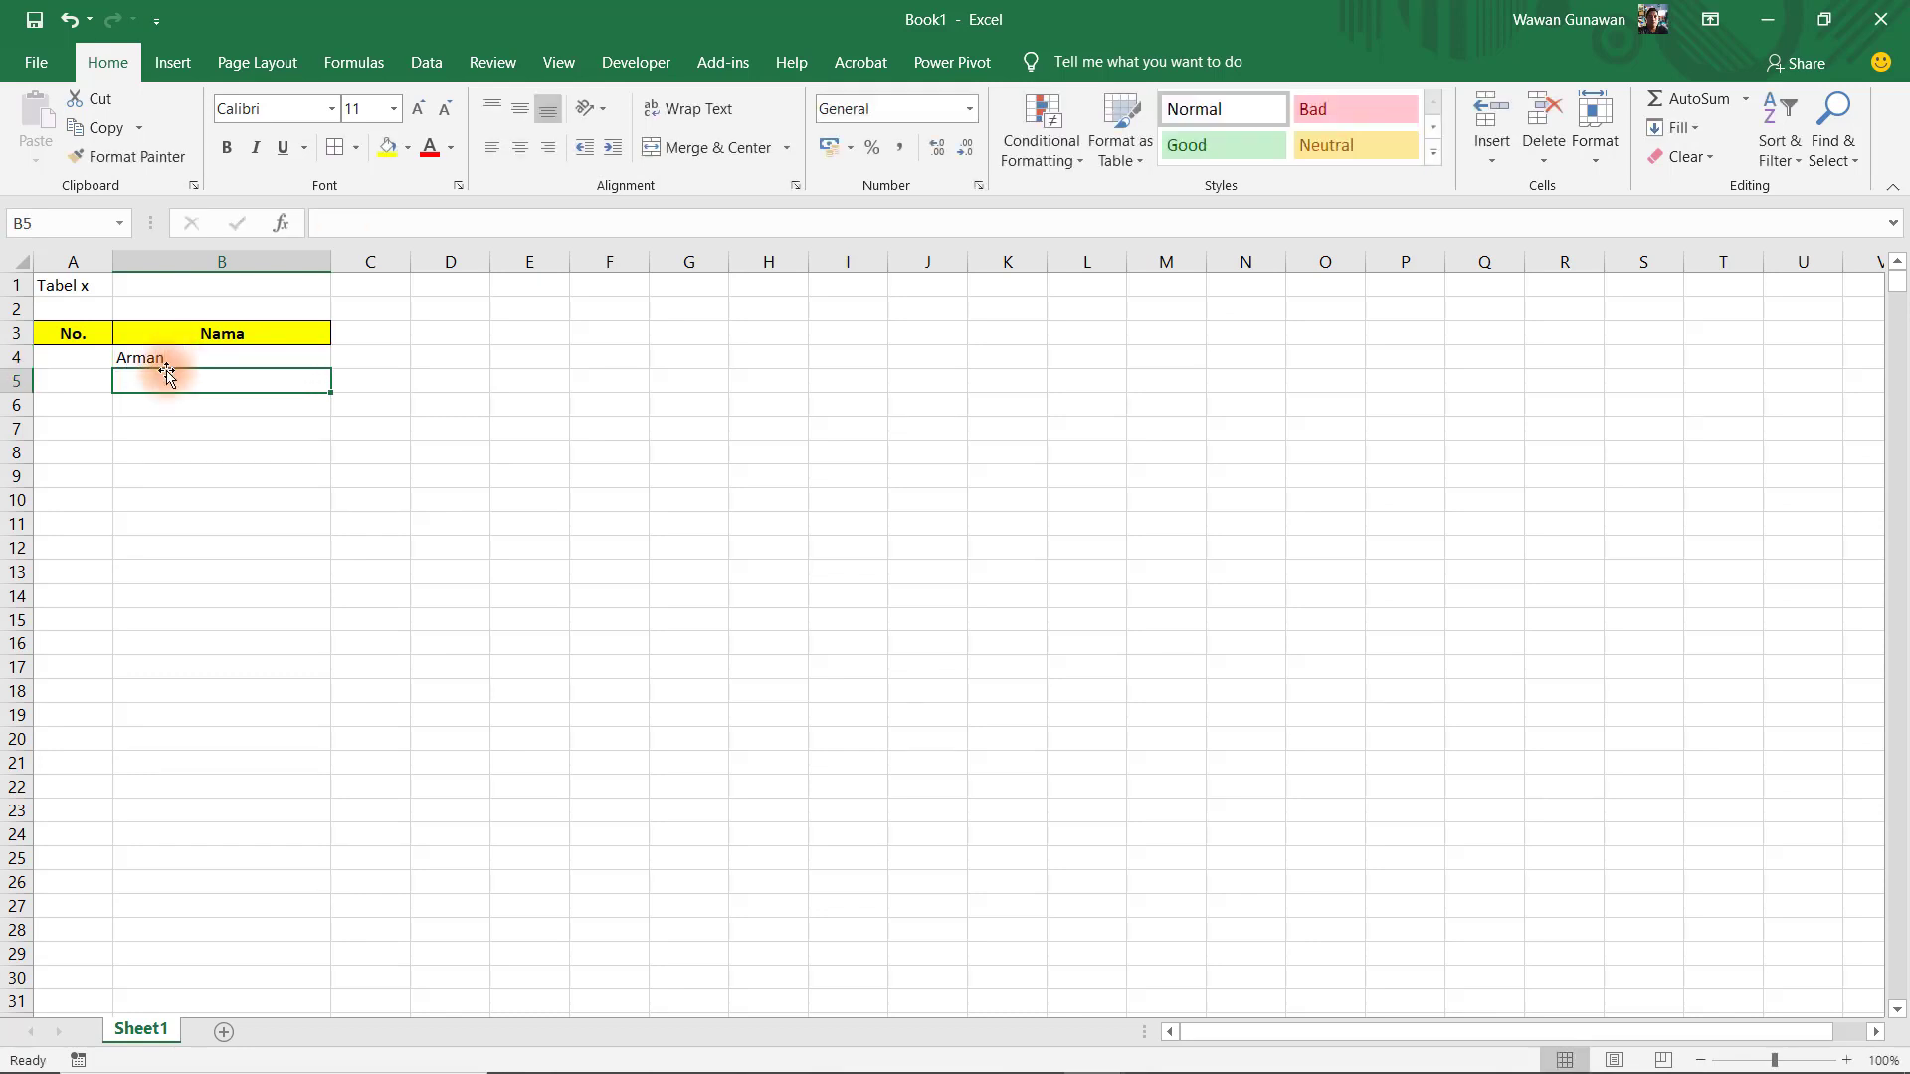
click(56, 361)
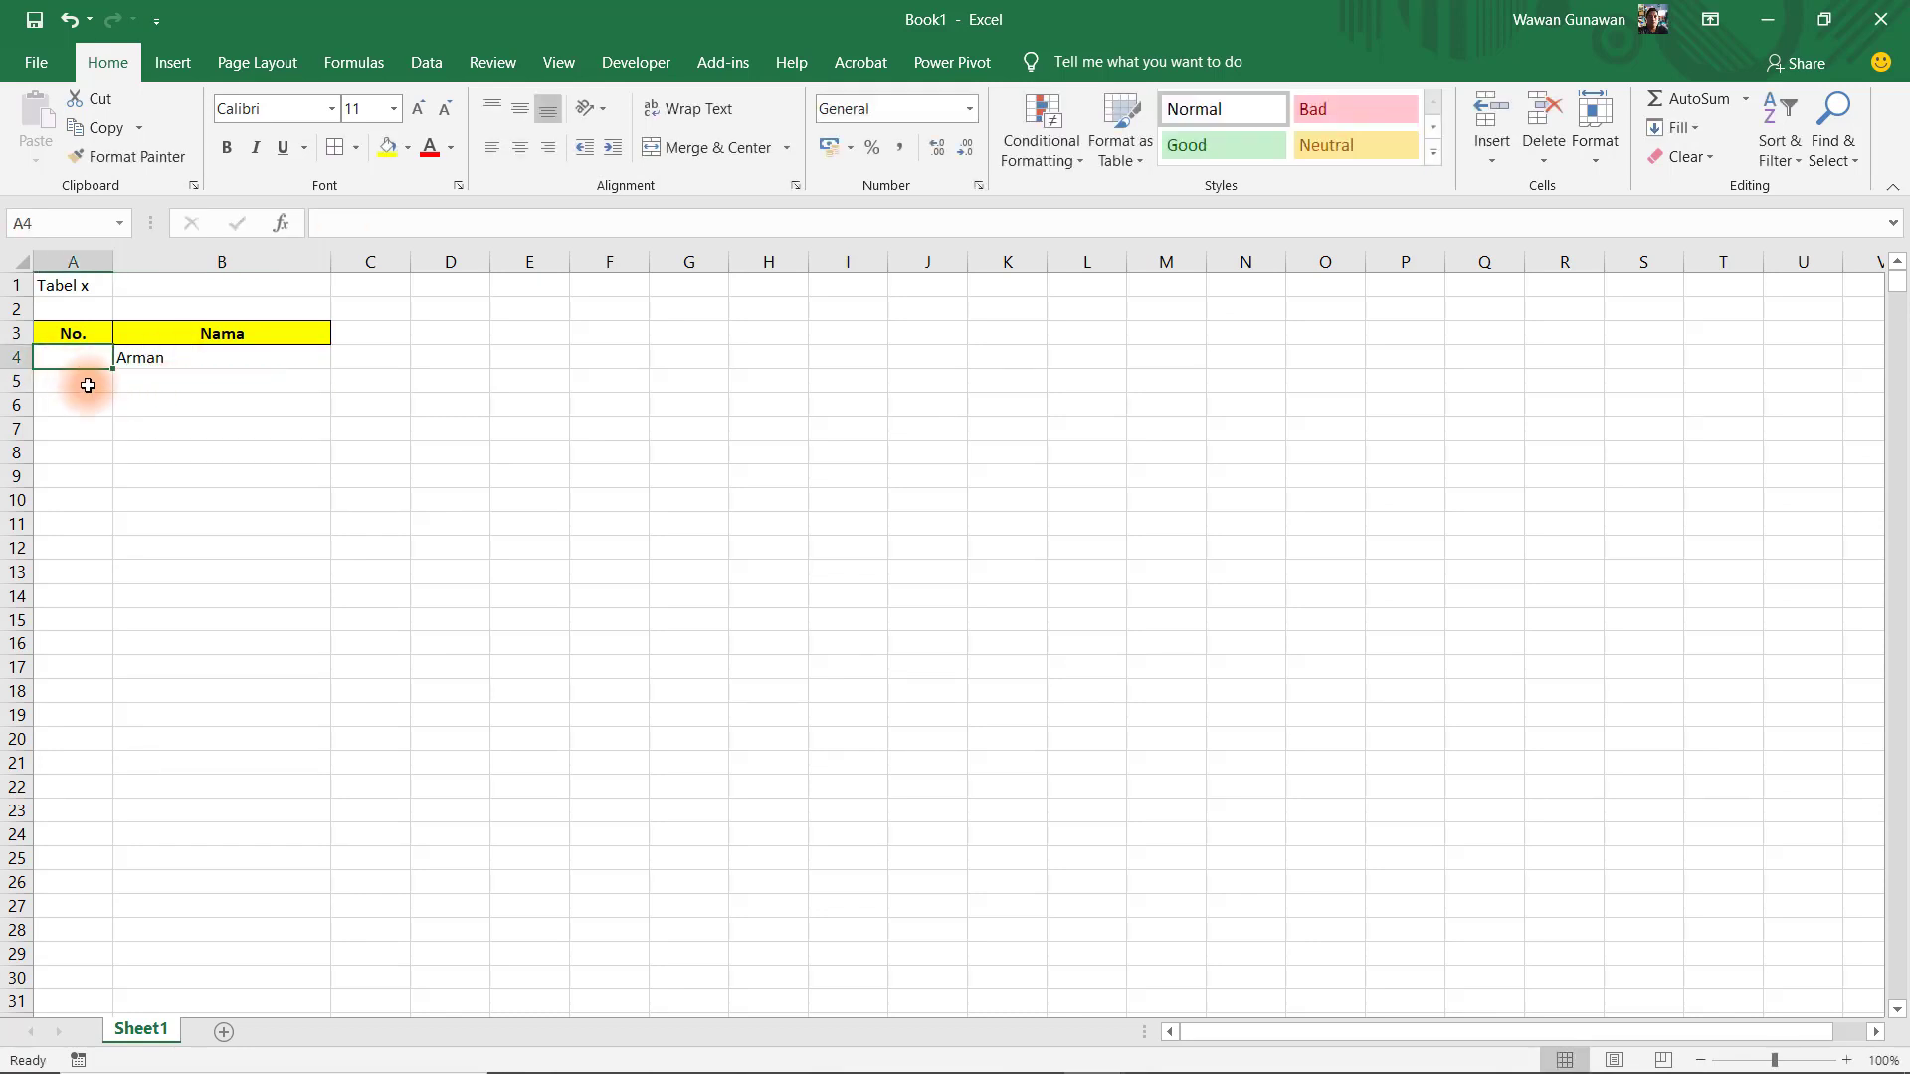
click(154, 365)
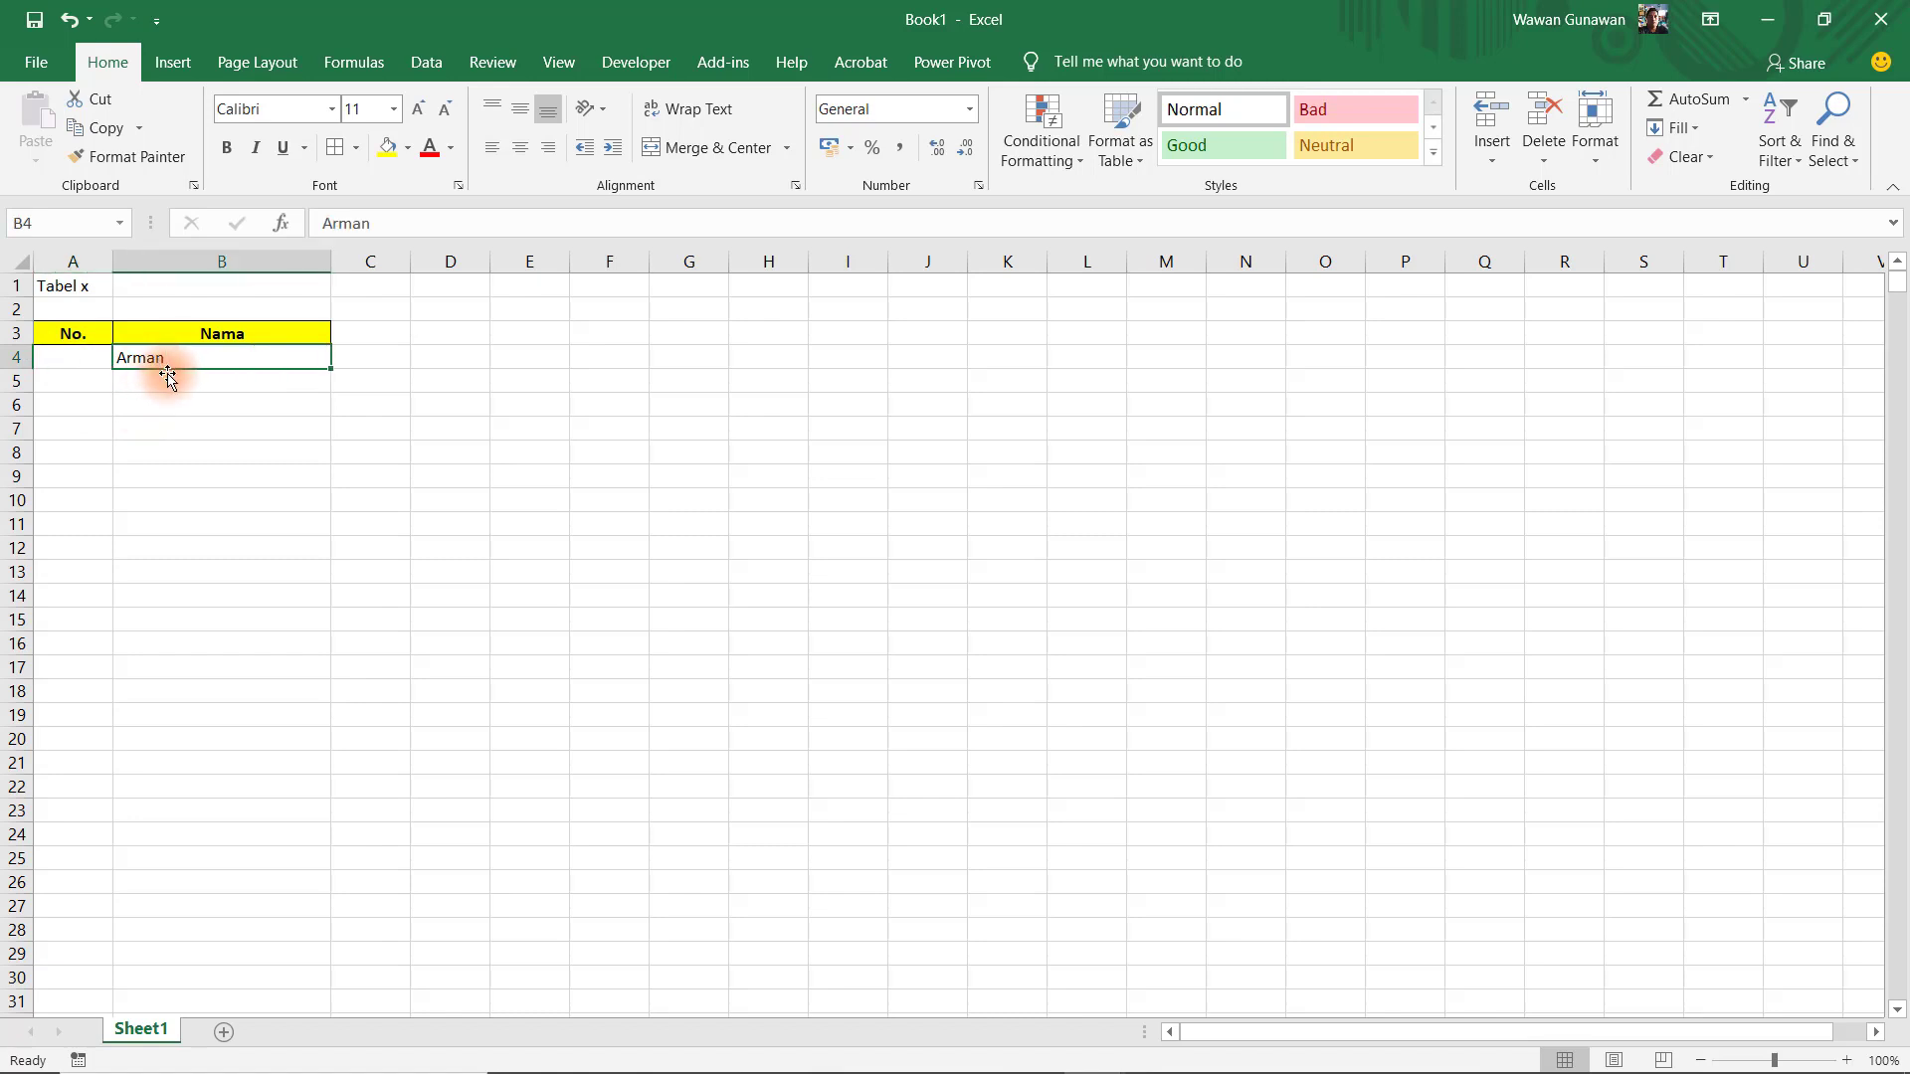
key(Delete)
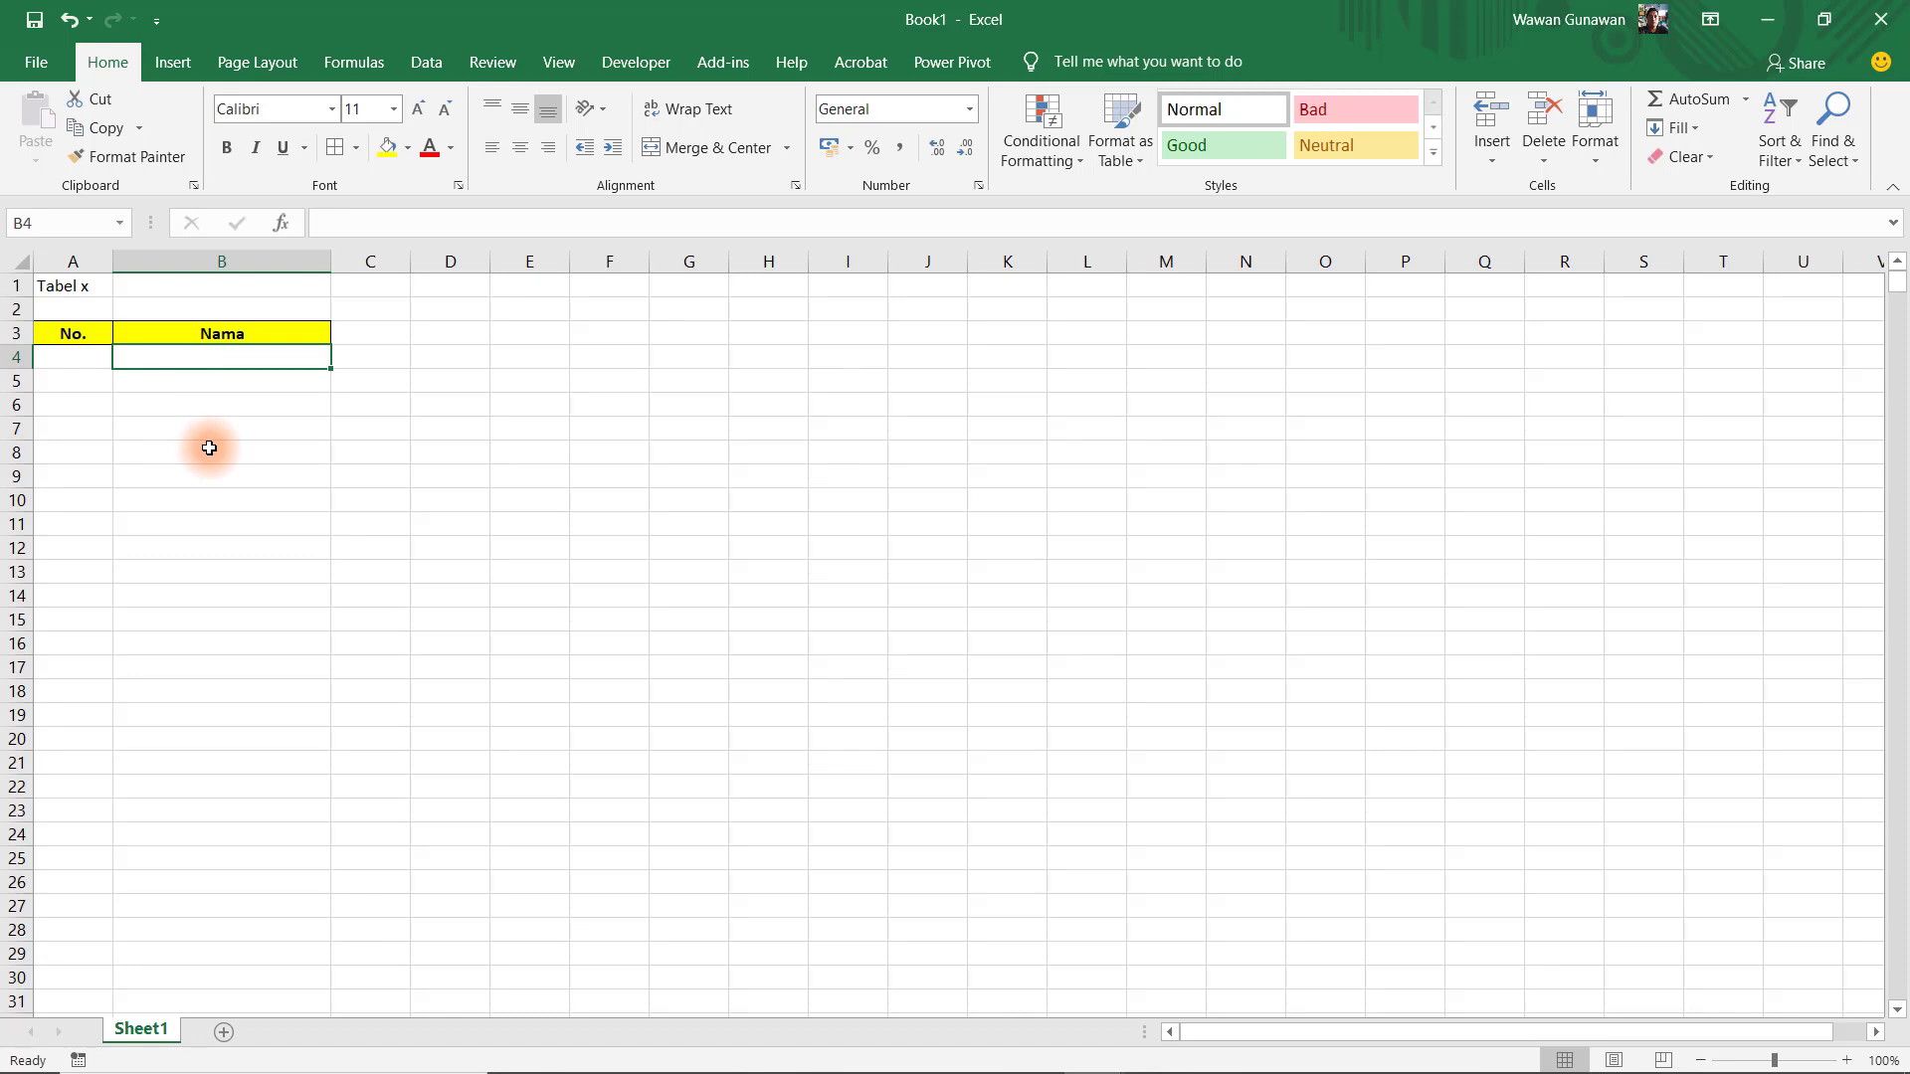
- Enter the formula =IF(B4="";"";ROW()-3) in cell A4
click(68, 358)
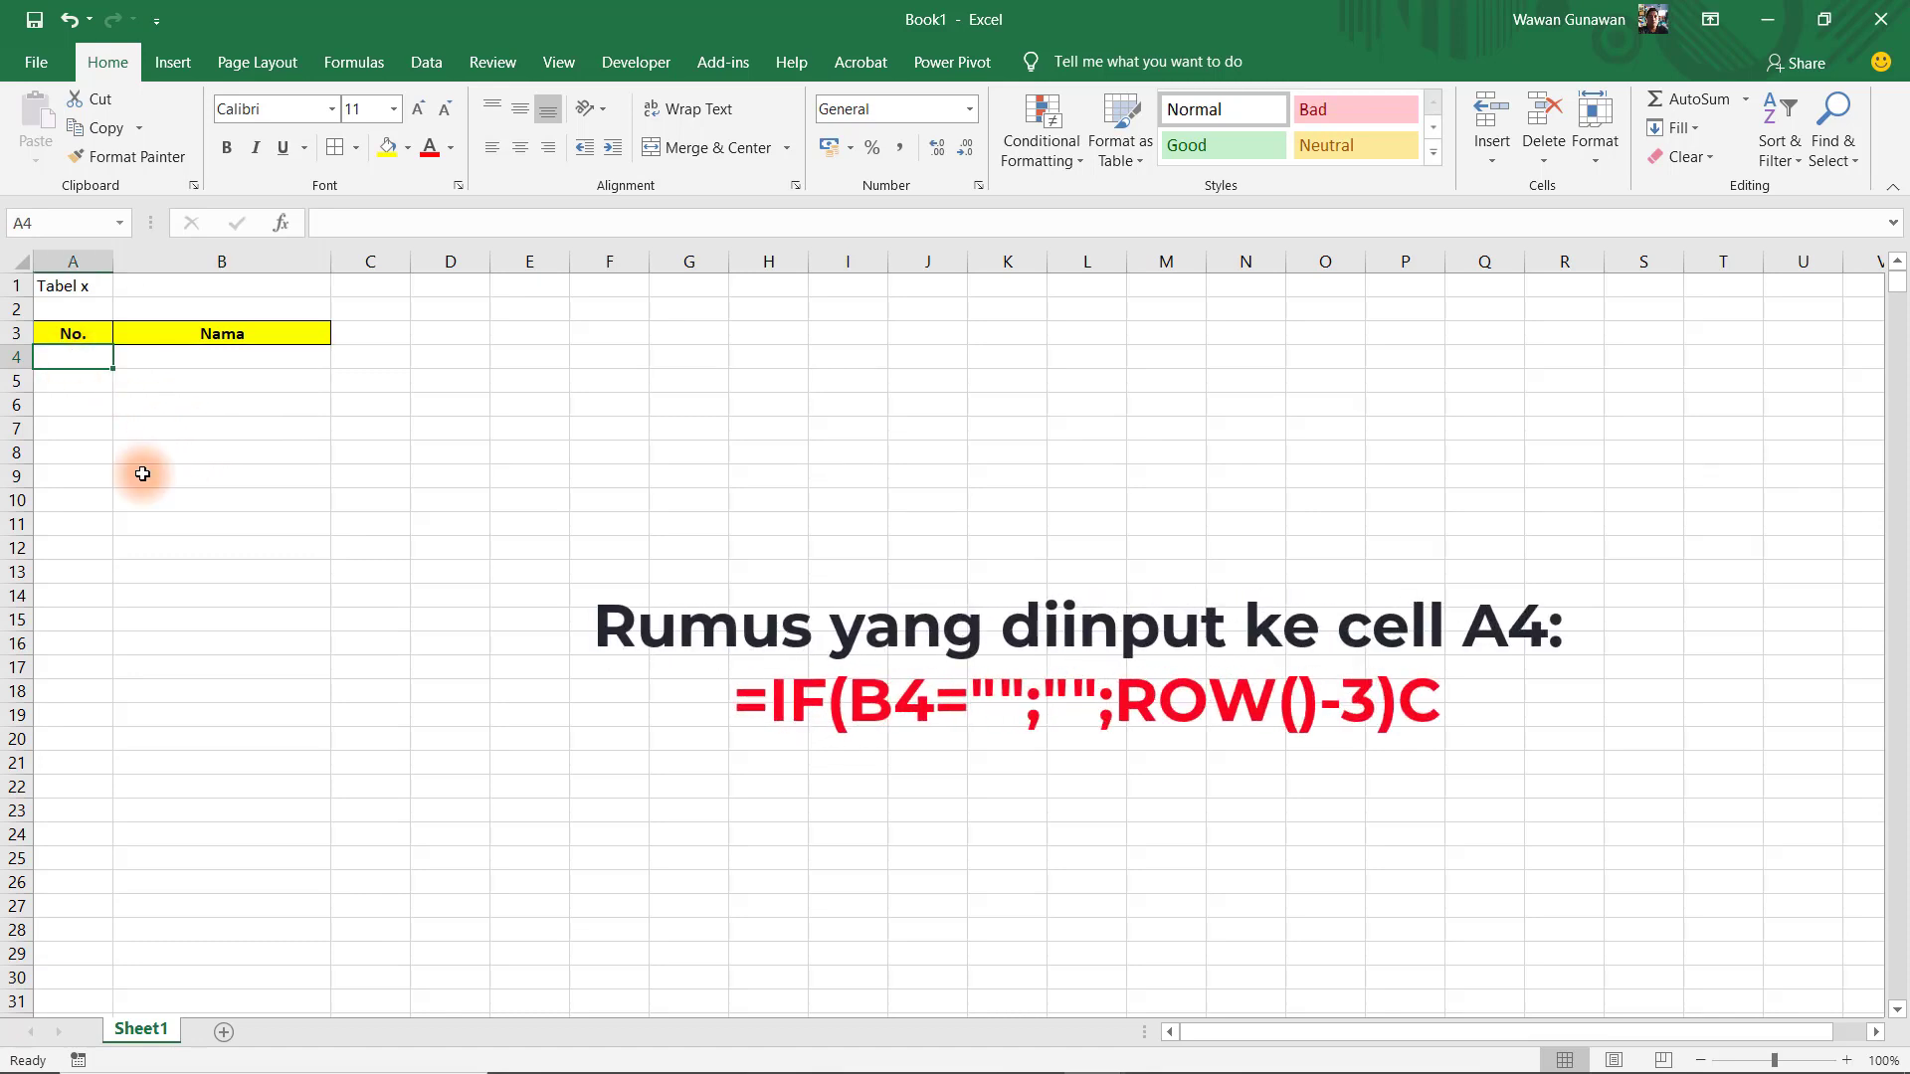
text(=IF()
click(171, 359)
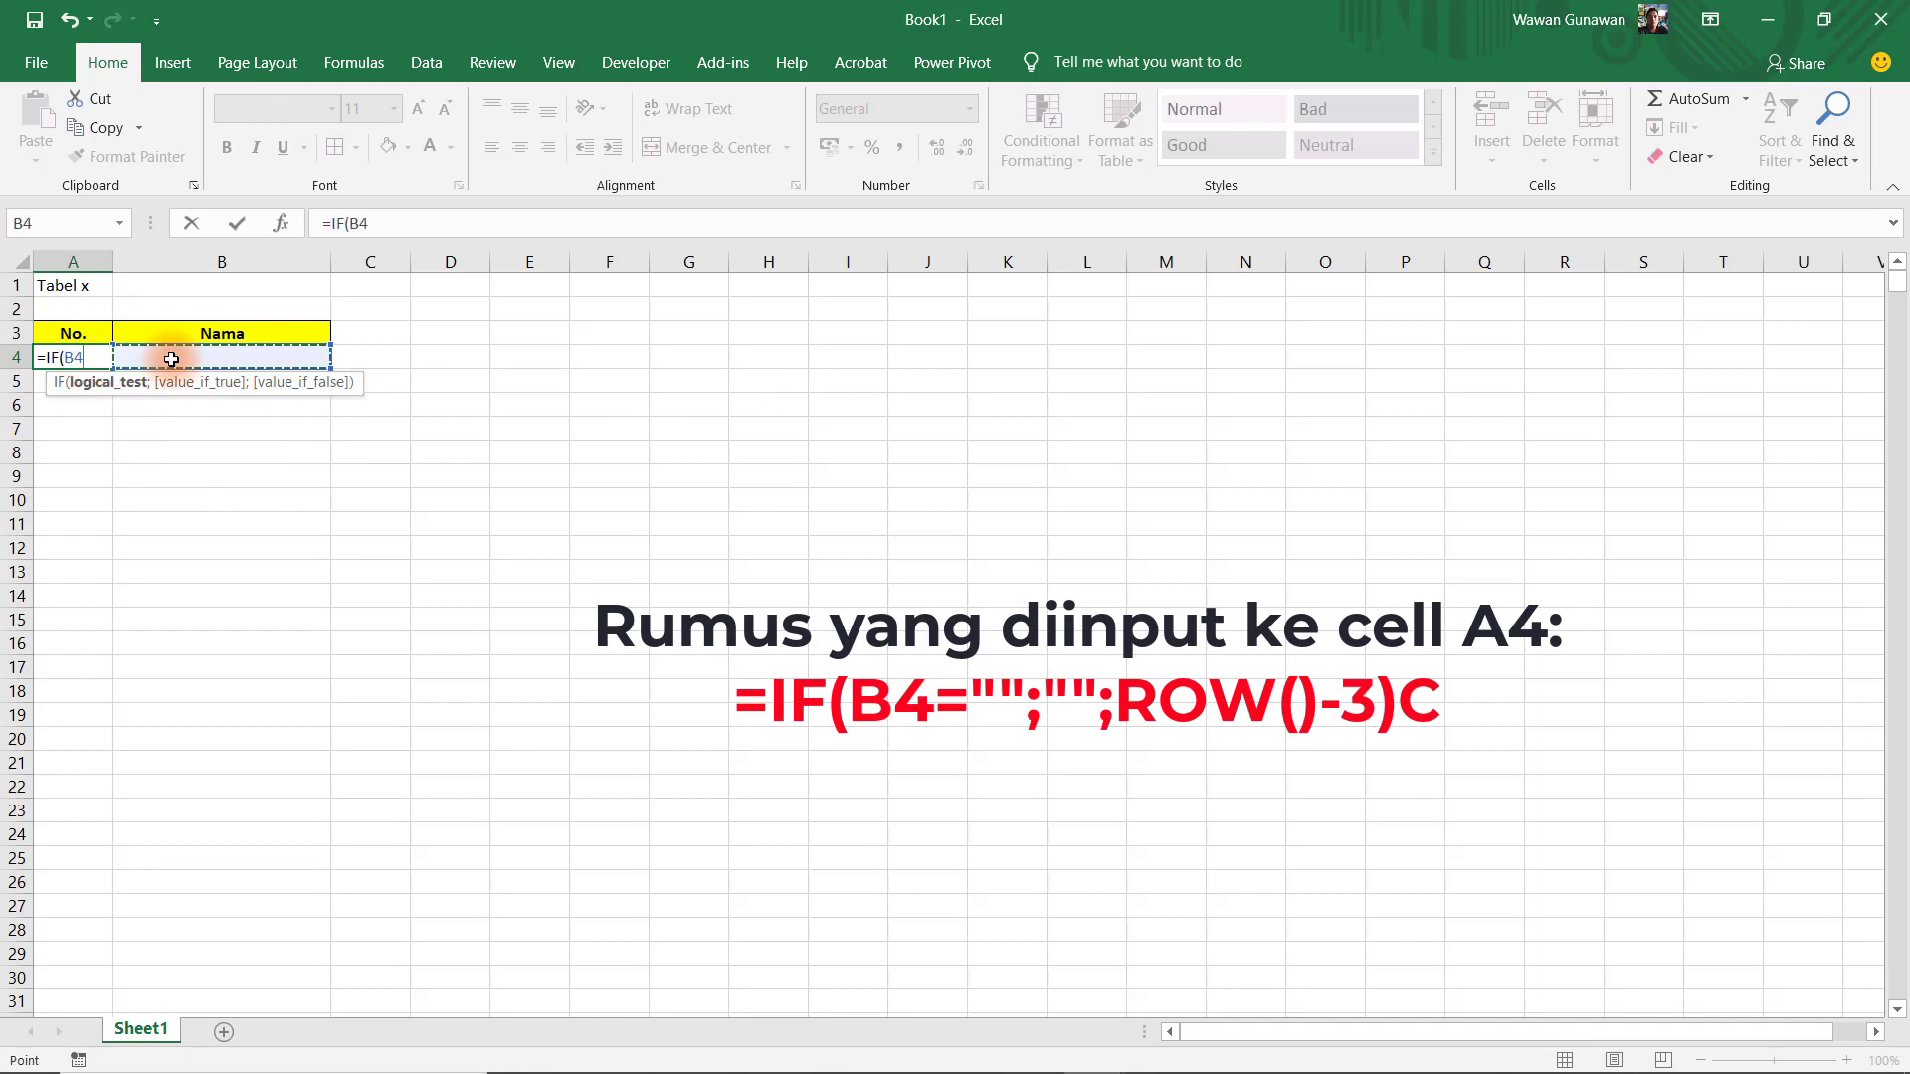
text(="";)
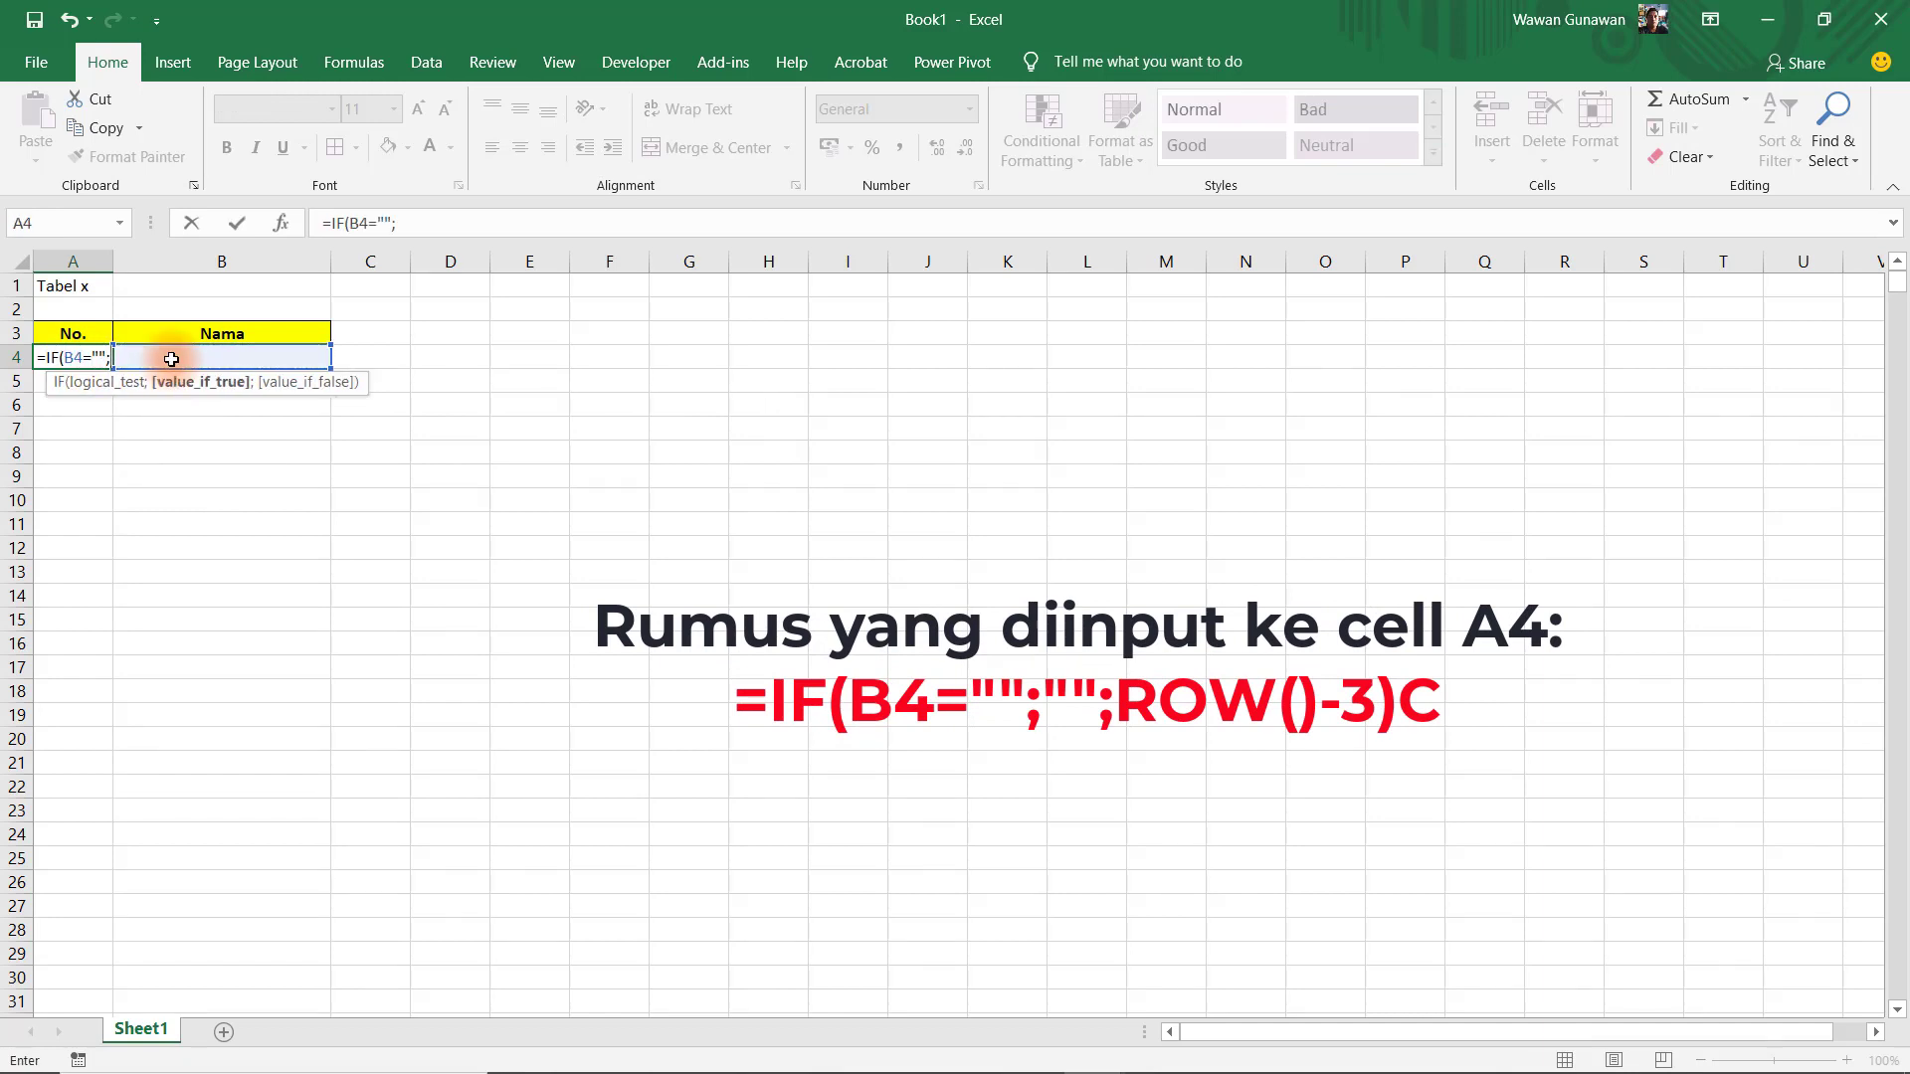
text("")
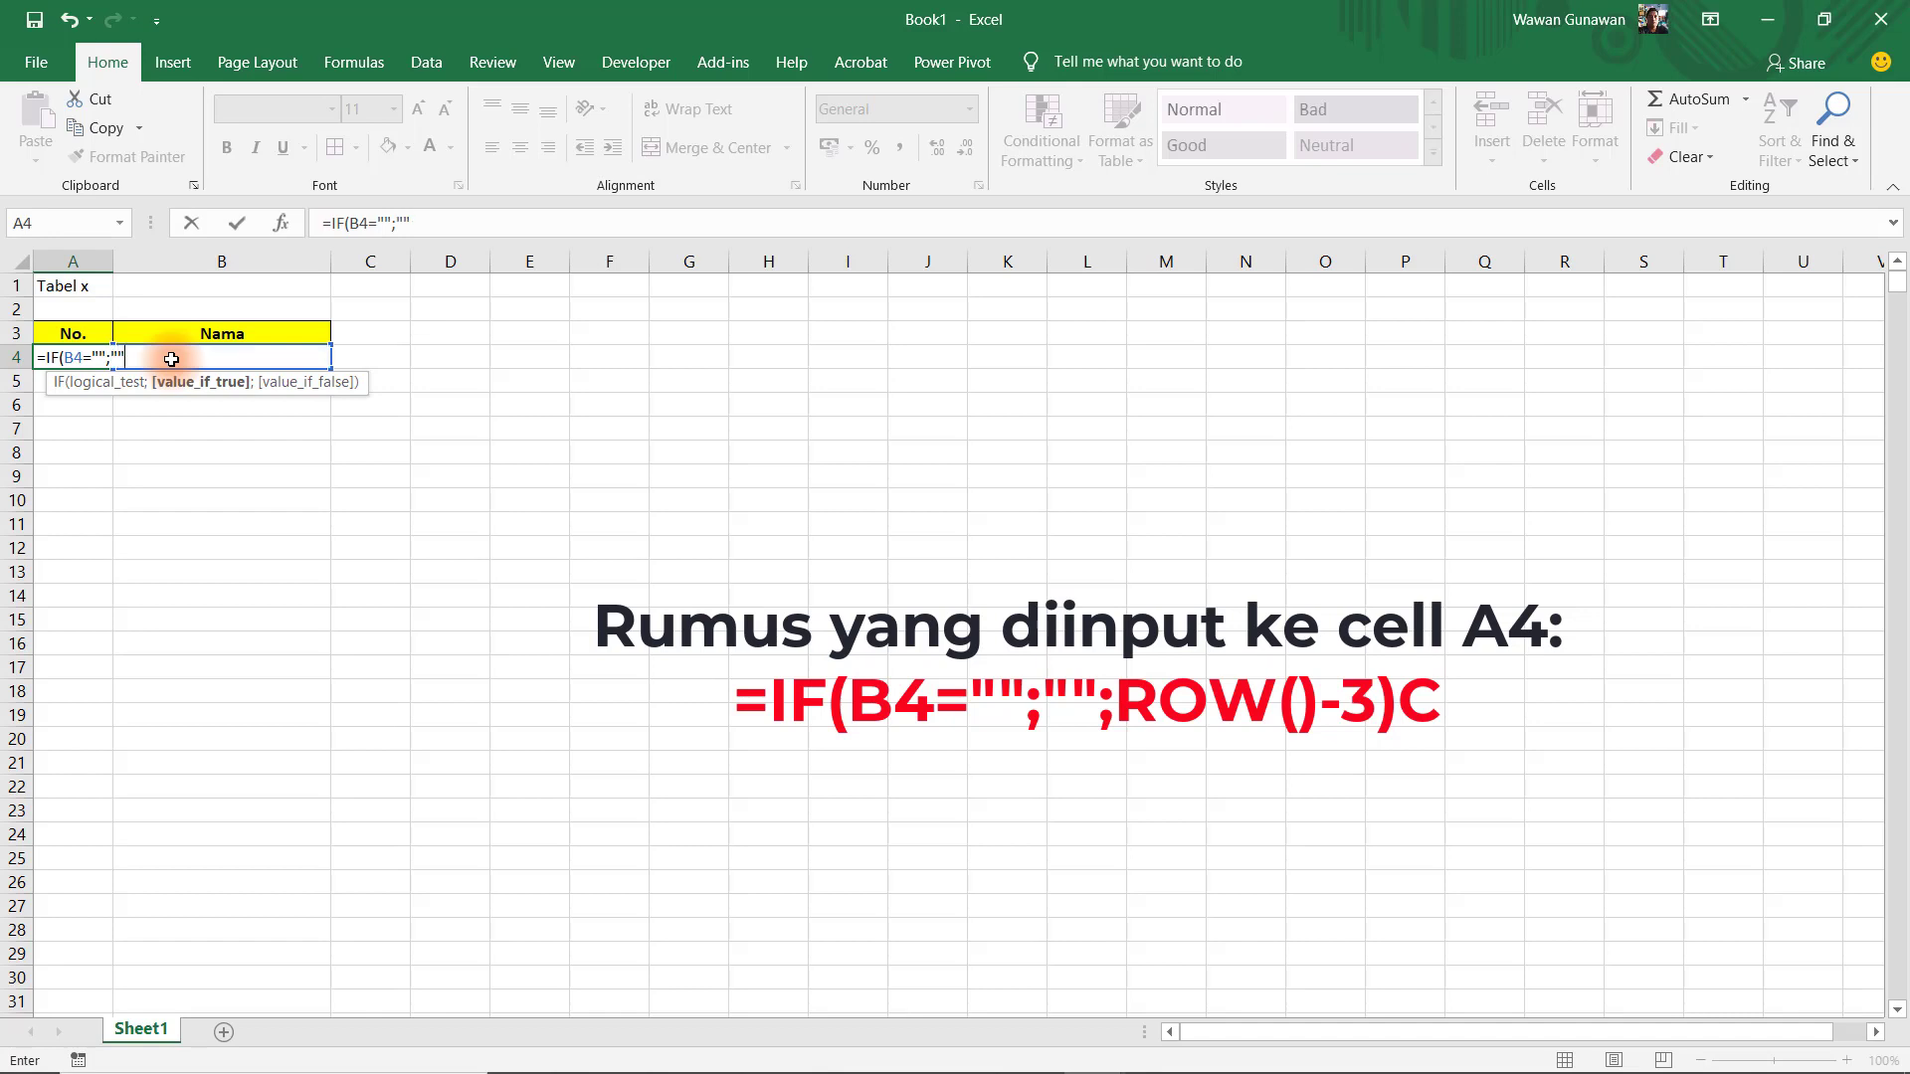
text(;ROW)
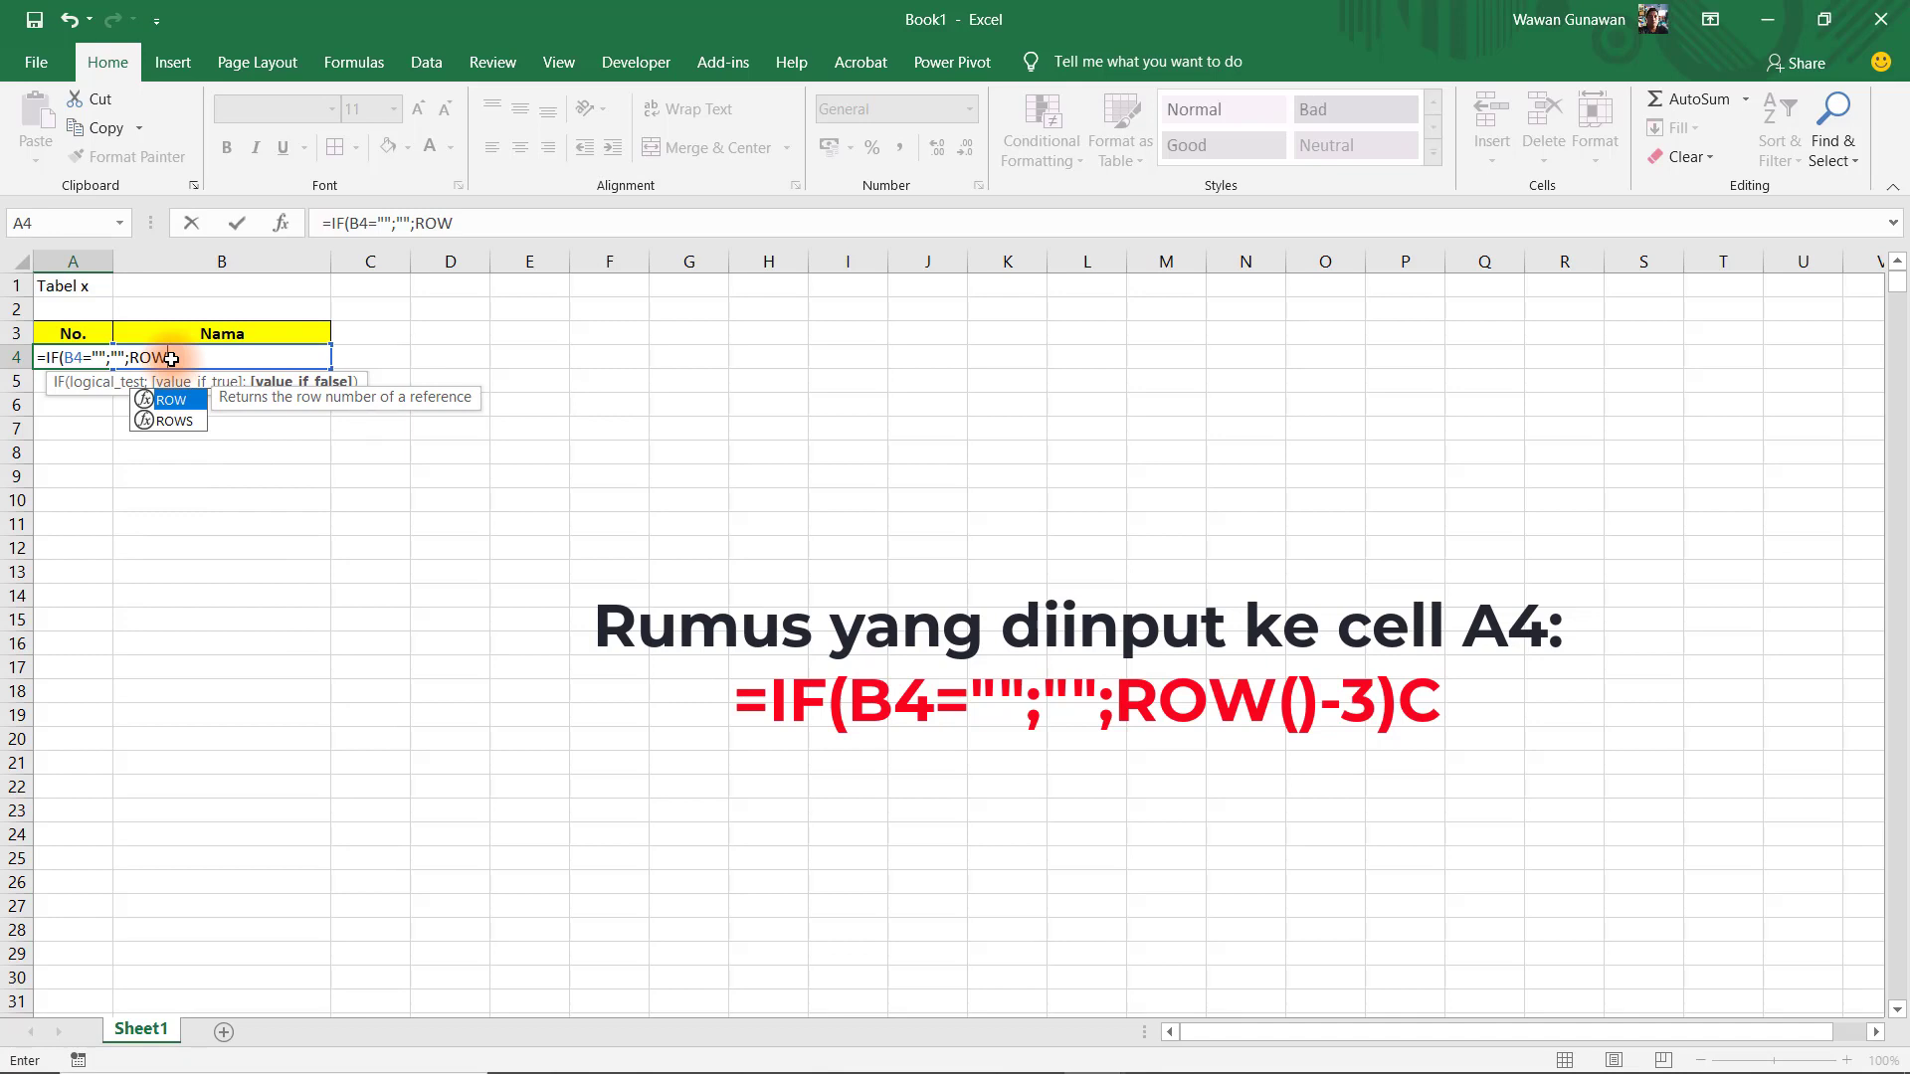
text(()-3)
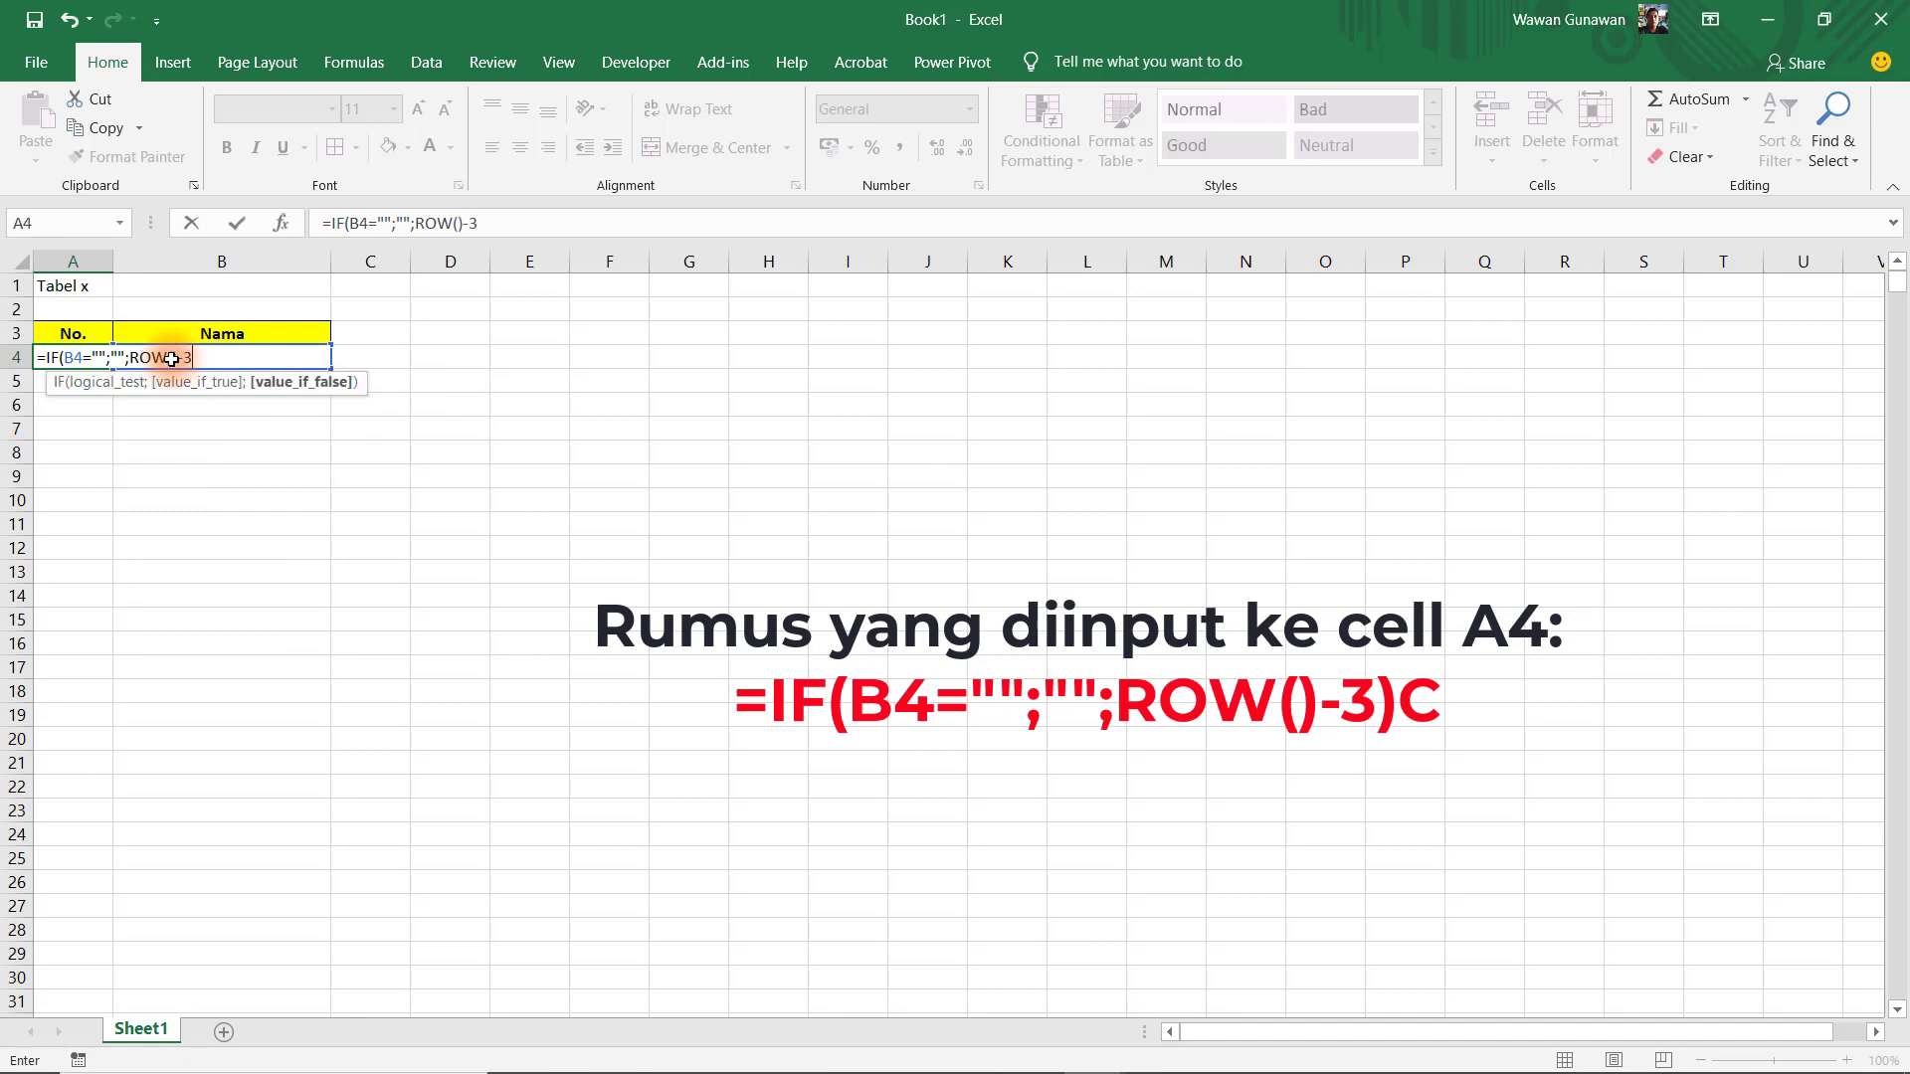
text())
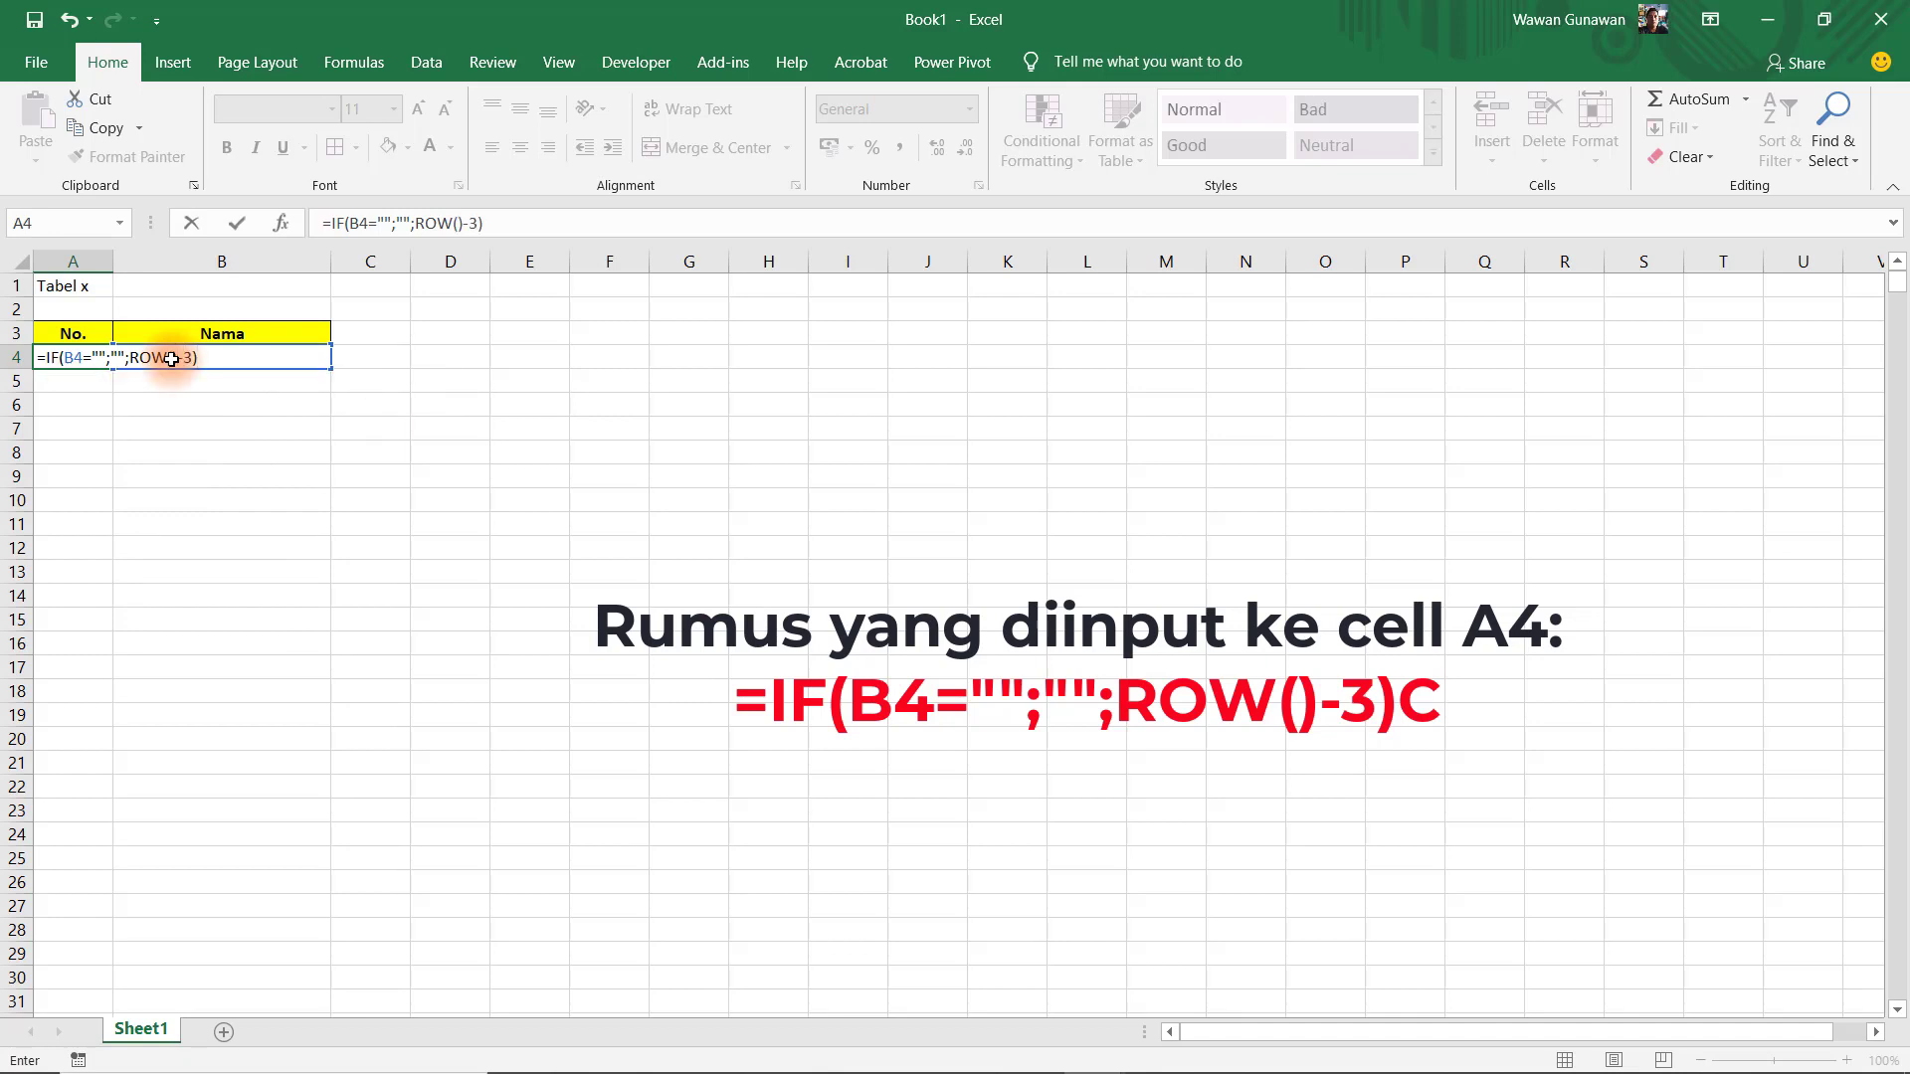
key(Return)
click(86, 360)
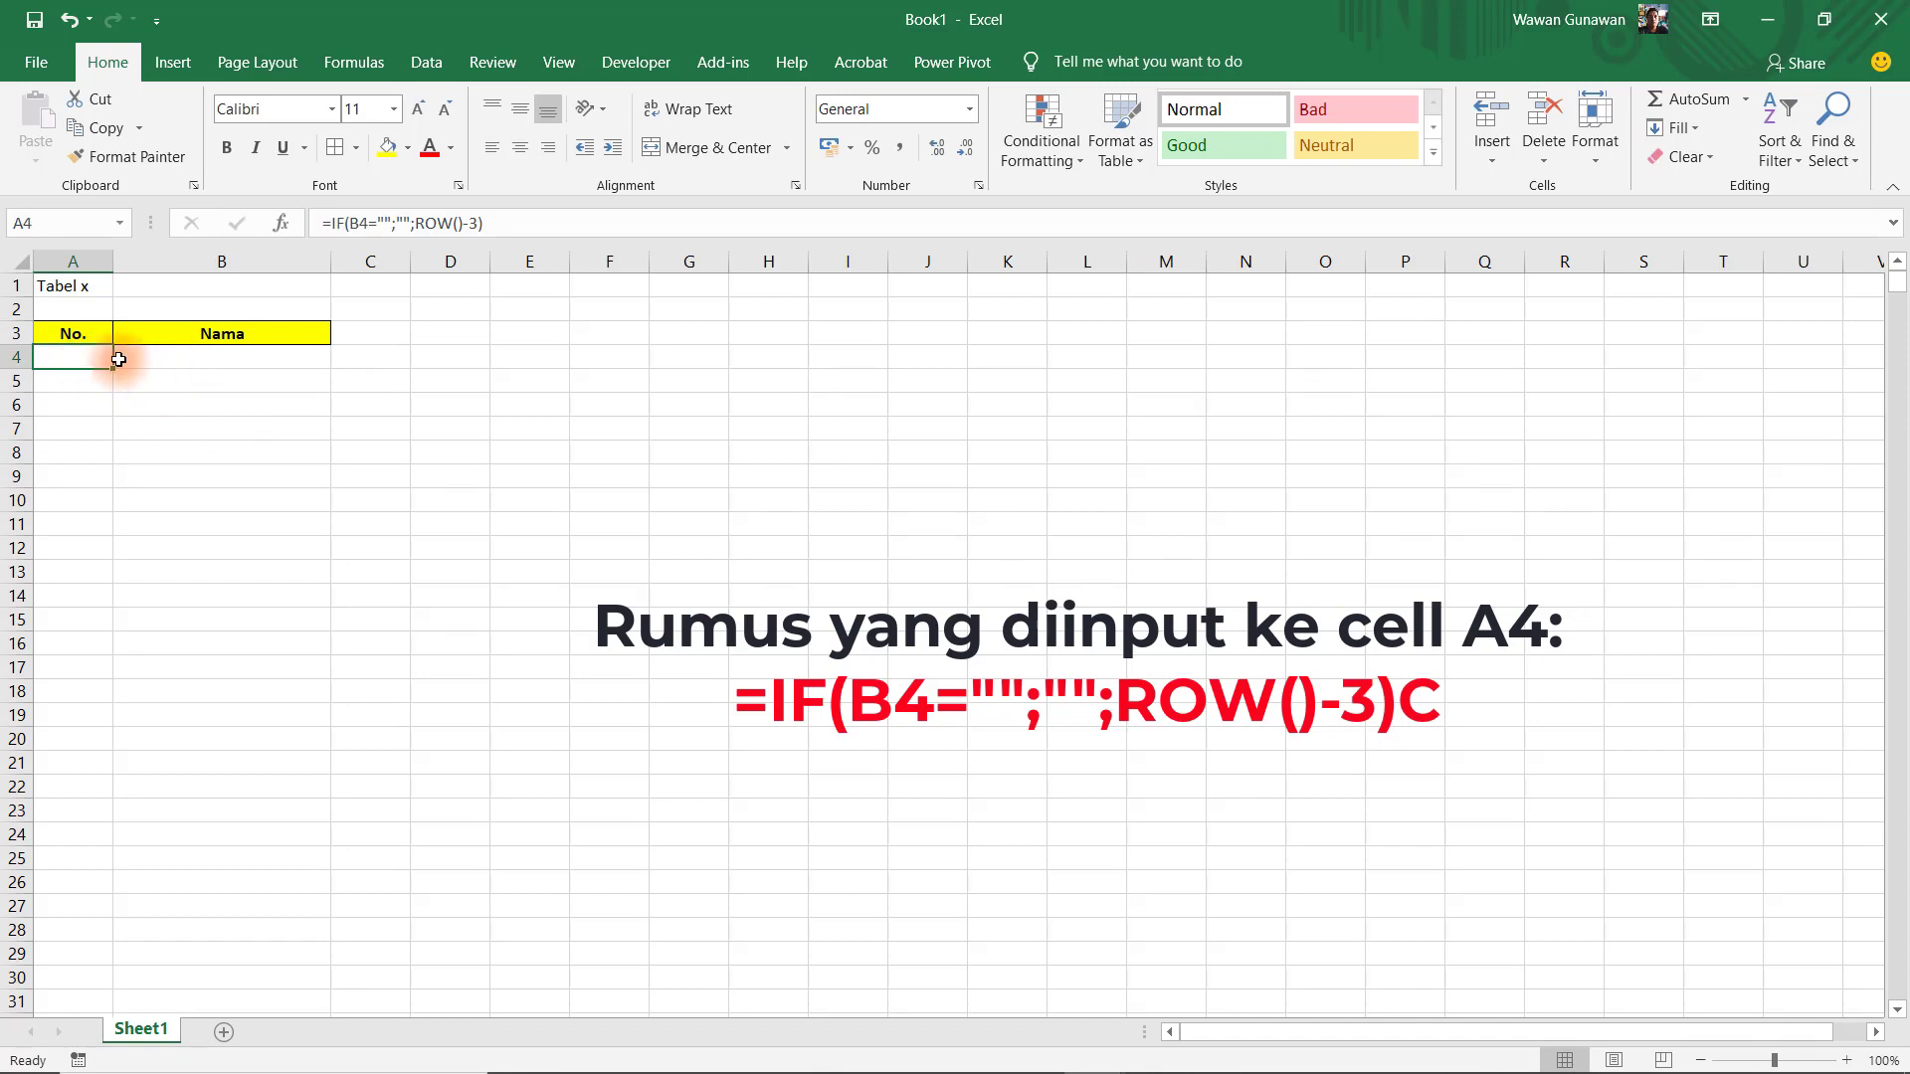
- Apply all borders to the table range A3:B28 and select cell A4
drag(69, 328, 328, 929)
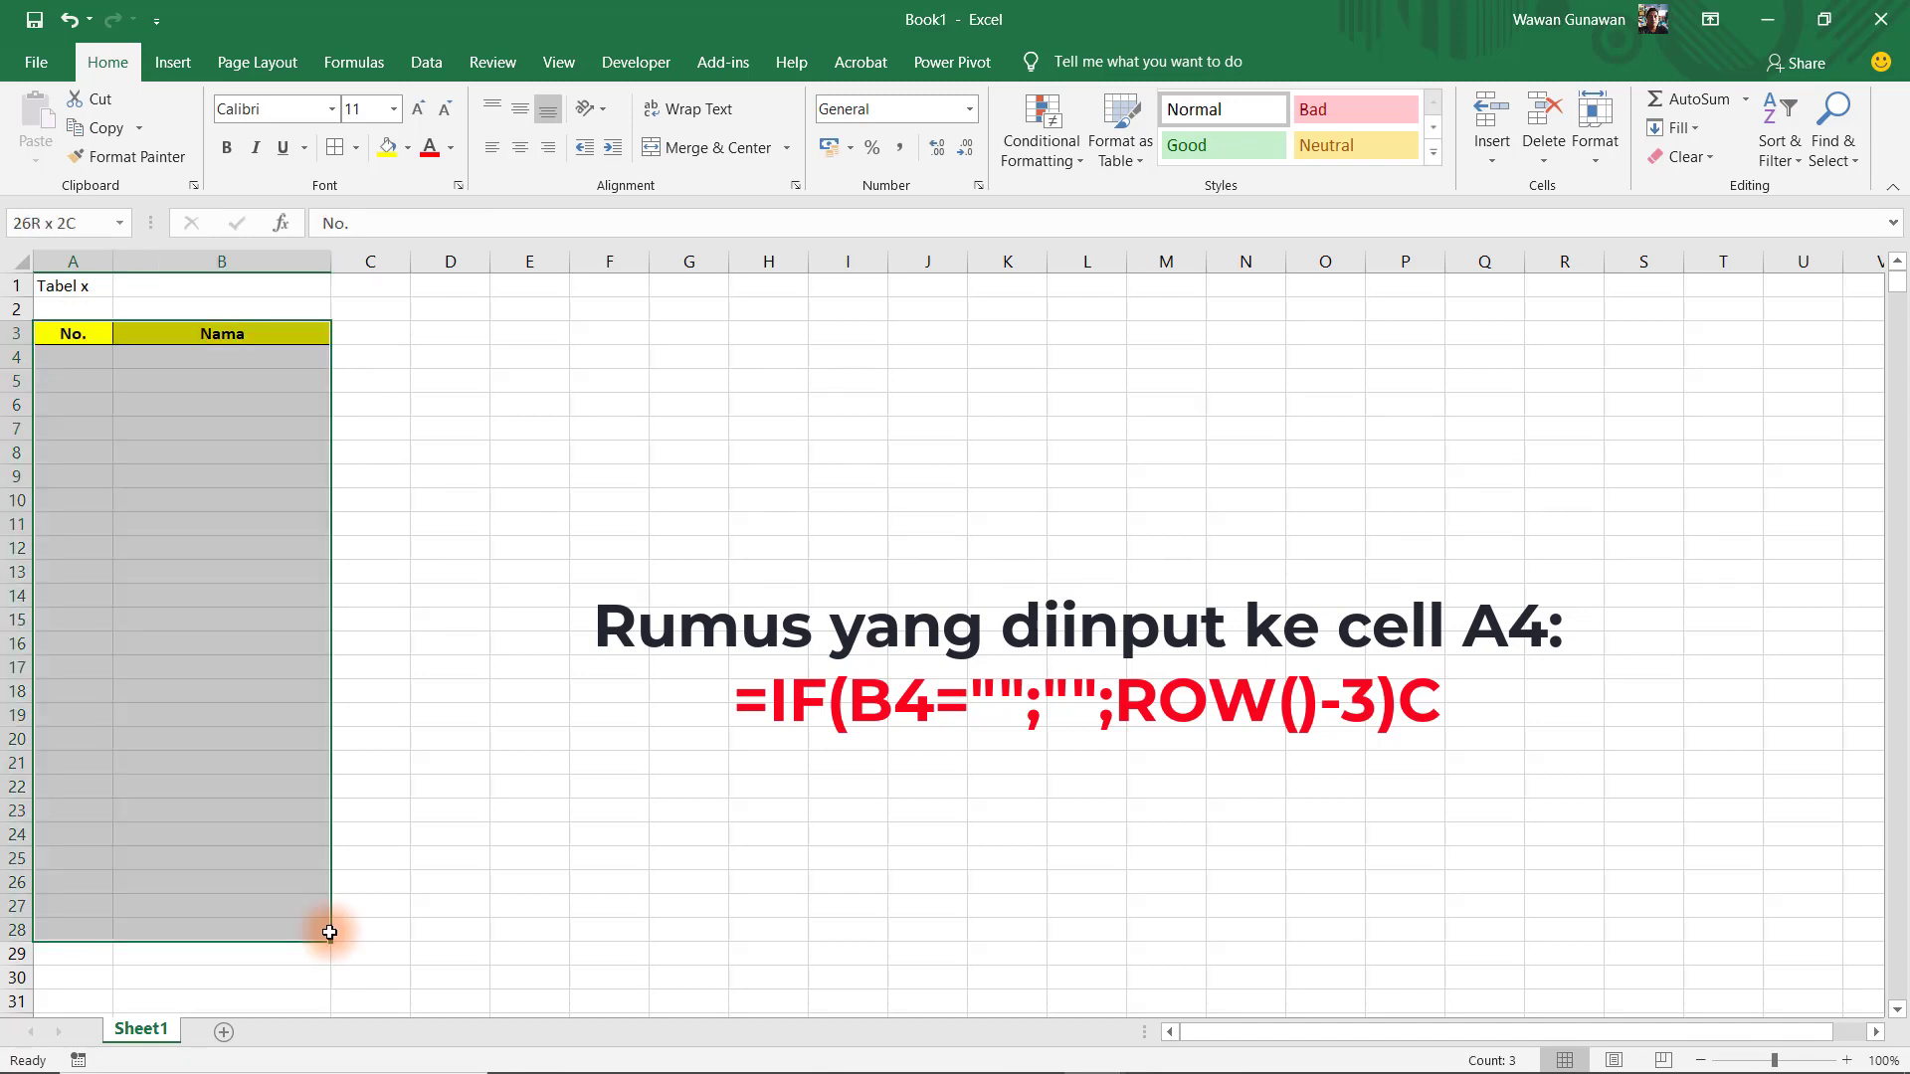
click(334, 150)
click(112, 366)
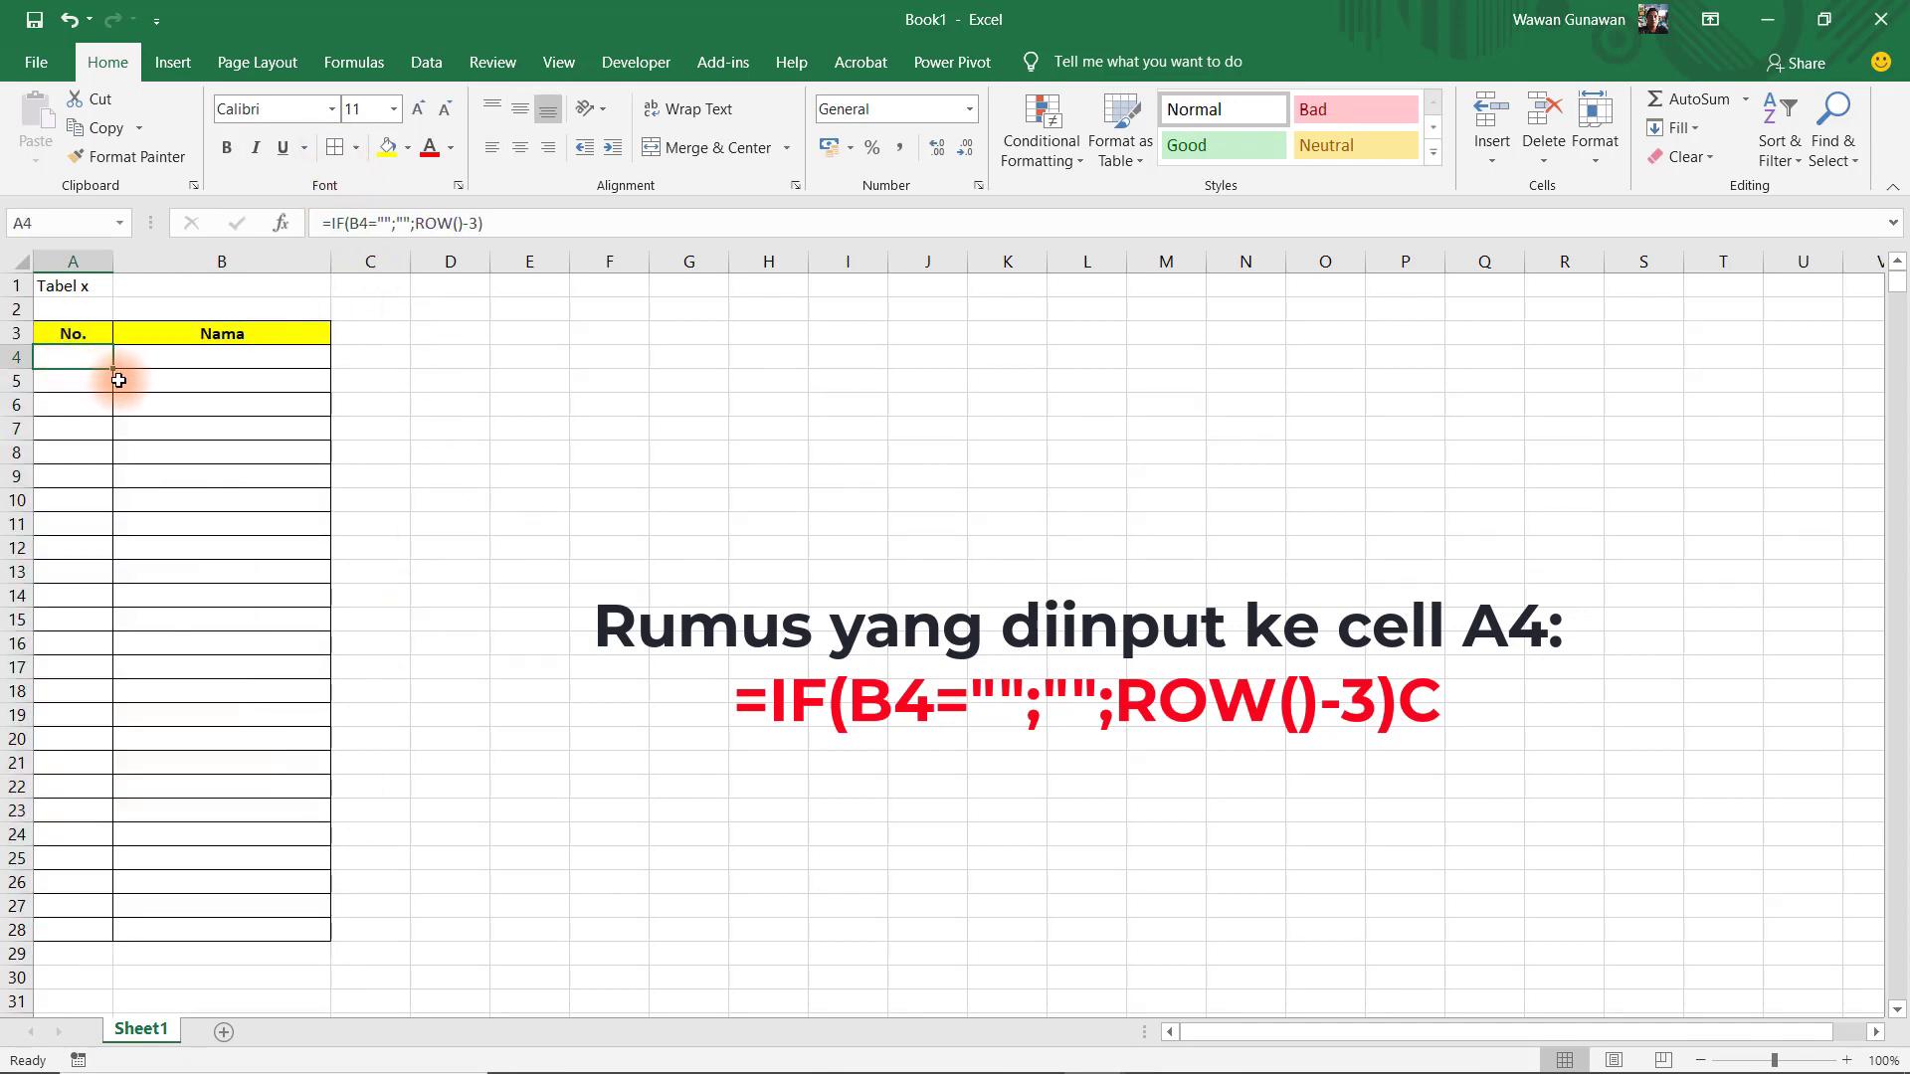
- Copy the A4 numbering formula down to A28 and enter three sample people's names in cells B4 to B6
drag(113, 371, 110, 927)
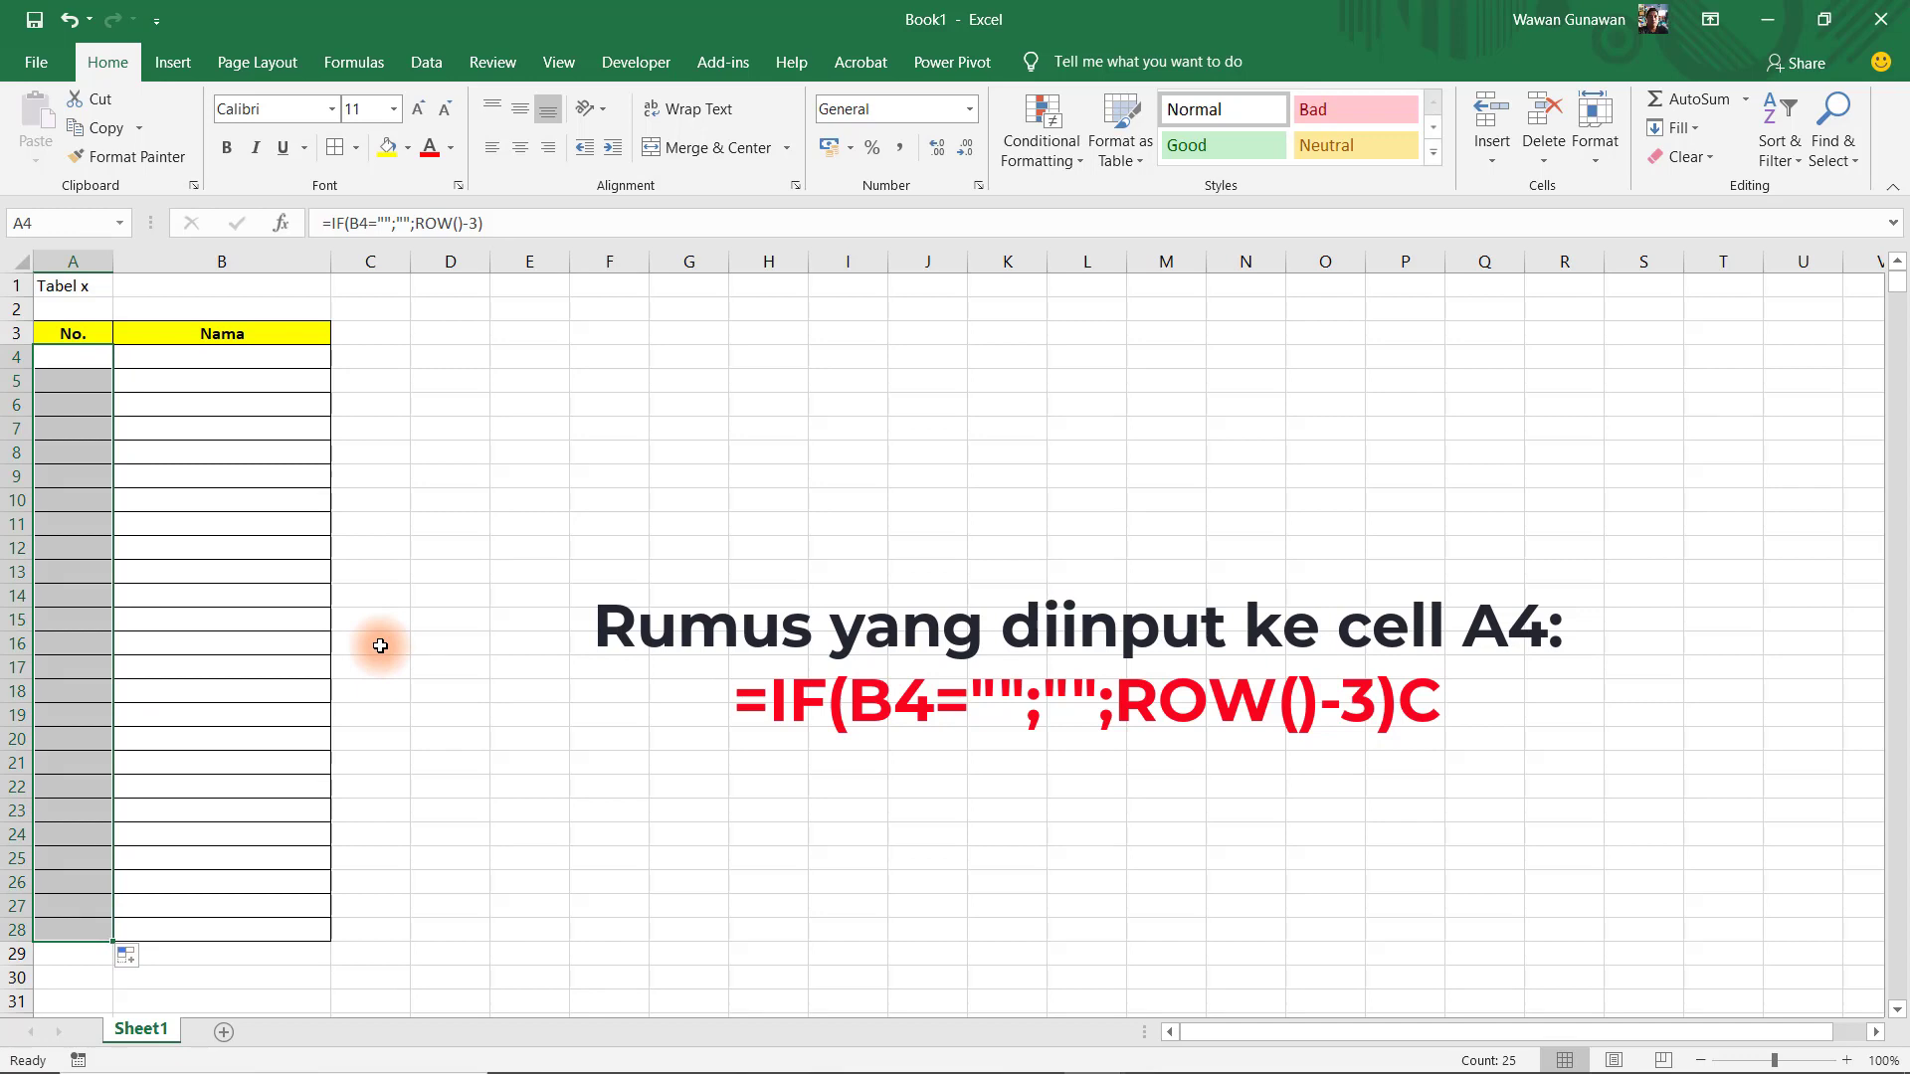
click(230, 358)
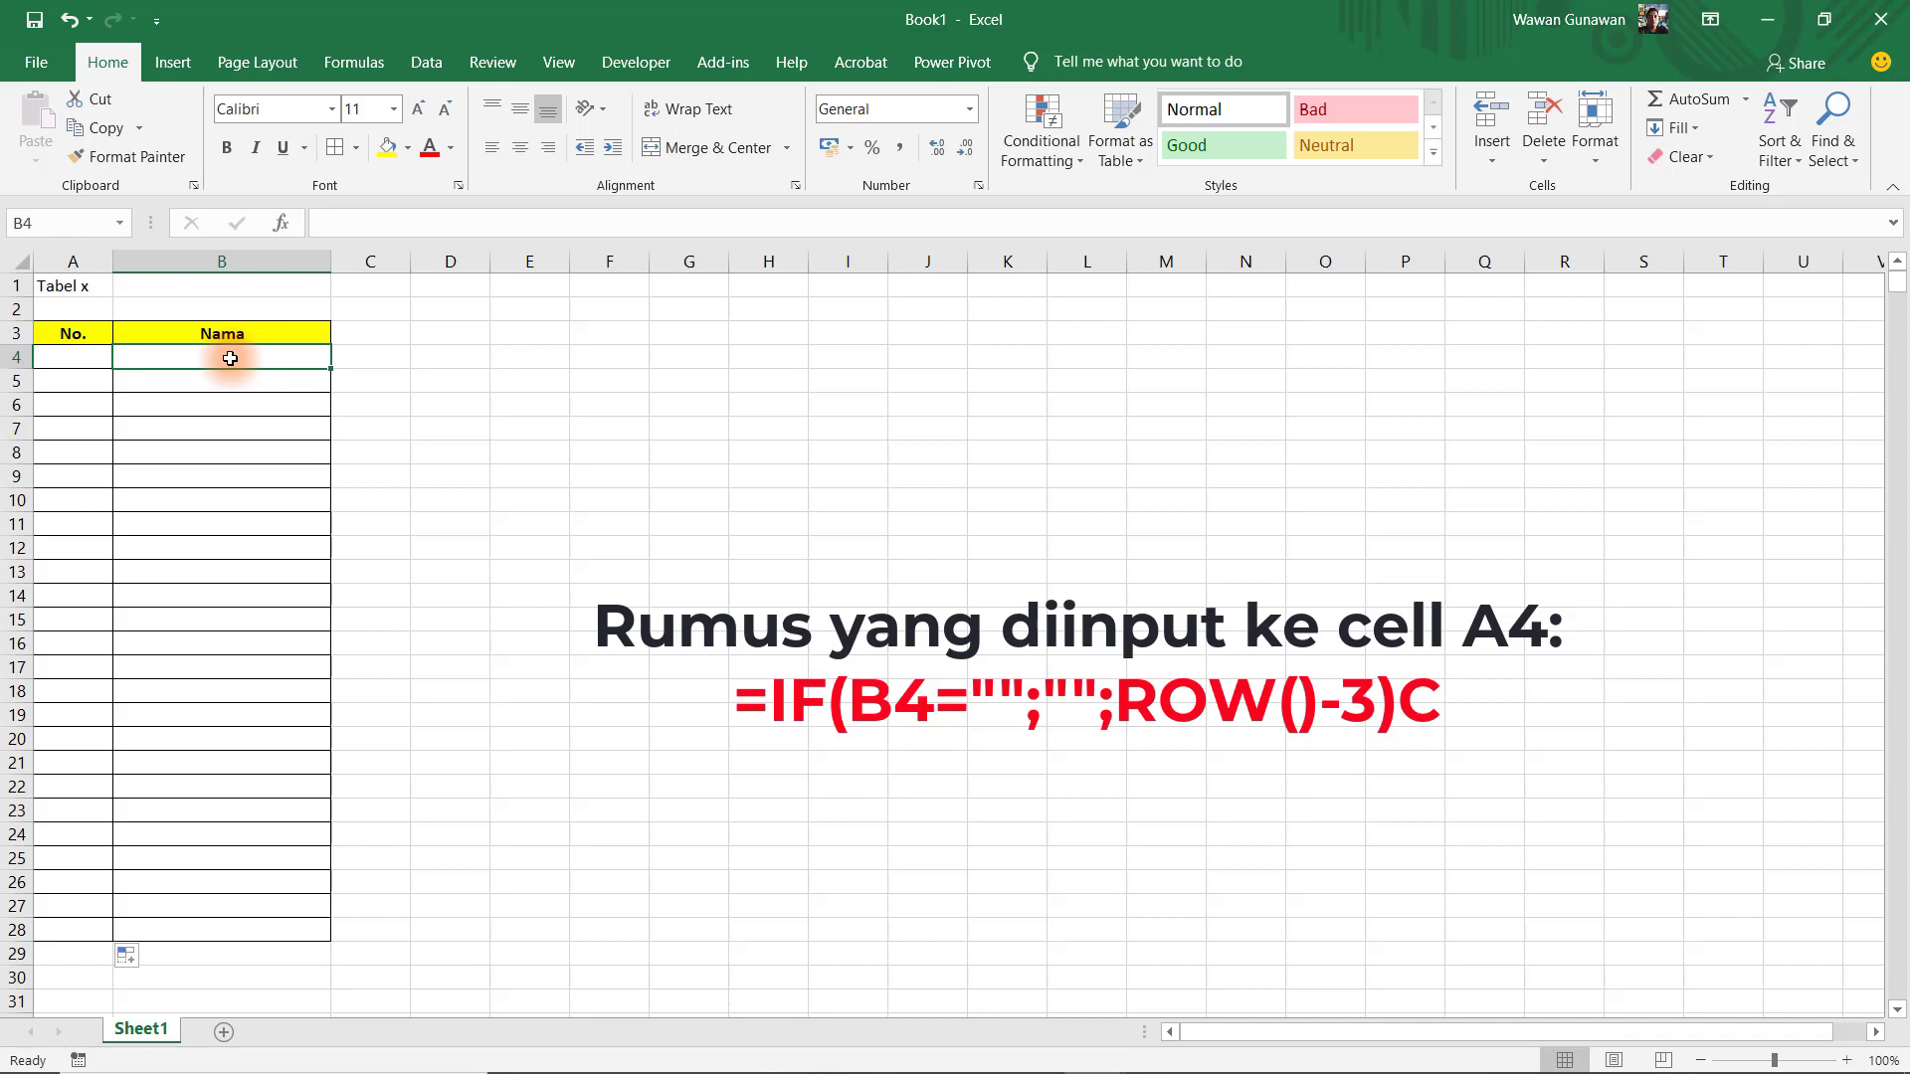
text(A)
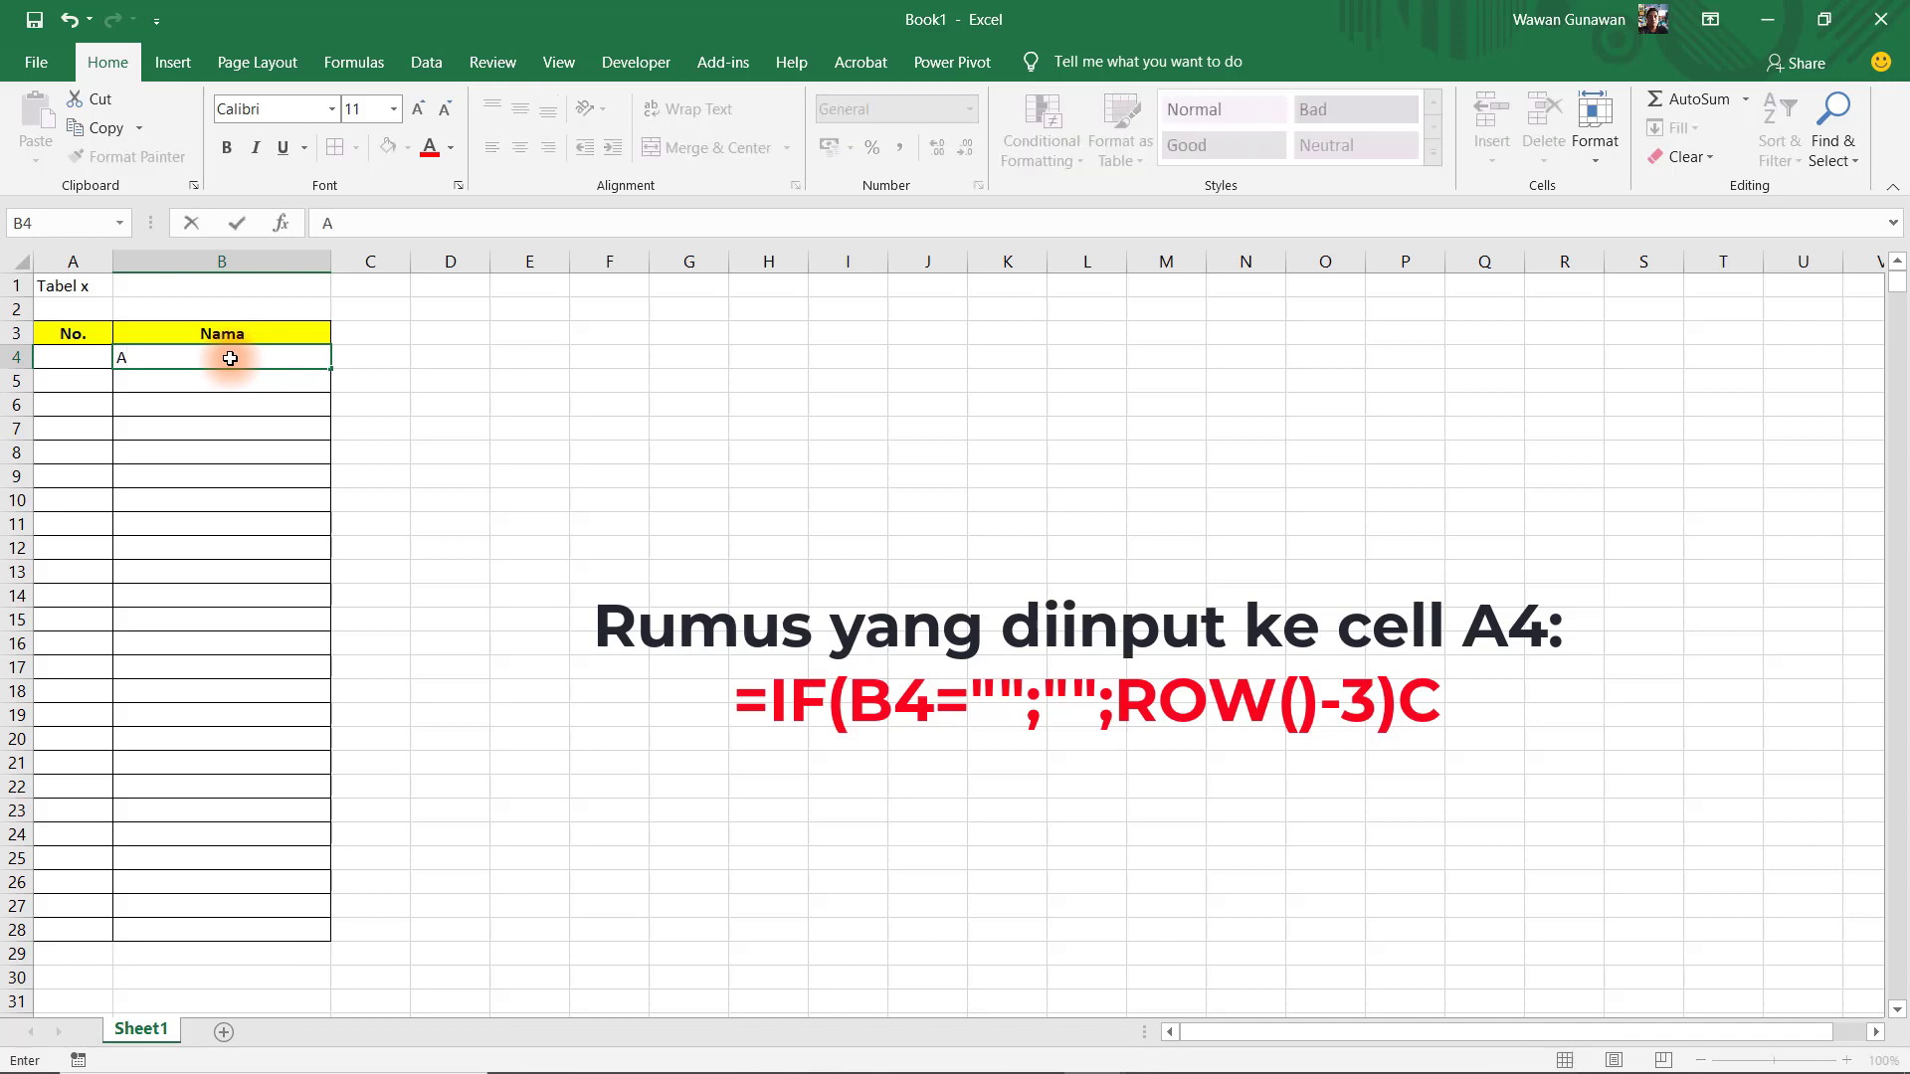
text(rman)
key(Return)
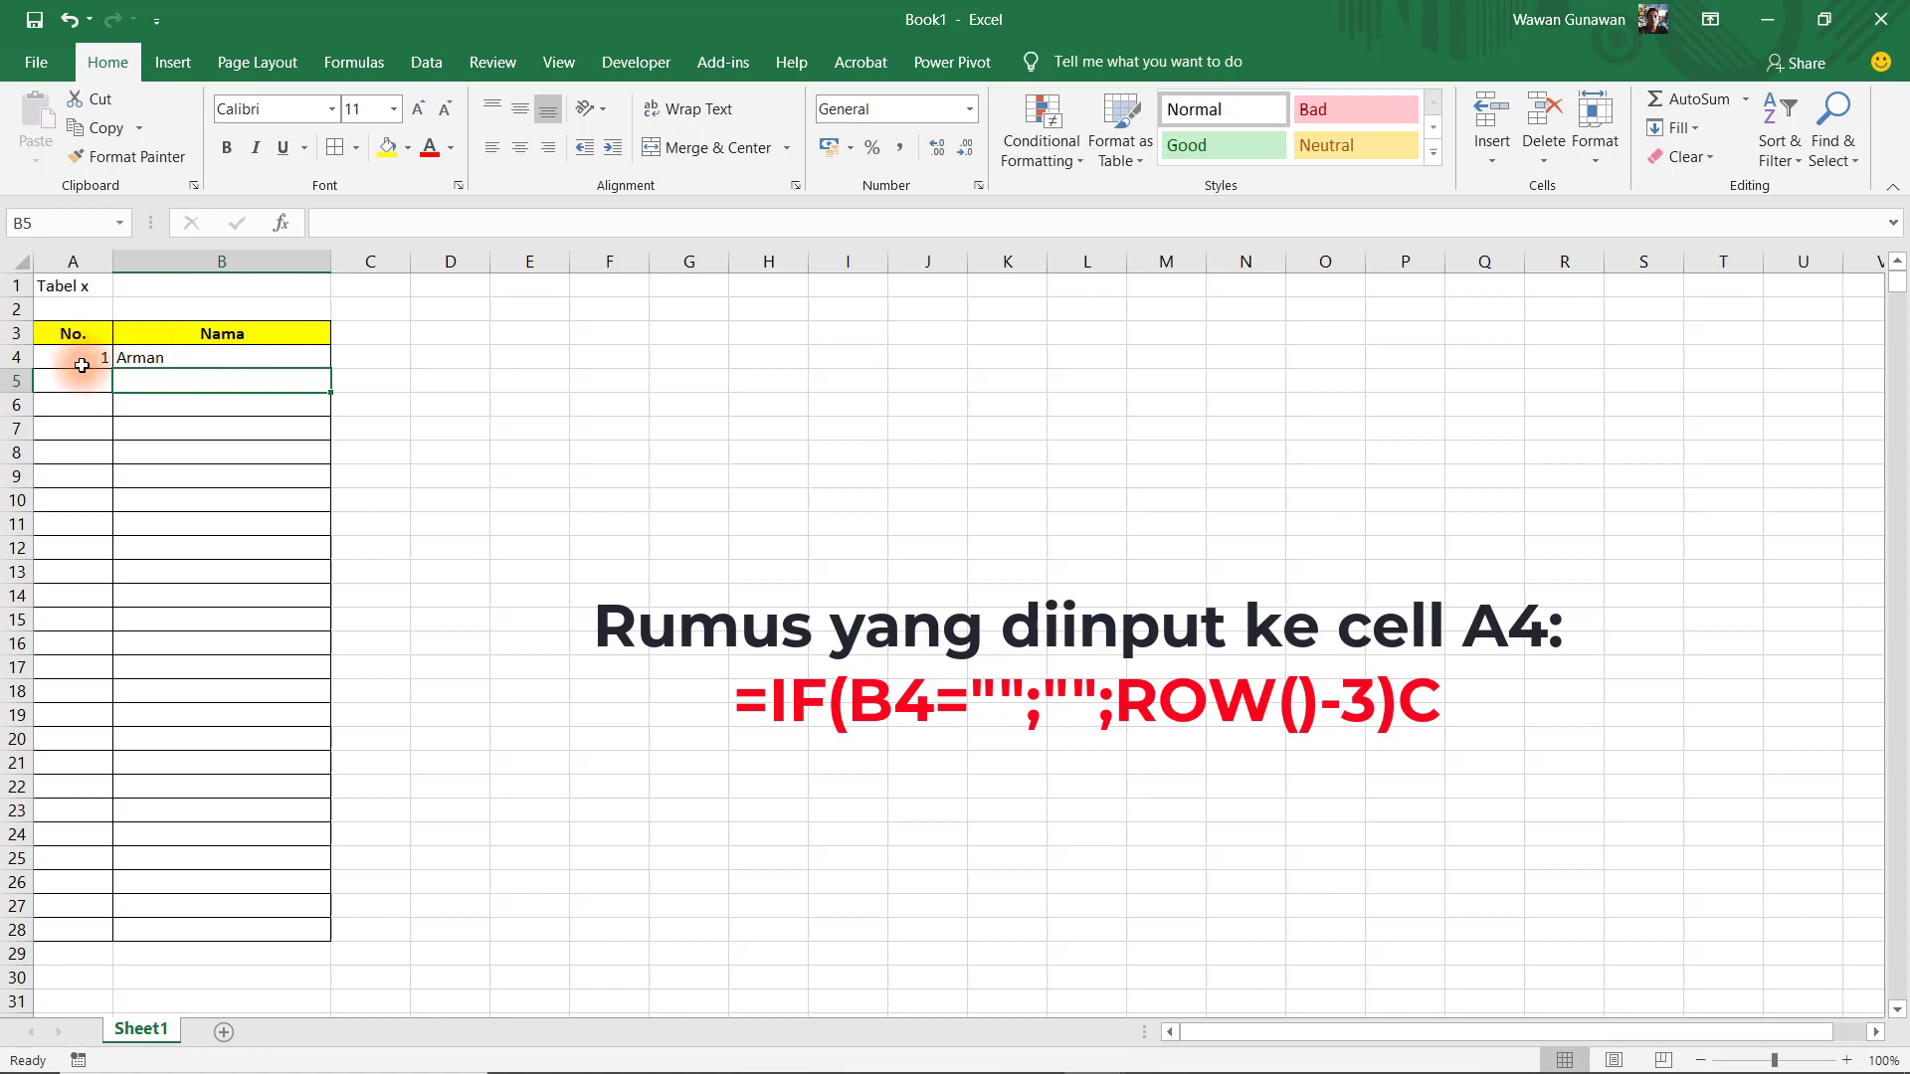
text(Erwin)
key(Return)
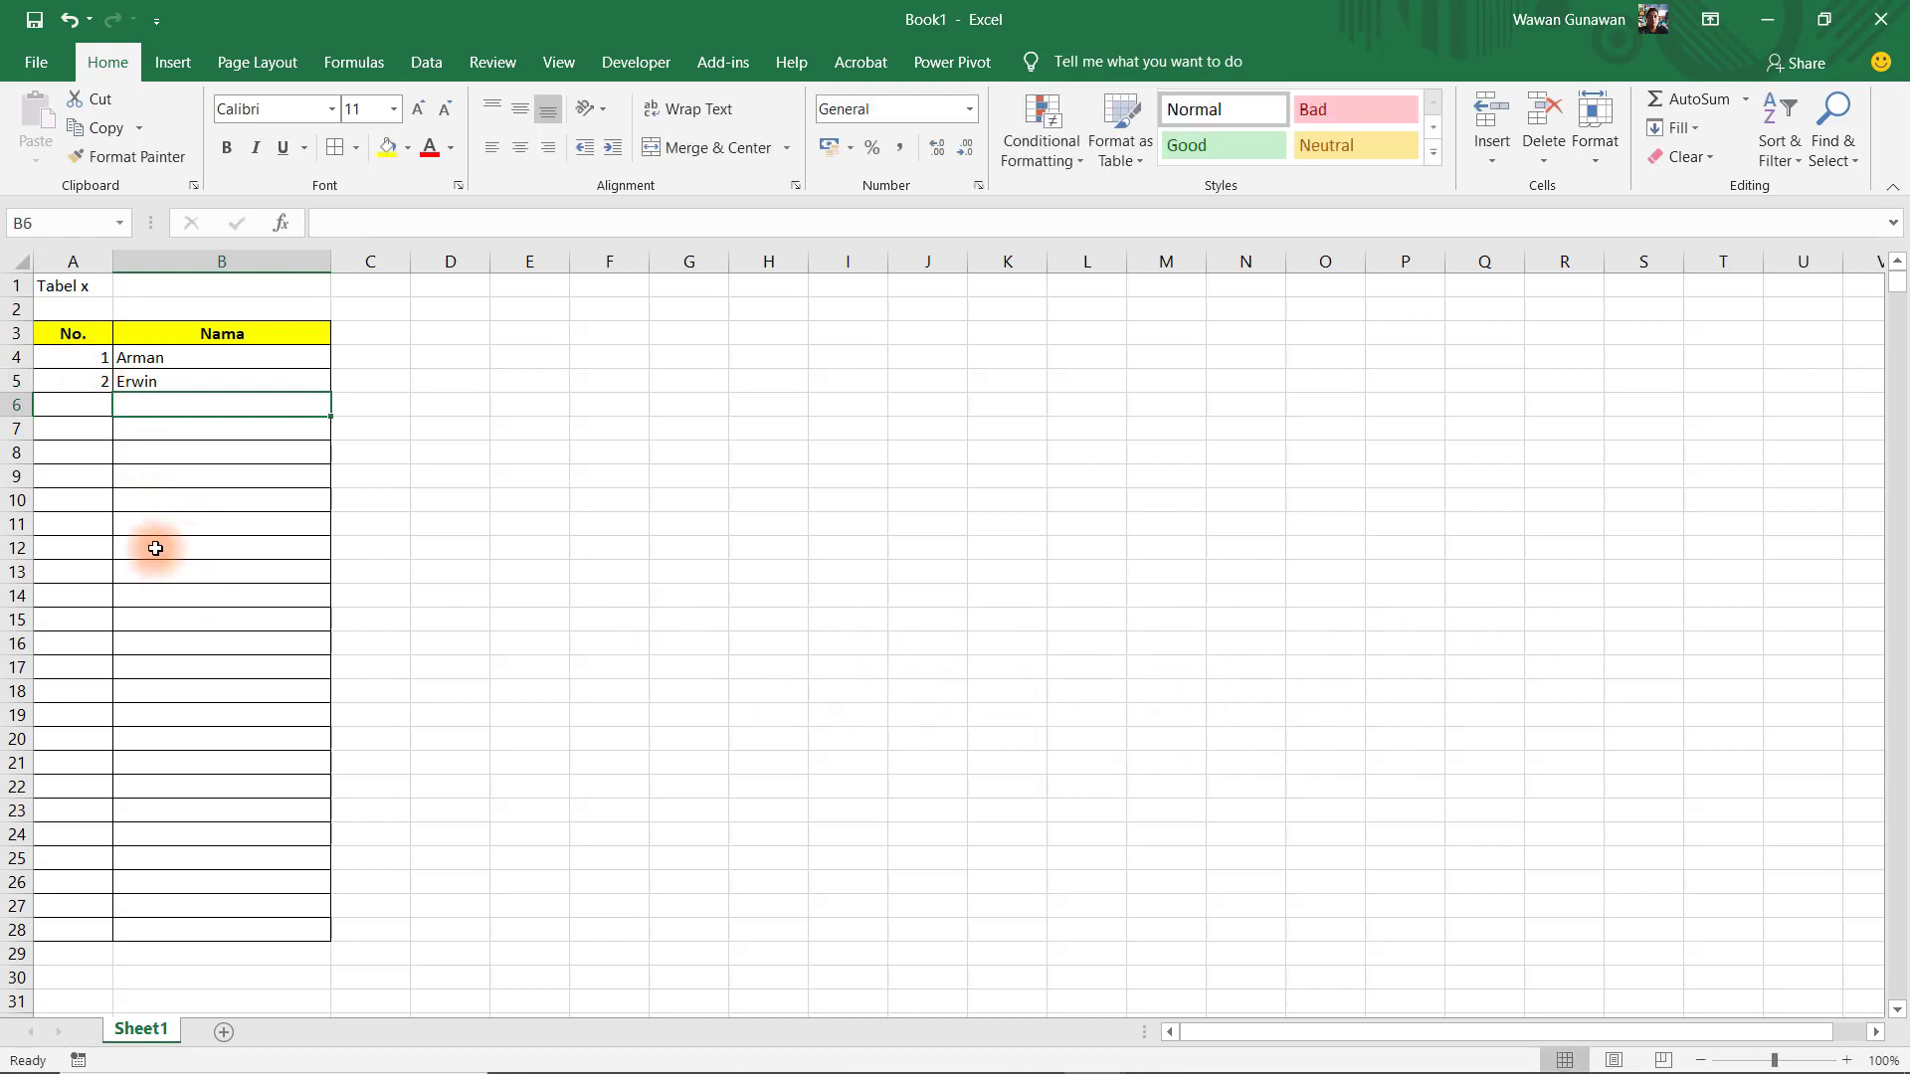
text(Dino)
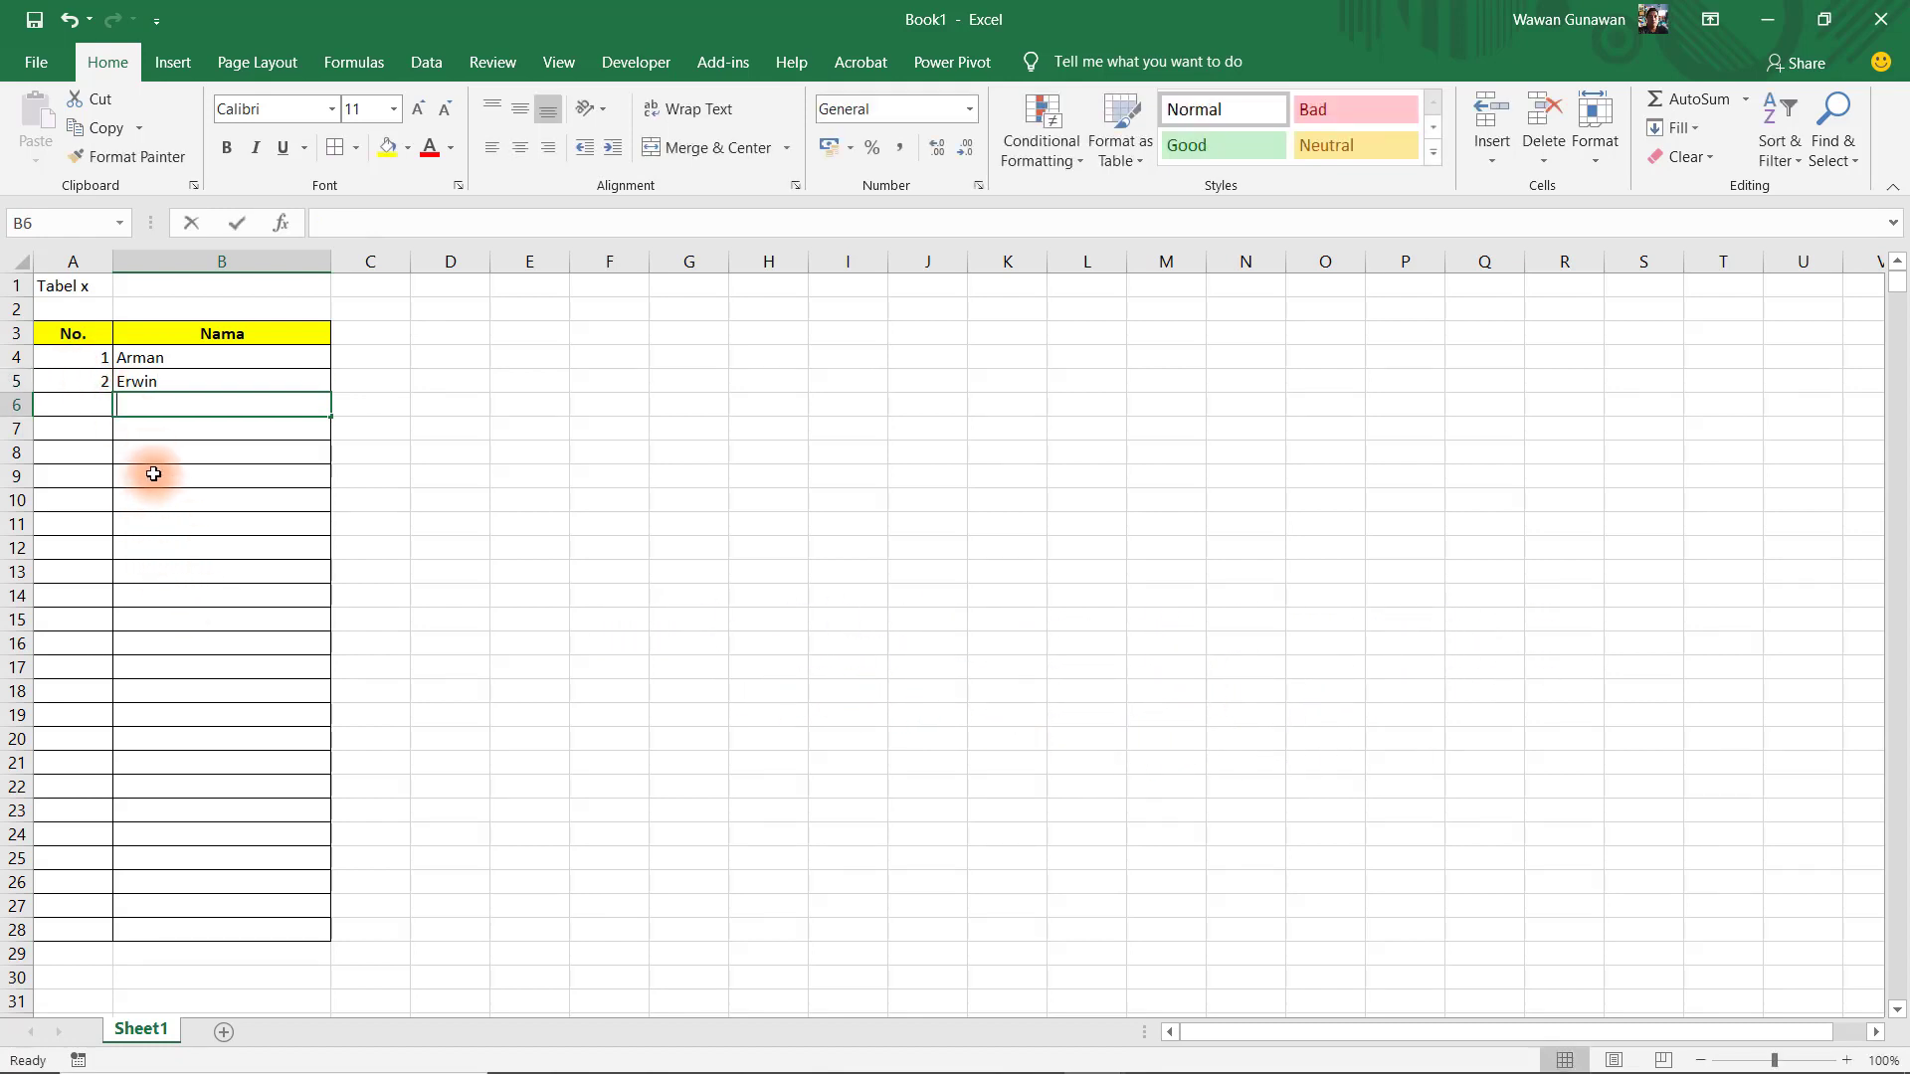
key(Return)
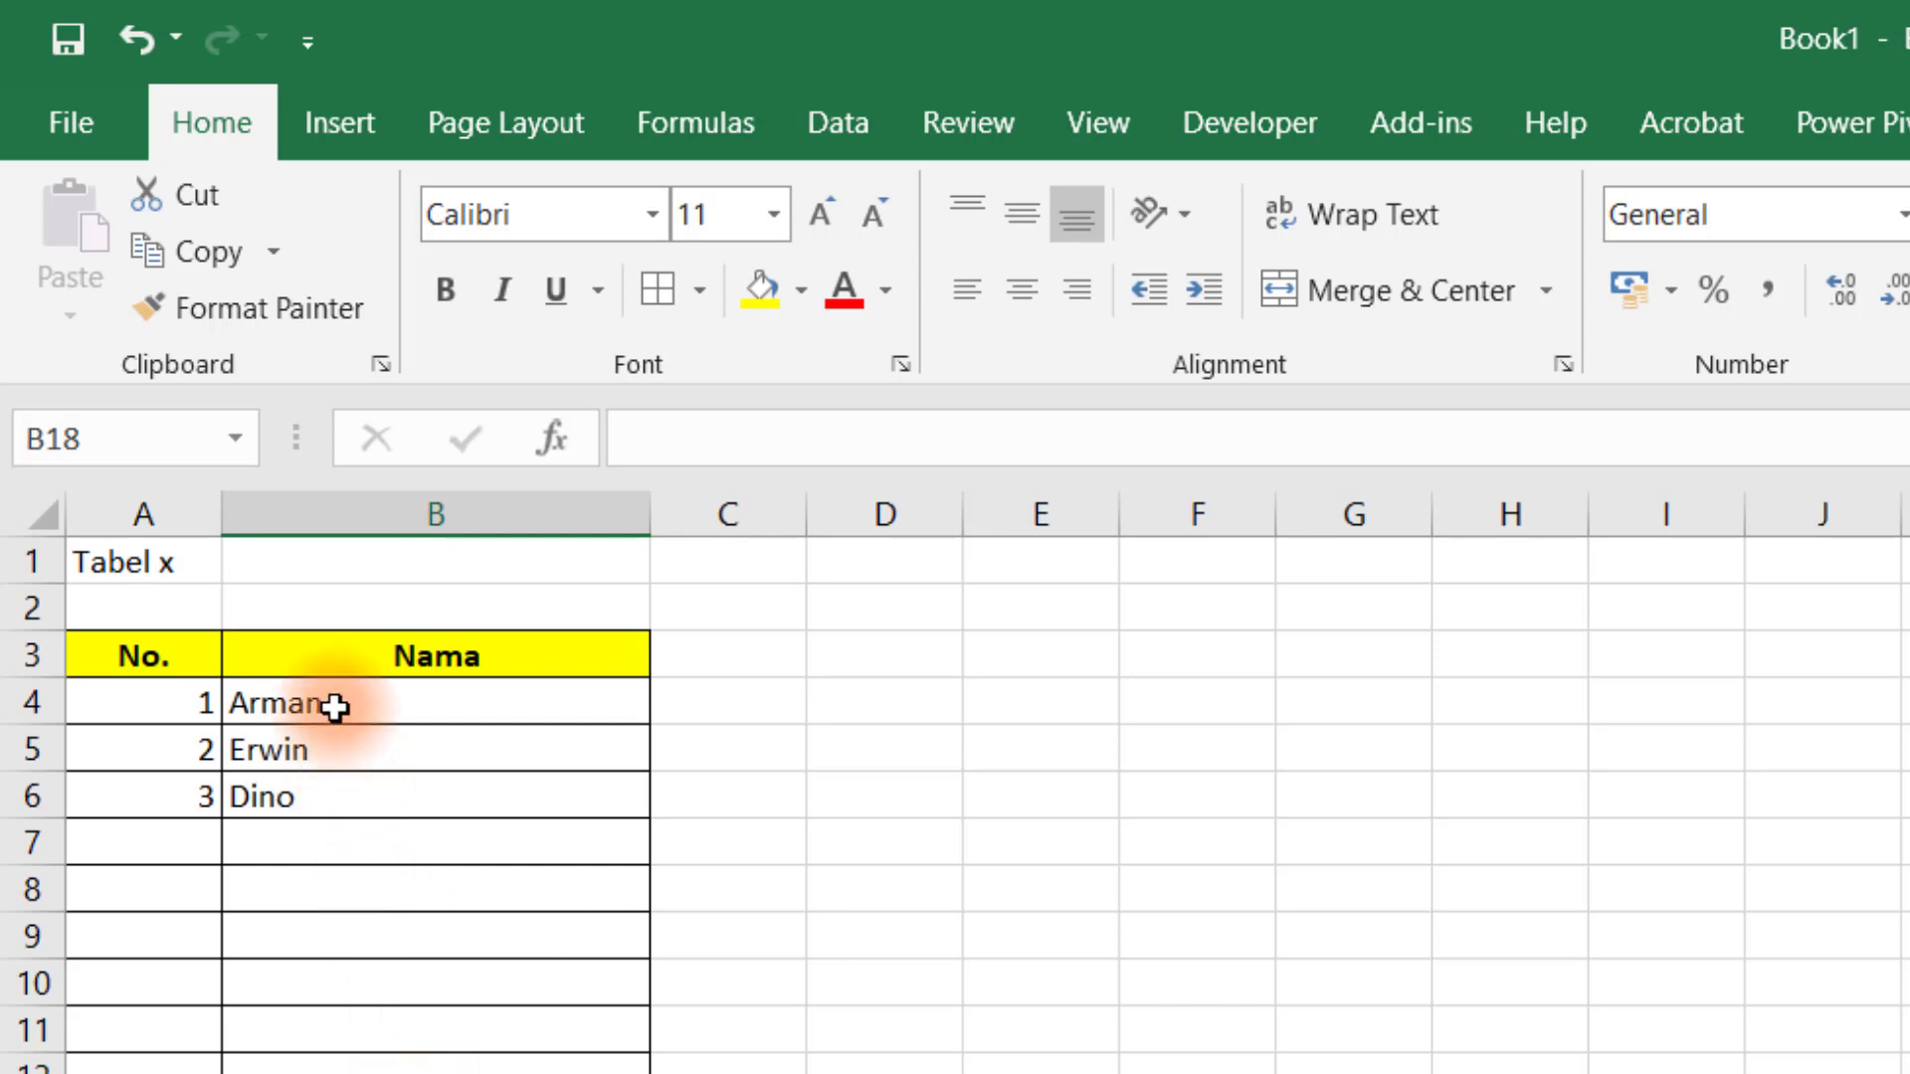
- Enter the header Nomor Kwitansi in cell C3 and widen column C well beyond the header text
click(762, 655)
text(Nomor)
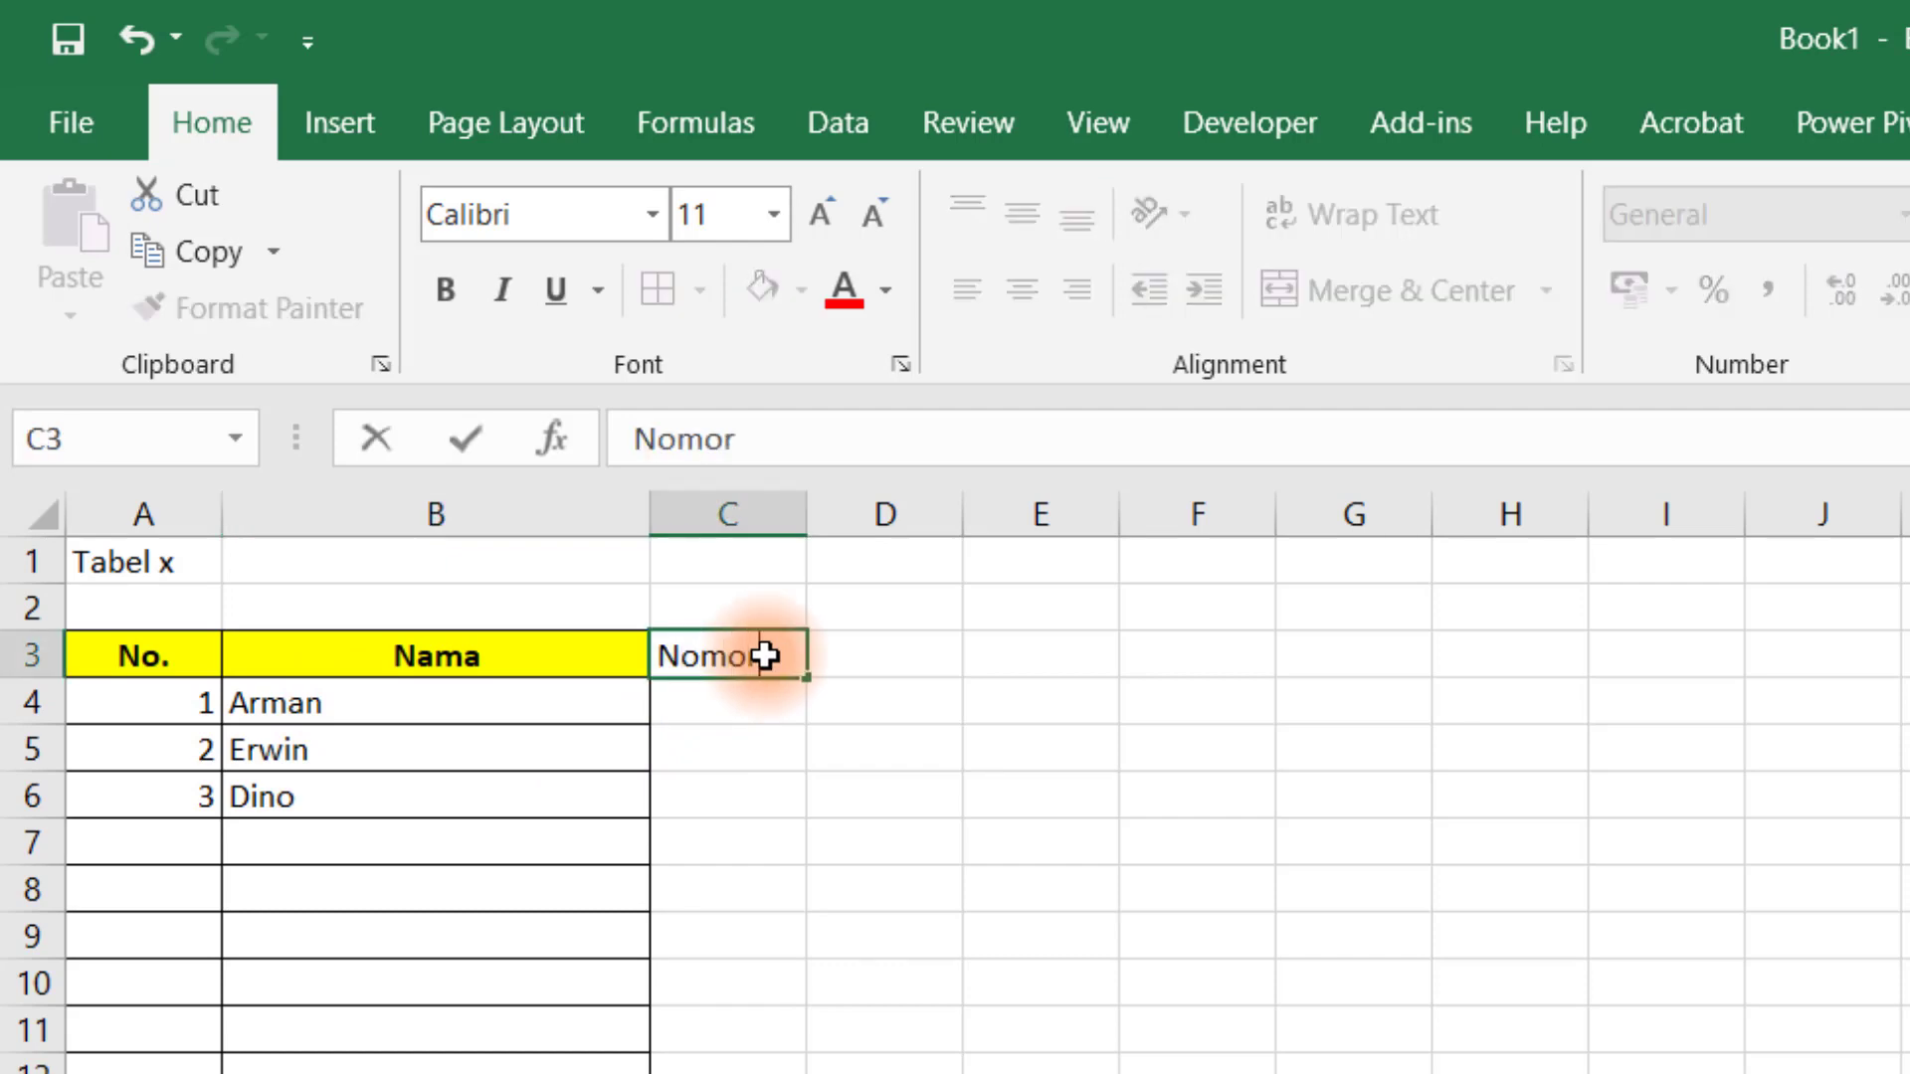
text( Kwitansi)
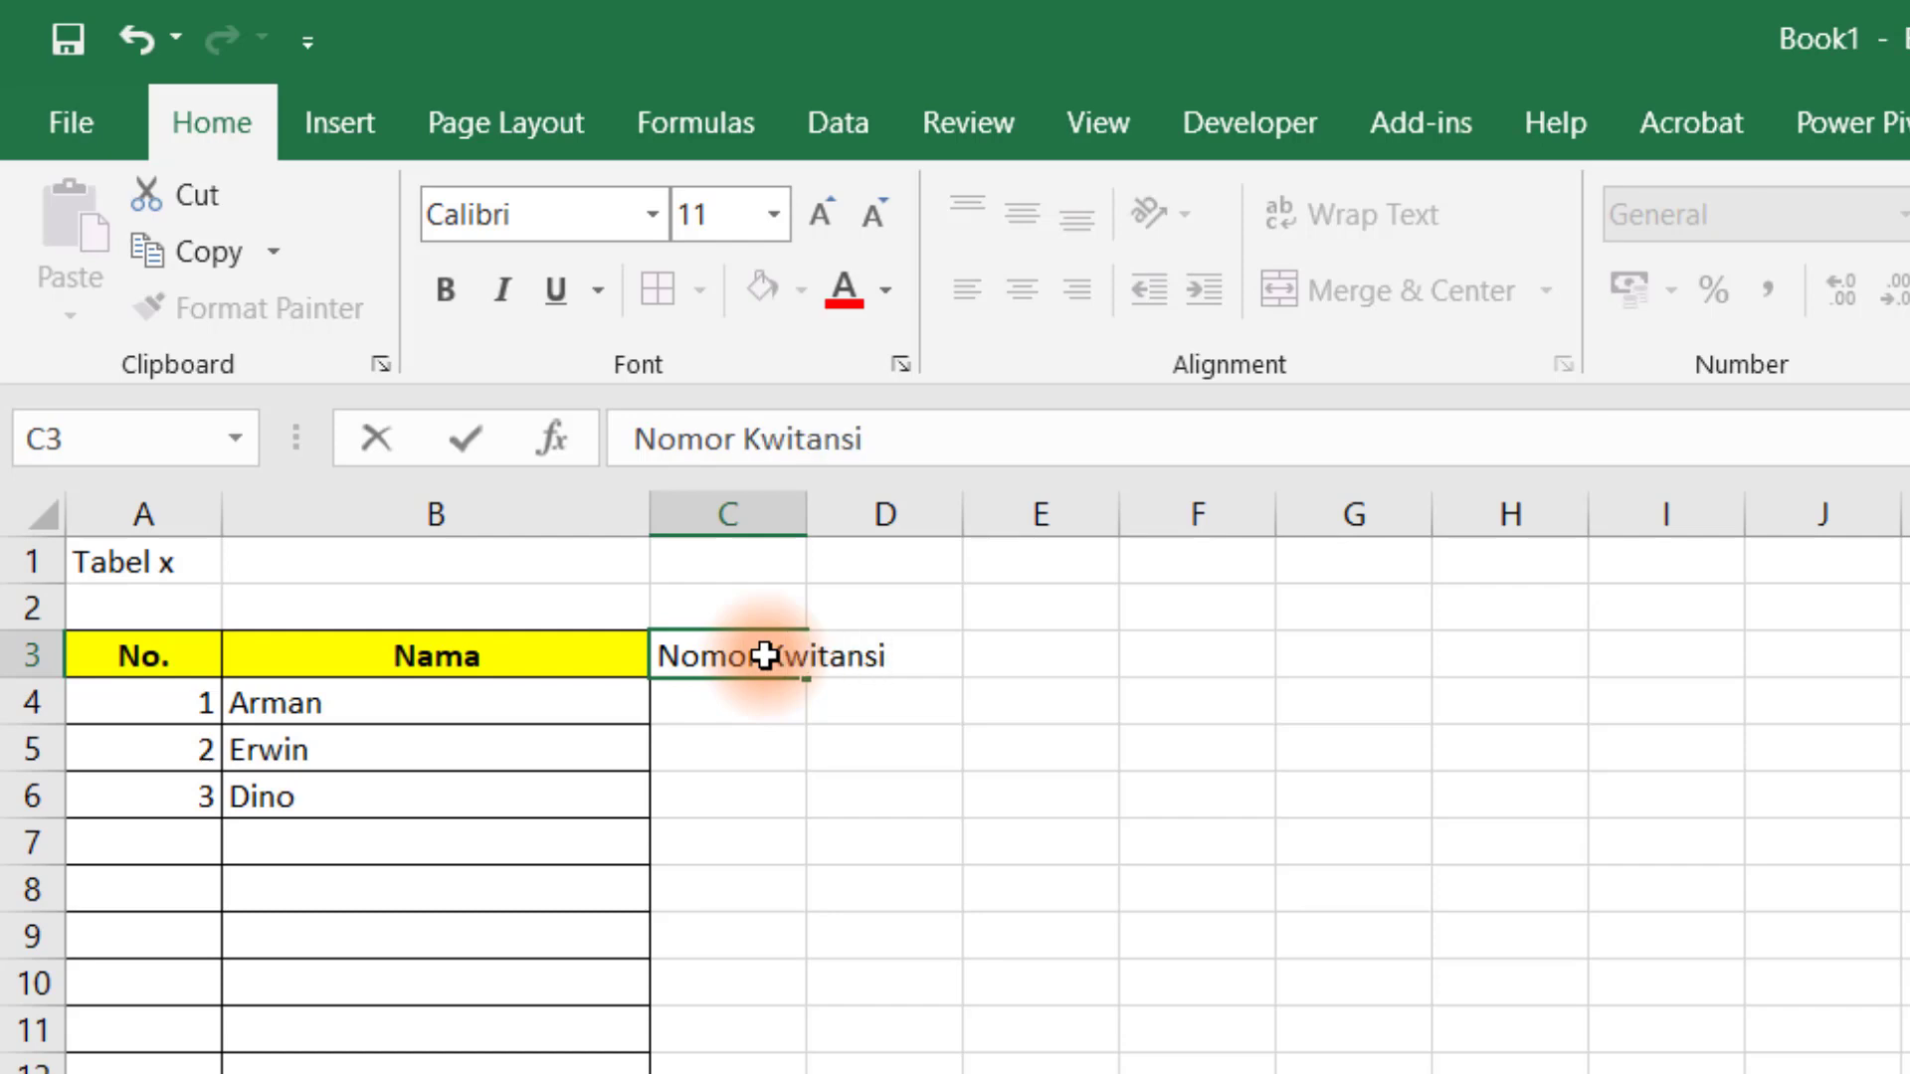
key(Return)
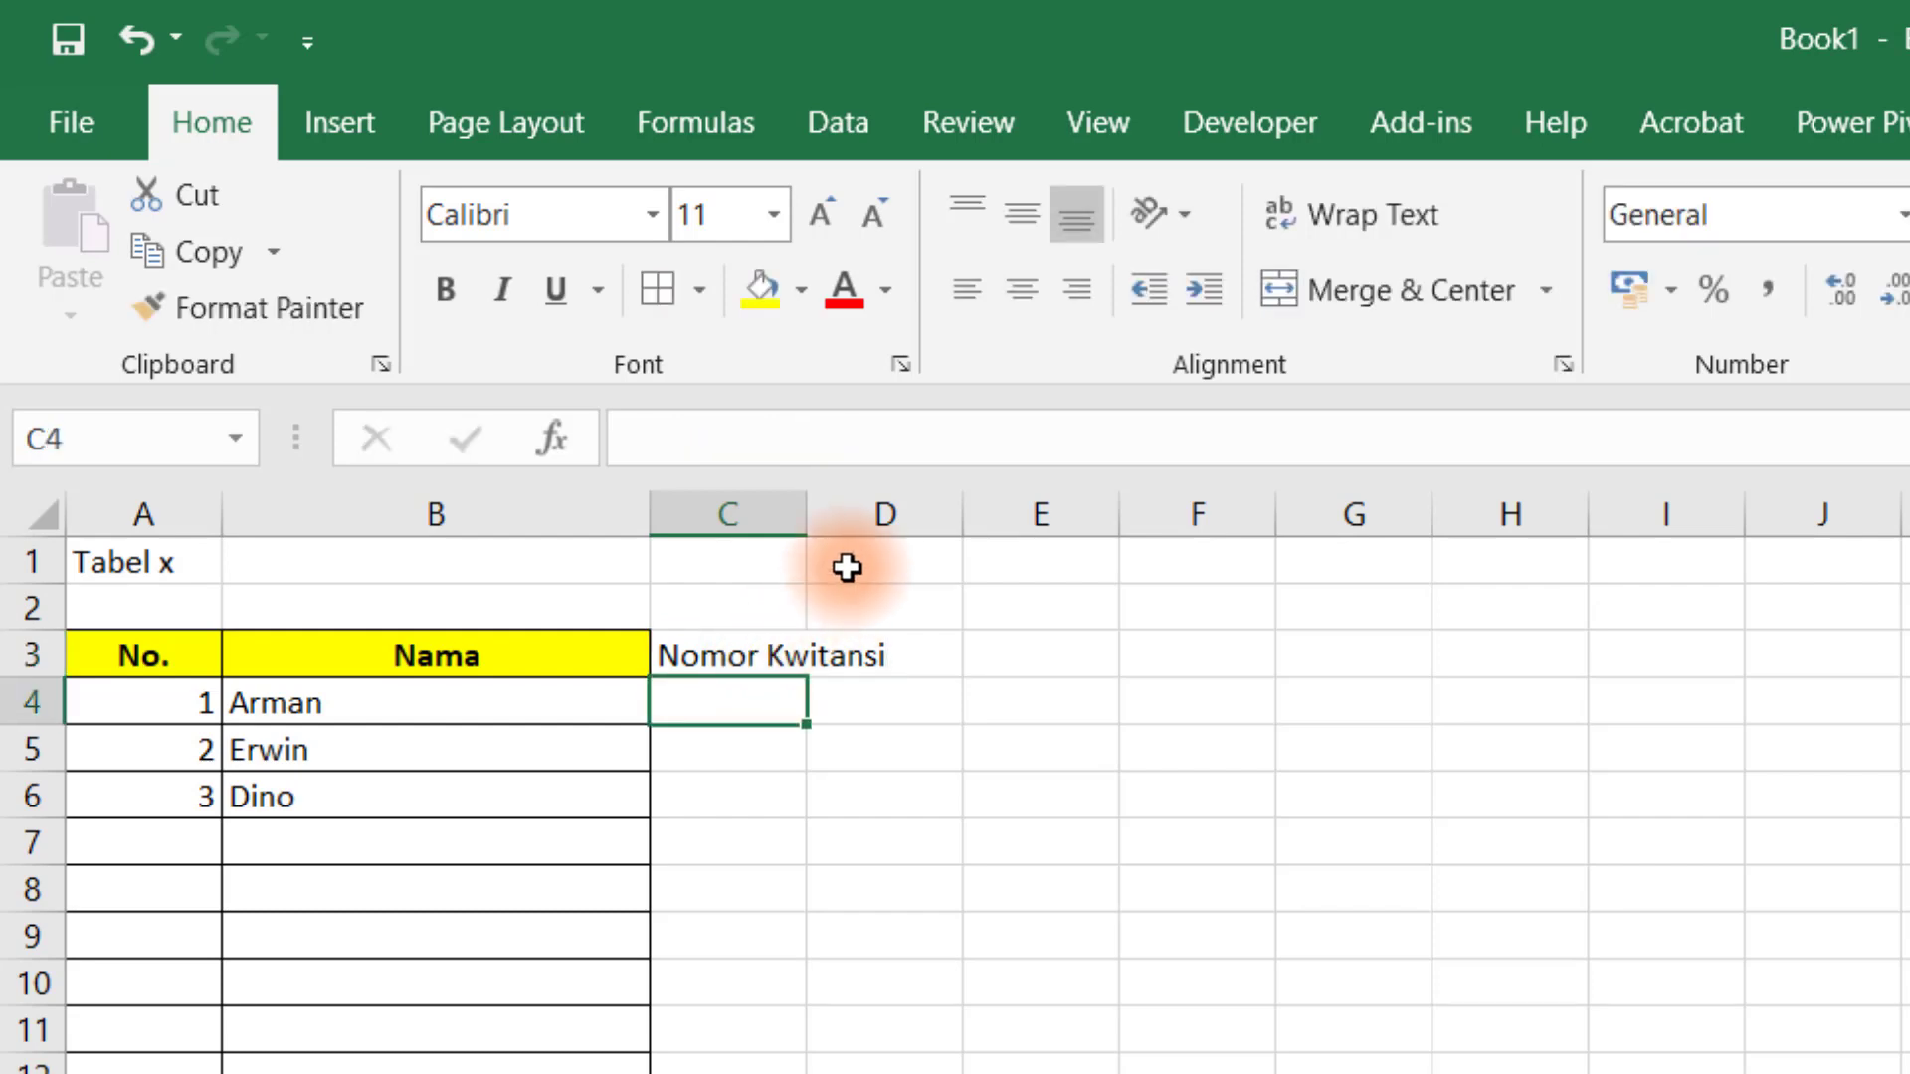
drag(810, 514, 1445, 518)
- Format header C3 with yellow fill, bold text, and horizontal and vertical centring
click(826, 660)
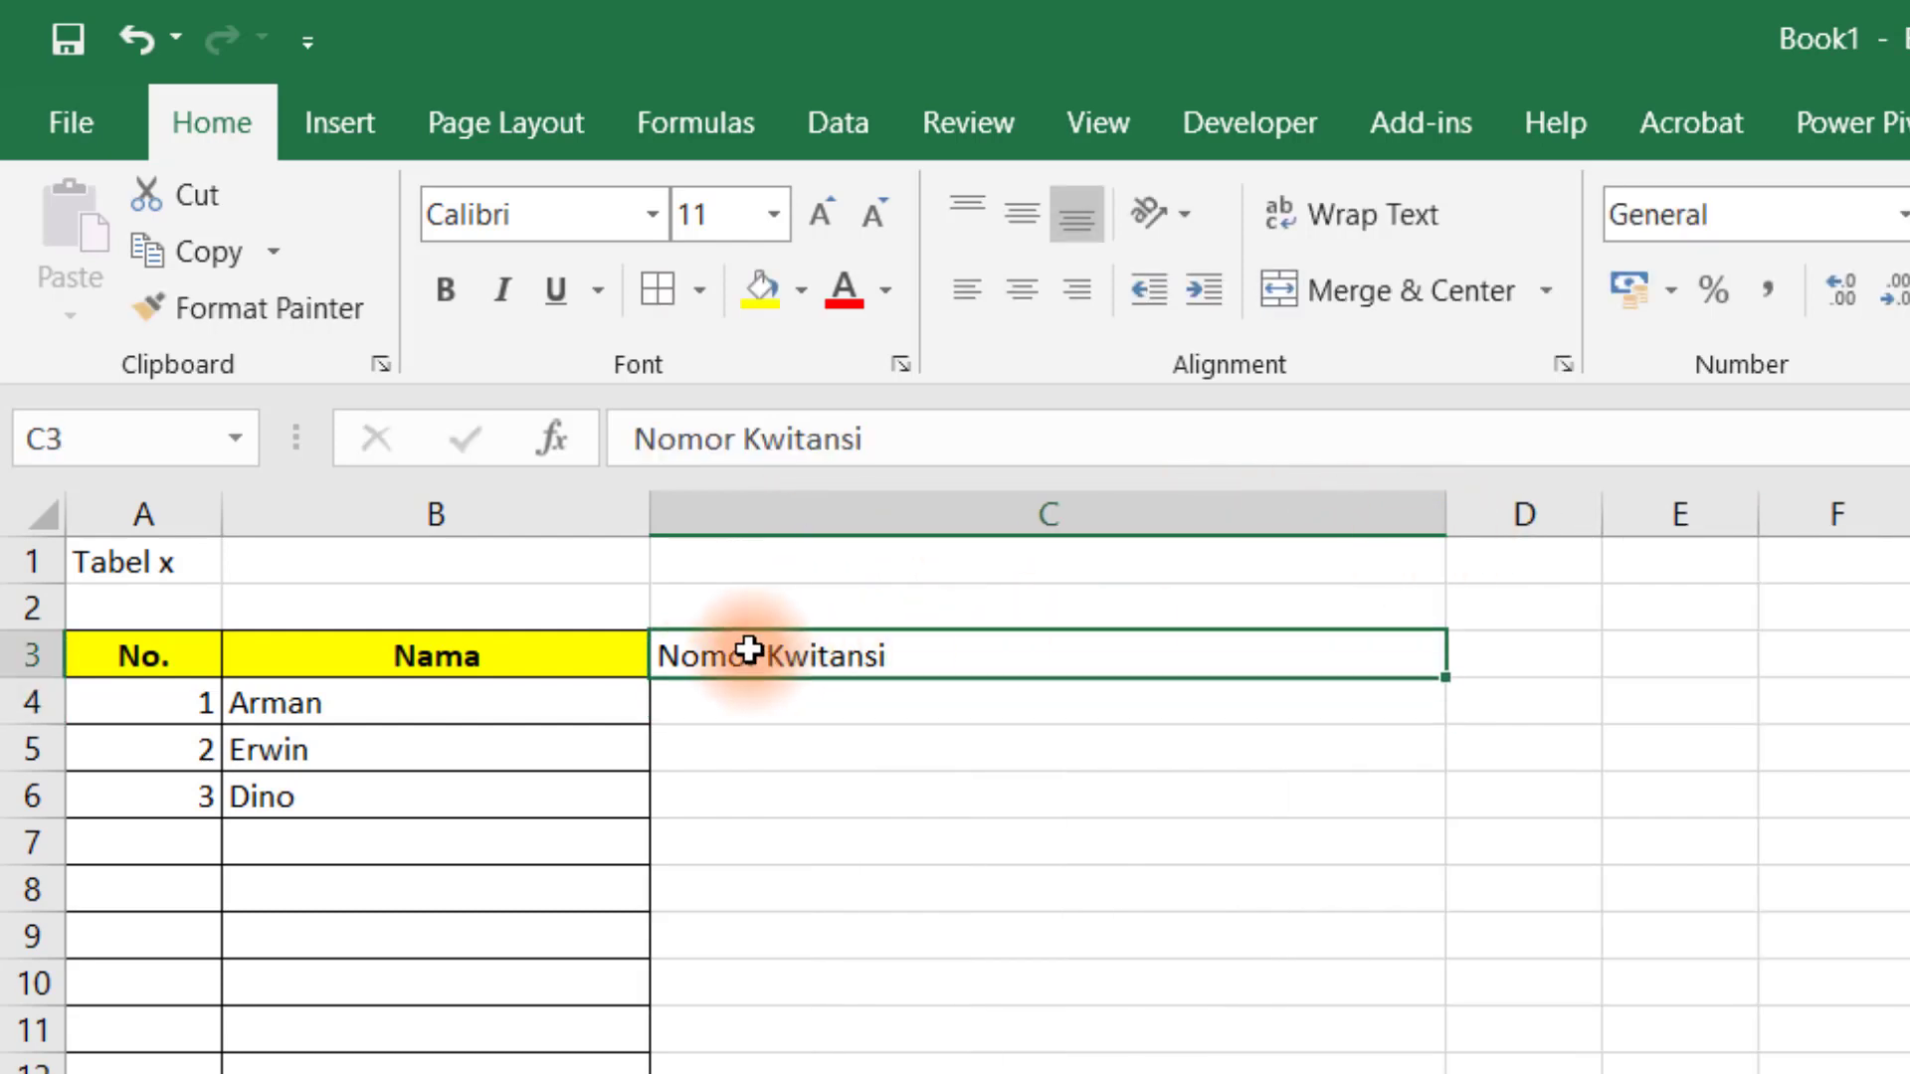
click(761, 289)
click(1021, 289)
click(989, 205)
click(1017, 207)
key(ctrl+b)
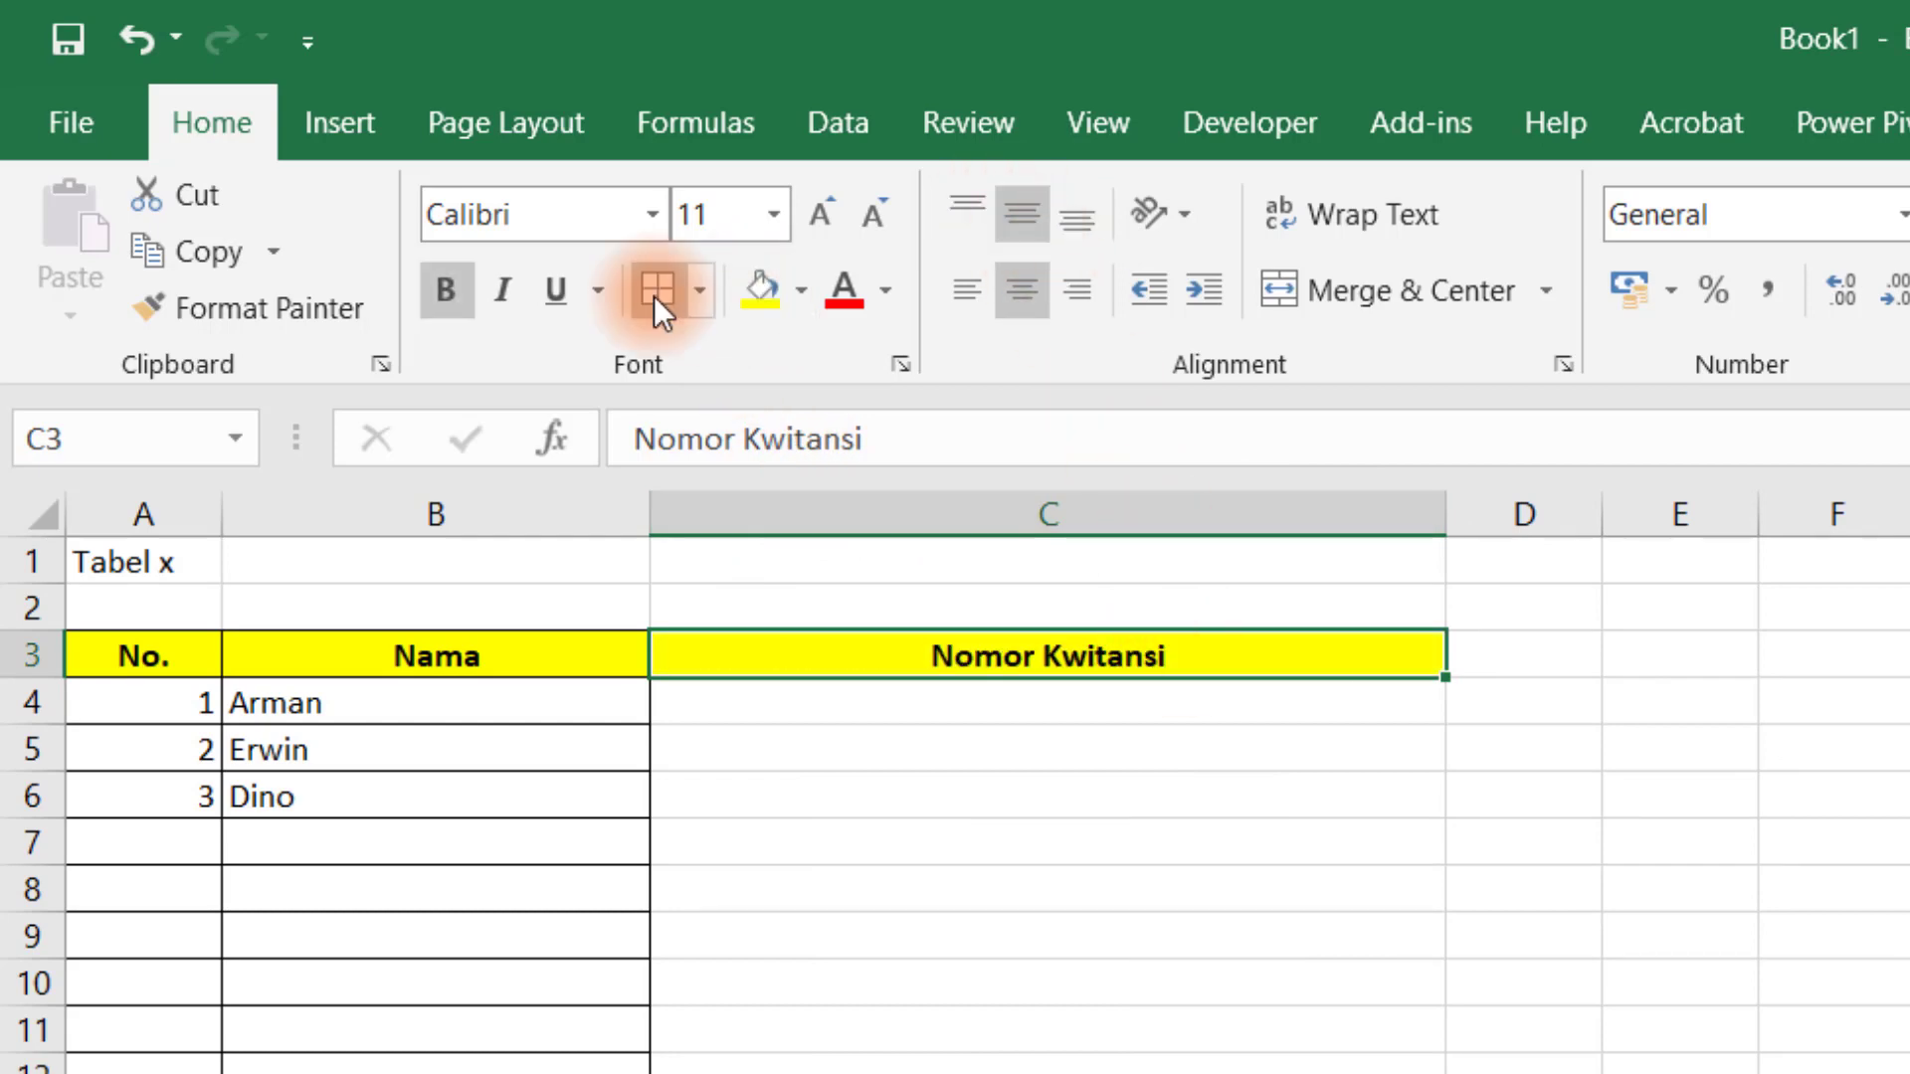
- Apply all borders to the Nomor Kwitansi column, from header C3 down to C28
drag(826, 656, 925, 1072)
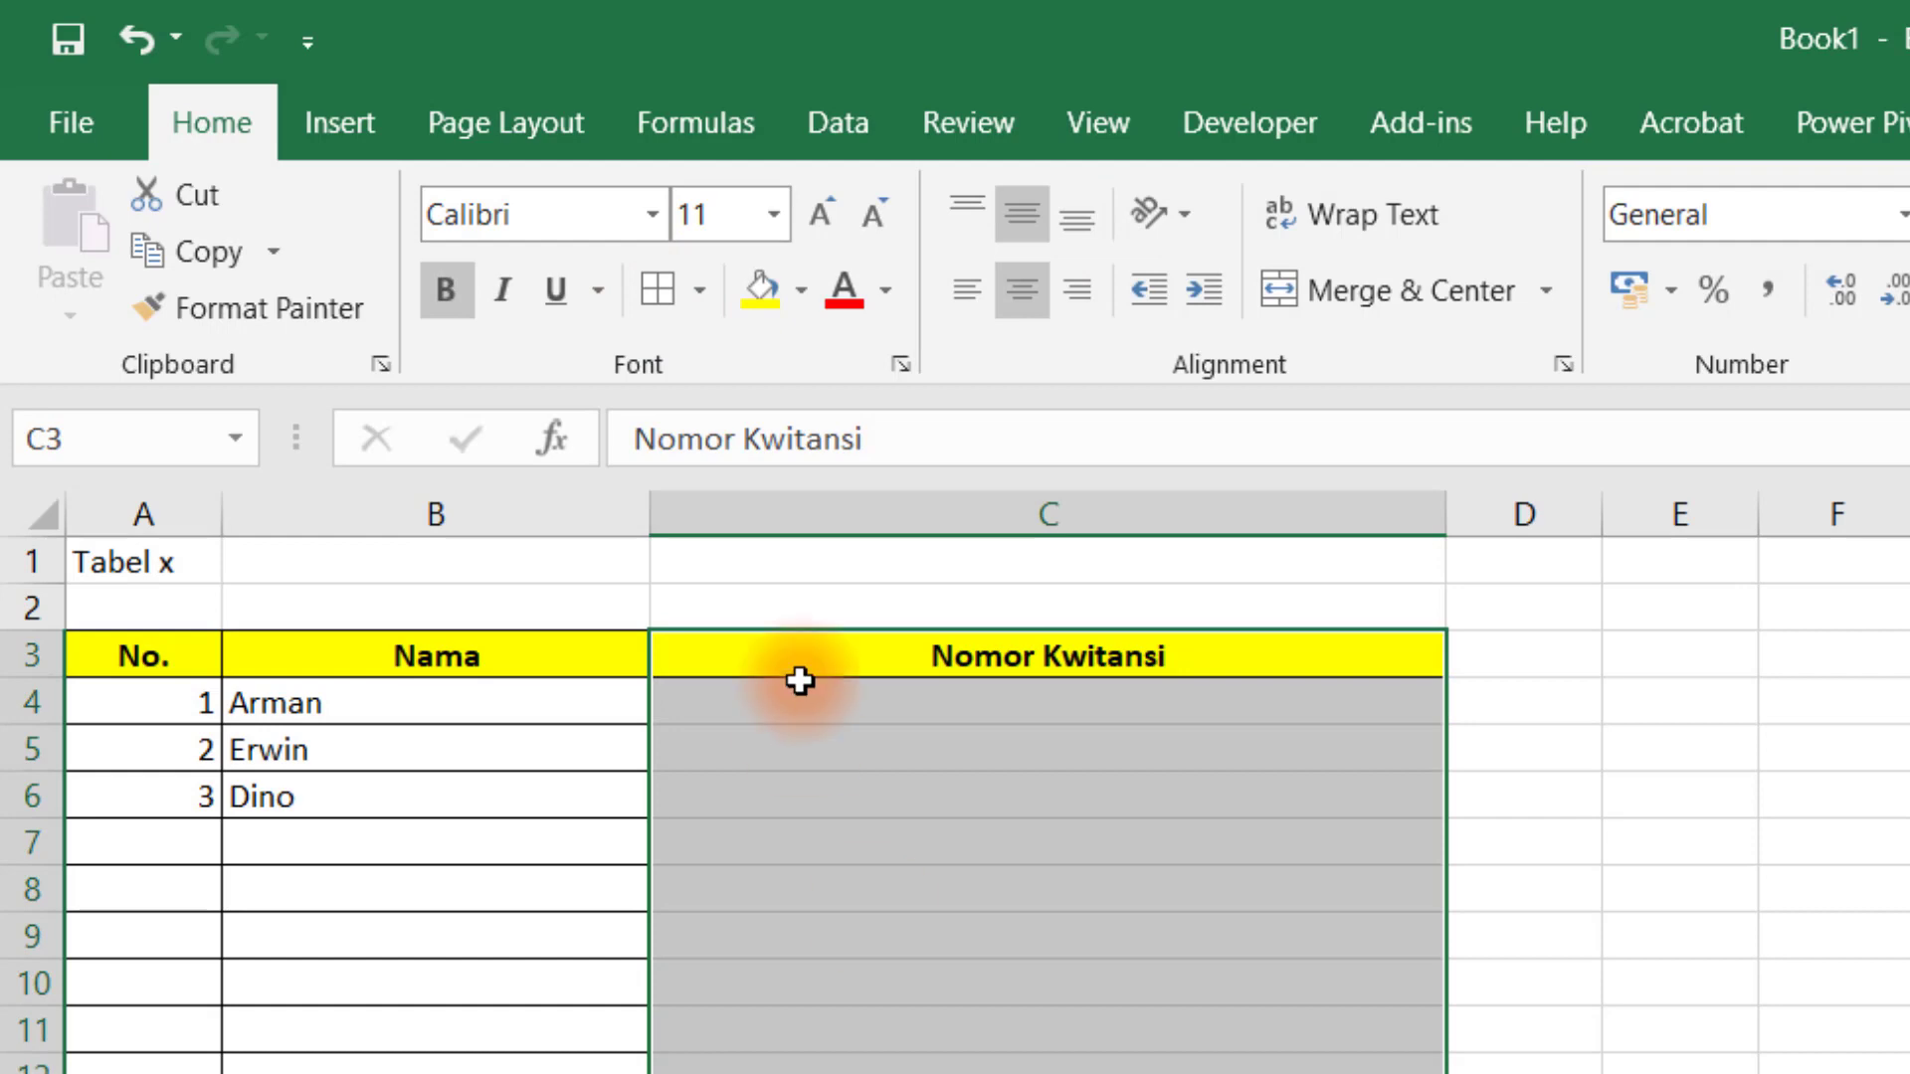
click(659, 290)
click(904, 703)
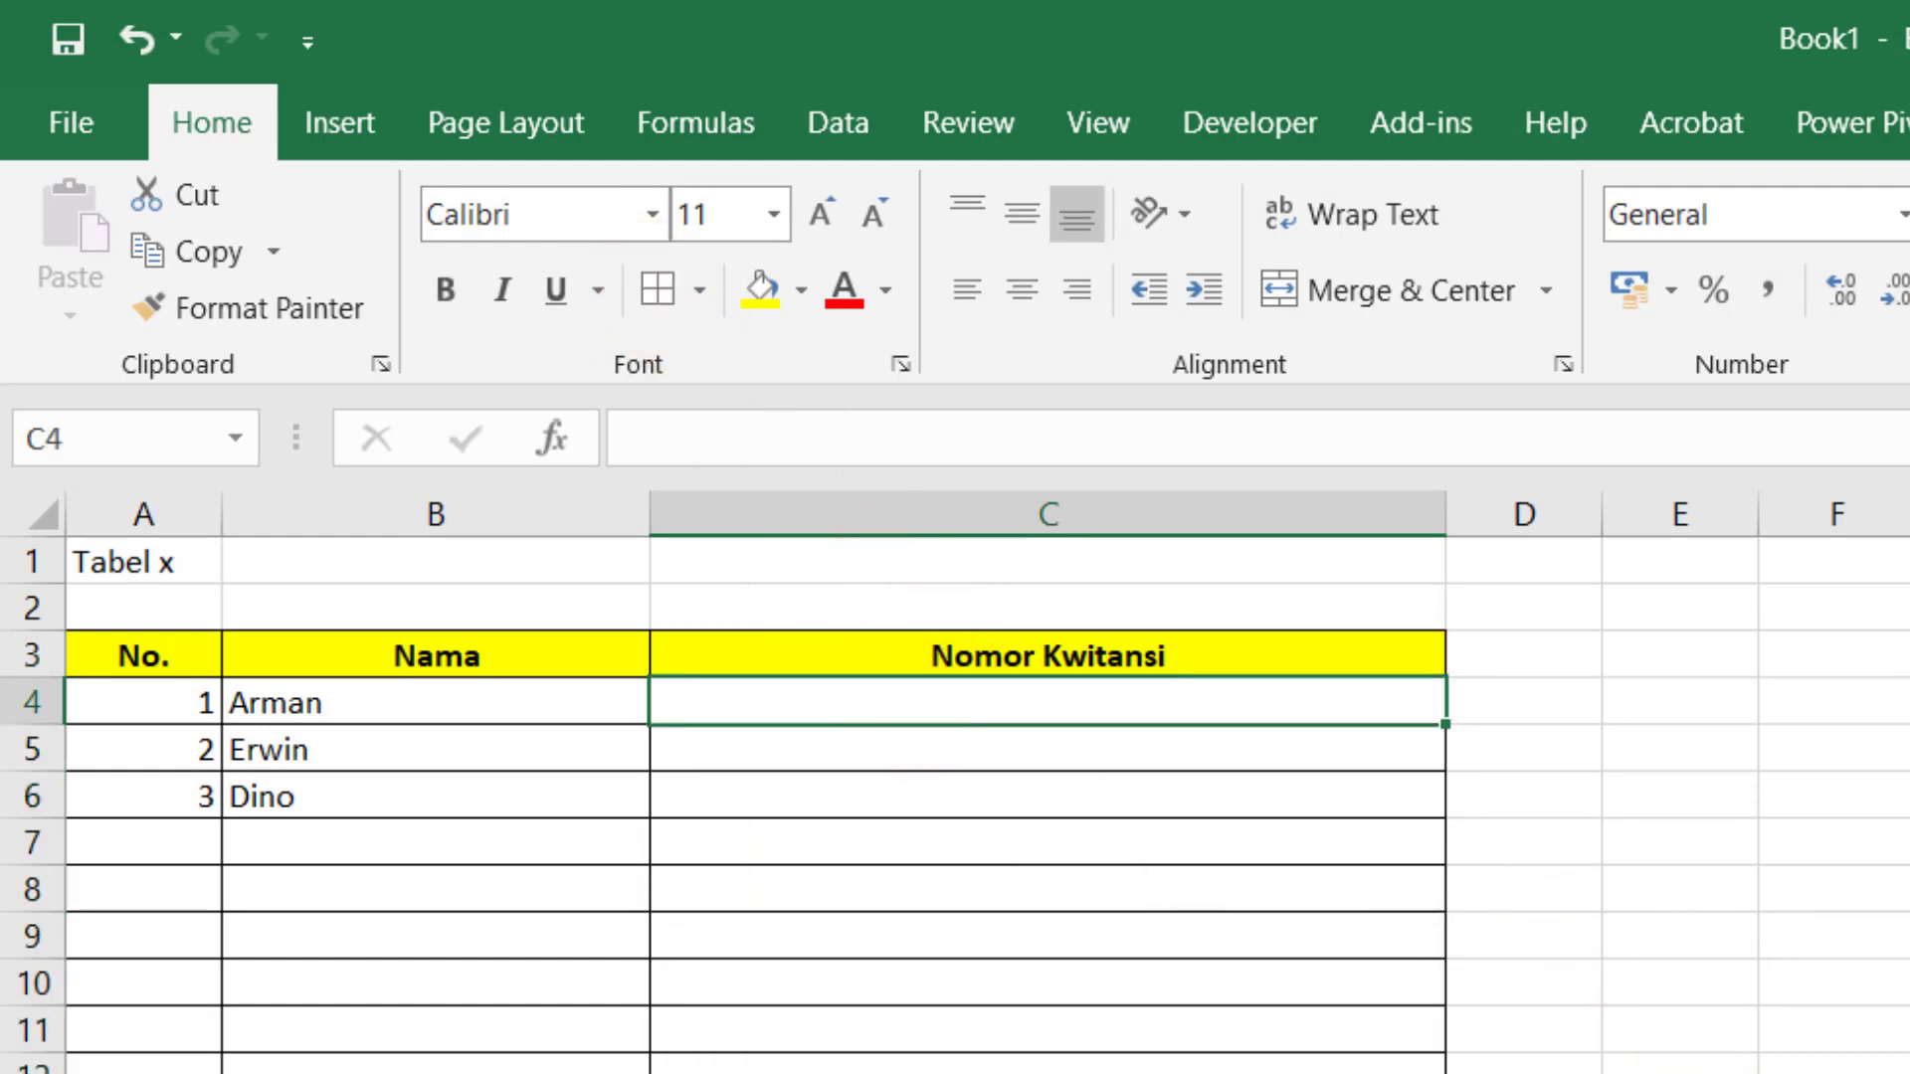
- Enter the receipt number pattern Nomor/PEL.EXCEL_BASIC/PESERTA/KEU/VII/2020 in cell C2, above the Nomor Kwitansi header
key(Up)
key(Up)
text(Nomor/)
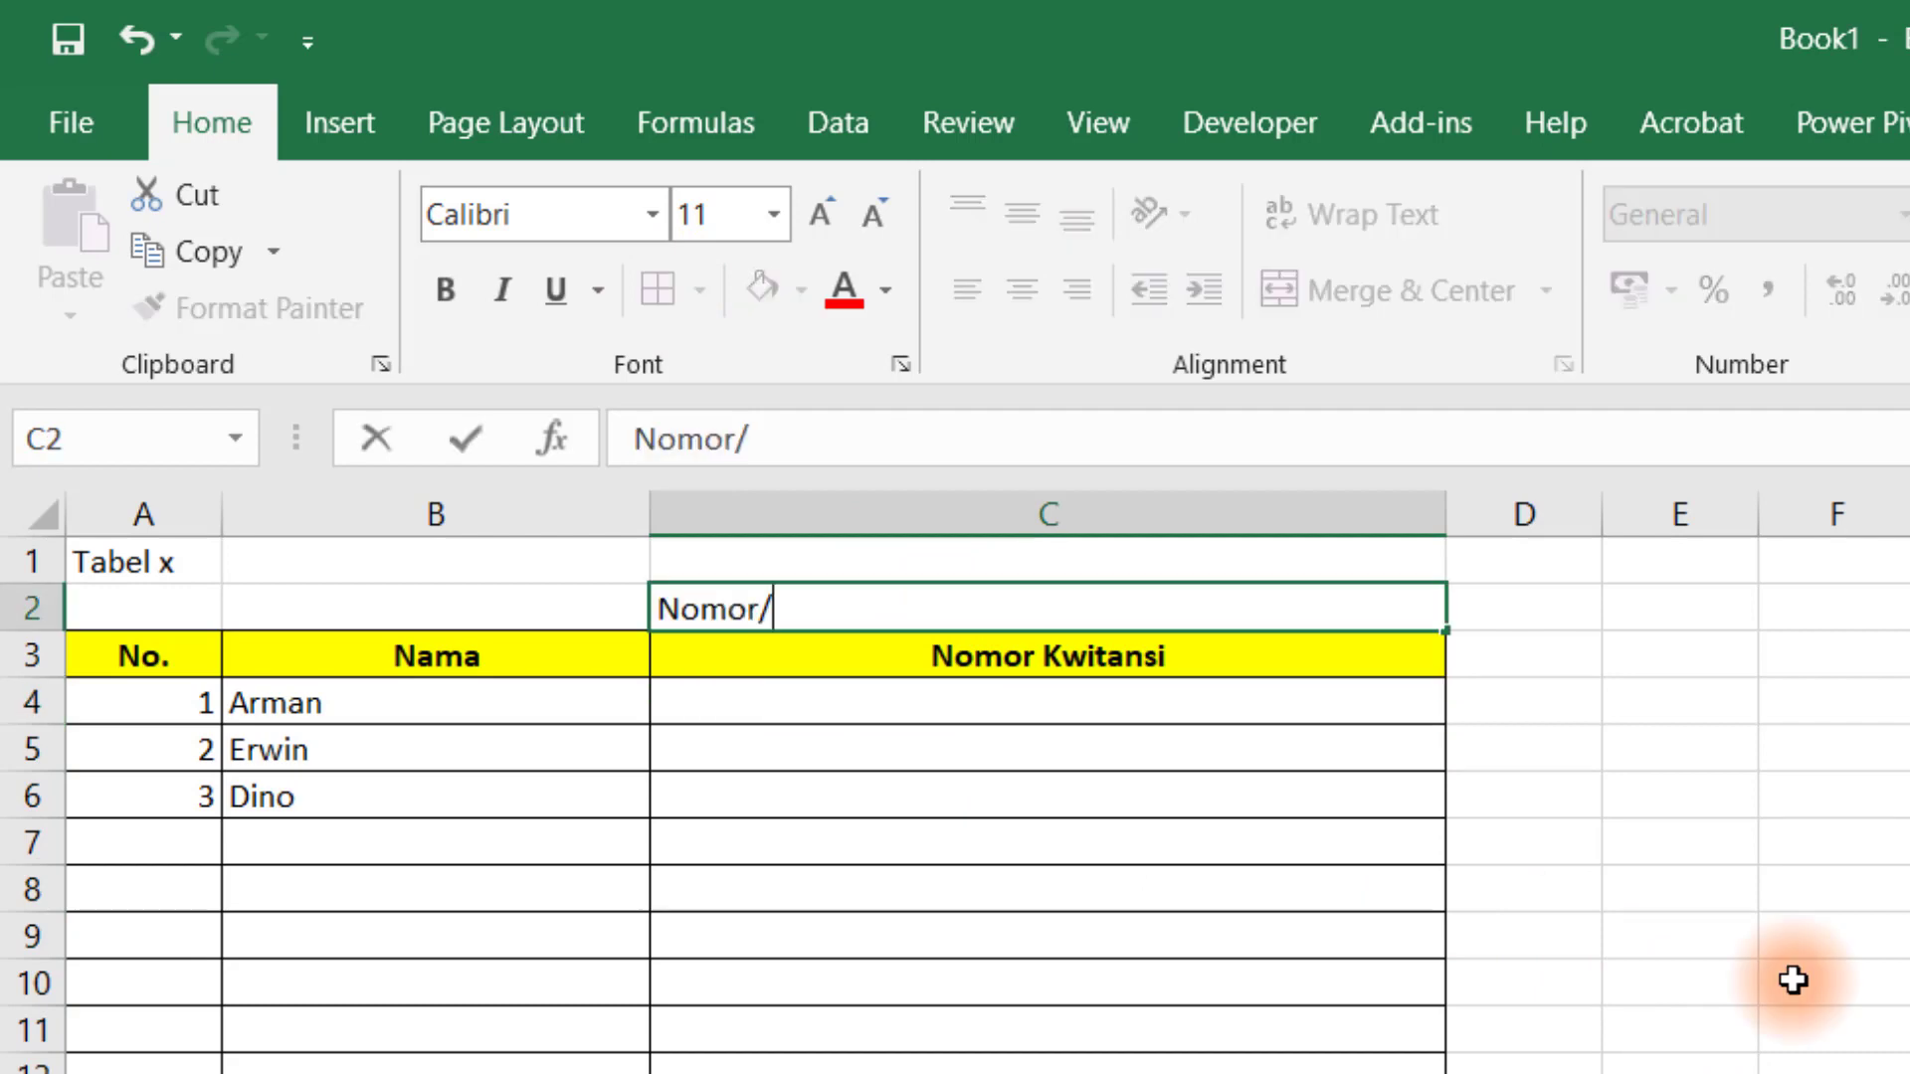
text(PEL.E)
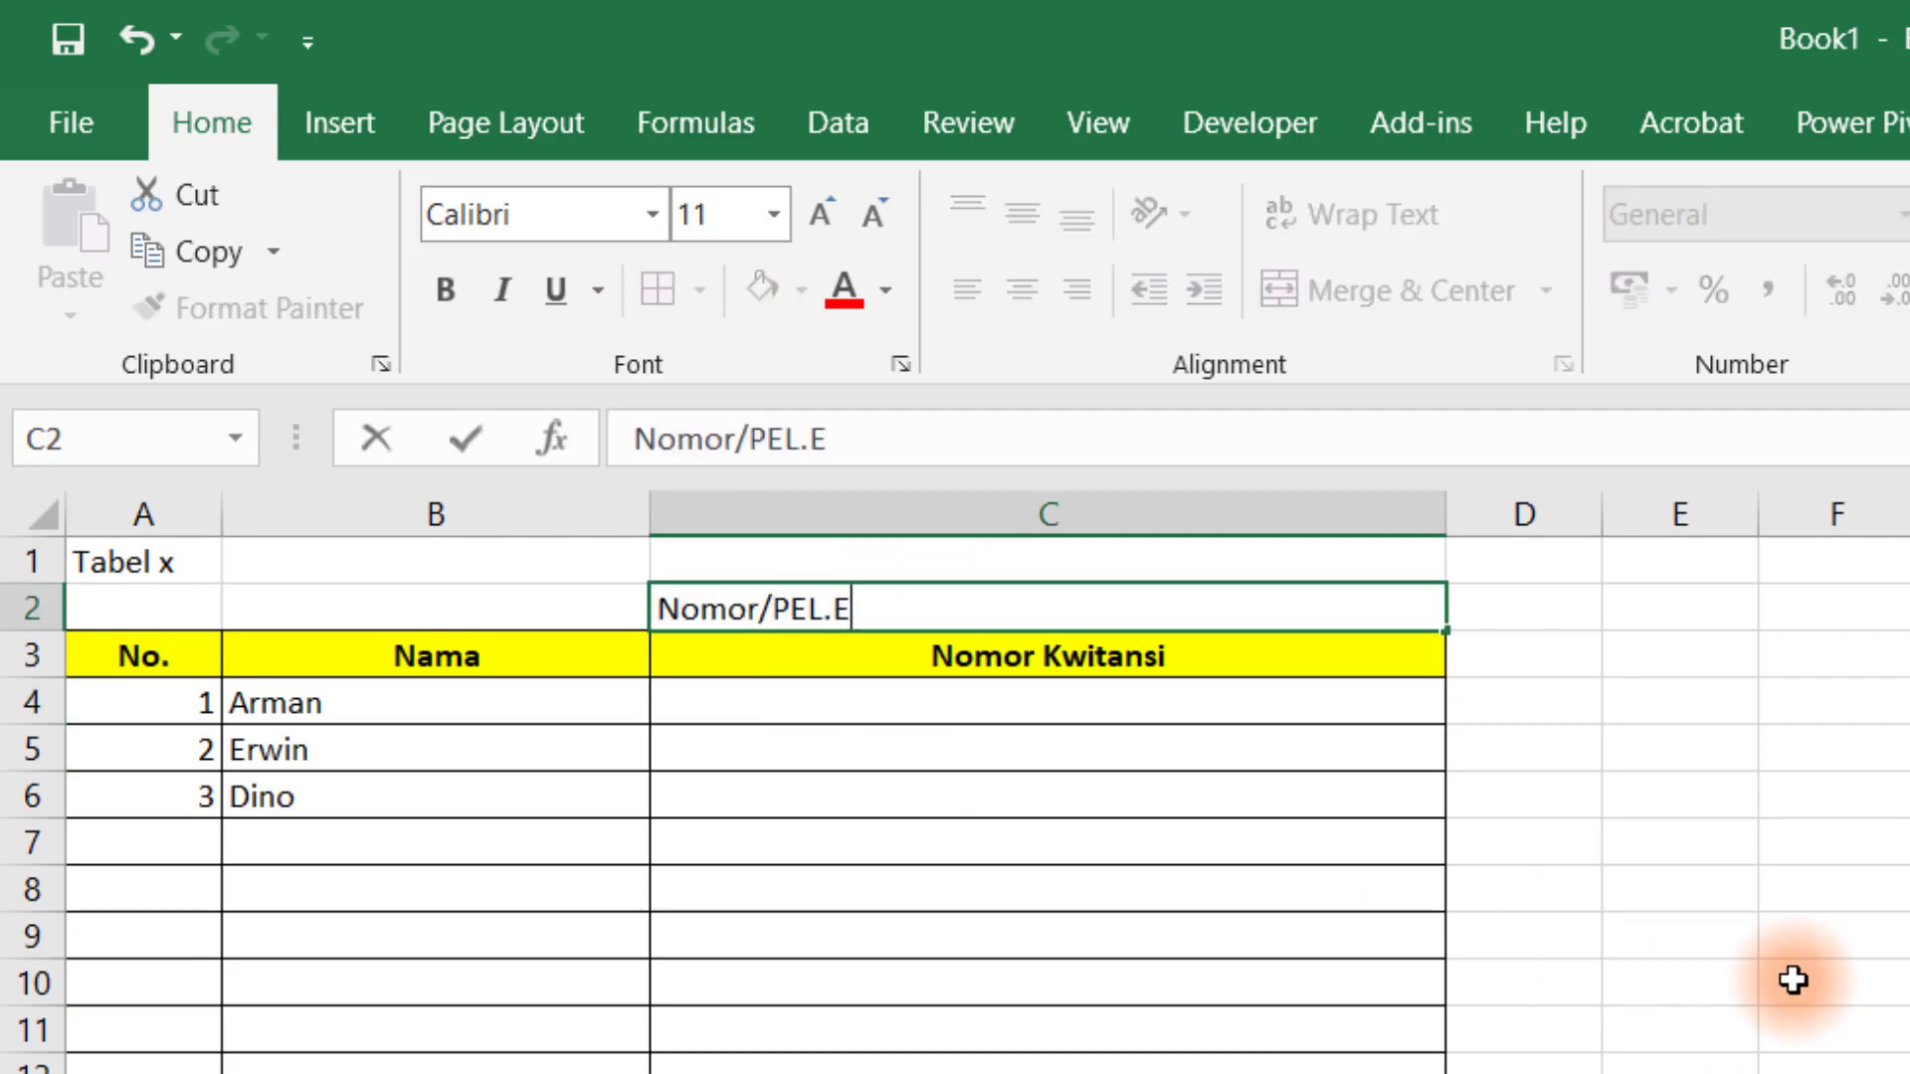
text(XCEL_B)
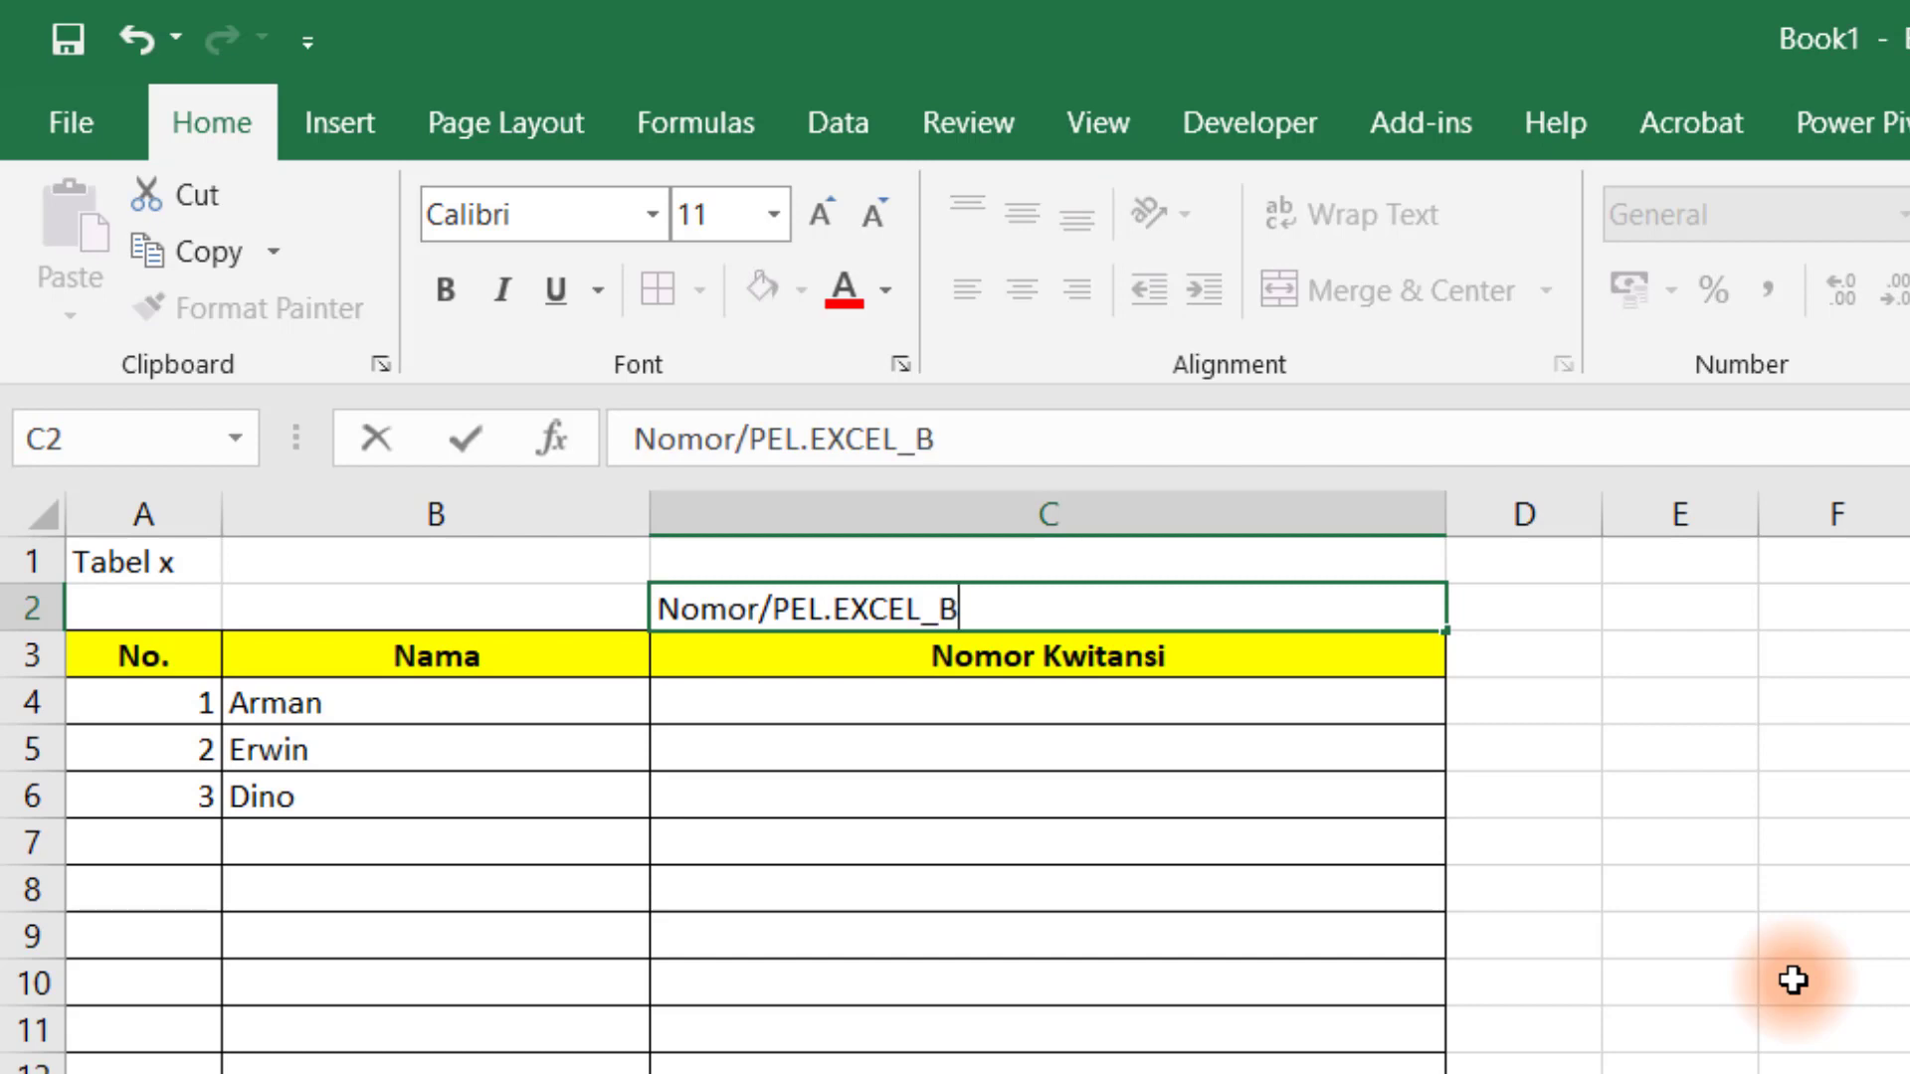
text(ASIC/)
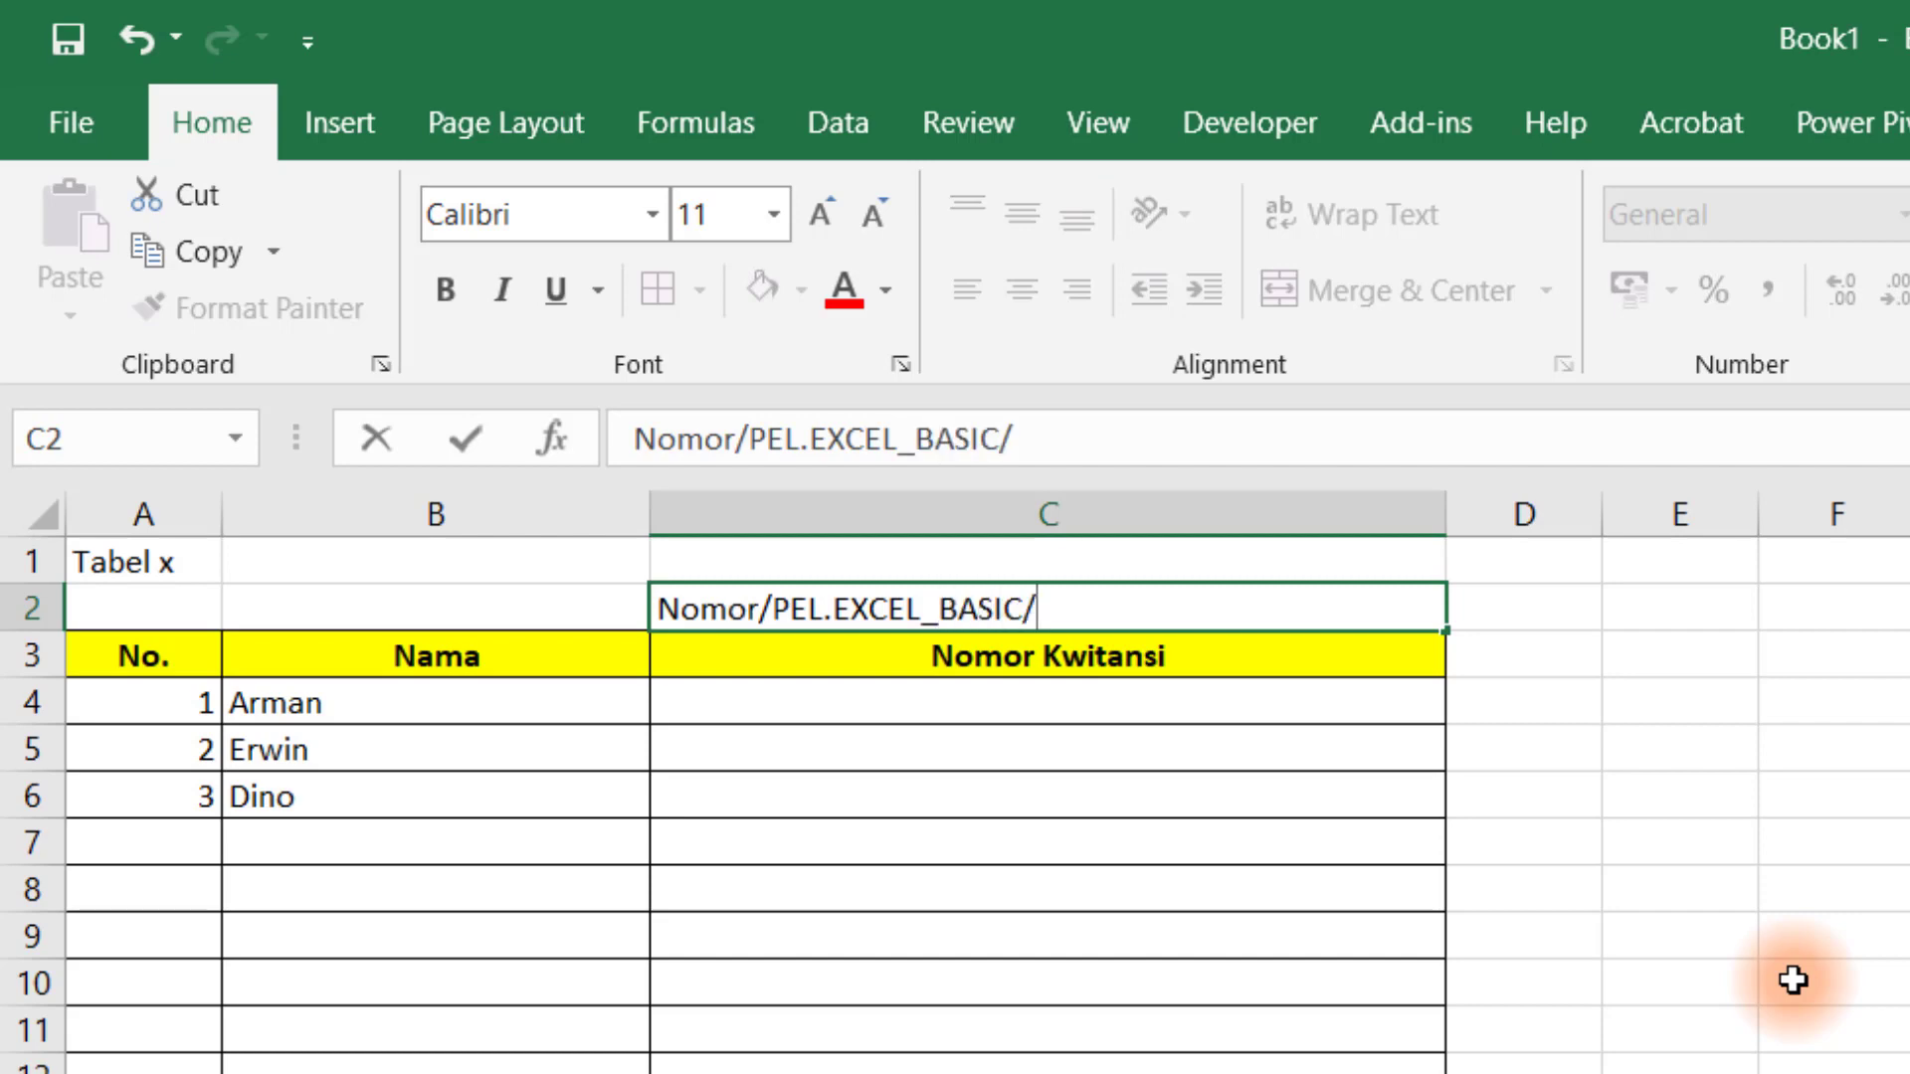
text(PESERTA)
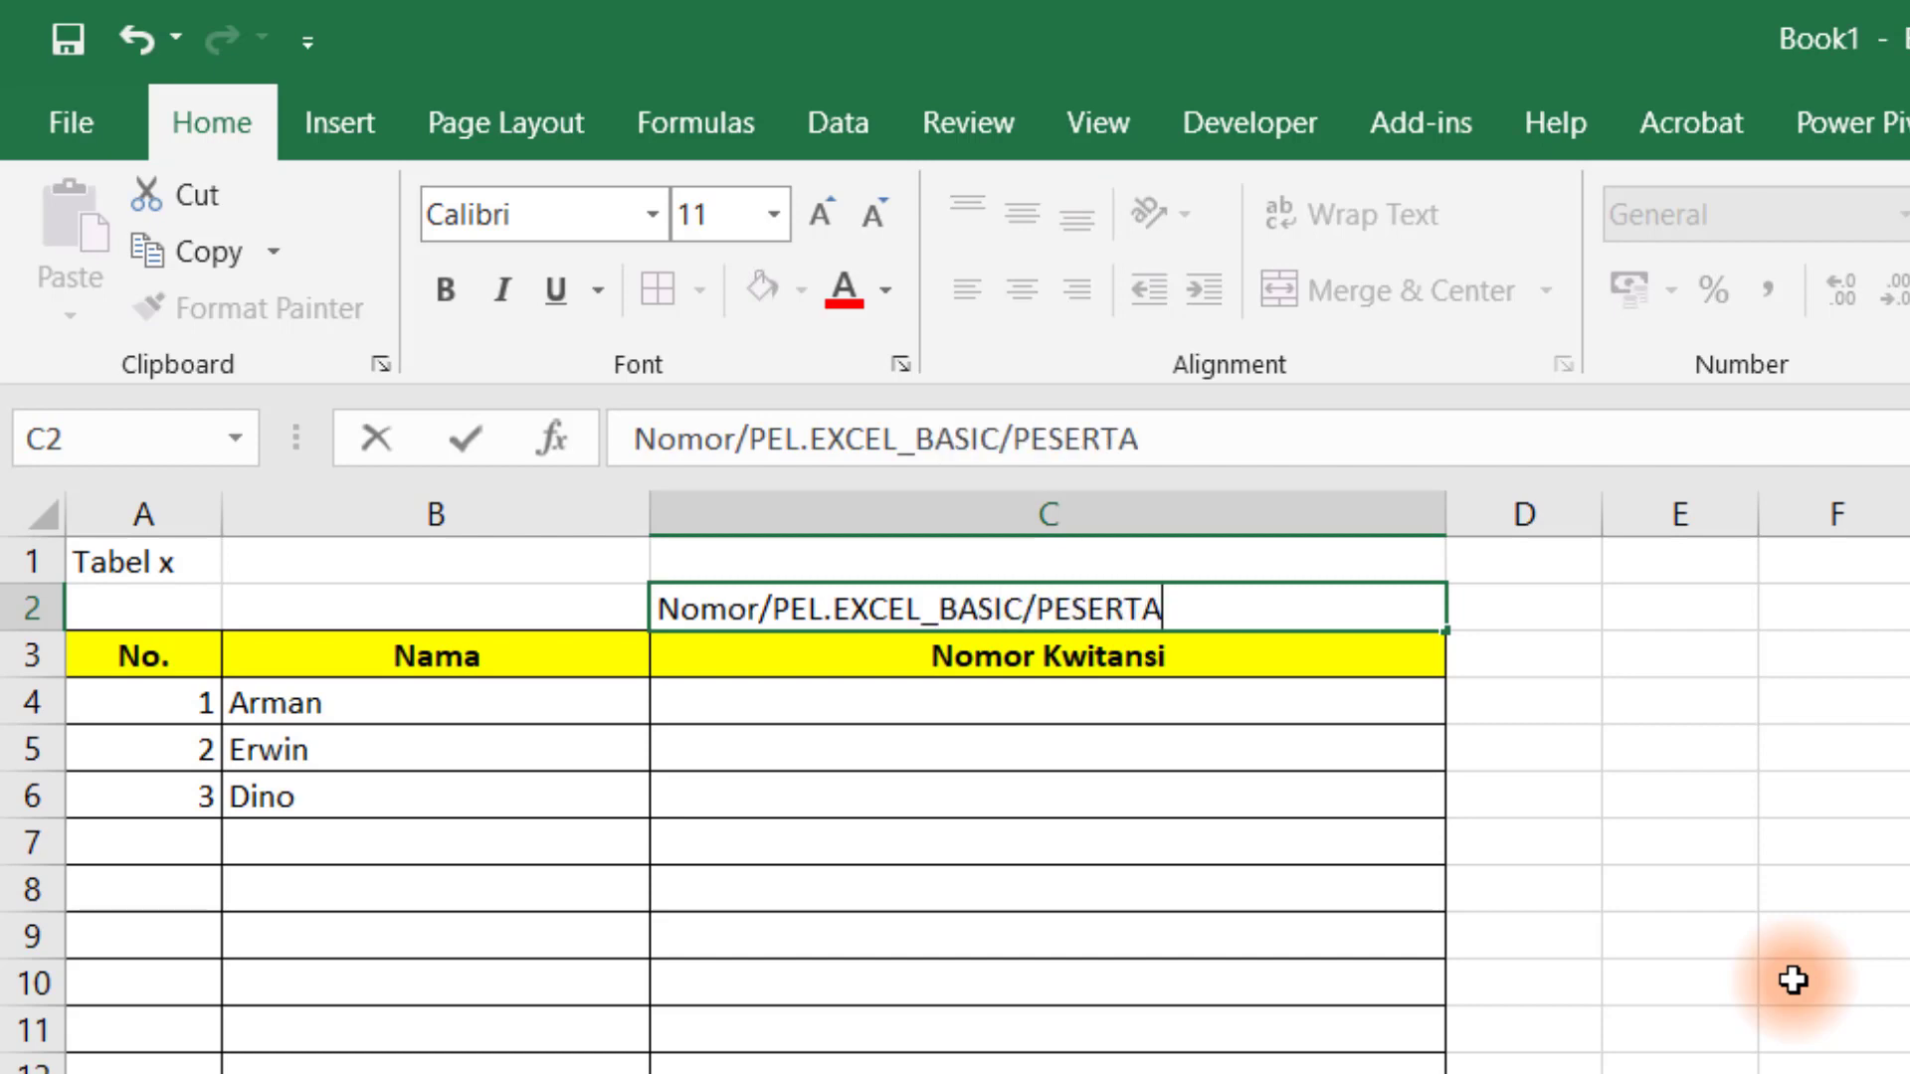
text(/KEU/)
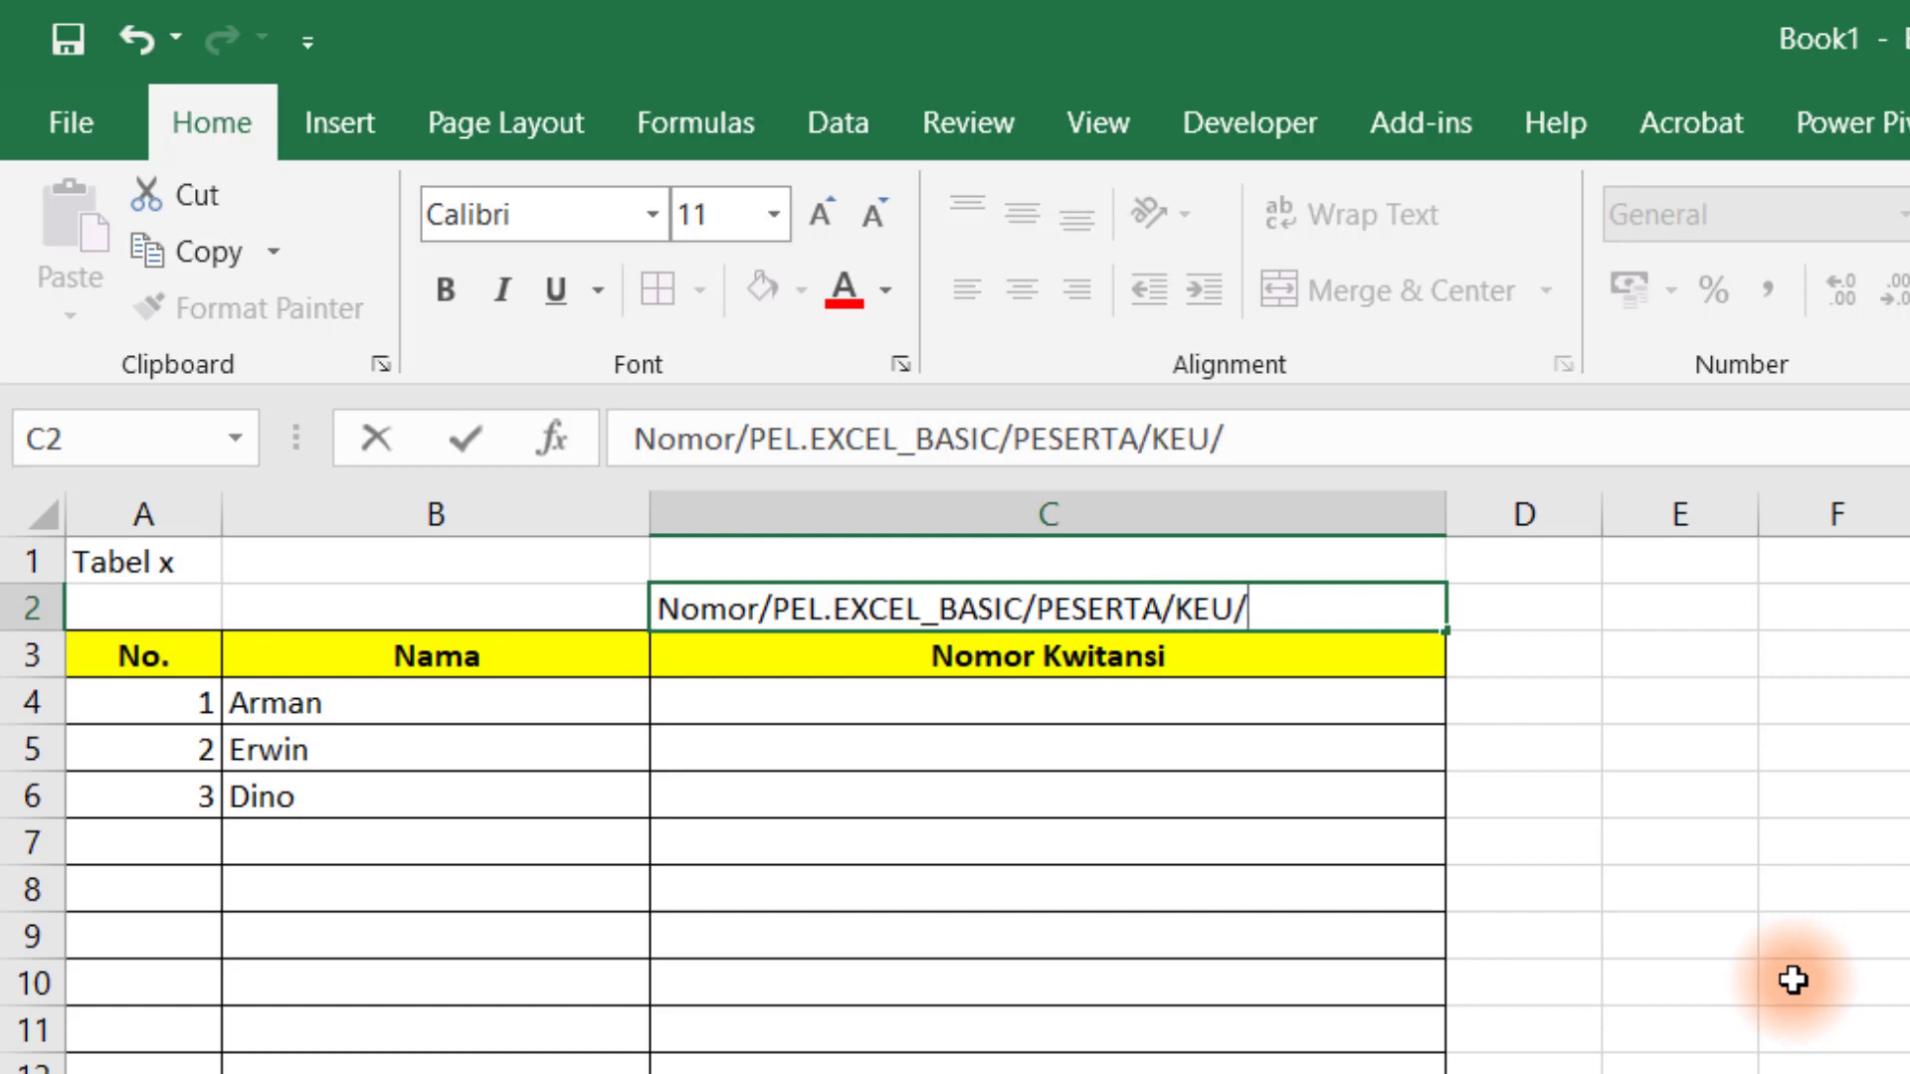
text(VII/)
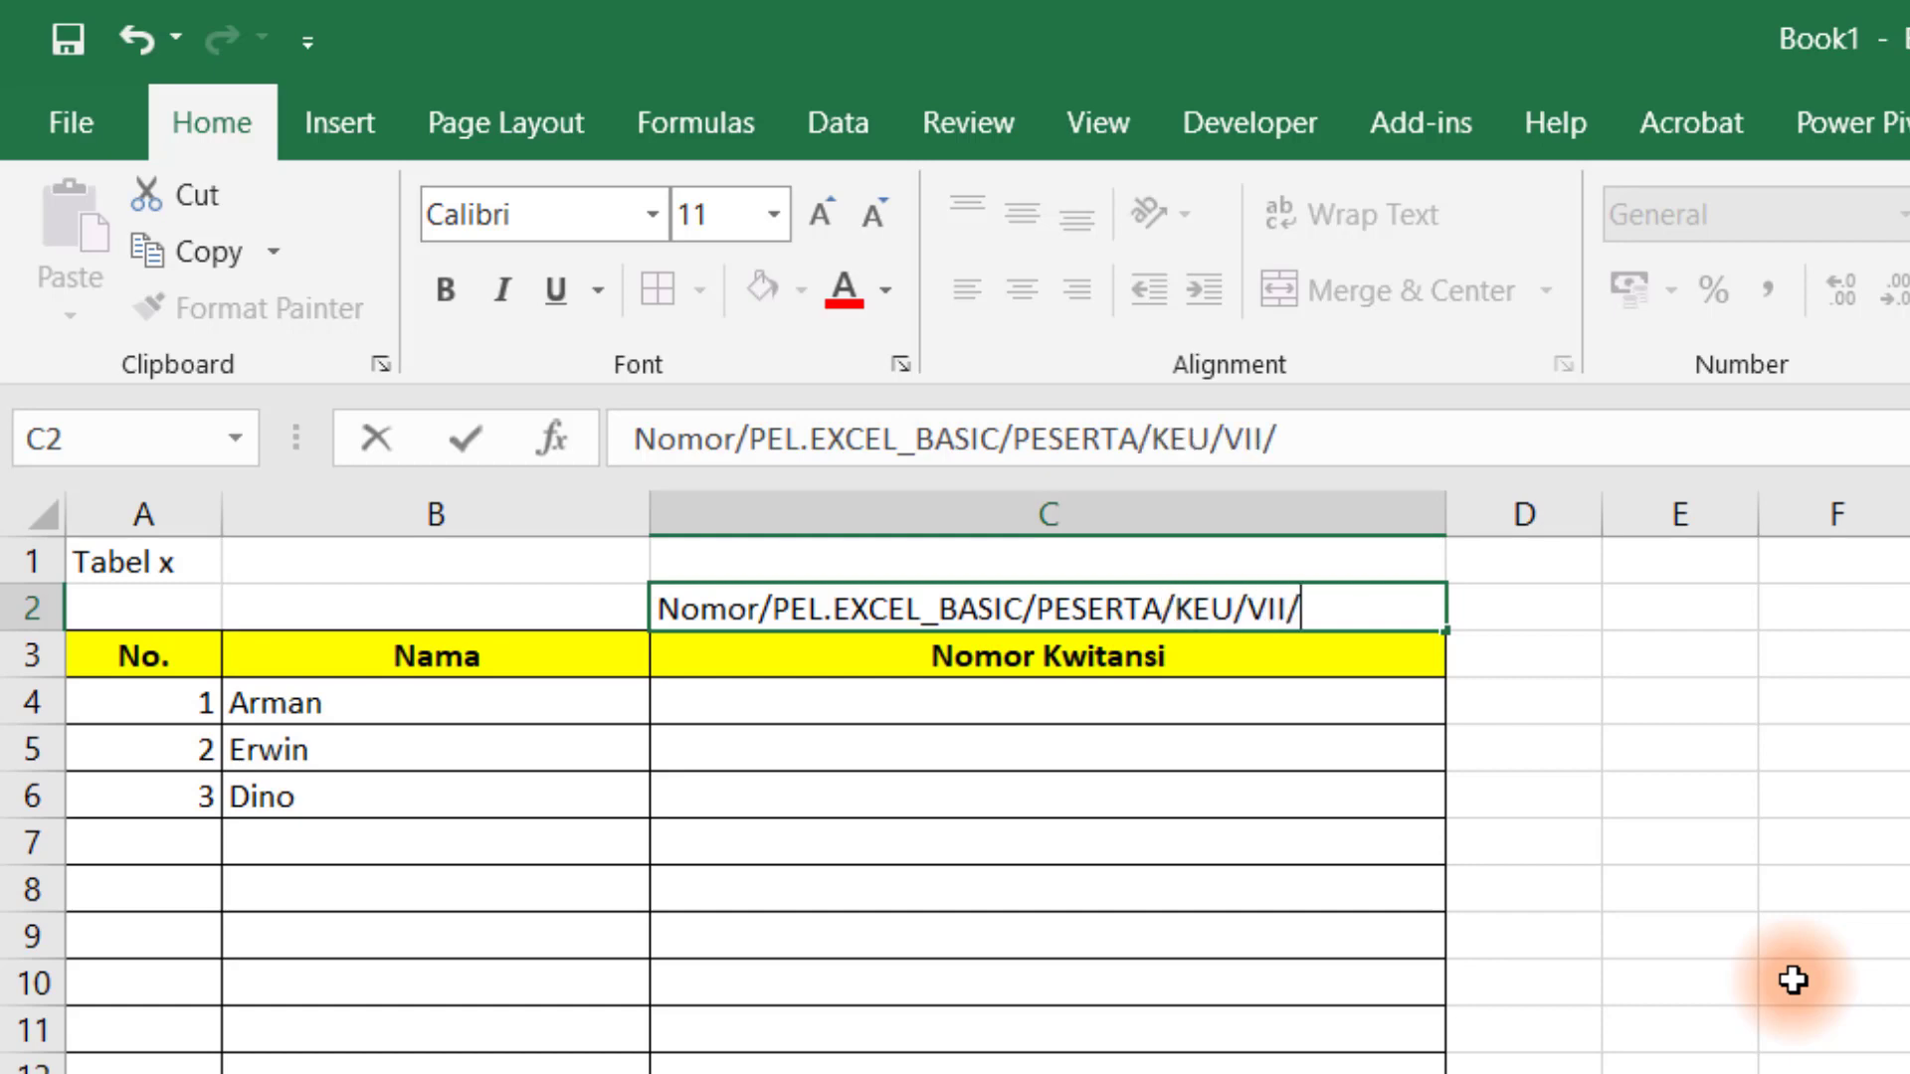
text(2020)
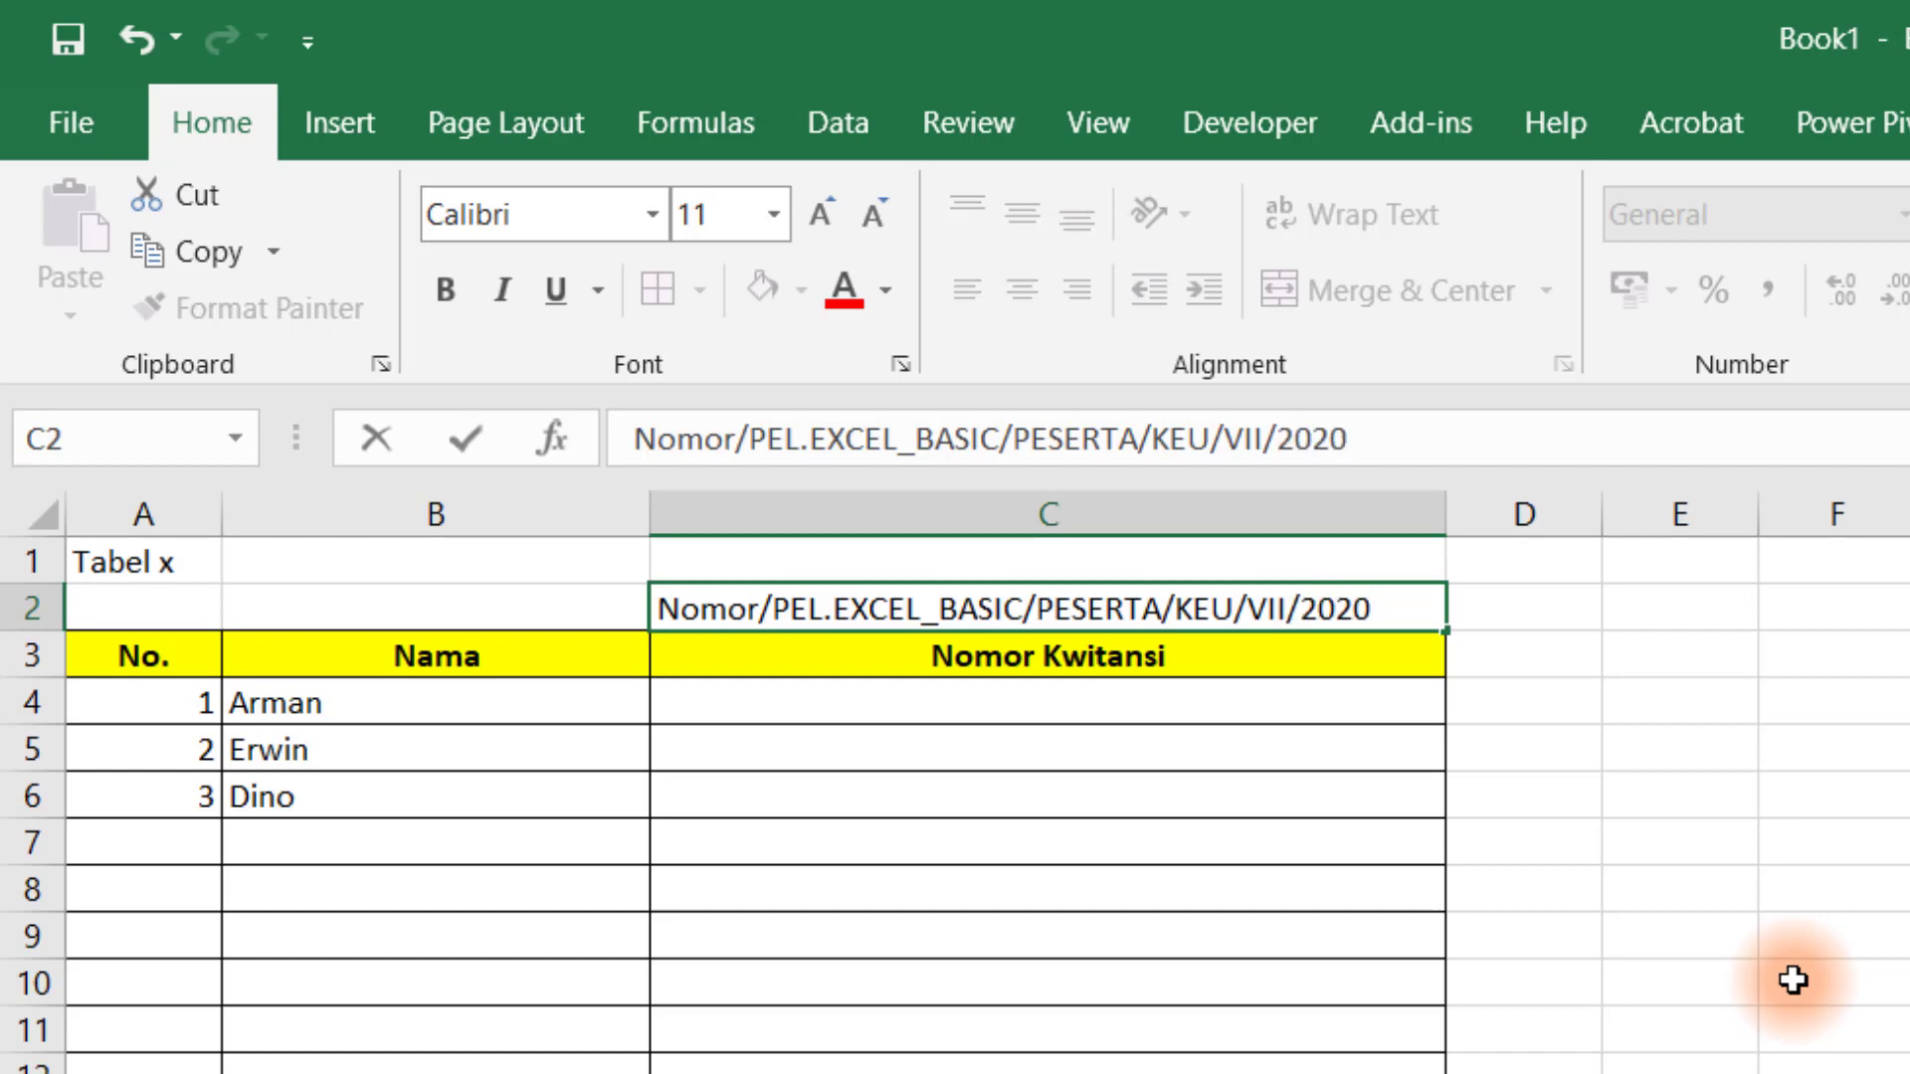
key(Return)
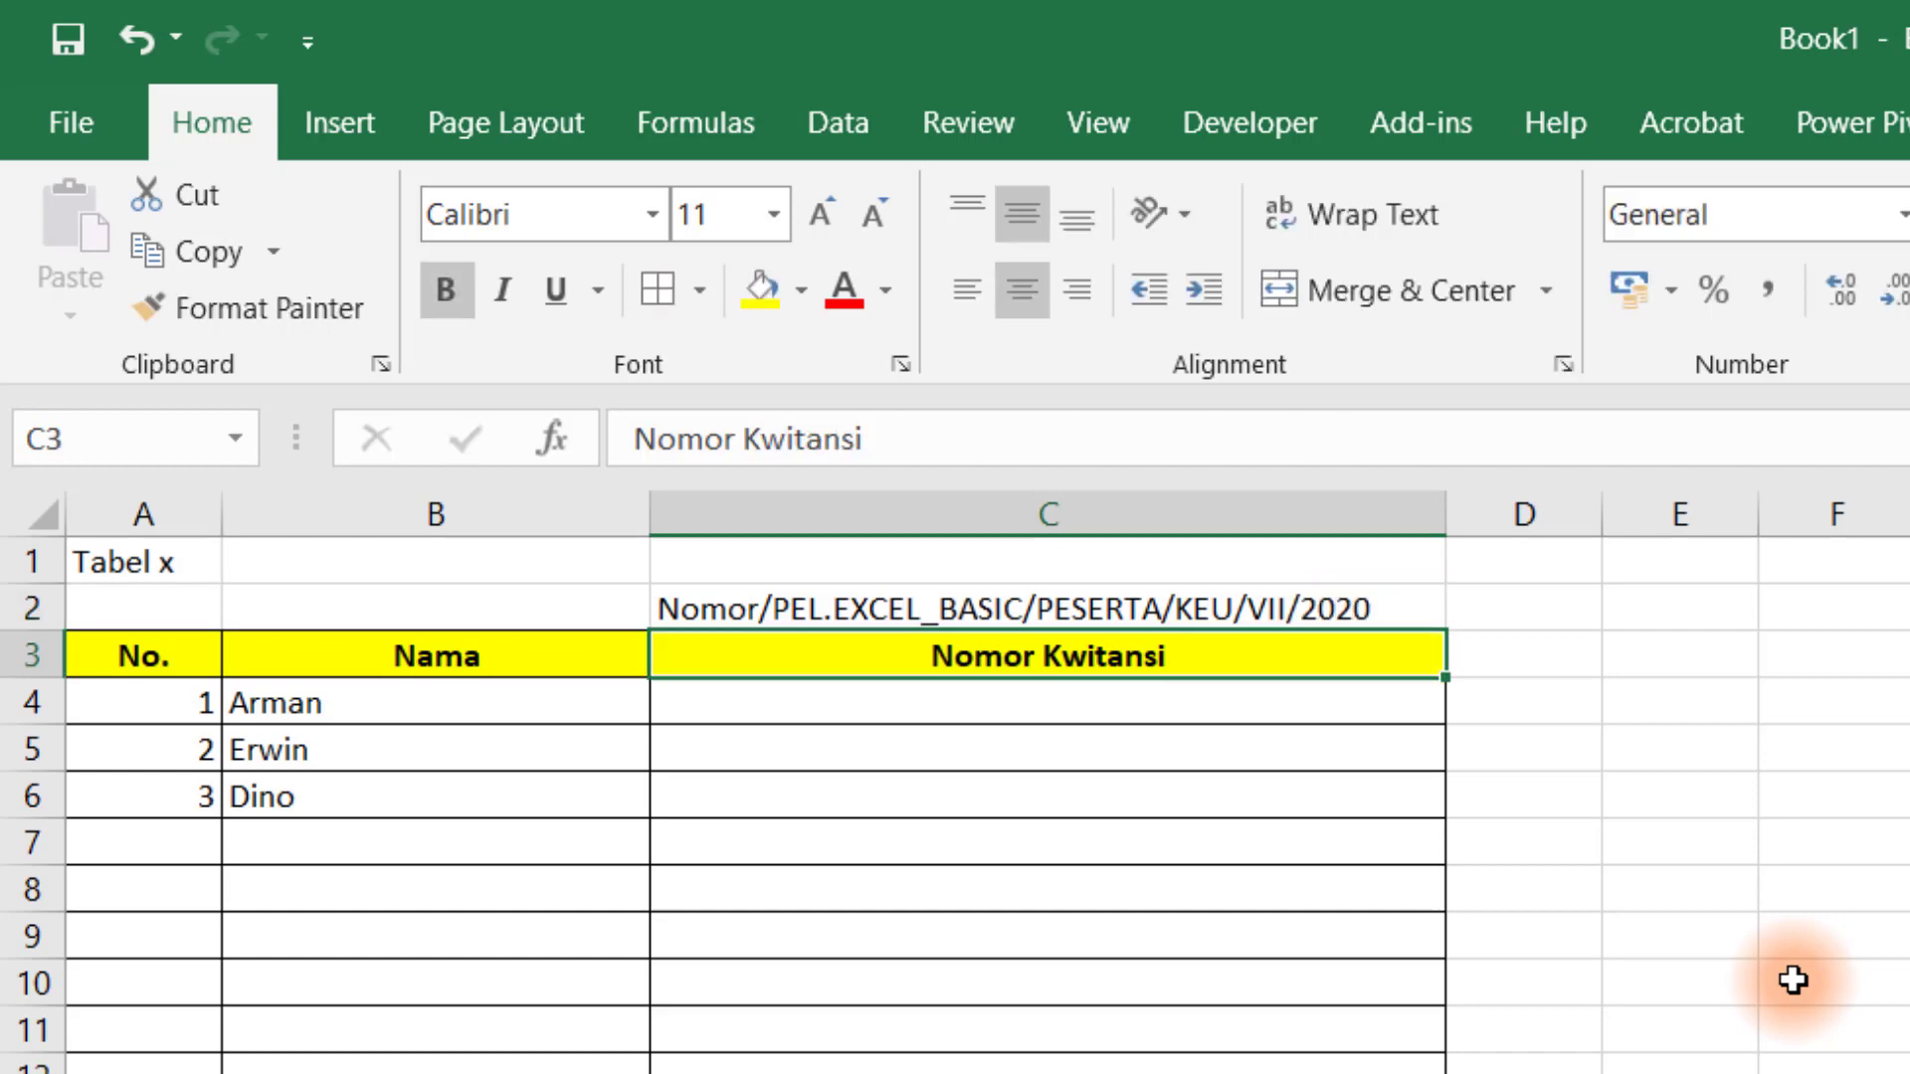
- Colour only the word Nomor in cell C2 red
click(718, 600)
click(675, 439)
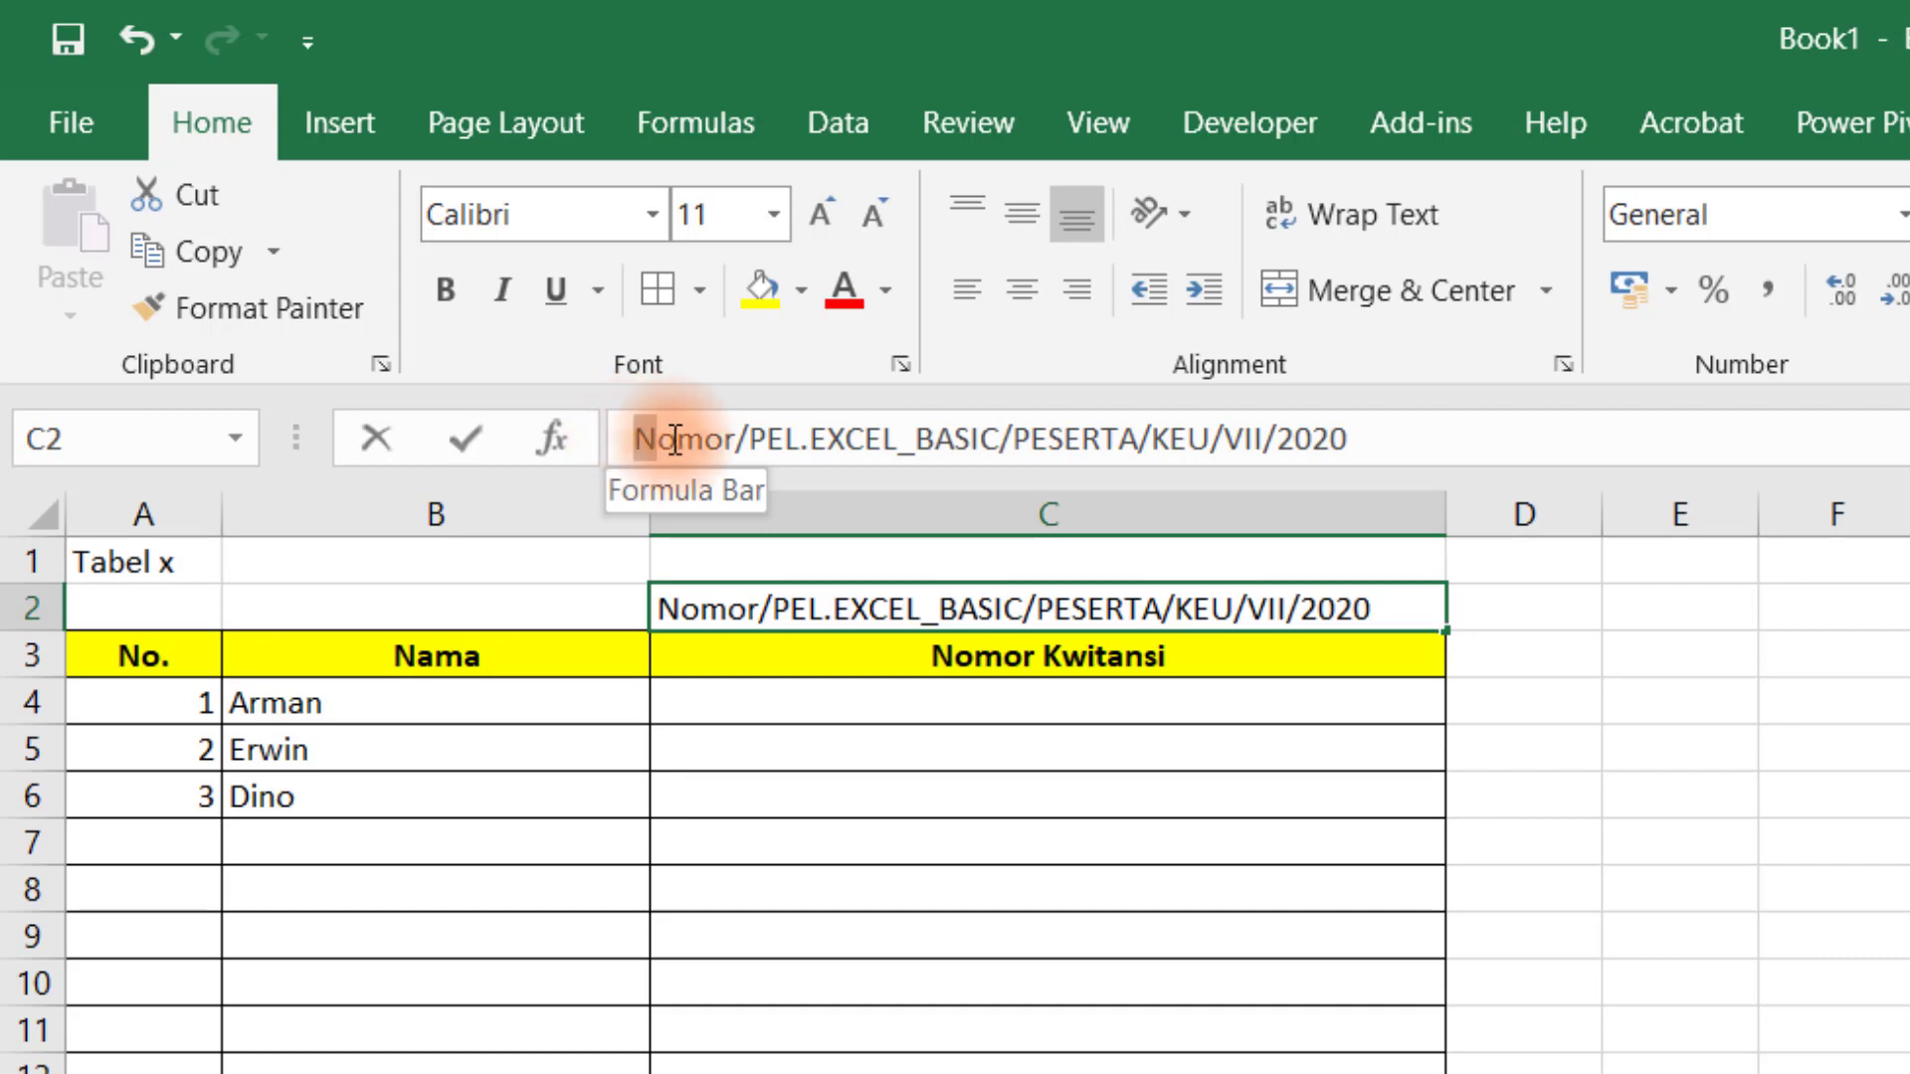
drag(674, 439, 740, 430)
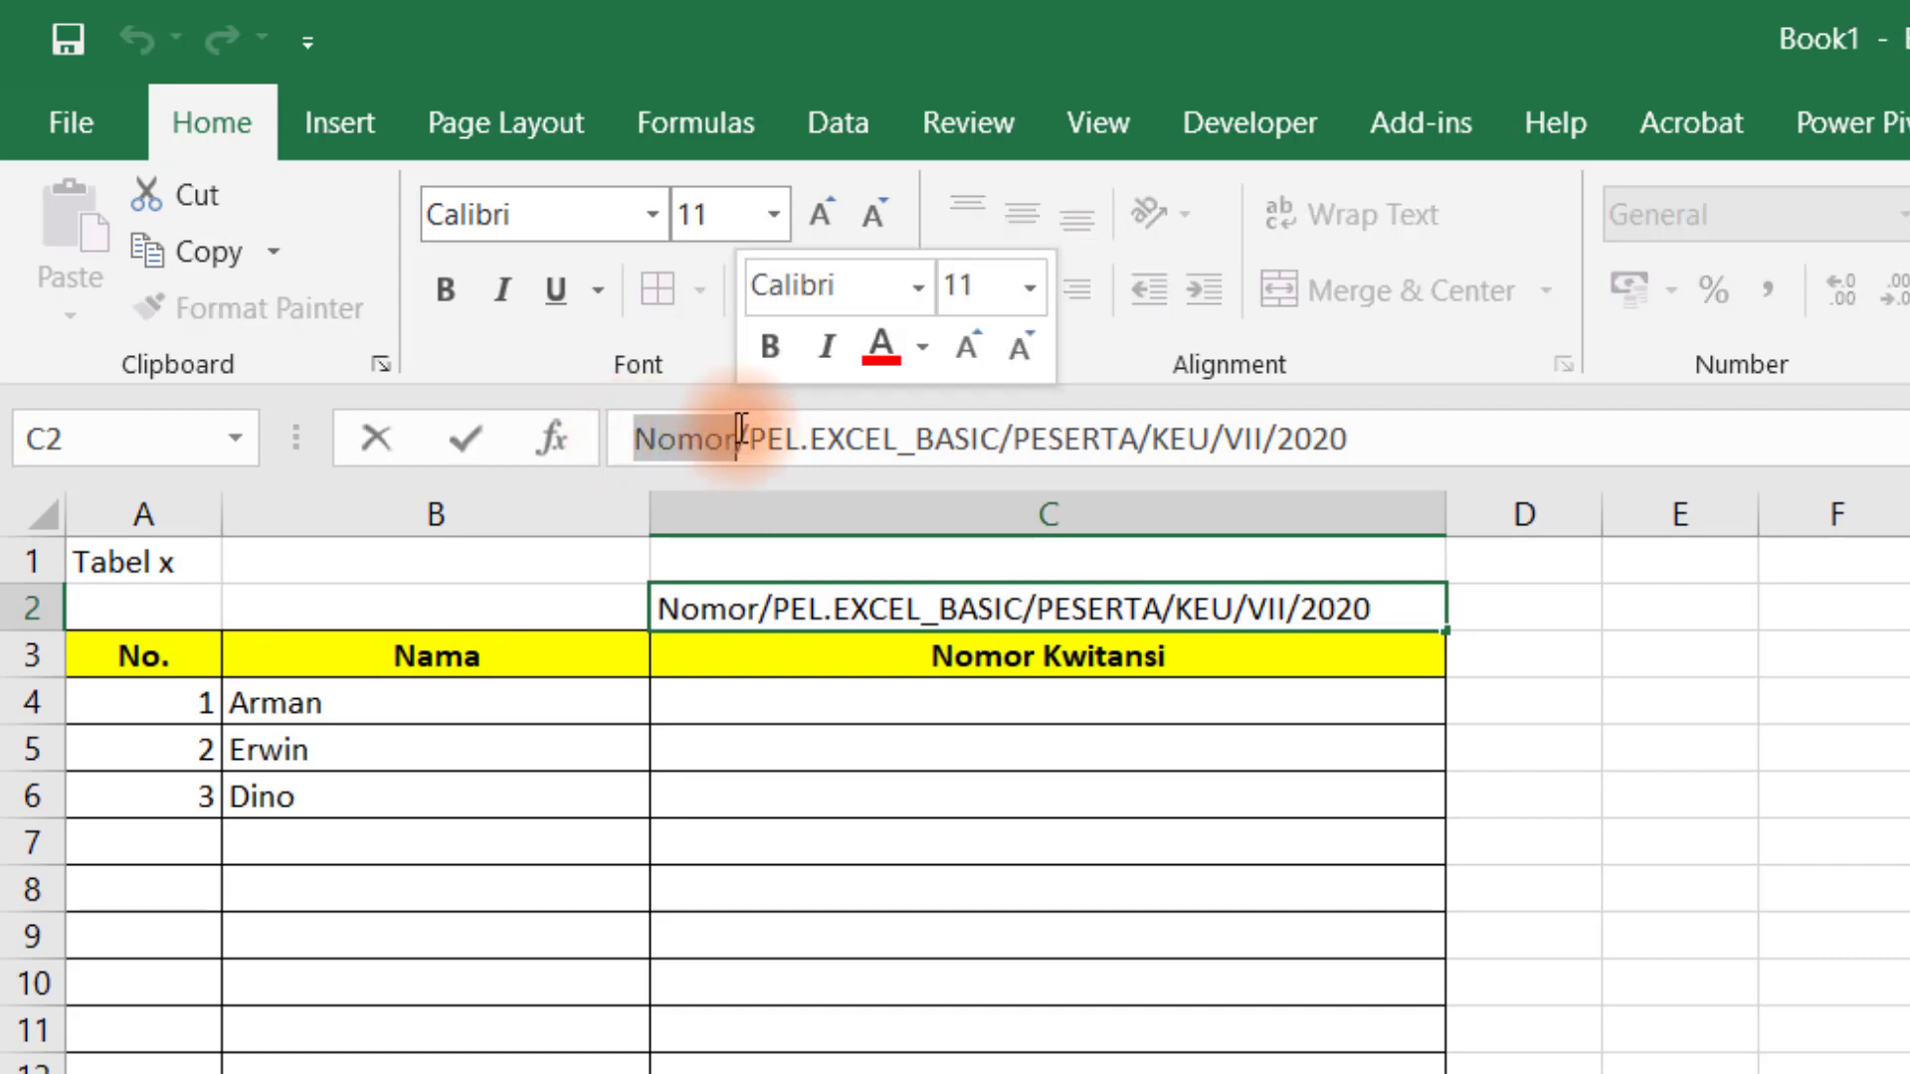
click(881, 345)
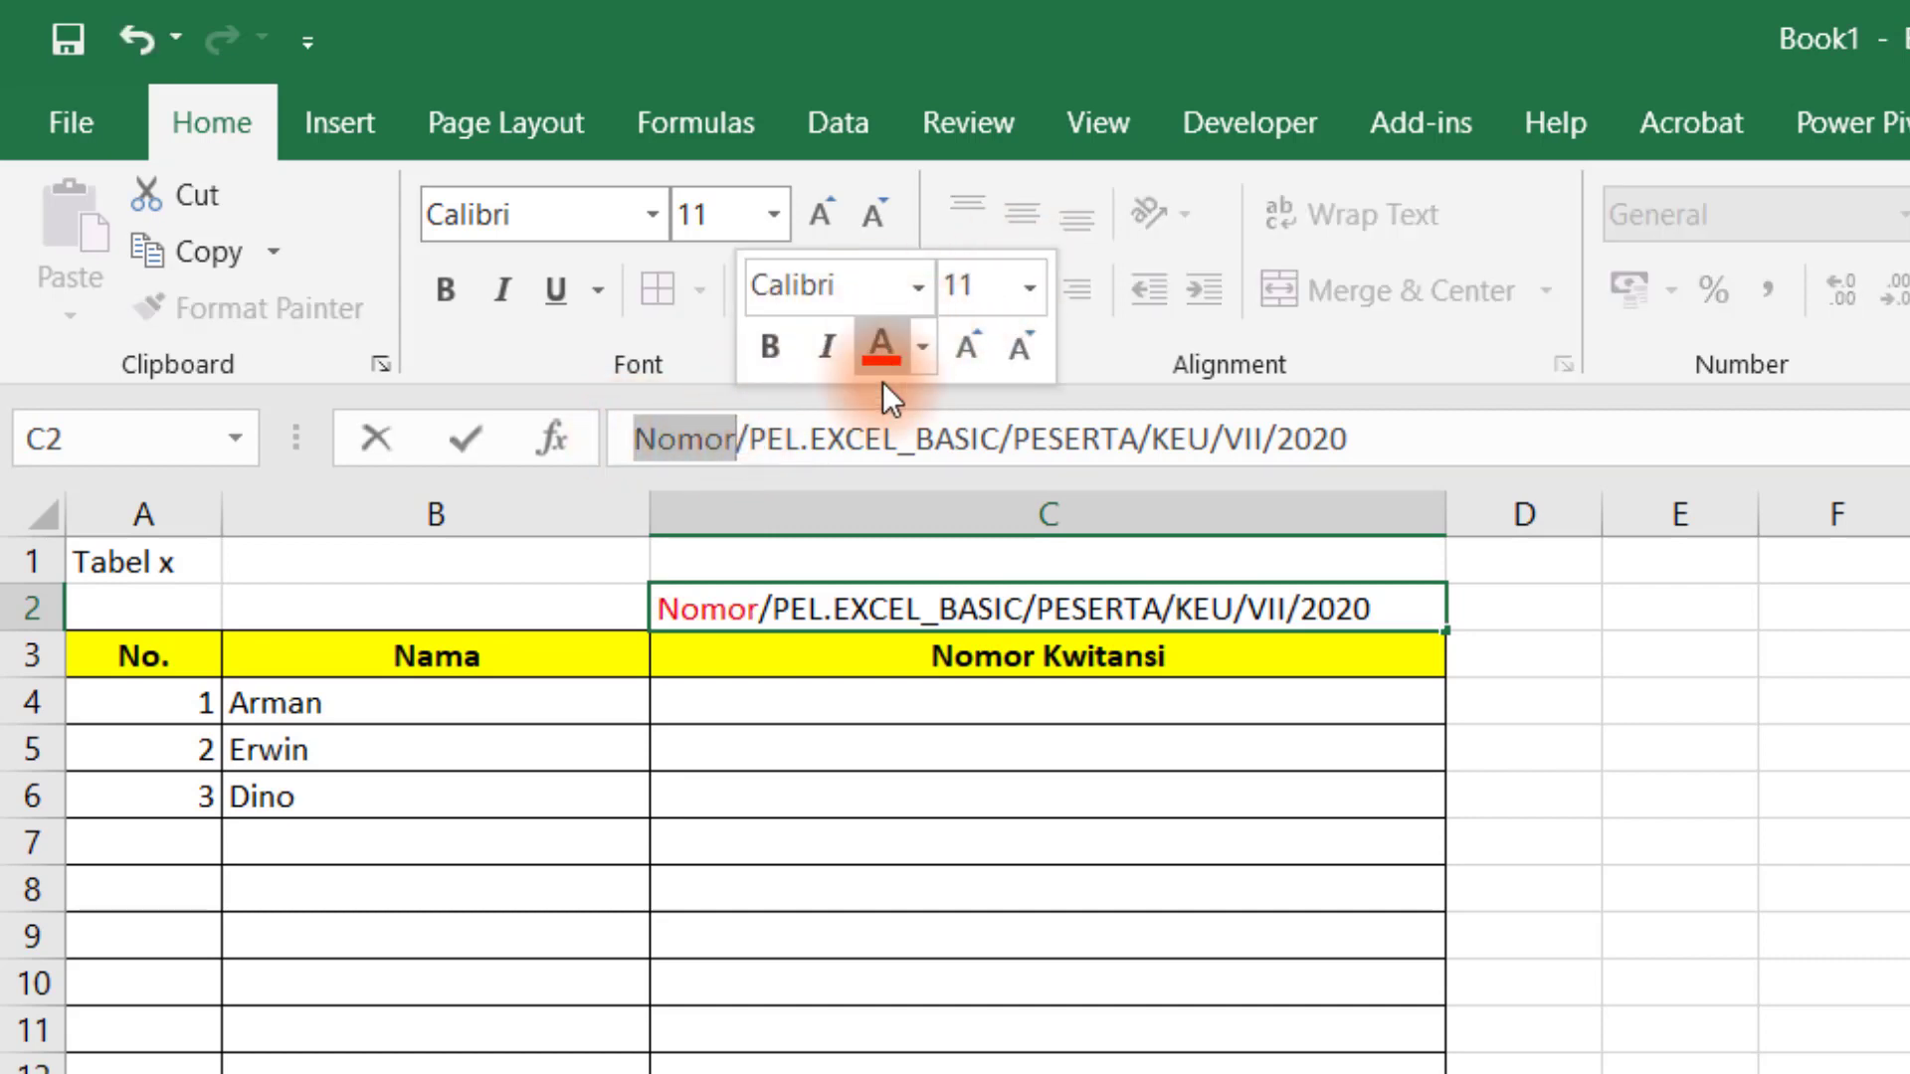
click(1121, 807)
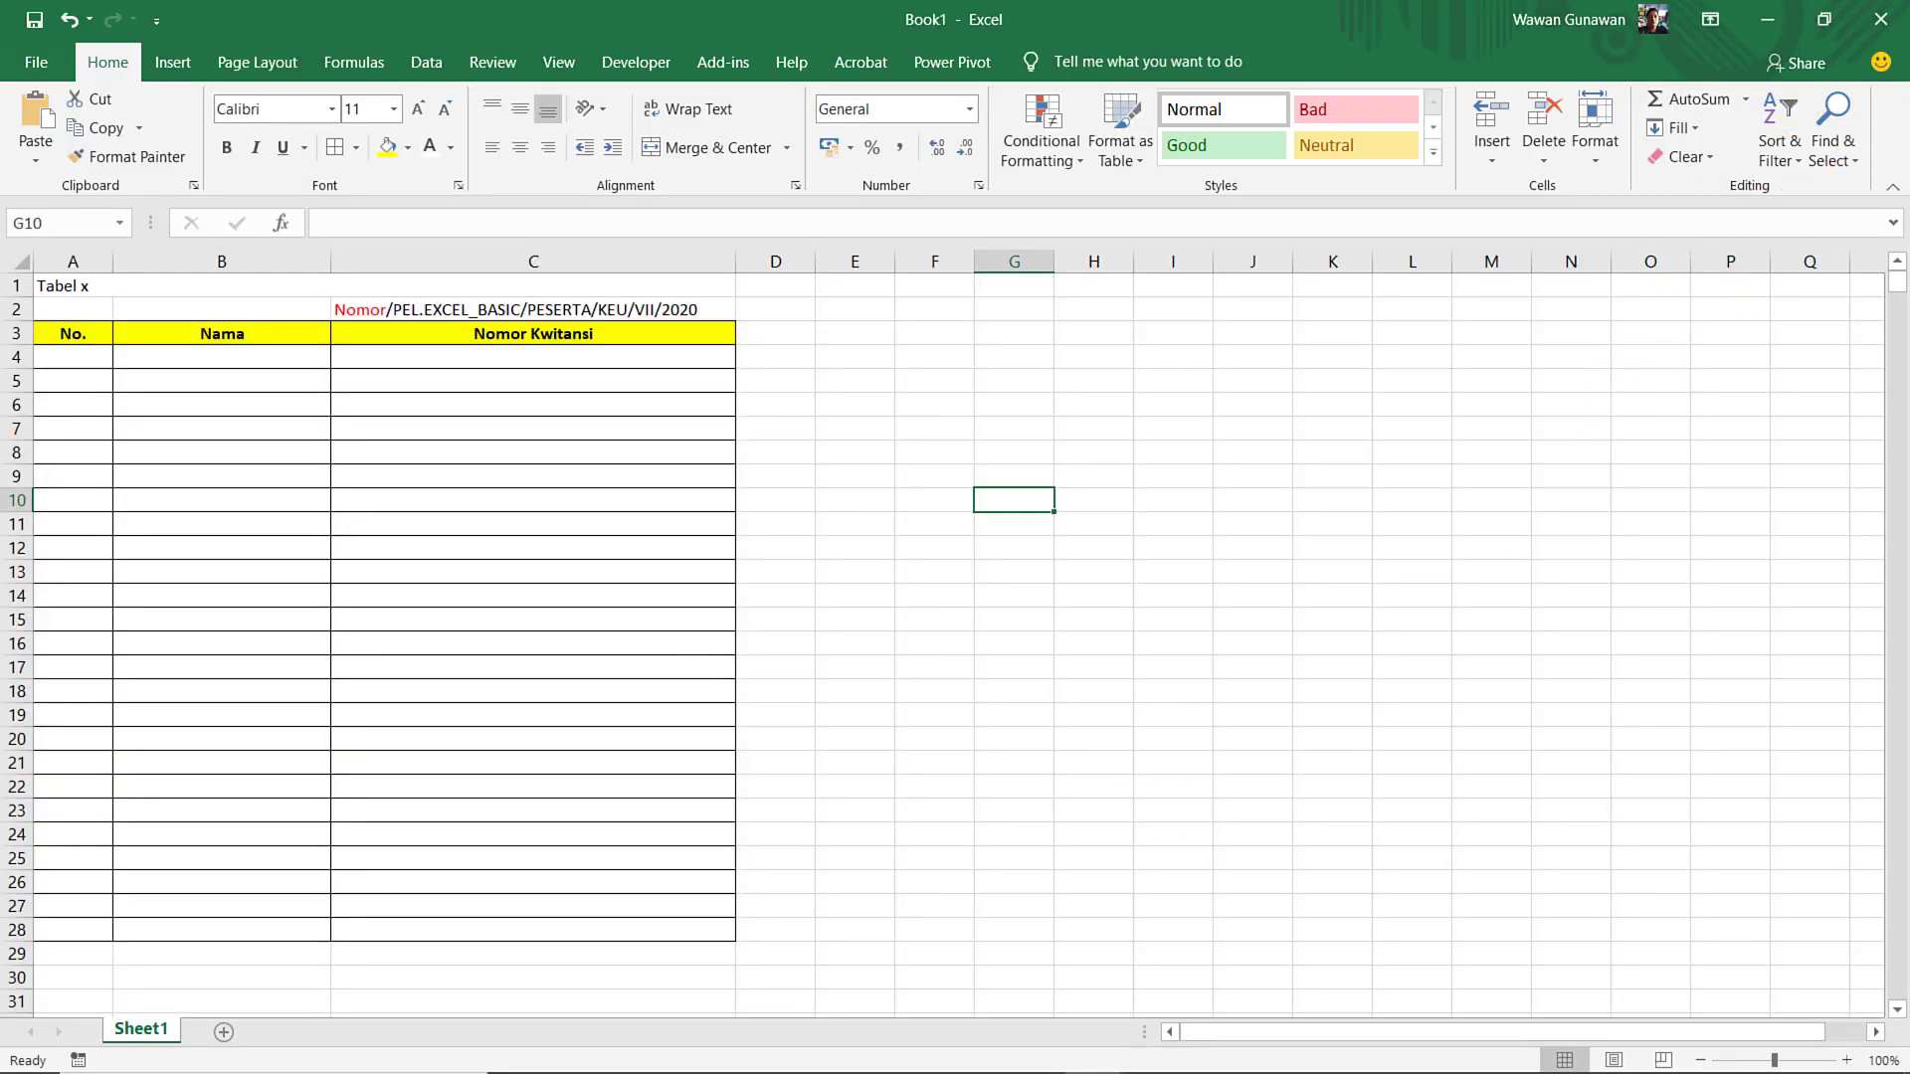
- Enter the formula =TEXT(ROW()-3;"000")&"//PEL.EXCEL_BASIC/PESERTA/KEU/VII/2020" in cell C4
text(=TEXT)
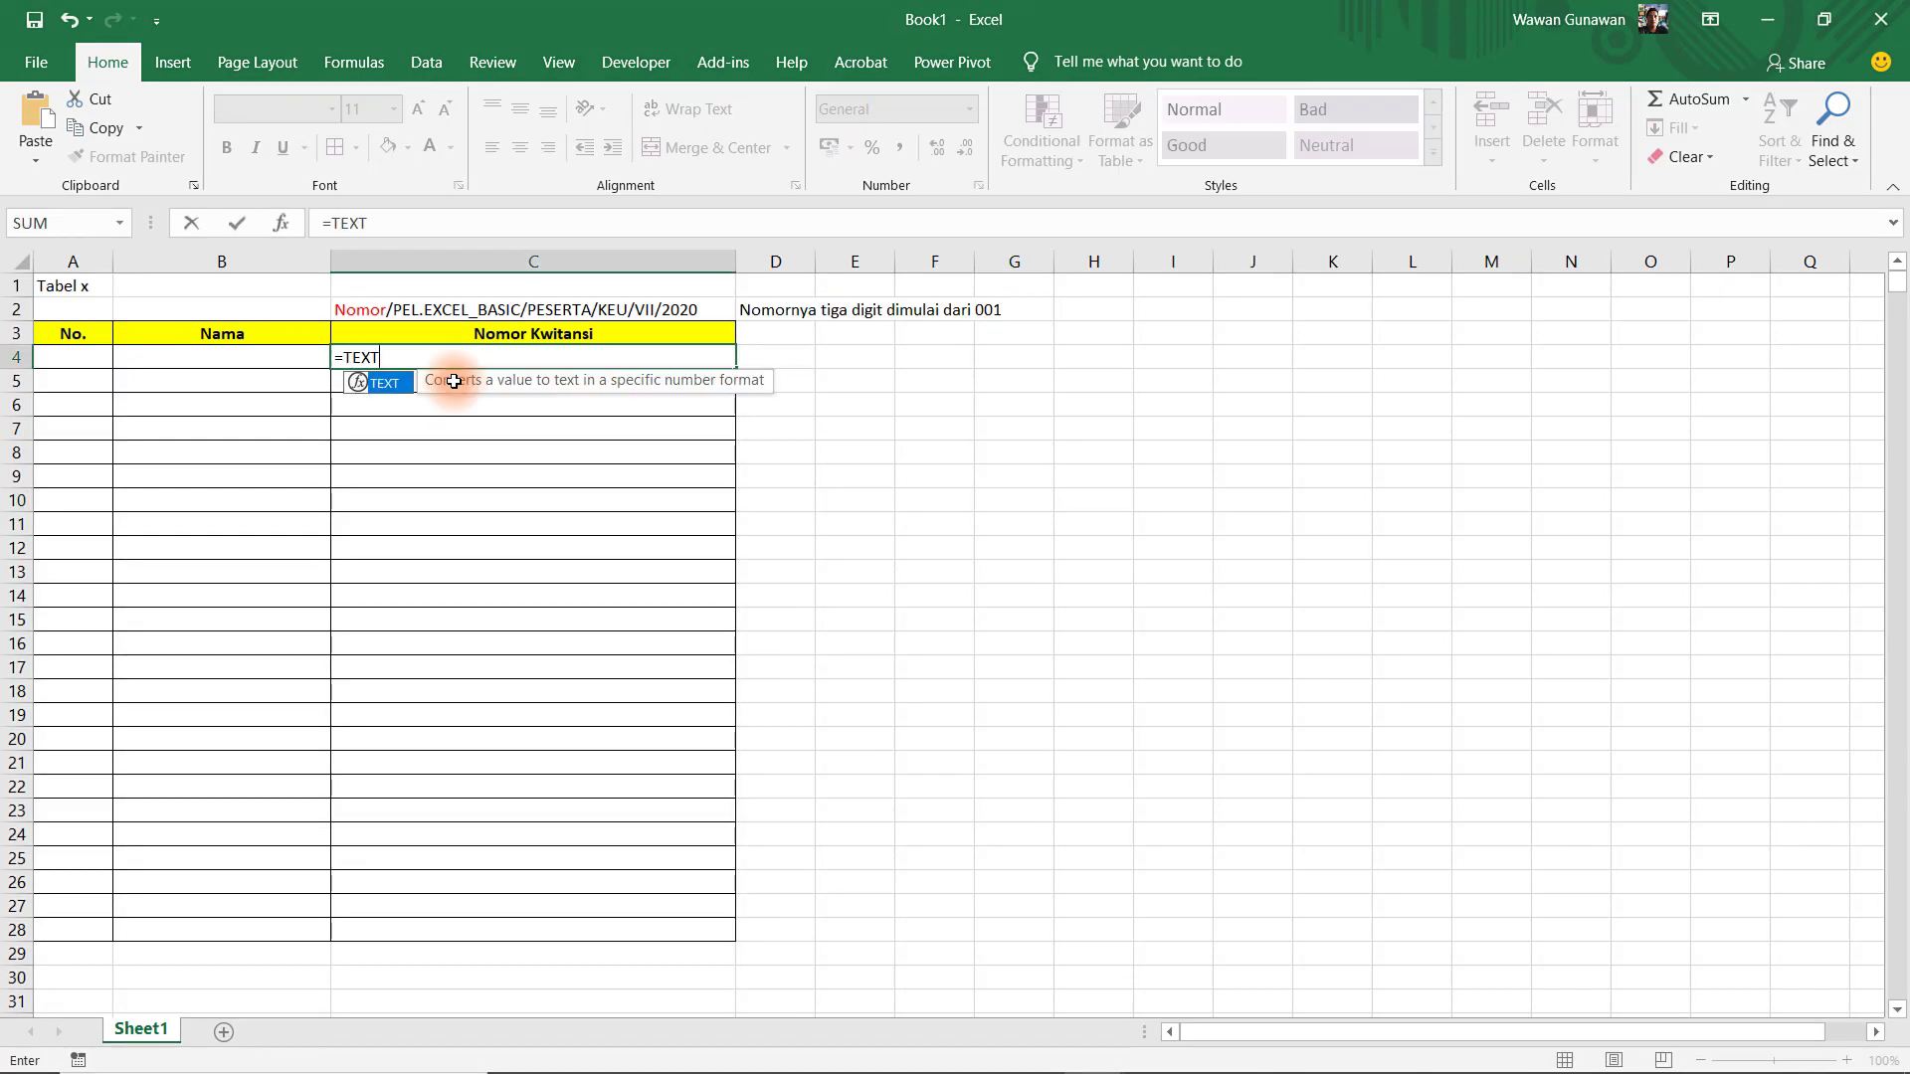
text((ROW()-3)
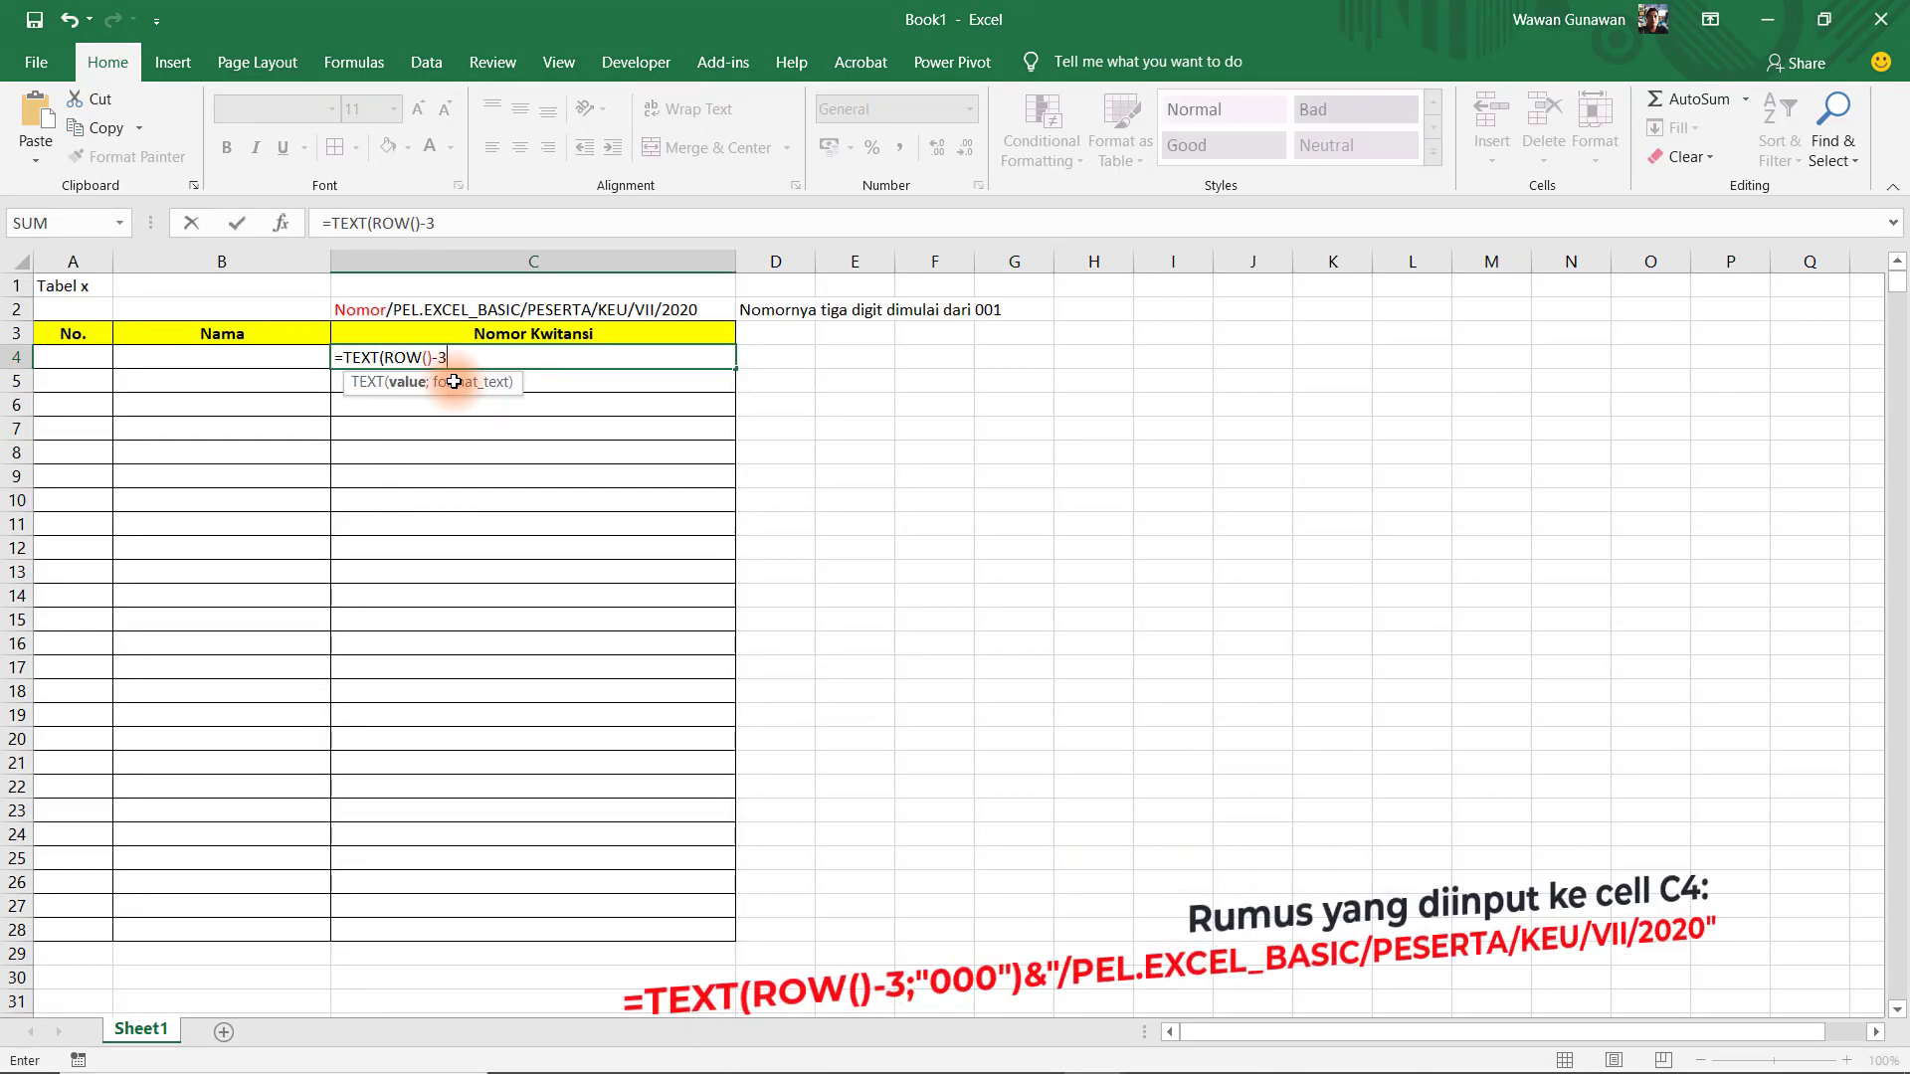
text(;"000")&"/)
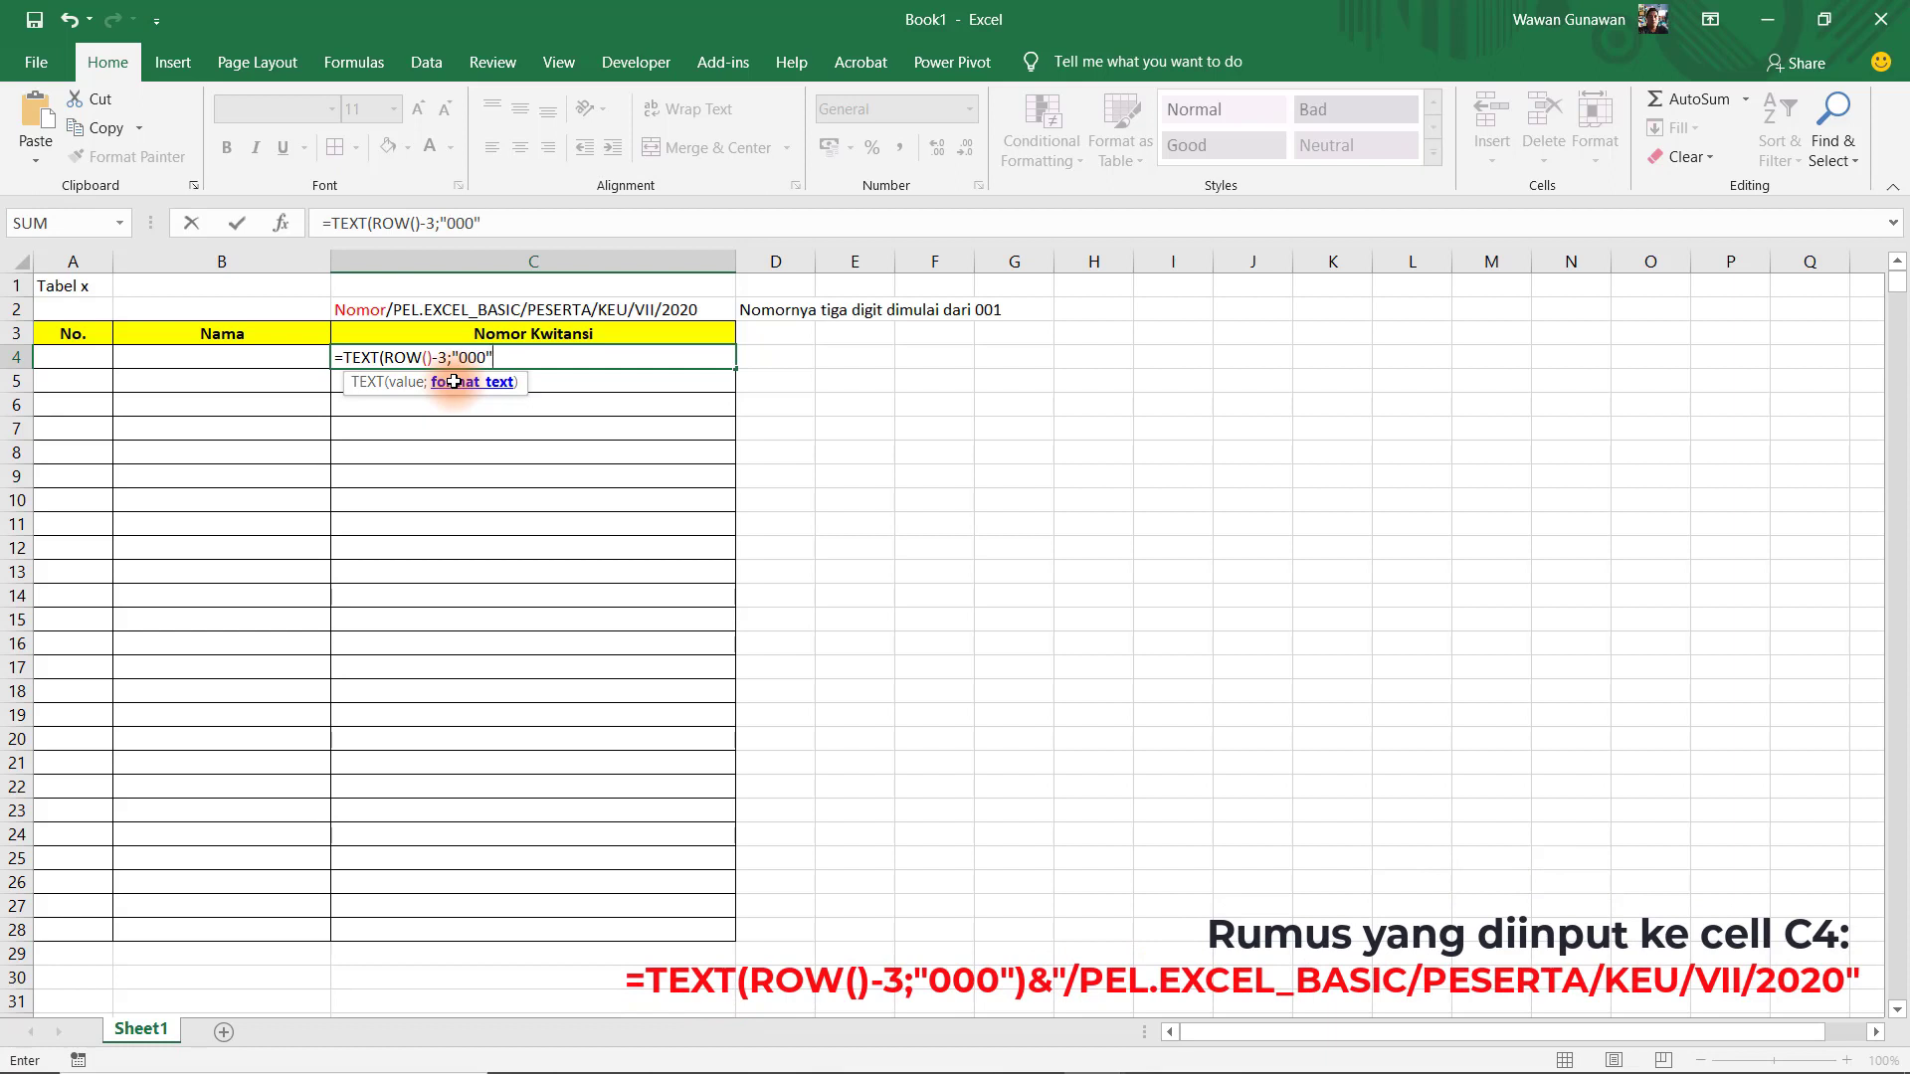
key(ctrl+v)
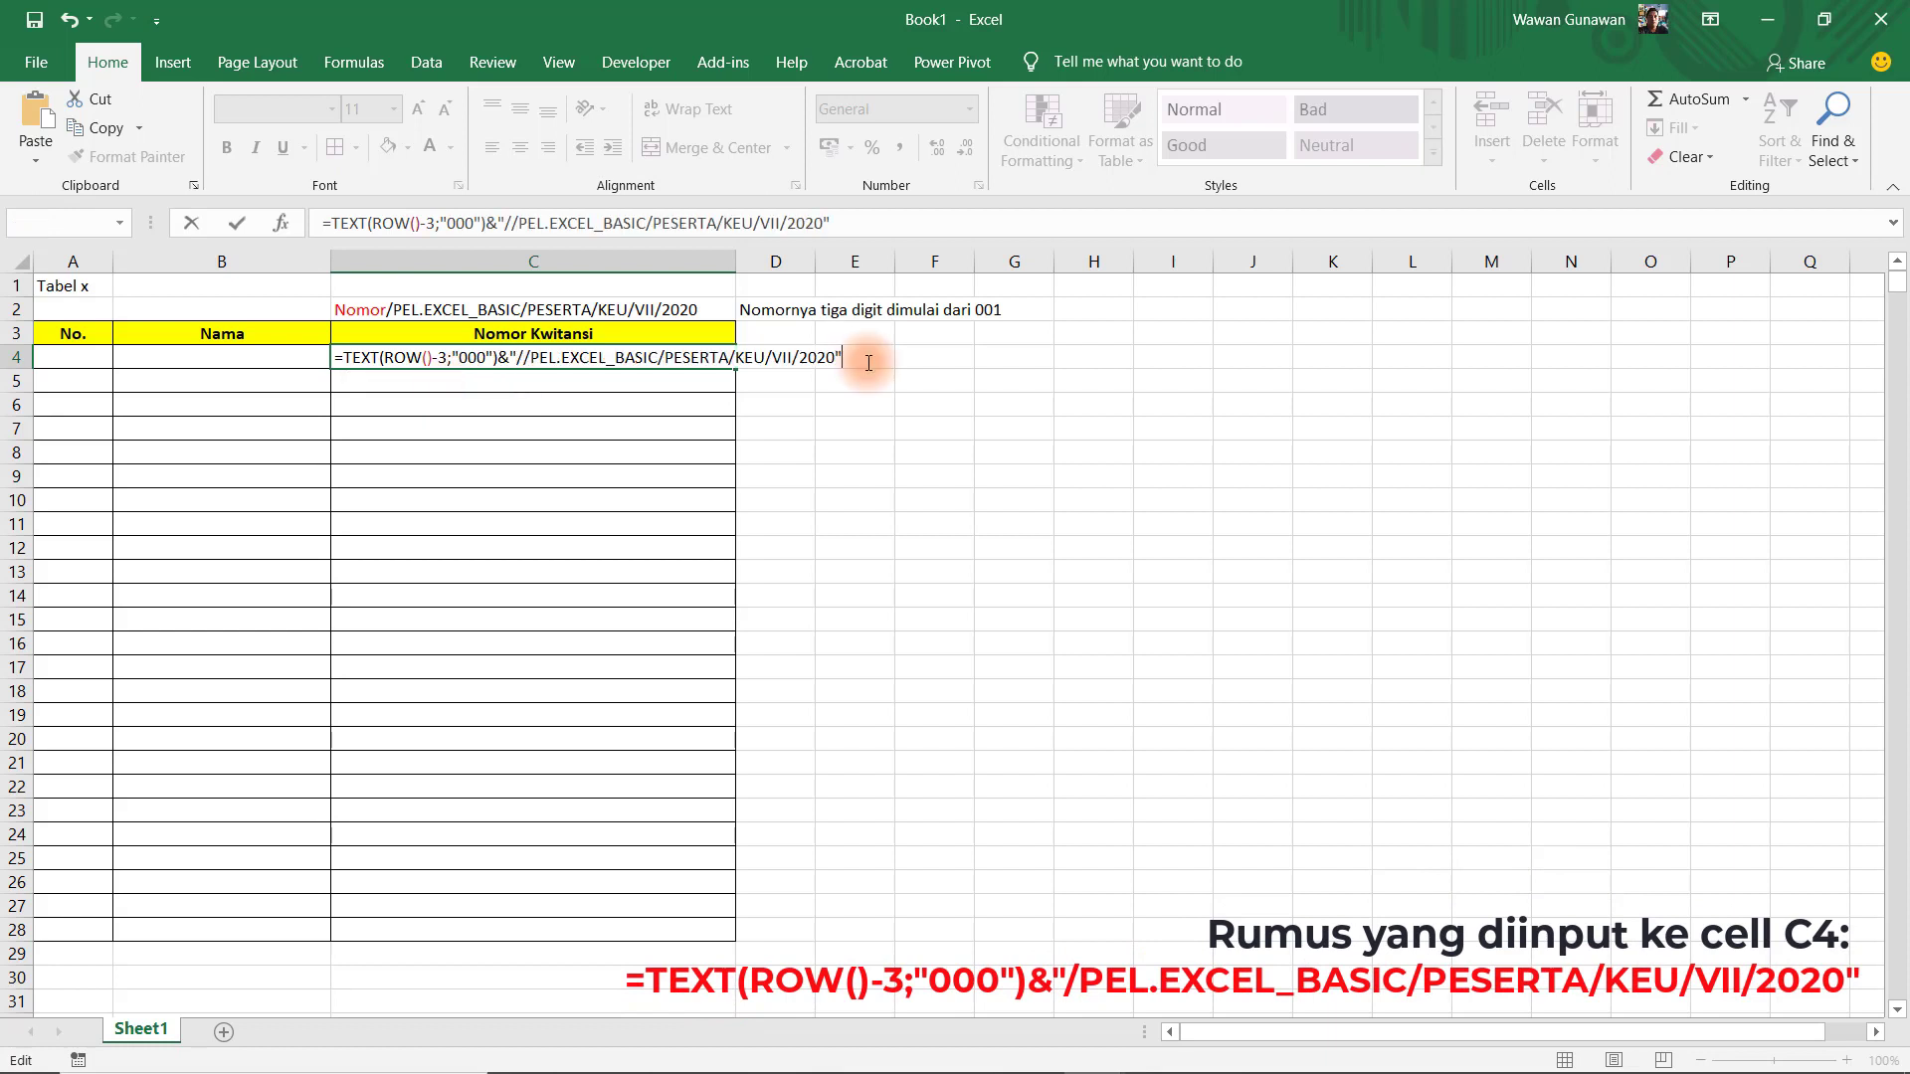
key(Return)
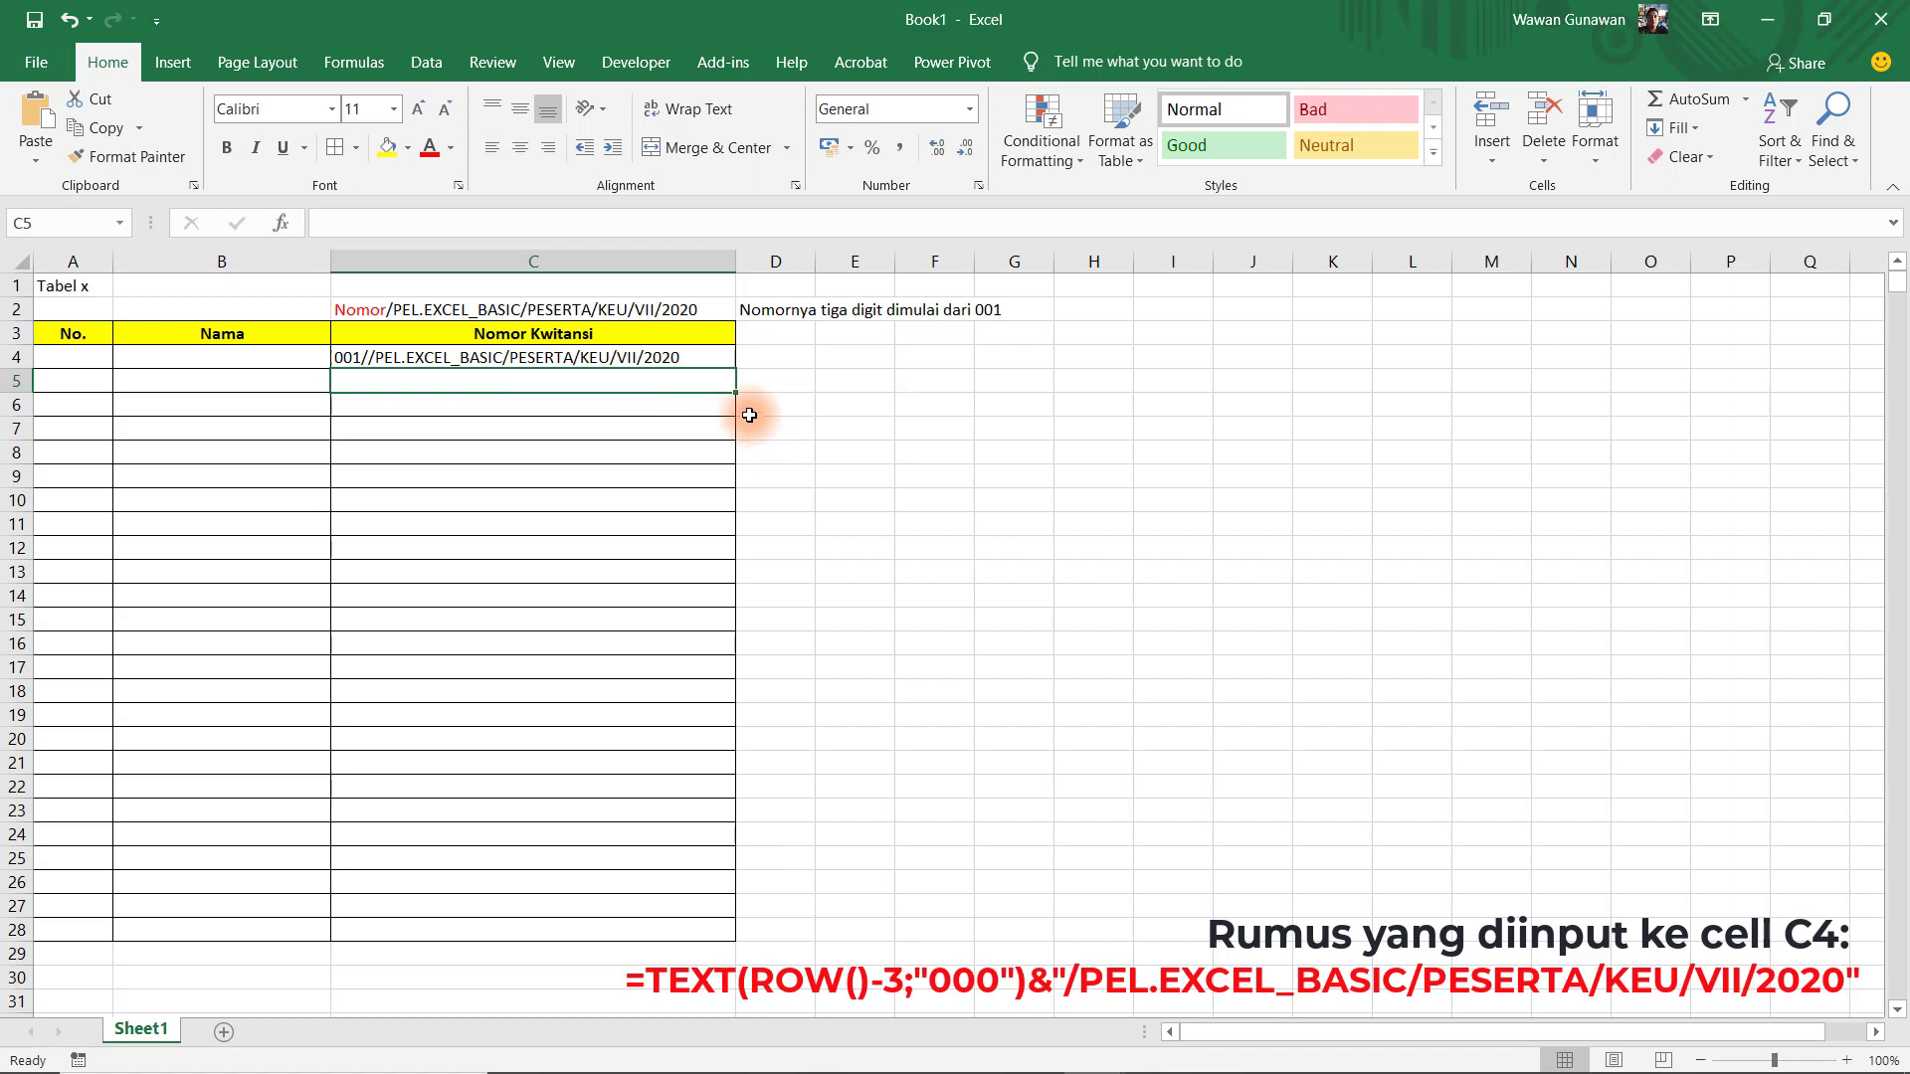
- Fill the C4 receipt number formula down to C28, and clear the contents of rows 4 to 28 again
click(682, 362)
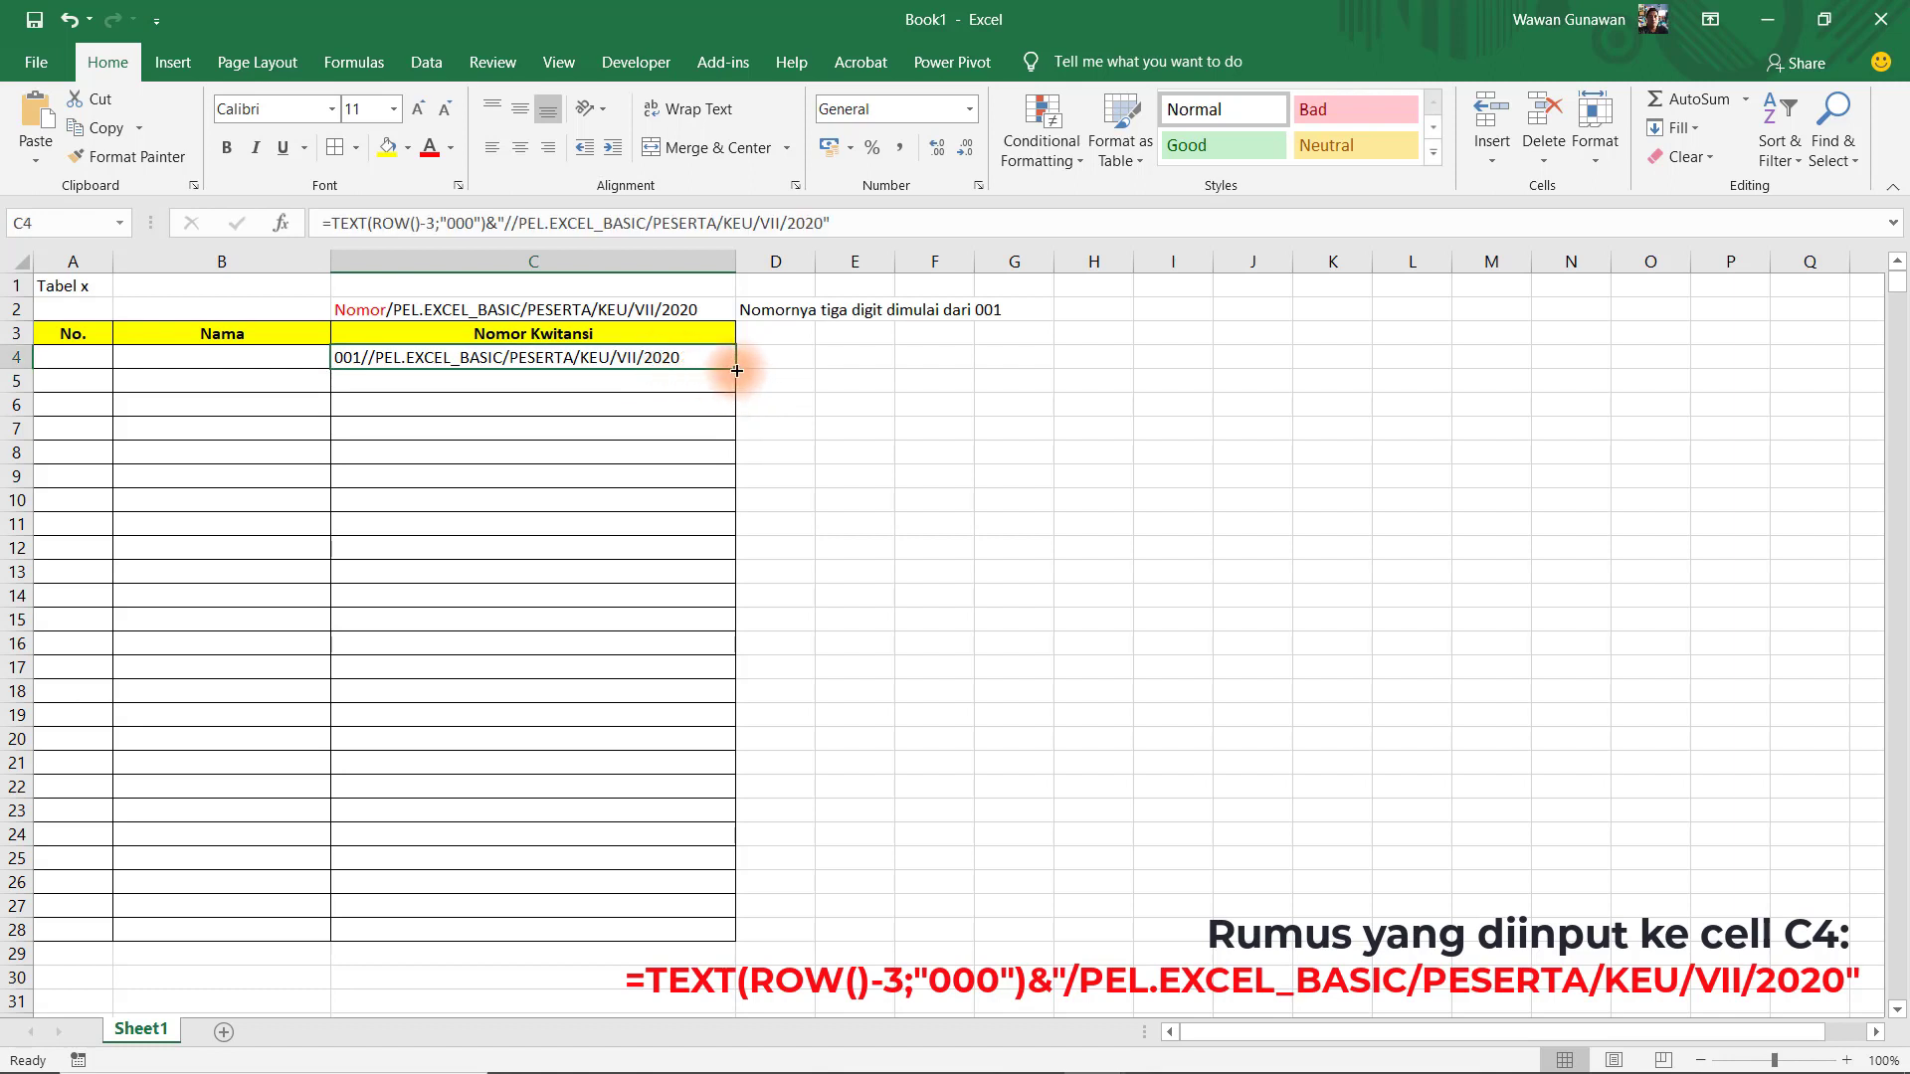
drag(736, 370, 726, 937)
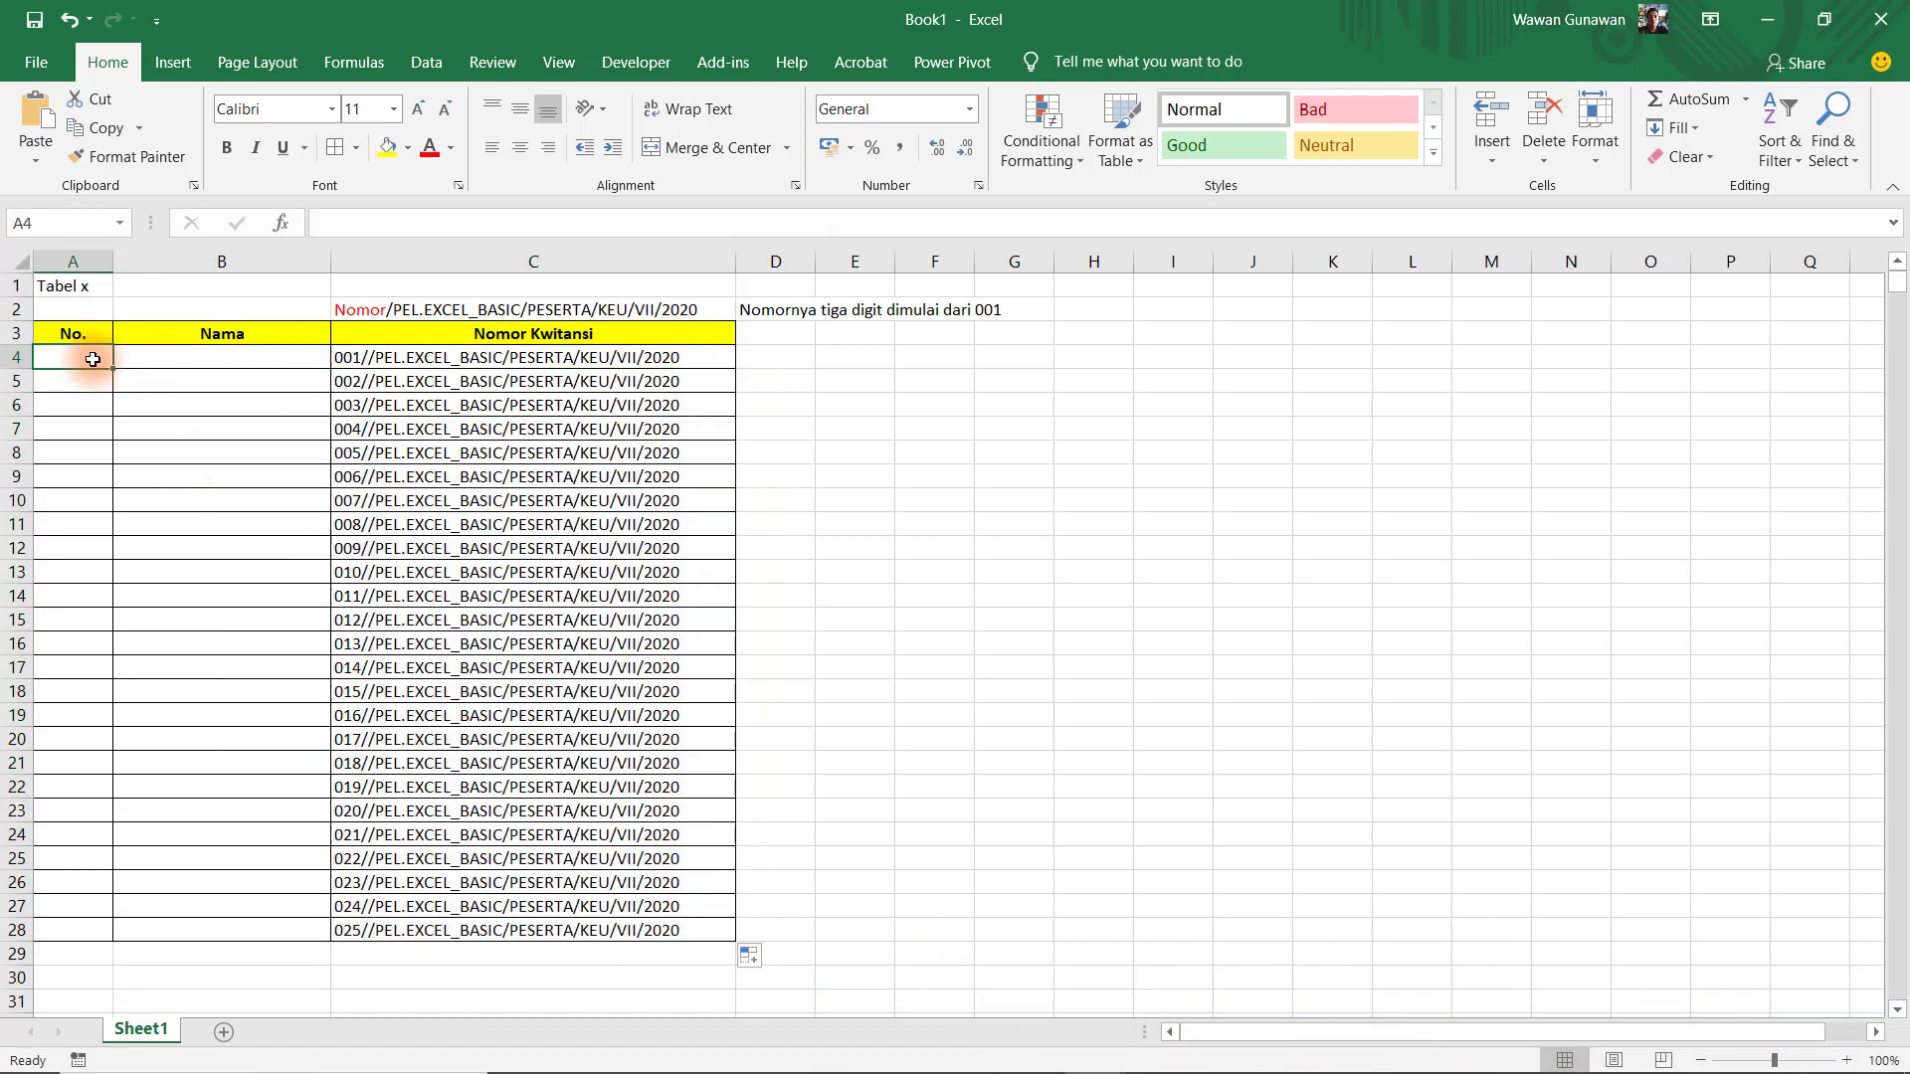
drag(73, 357, 202, 929)
key(Delete)
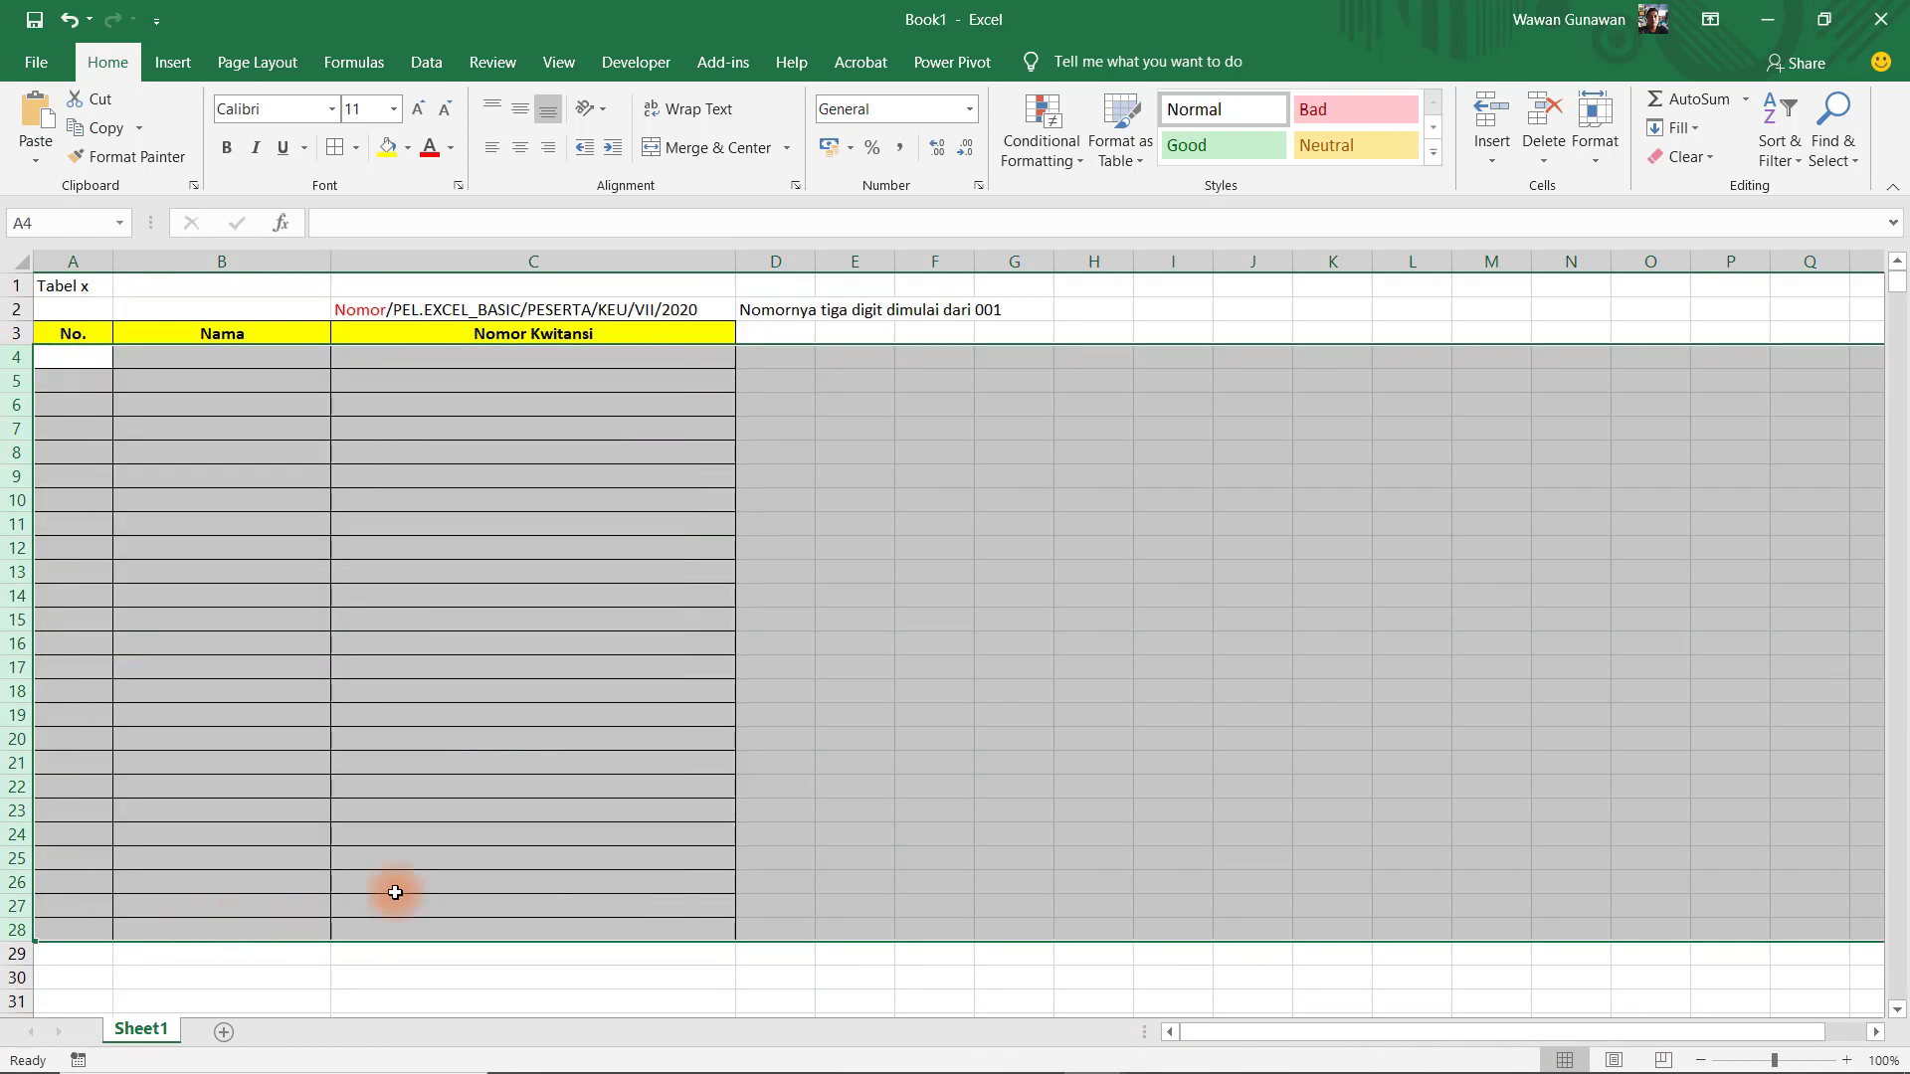
click(880, 854)
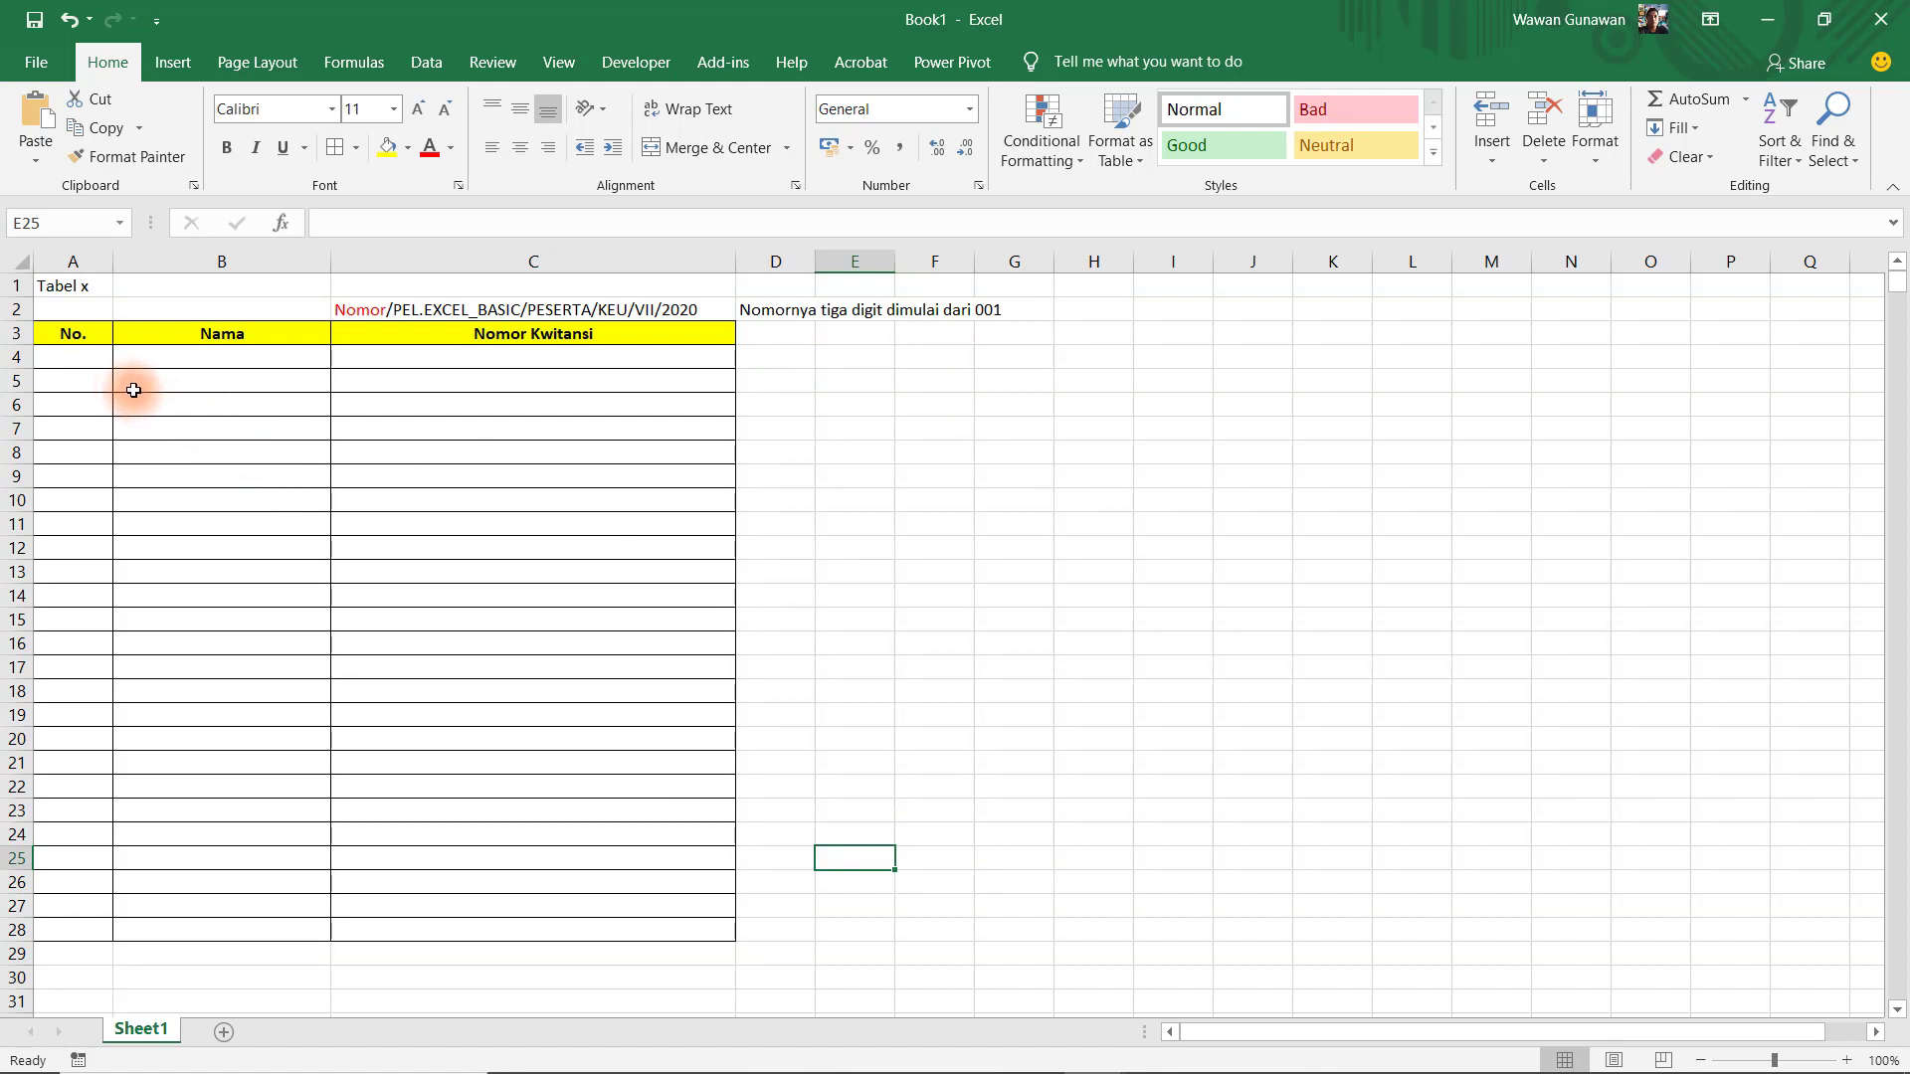
click(99, 358)
click(373, 359)
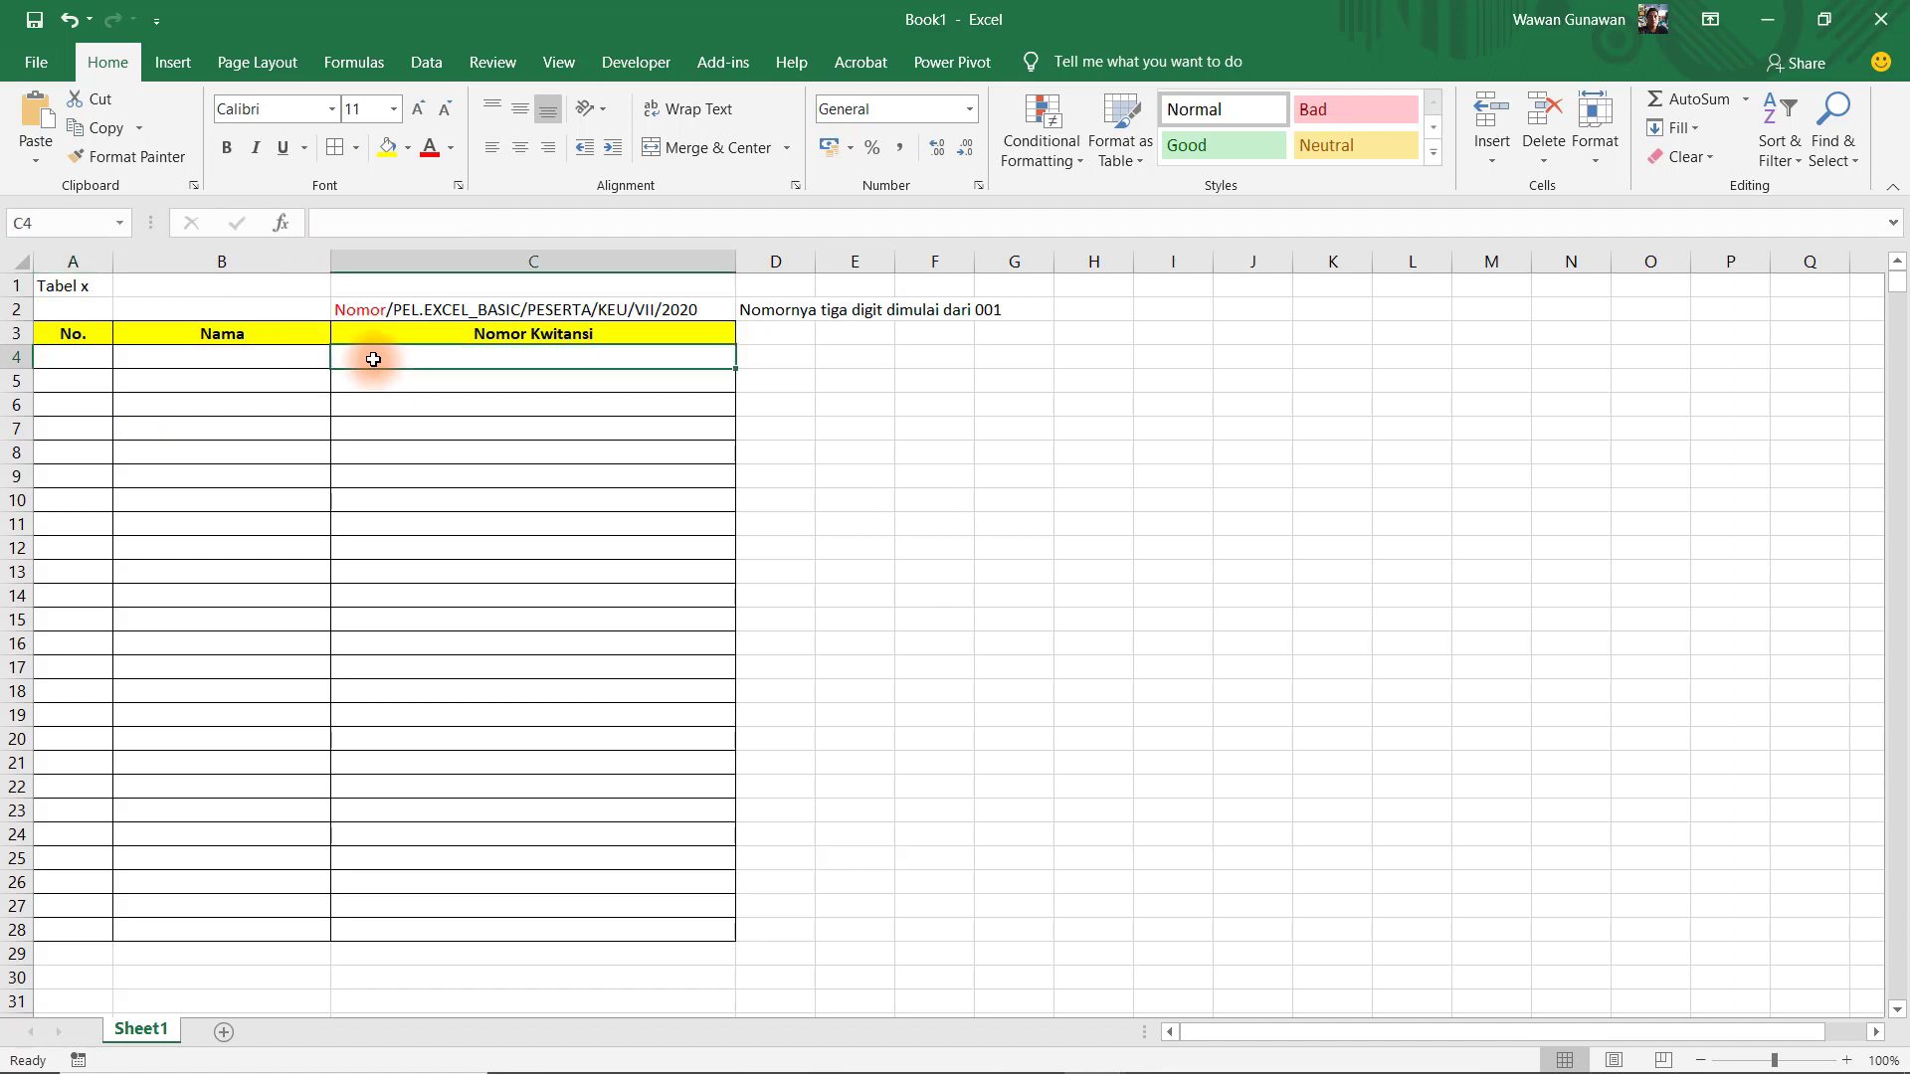
click(533, 597)
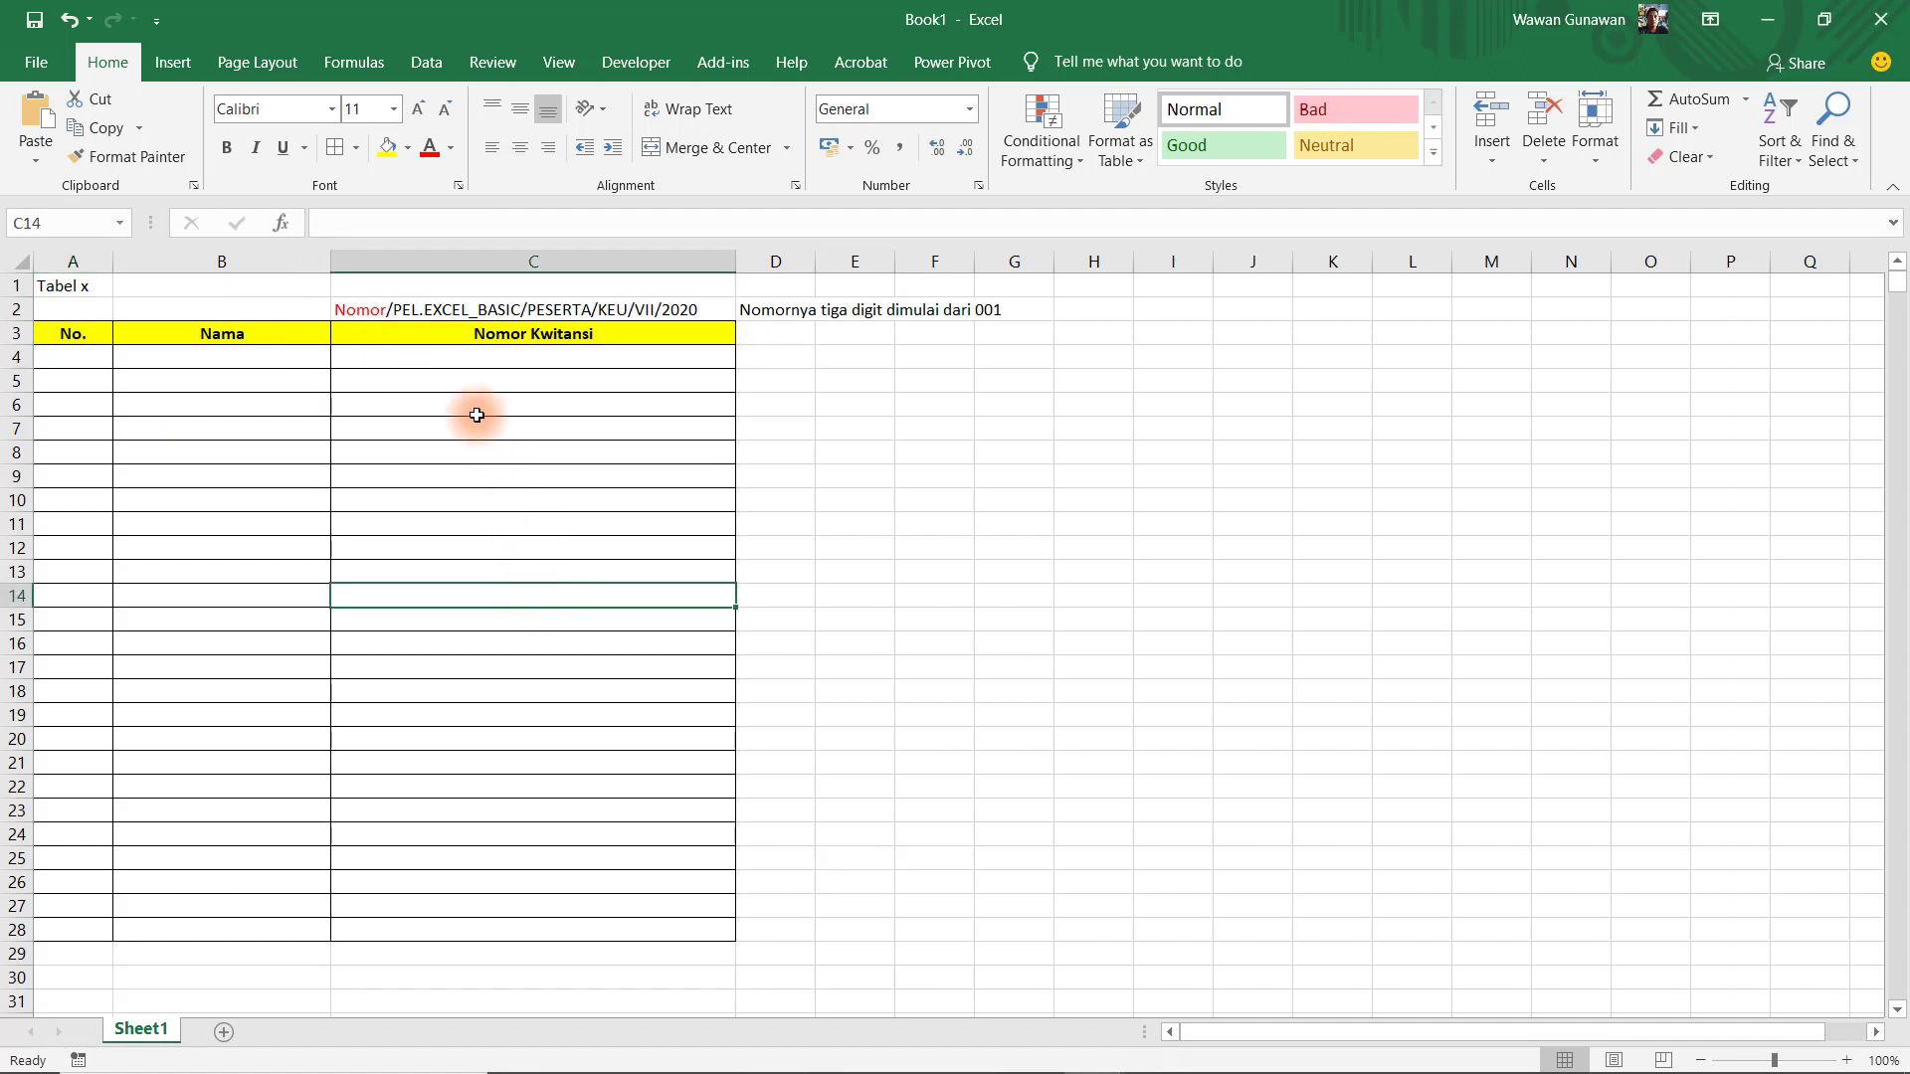
- Enter the formula =IF(B4="";"";TEXT(ROW()-3;"000")&"/PEL.EXCEL_BASIC/PESERTA/KEU/VII/2020") in cell C4
click(437, 362)
text(=IF()
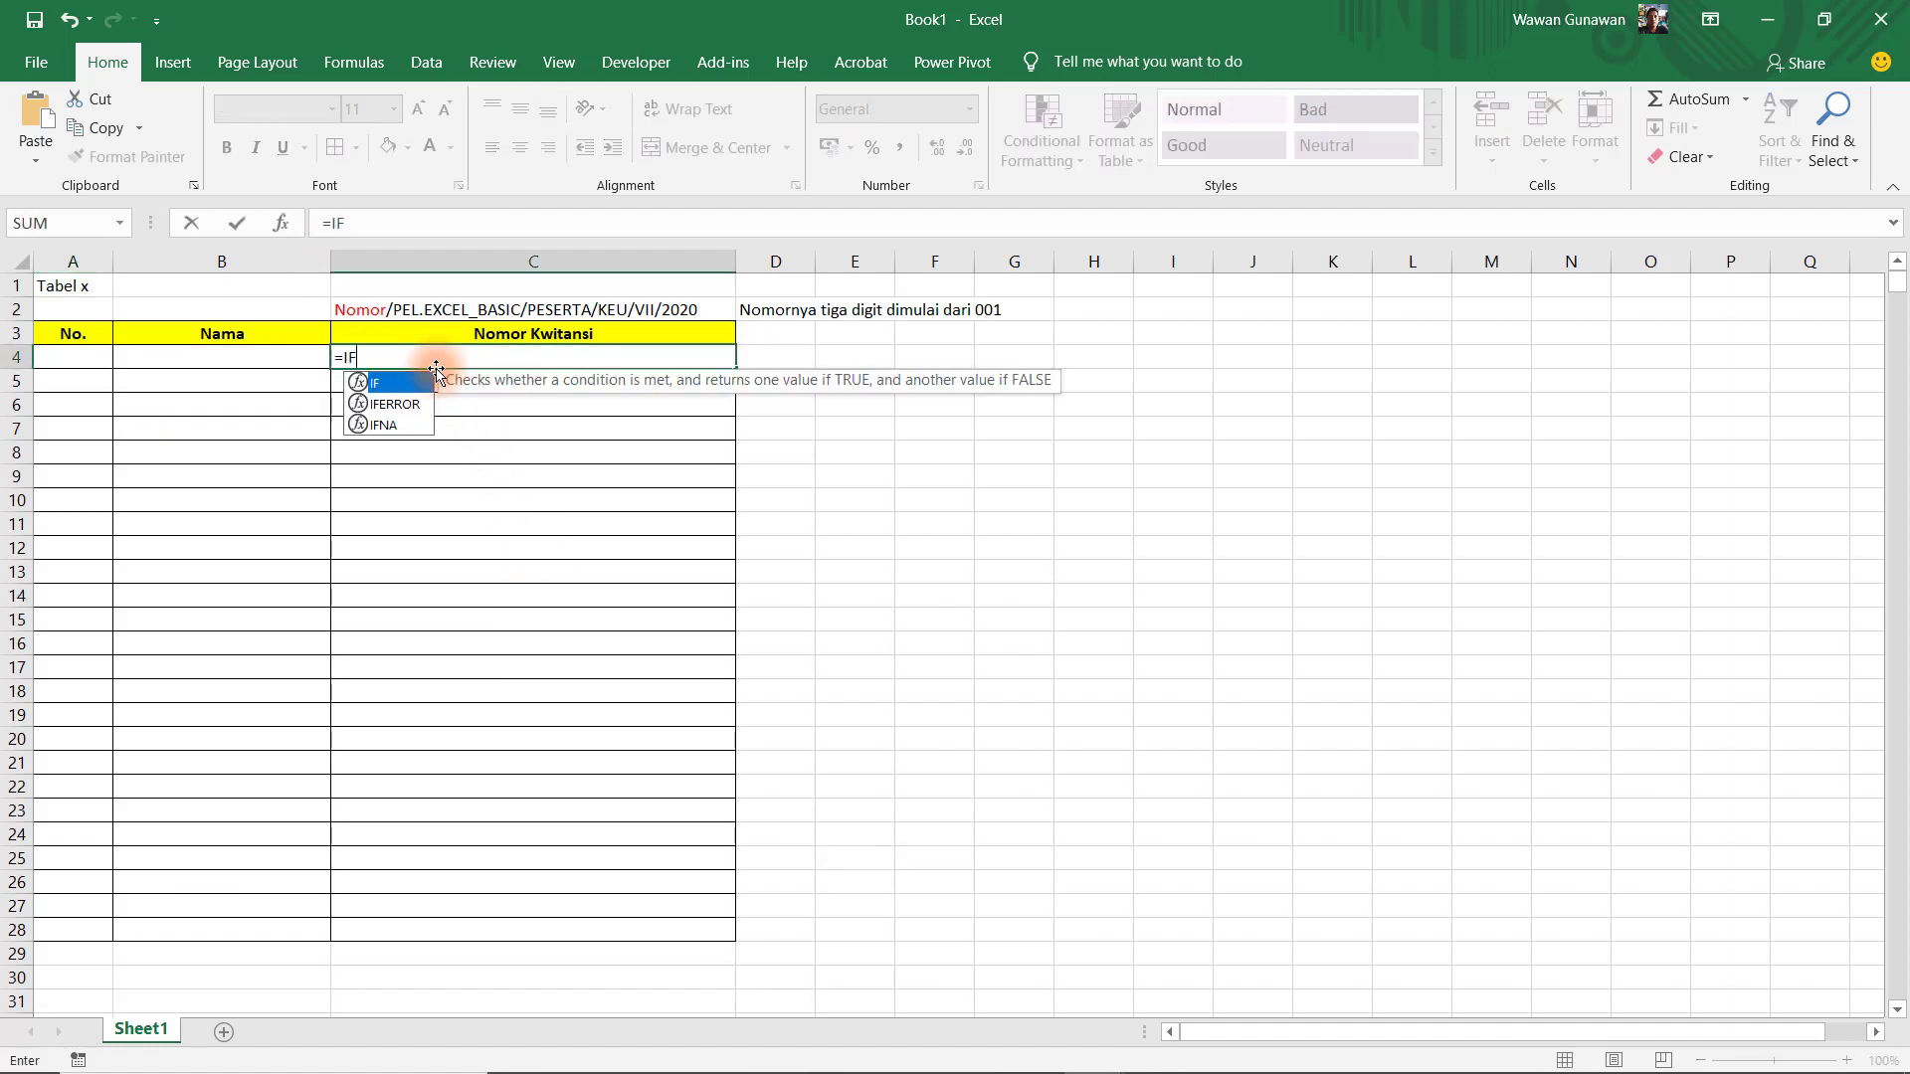
click(251, 363)
text(="";"";TEXT()
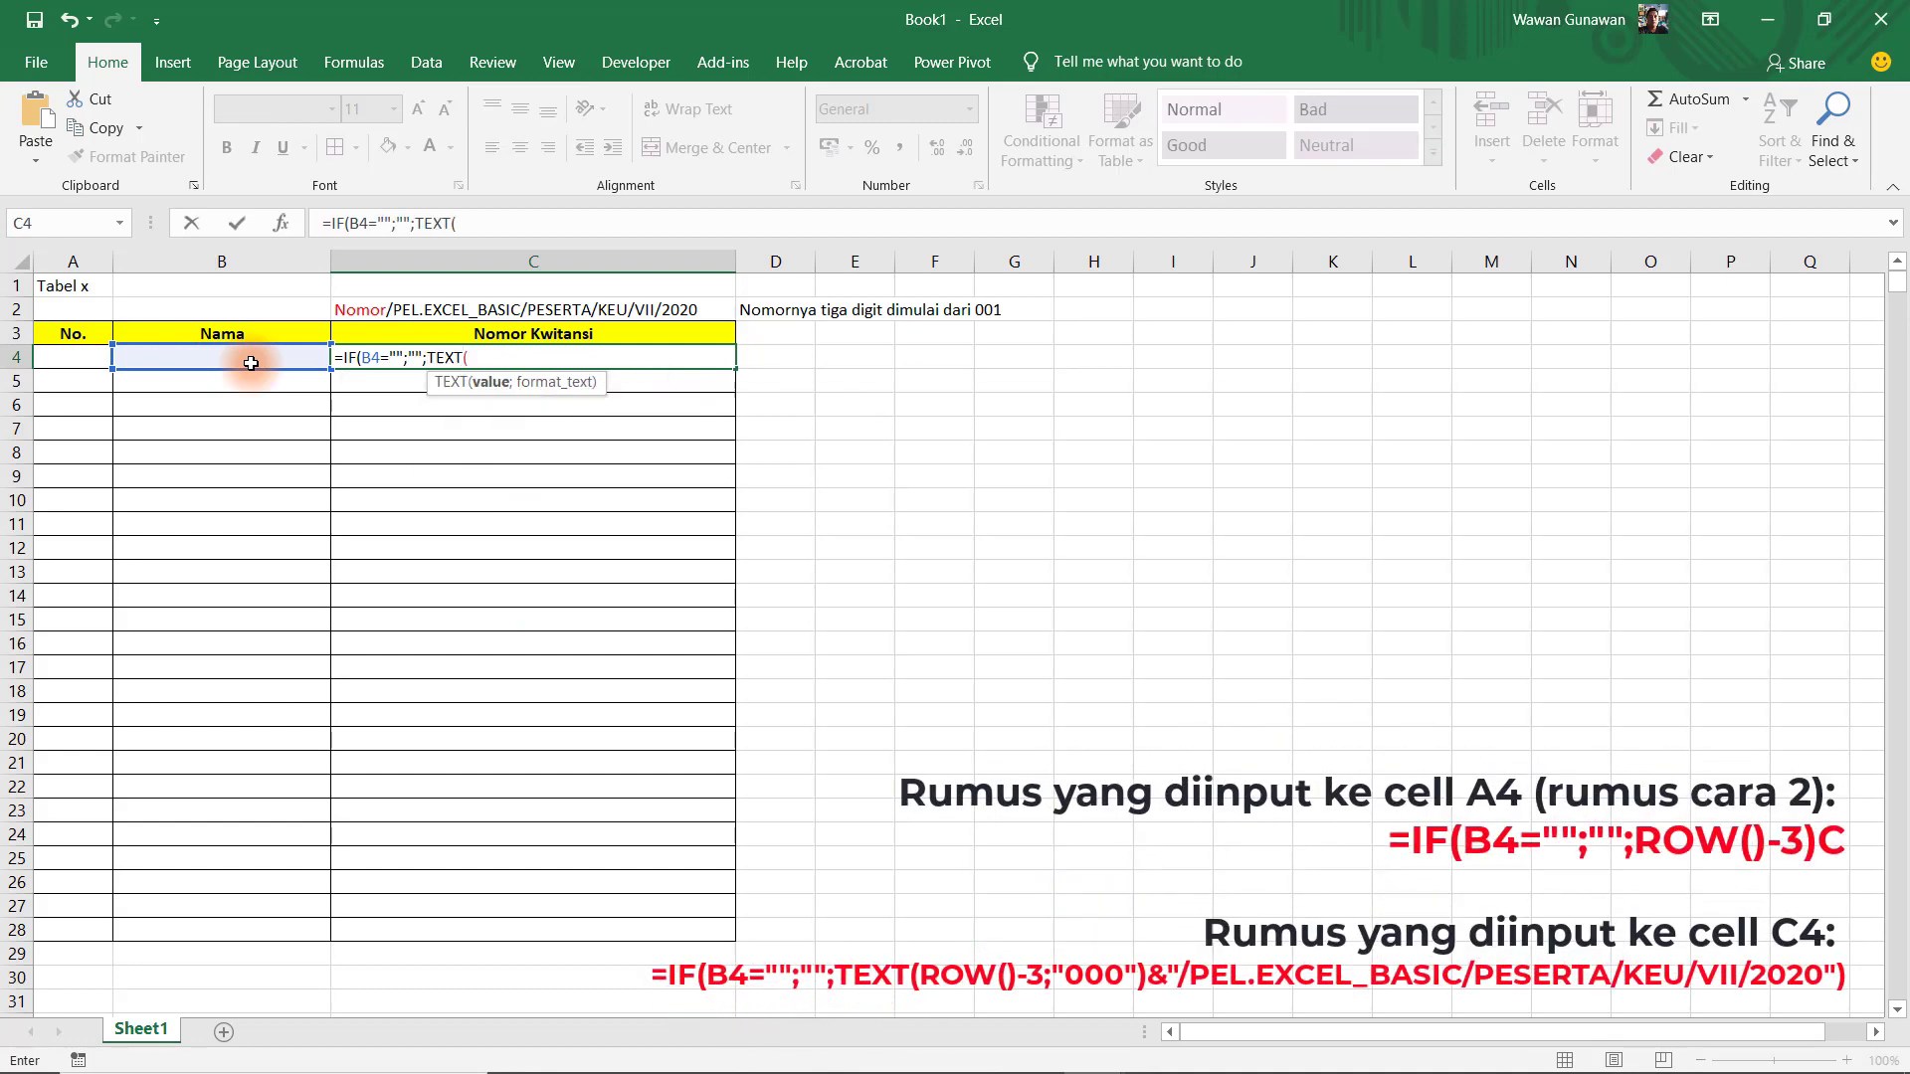
text(ROW()-3;"000")&")
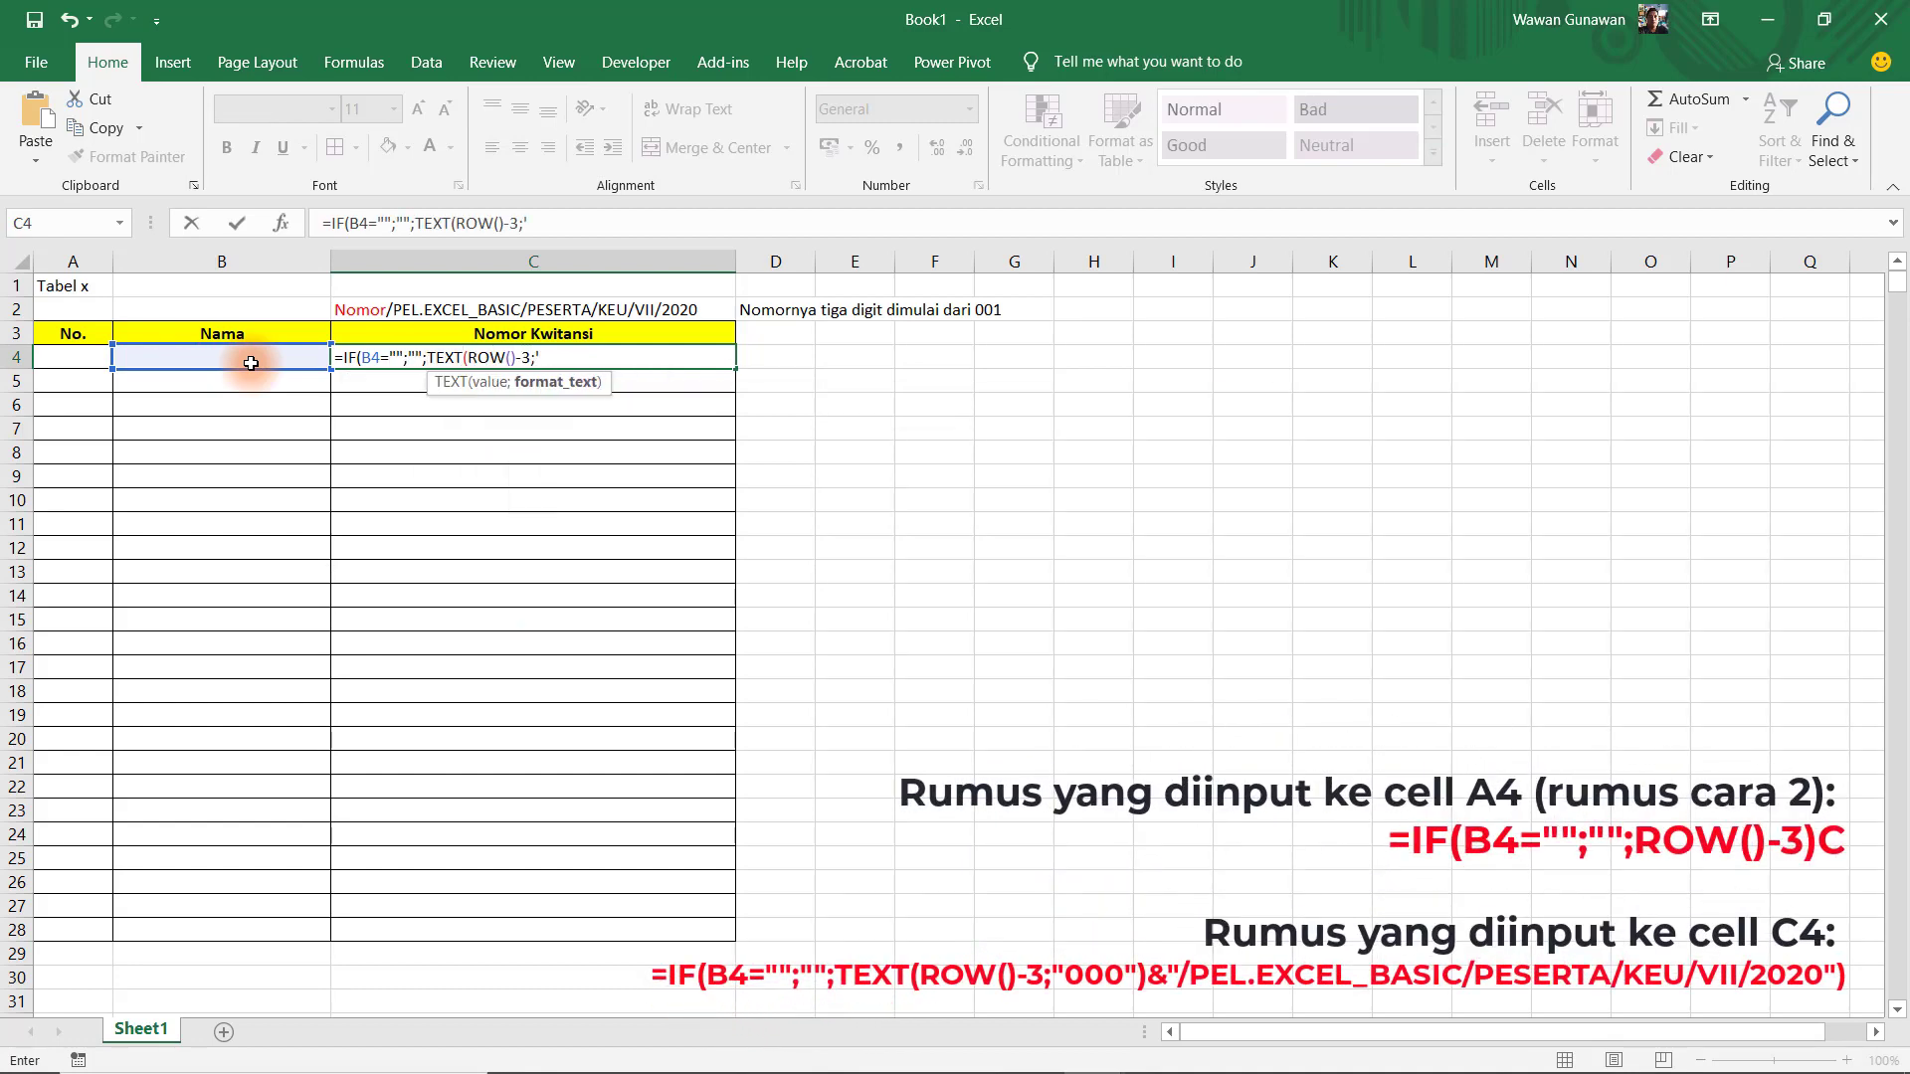
key(ctrl+v)
text("))
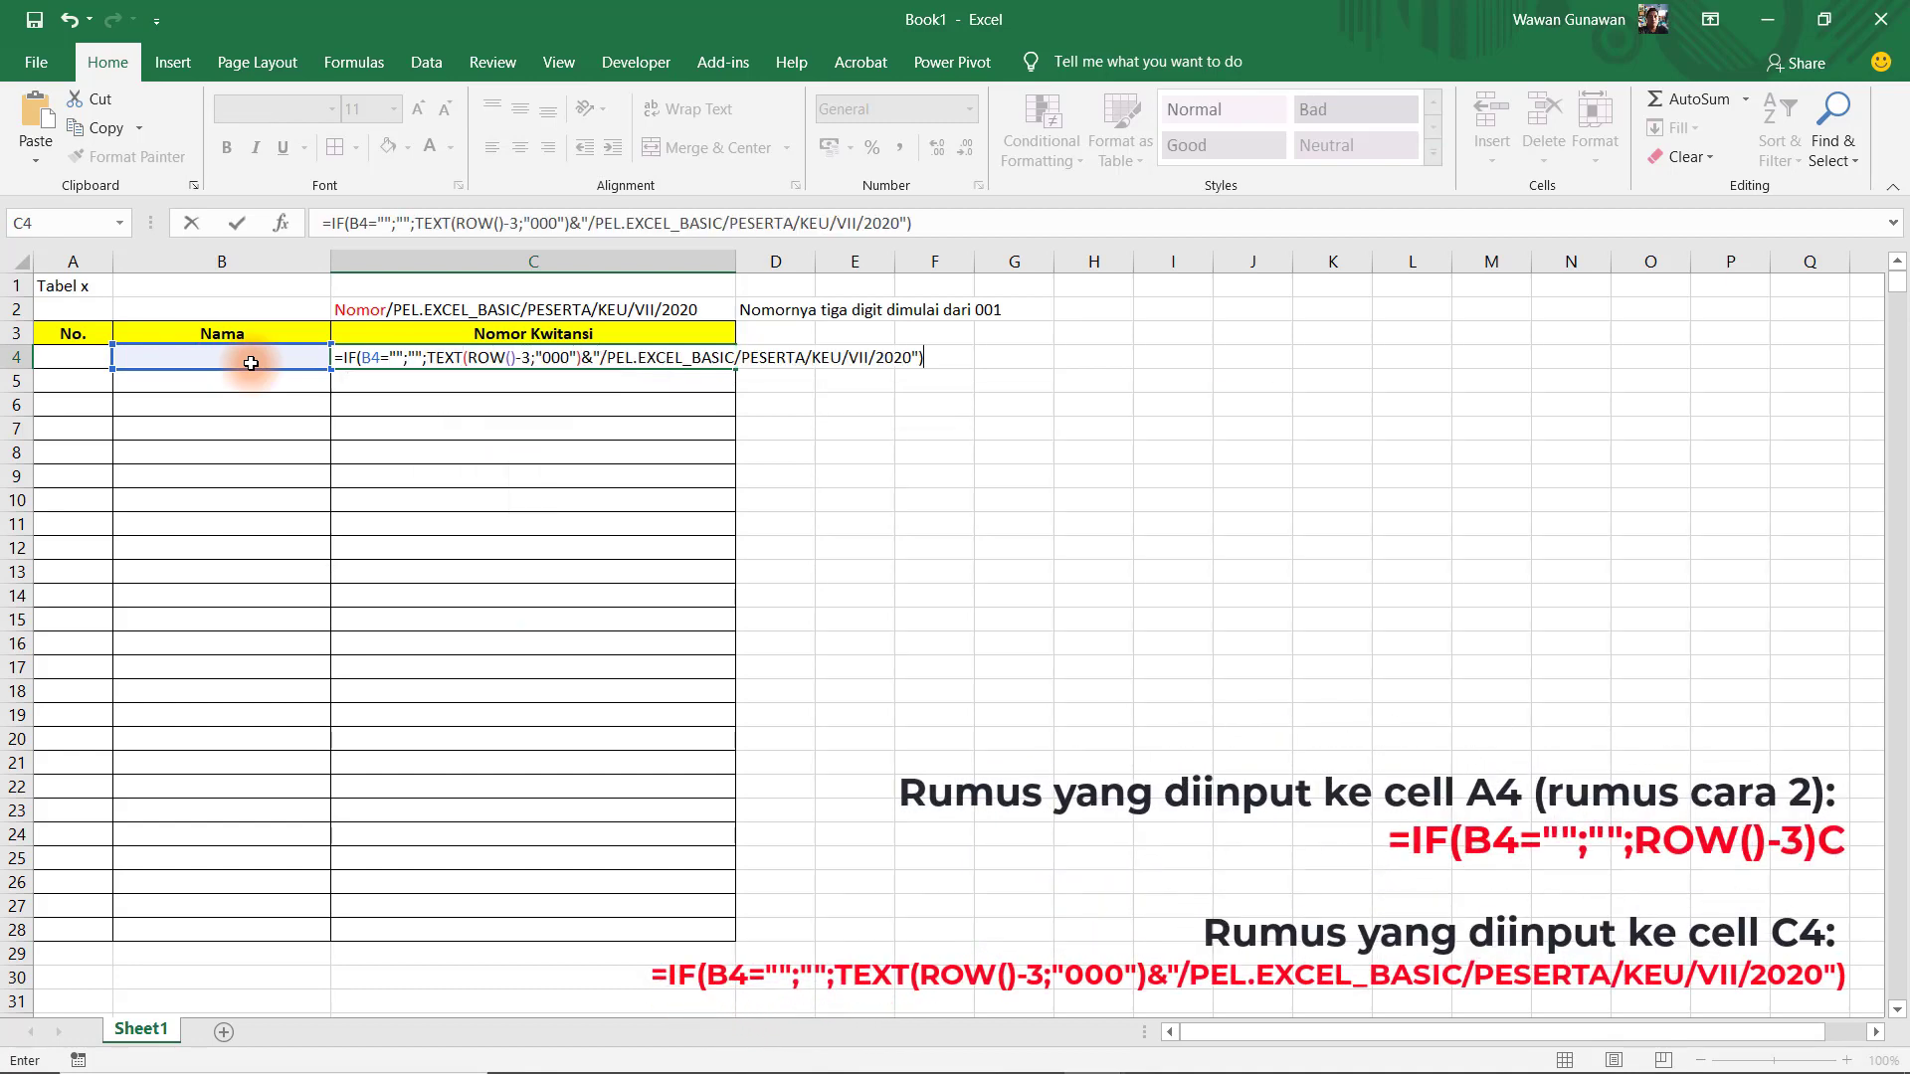
key(ctrl+Return)
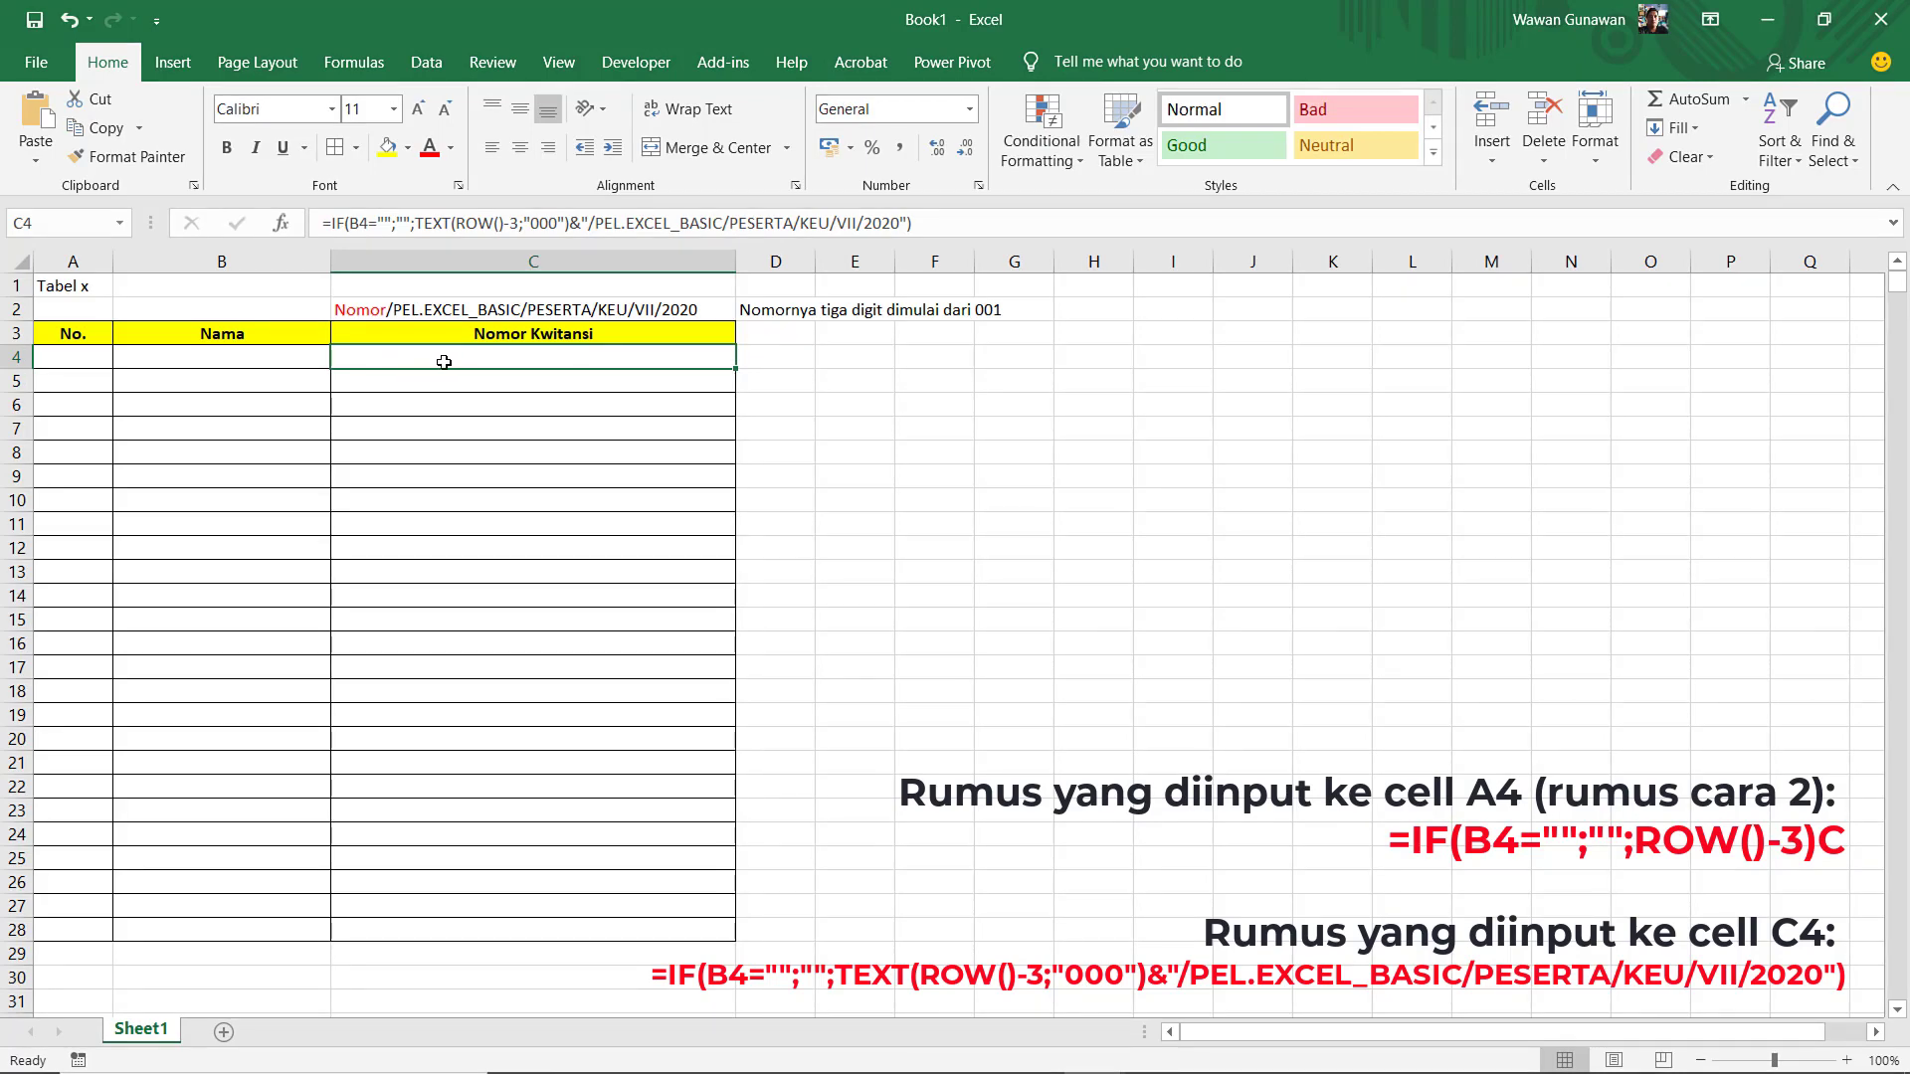
- Test the numbering formulas by entering a first name in cell B4, and check cells C4 and A4
click(178, 362)
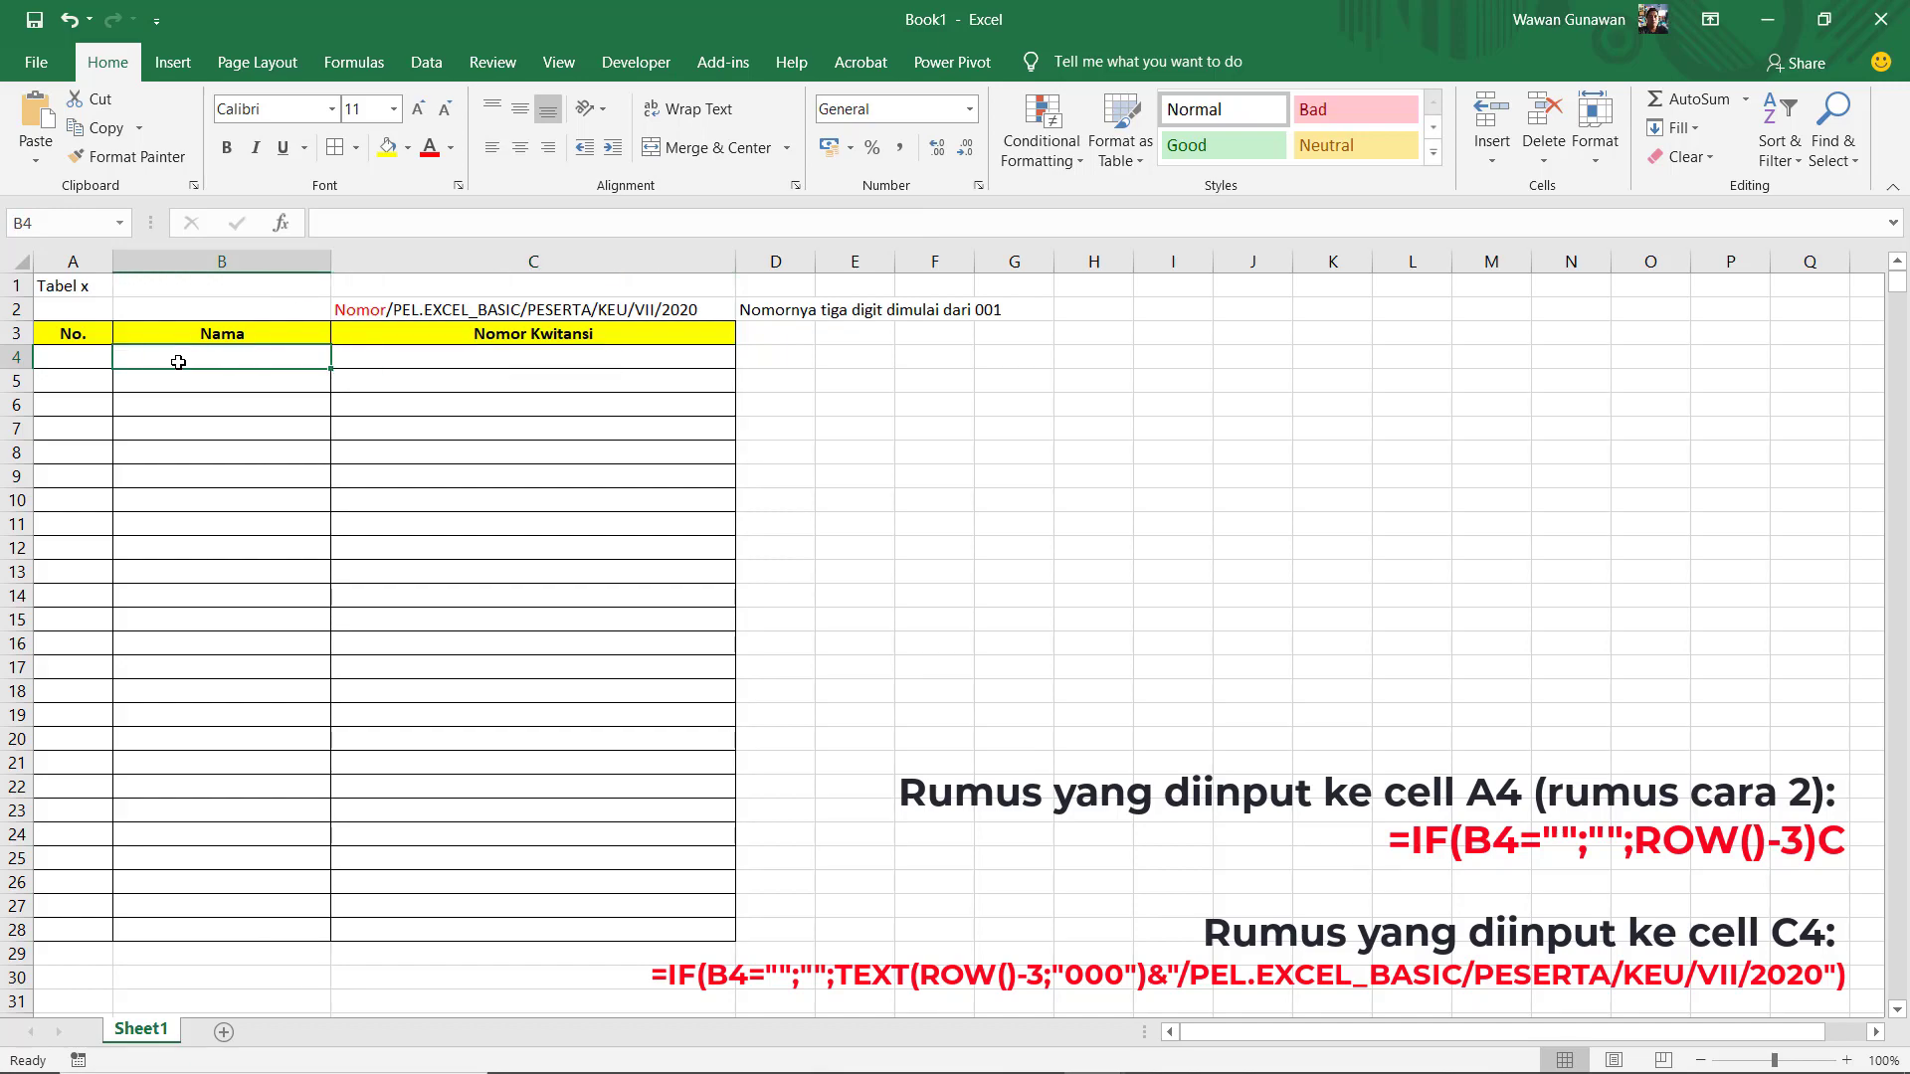
text(Kayla)
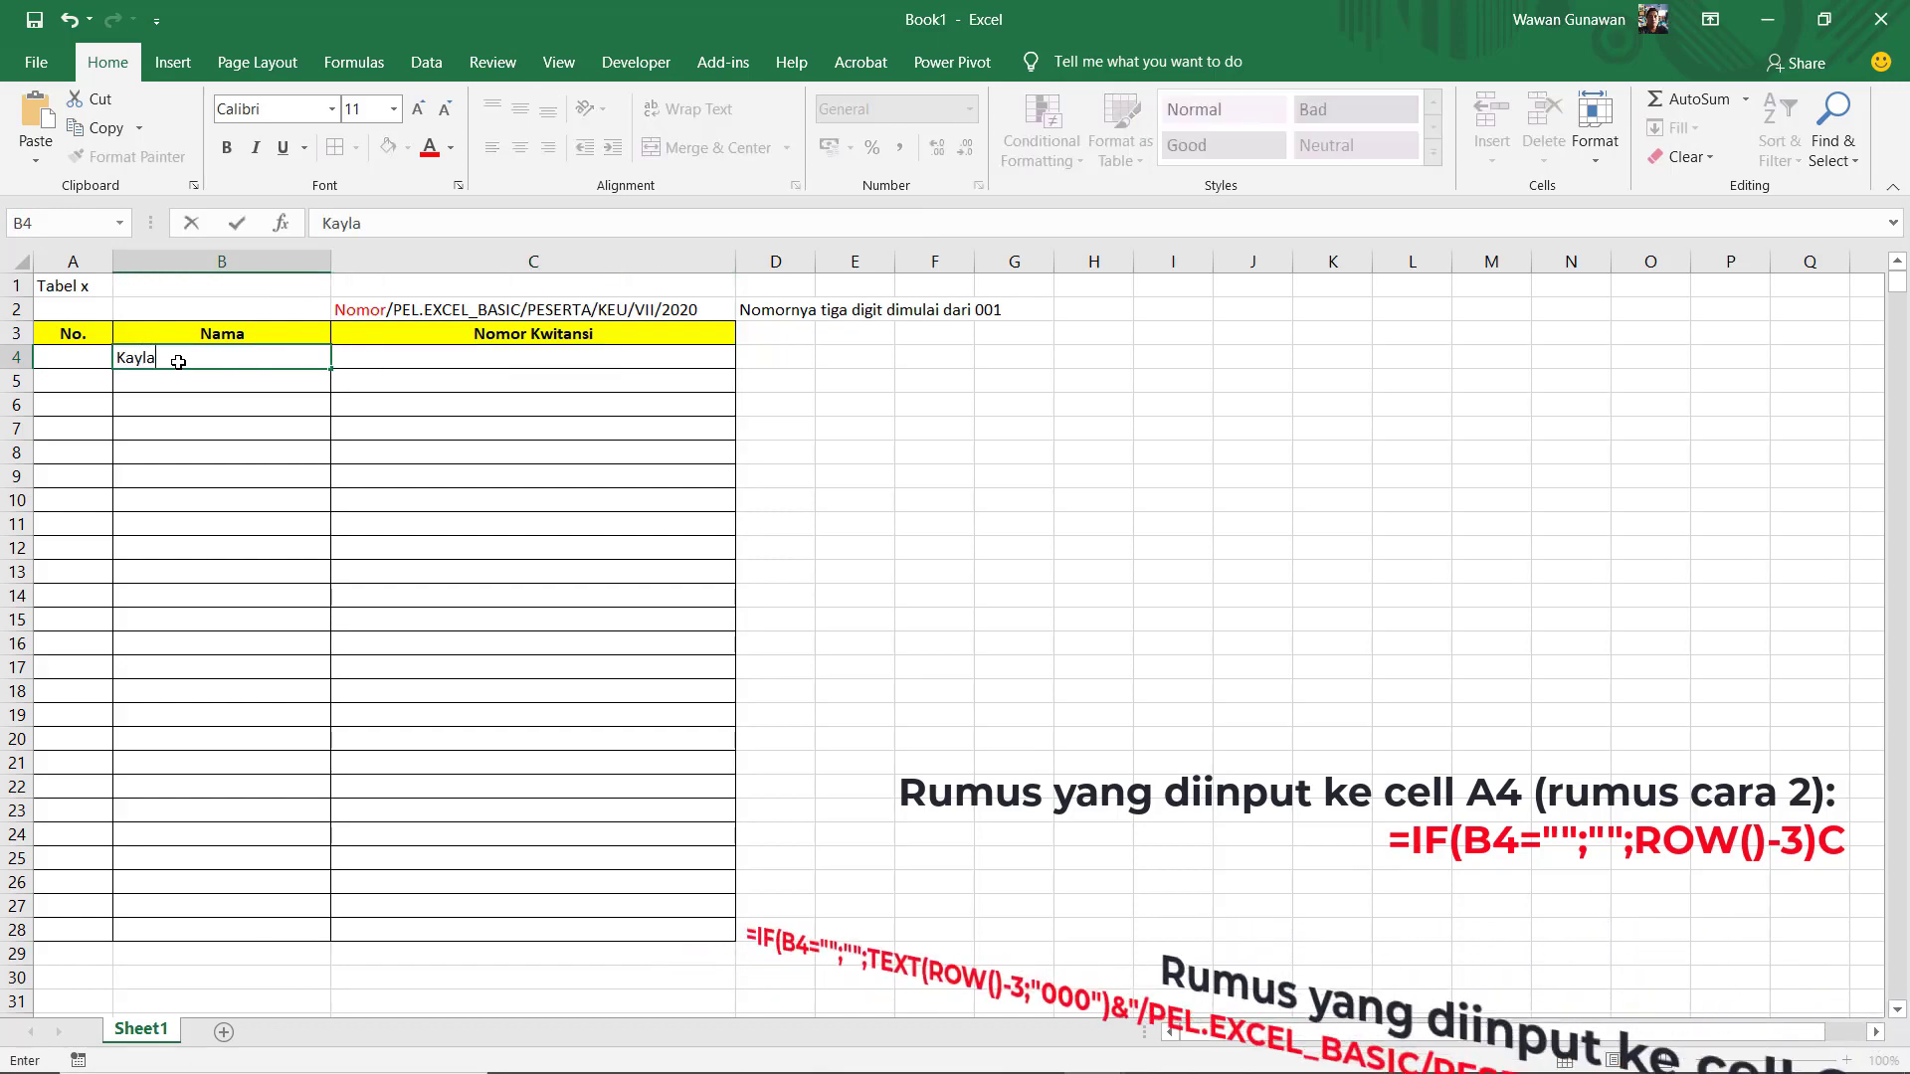
key(Return)
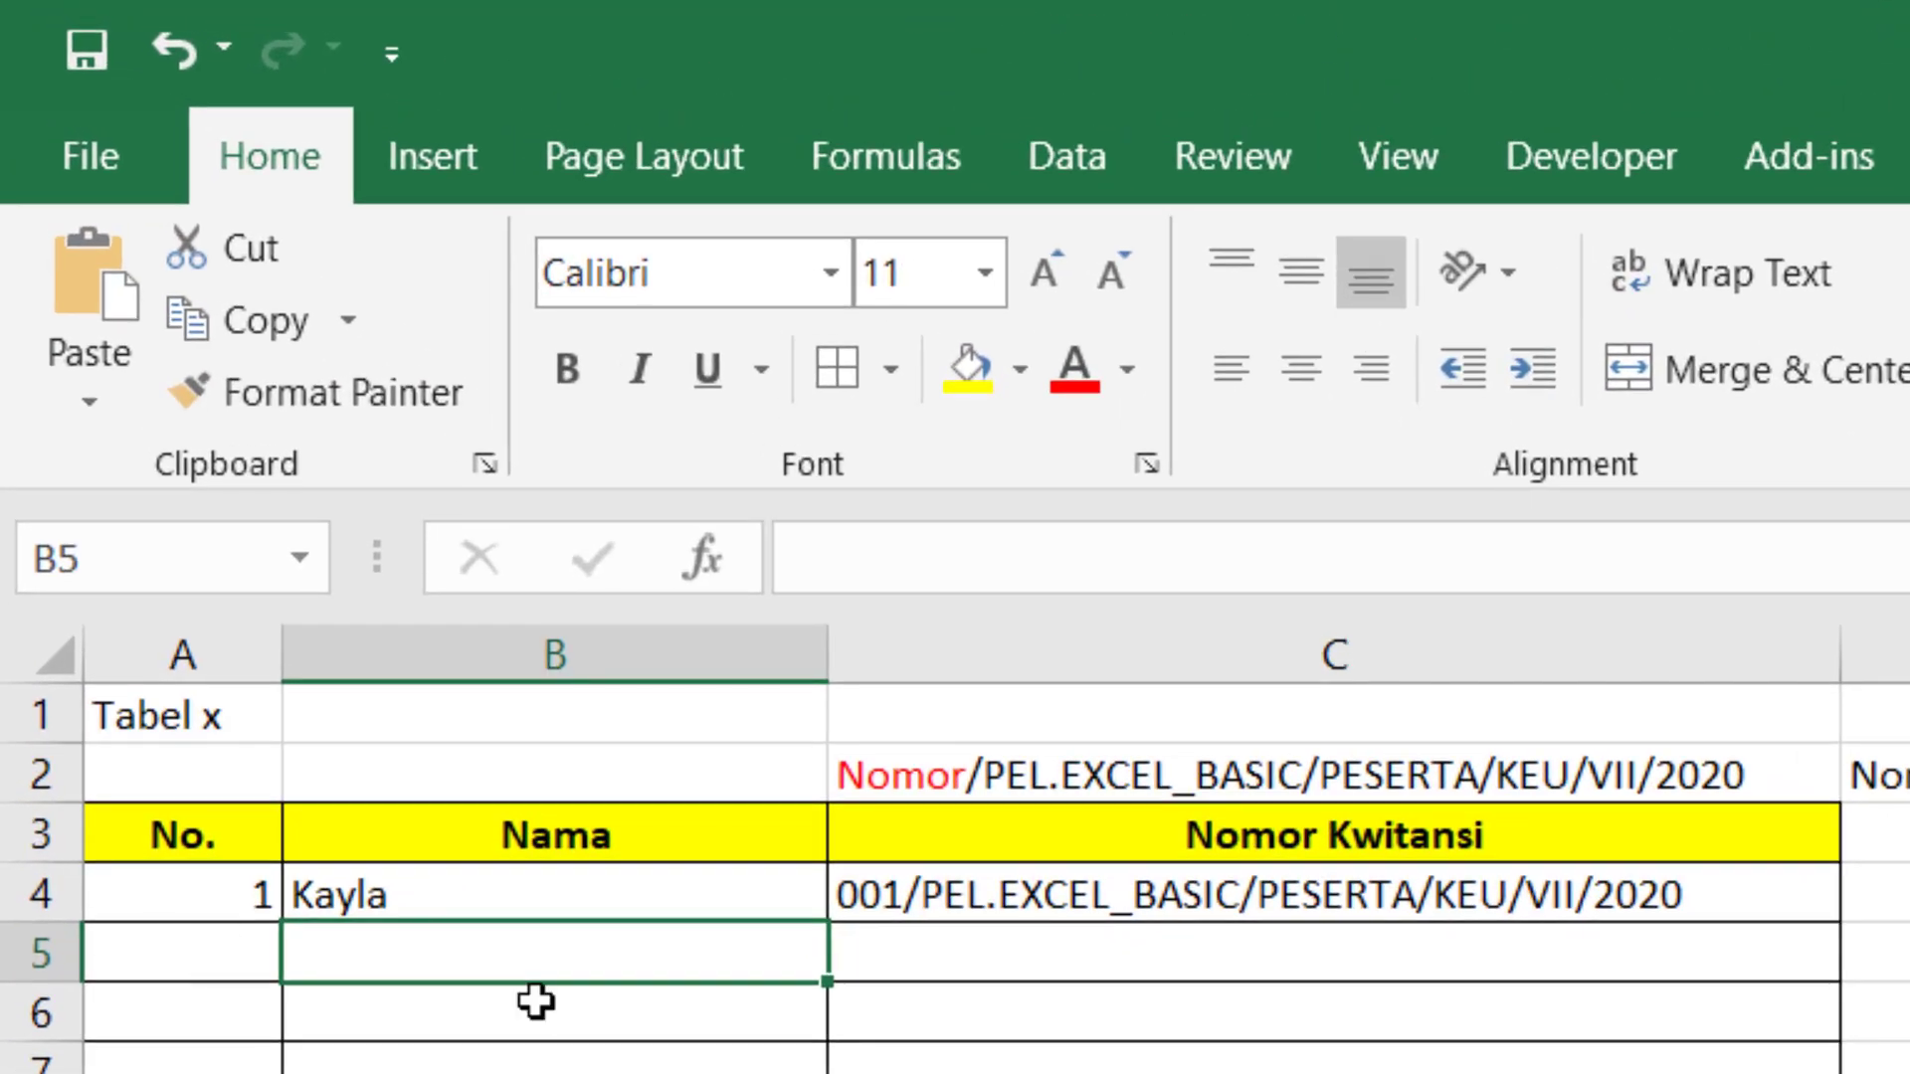
click(1048, 900)
click(183, 908)
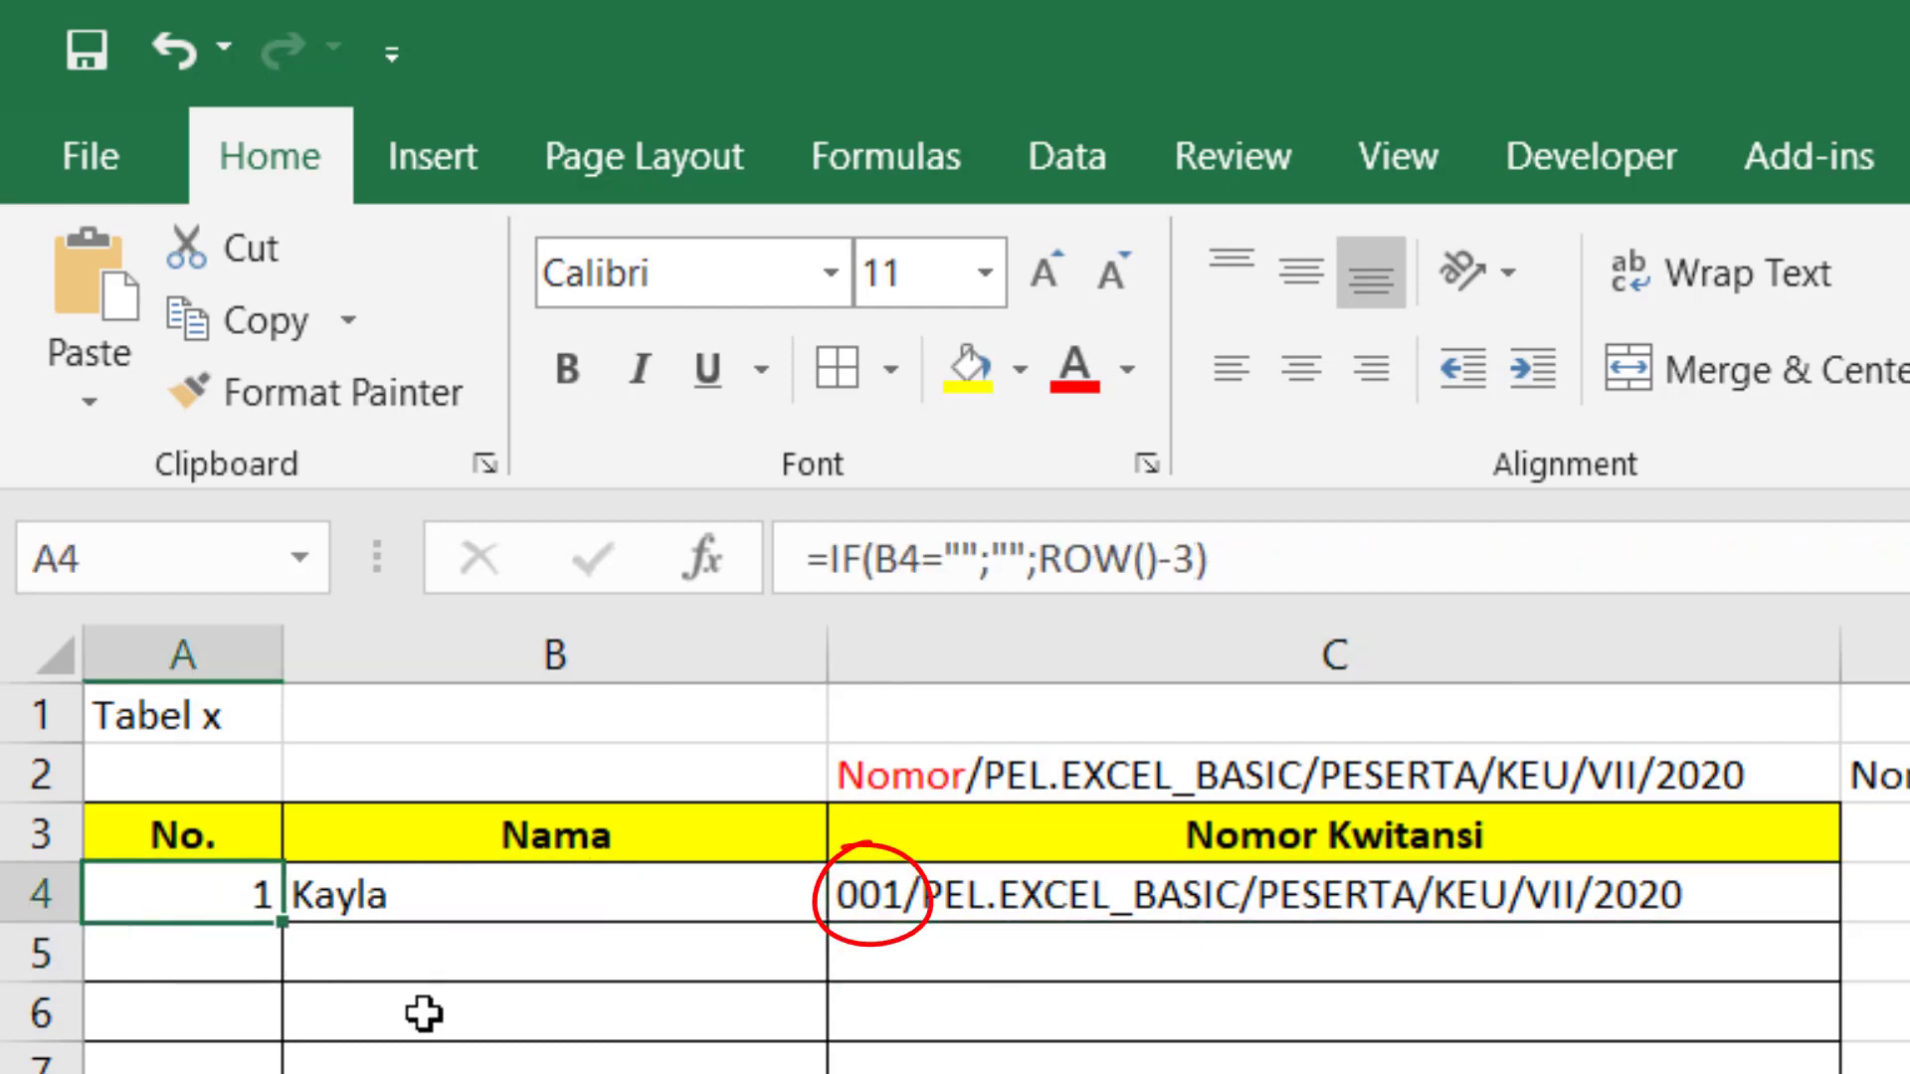
click(397, 959)
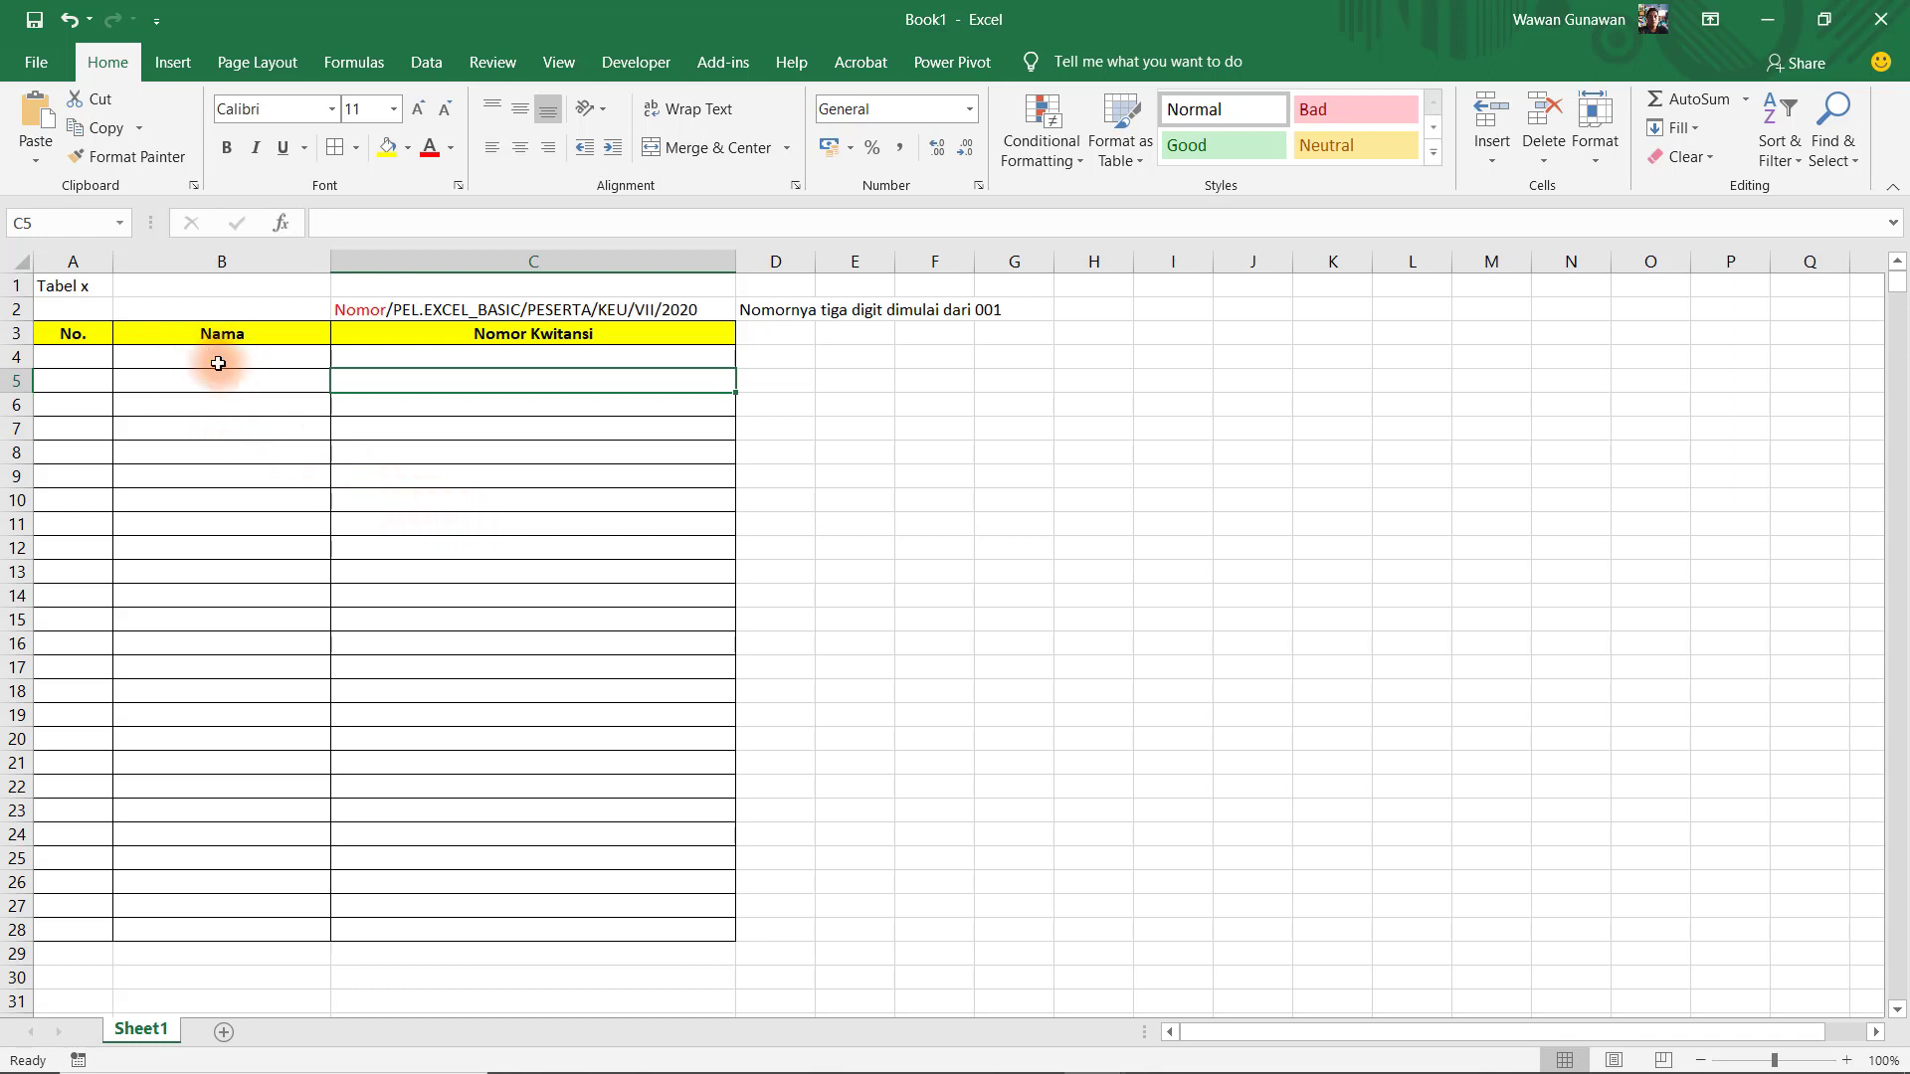
- Fill the C4 receipt number formula down to C28
click(252, 362)
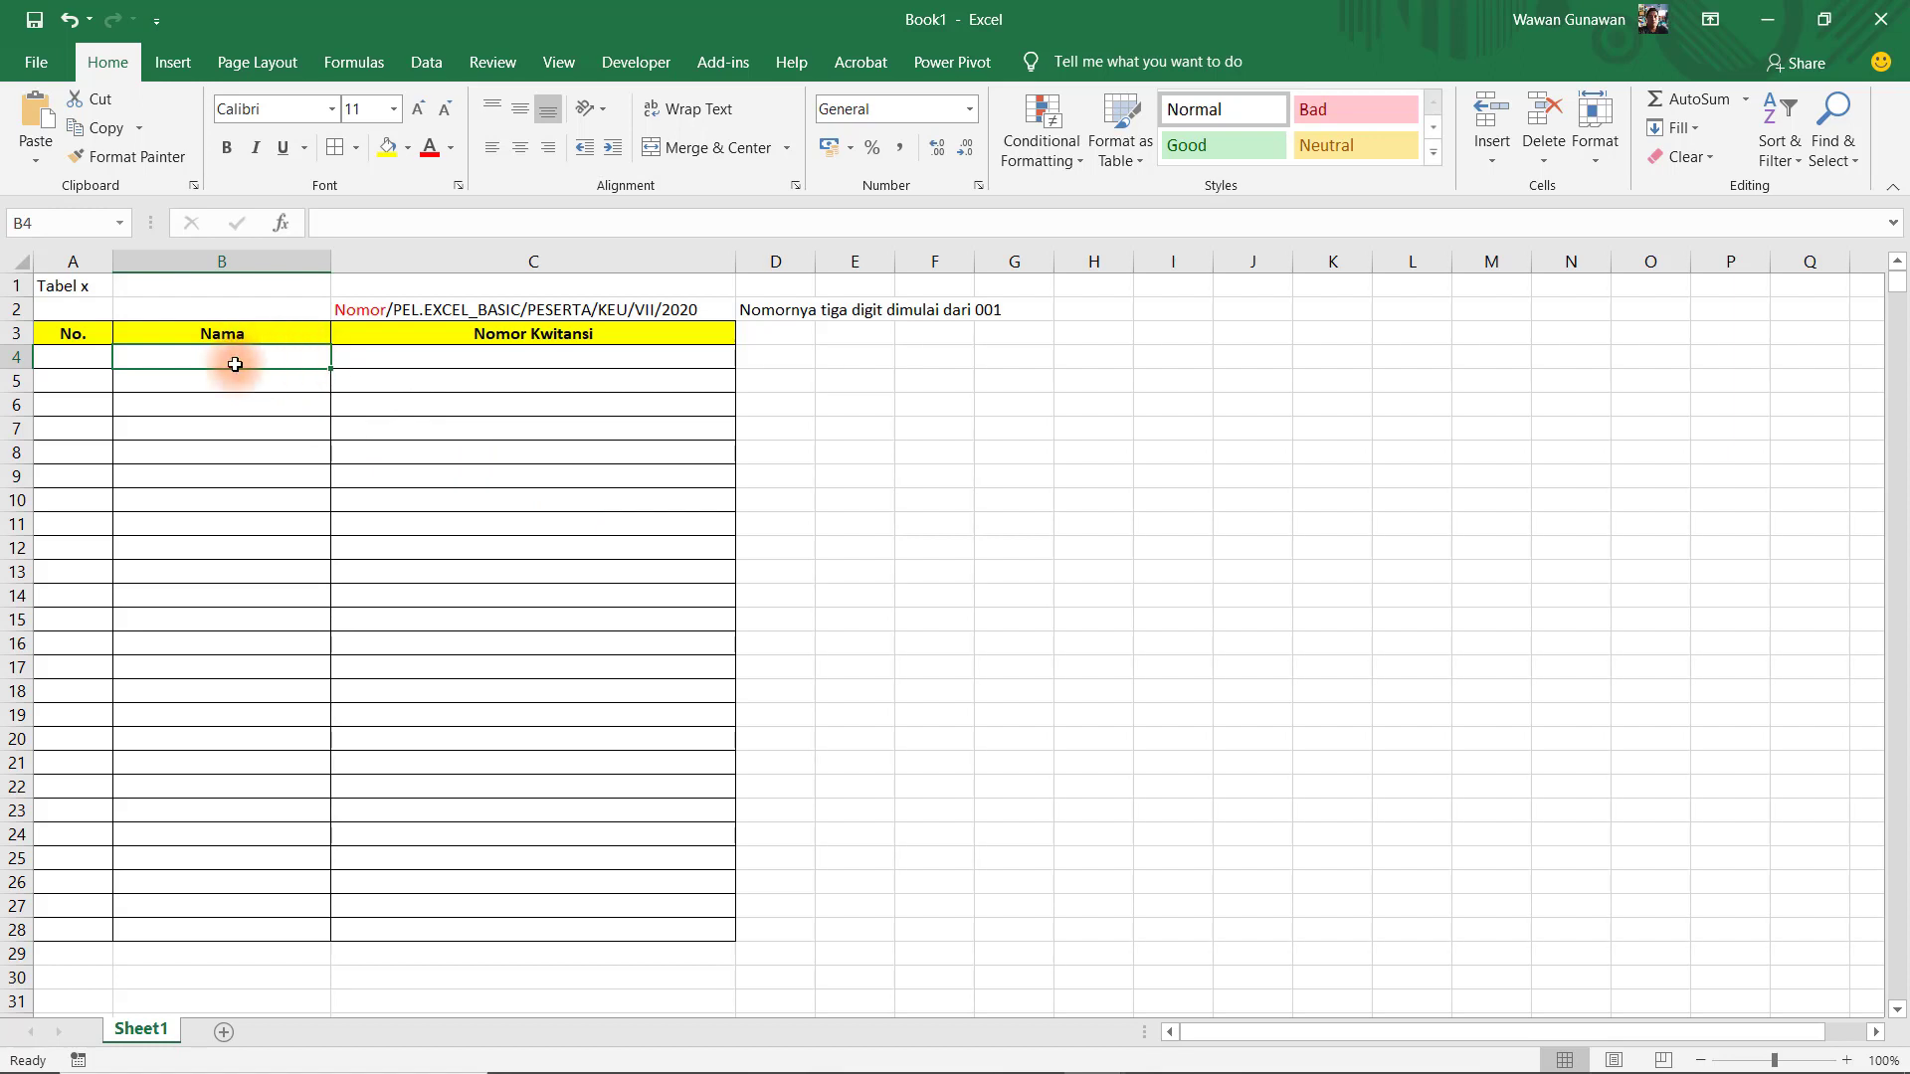
click(404, 360)
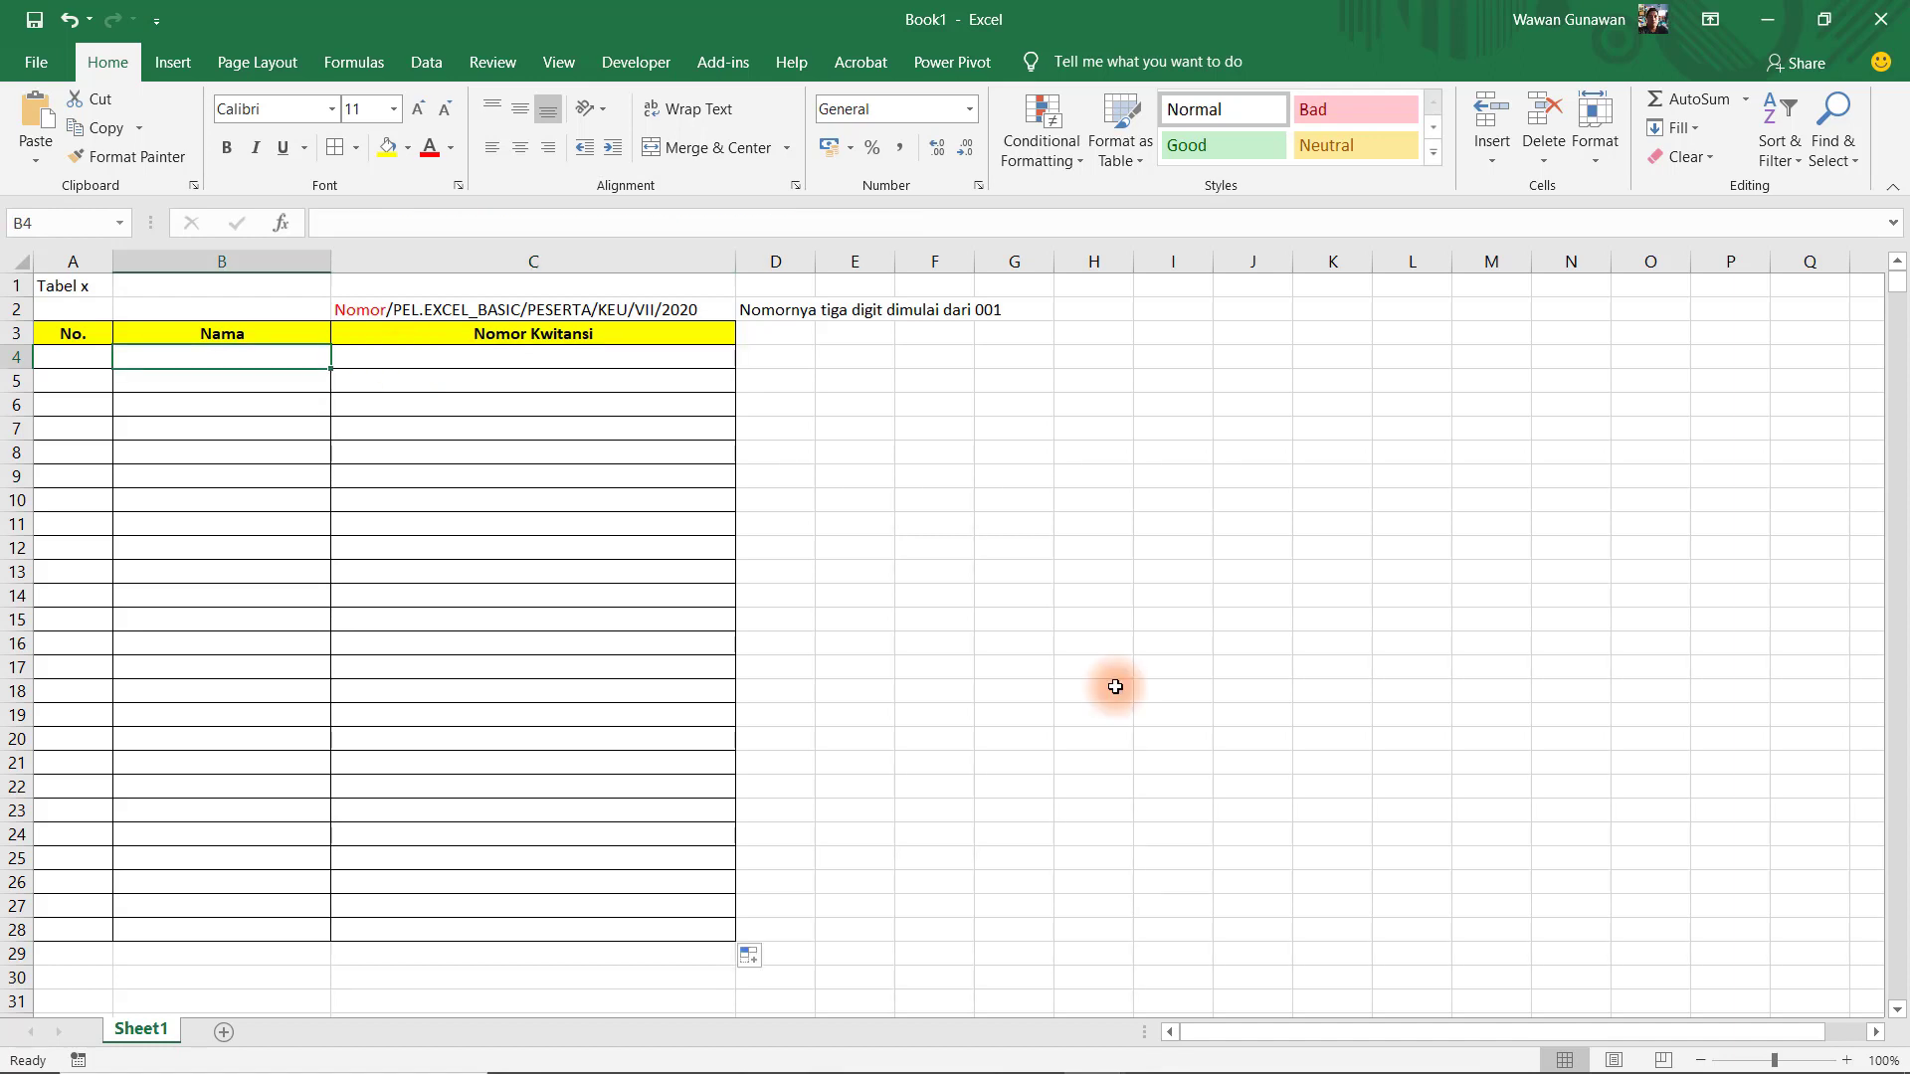
- Enter three people's first names in cells B4 to B6 of the Nama column
text(Lia)
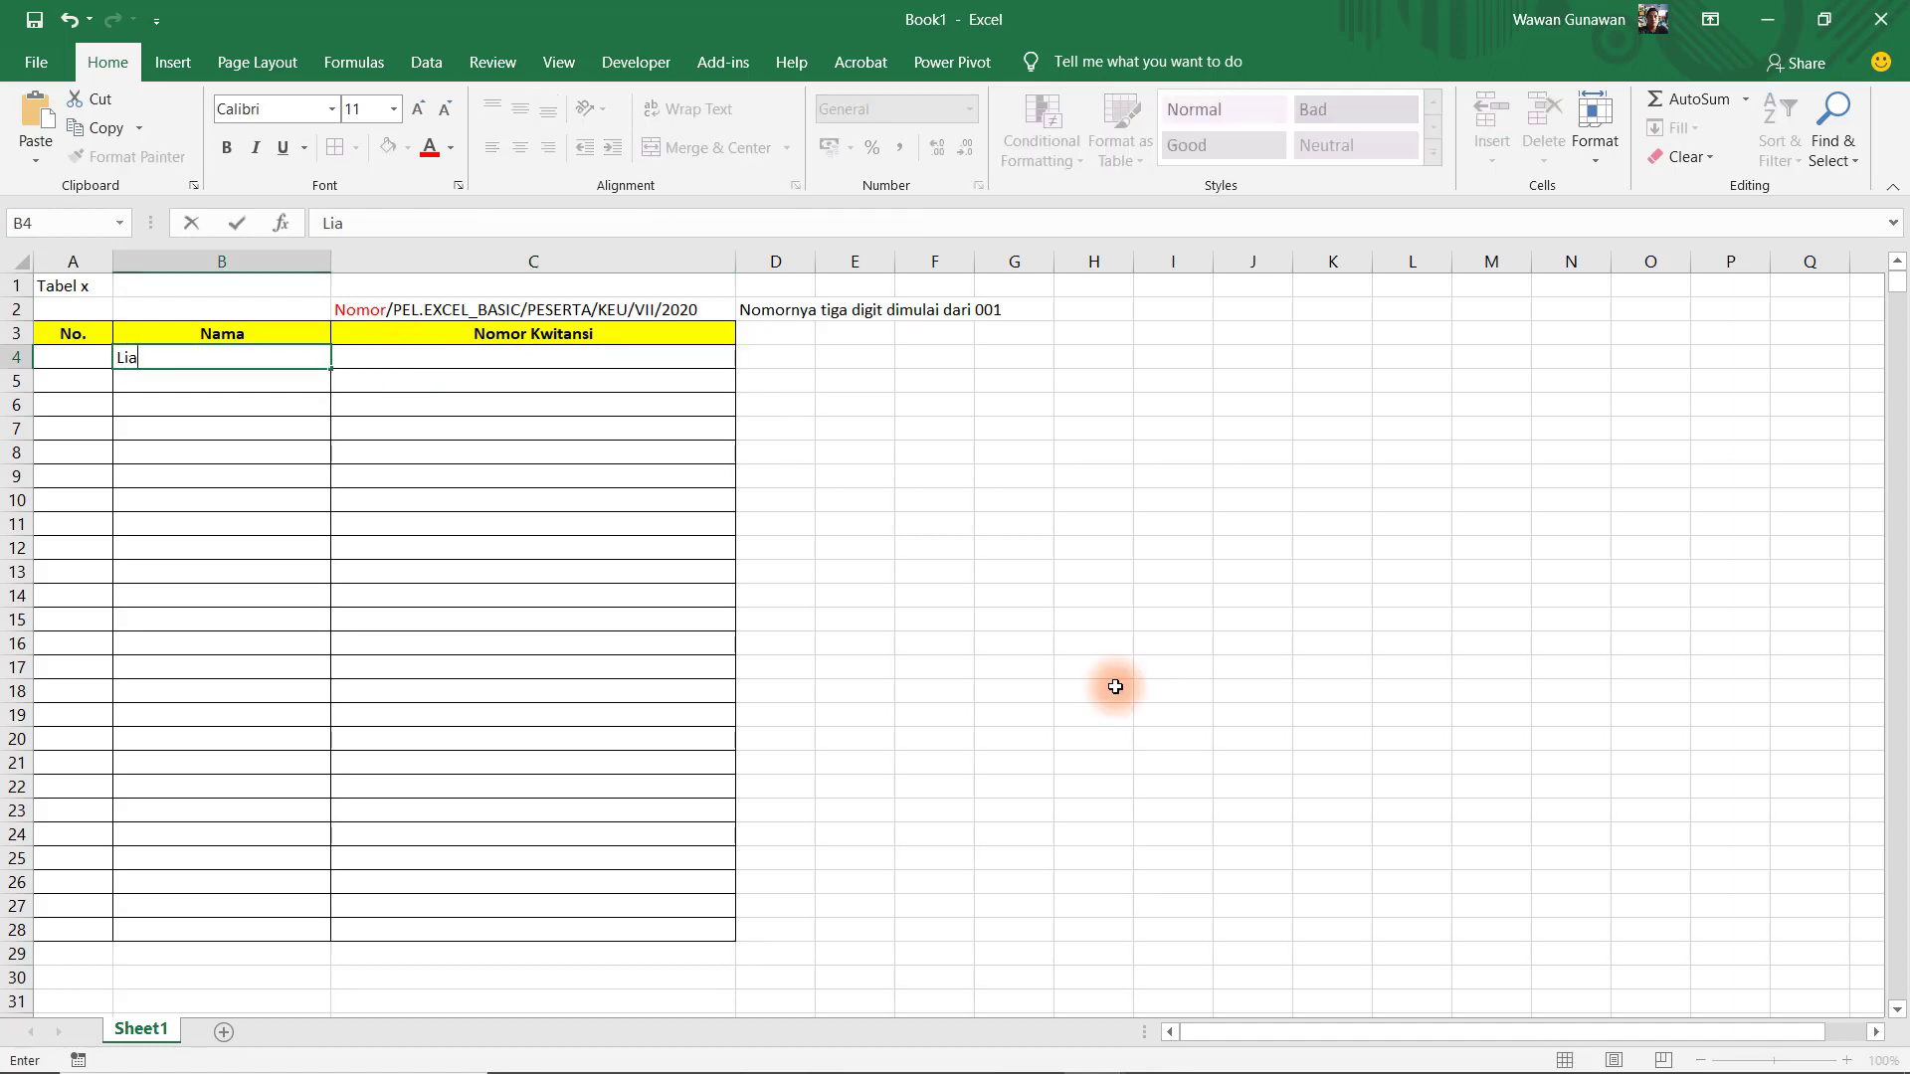
key(Return)
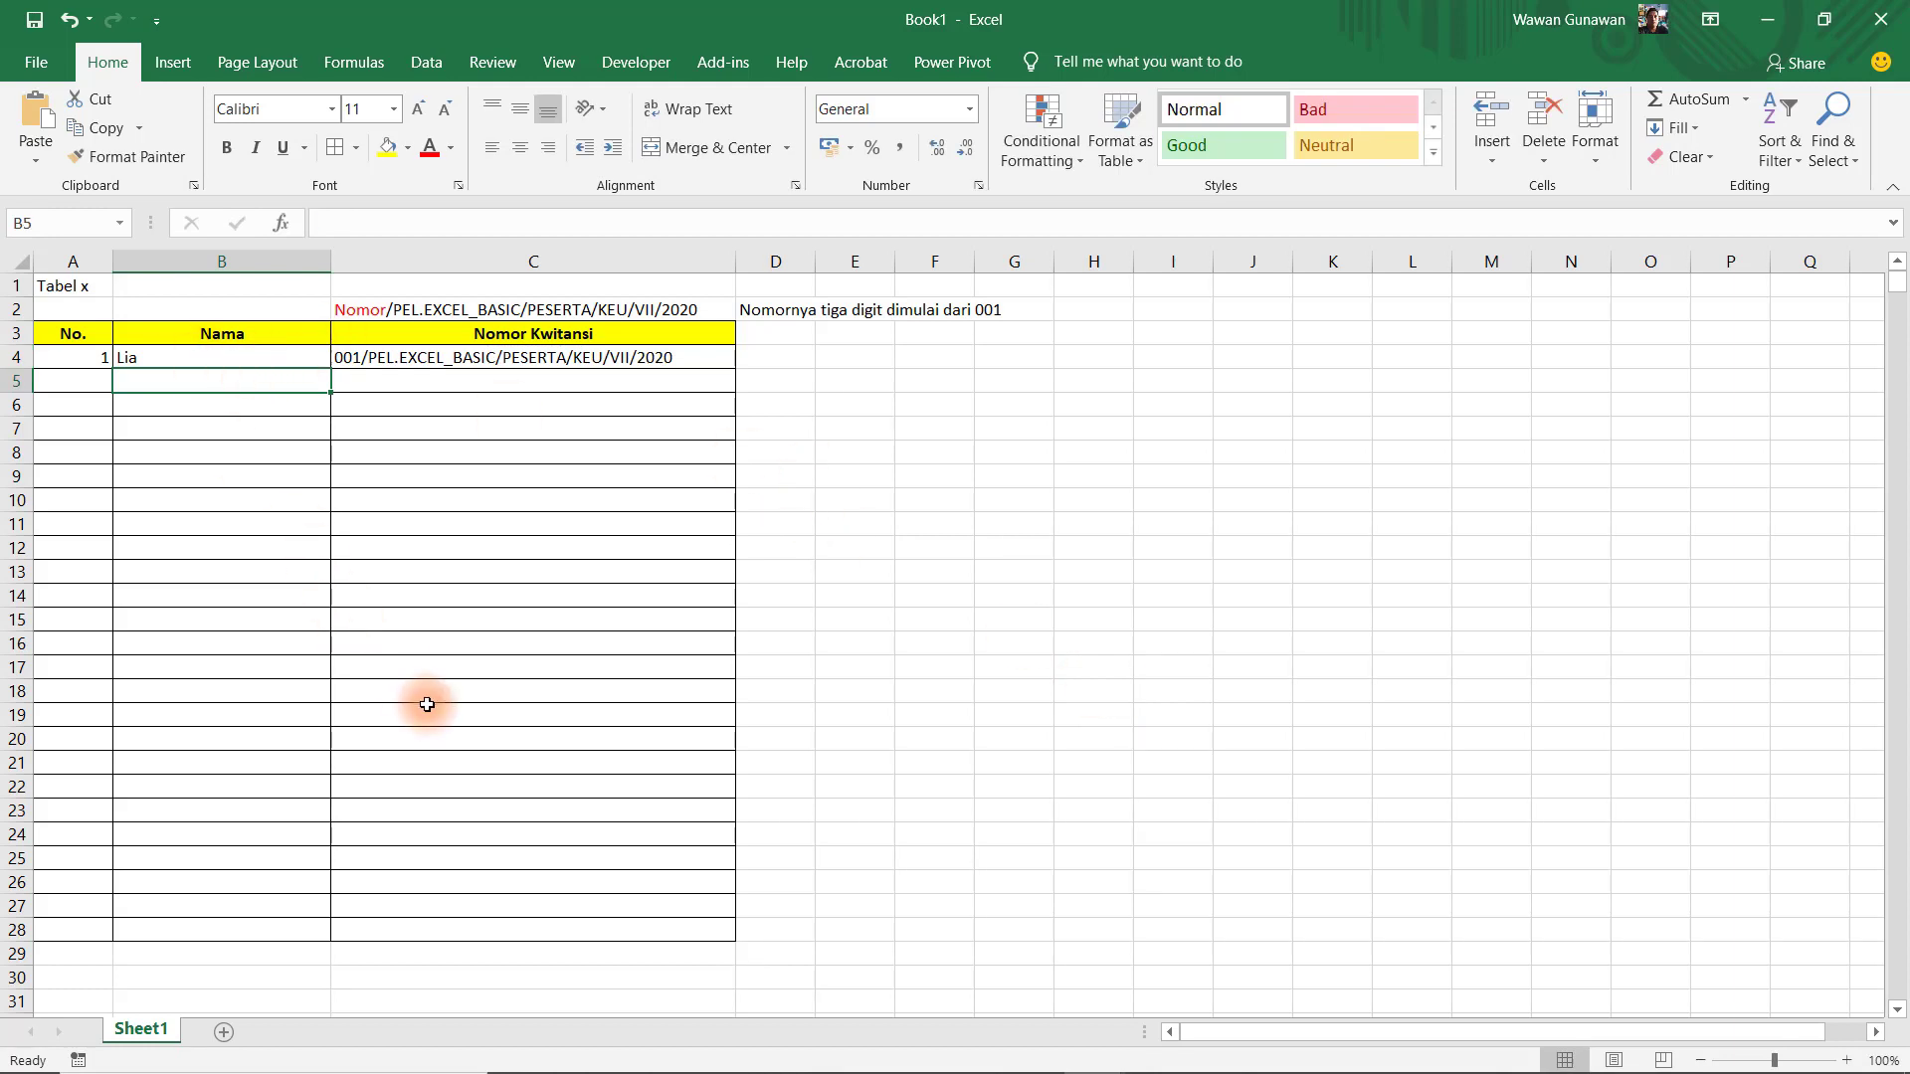
text(Kayla)
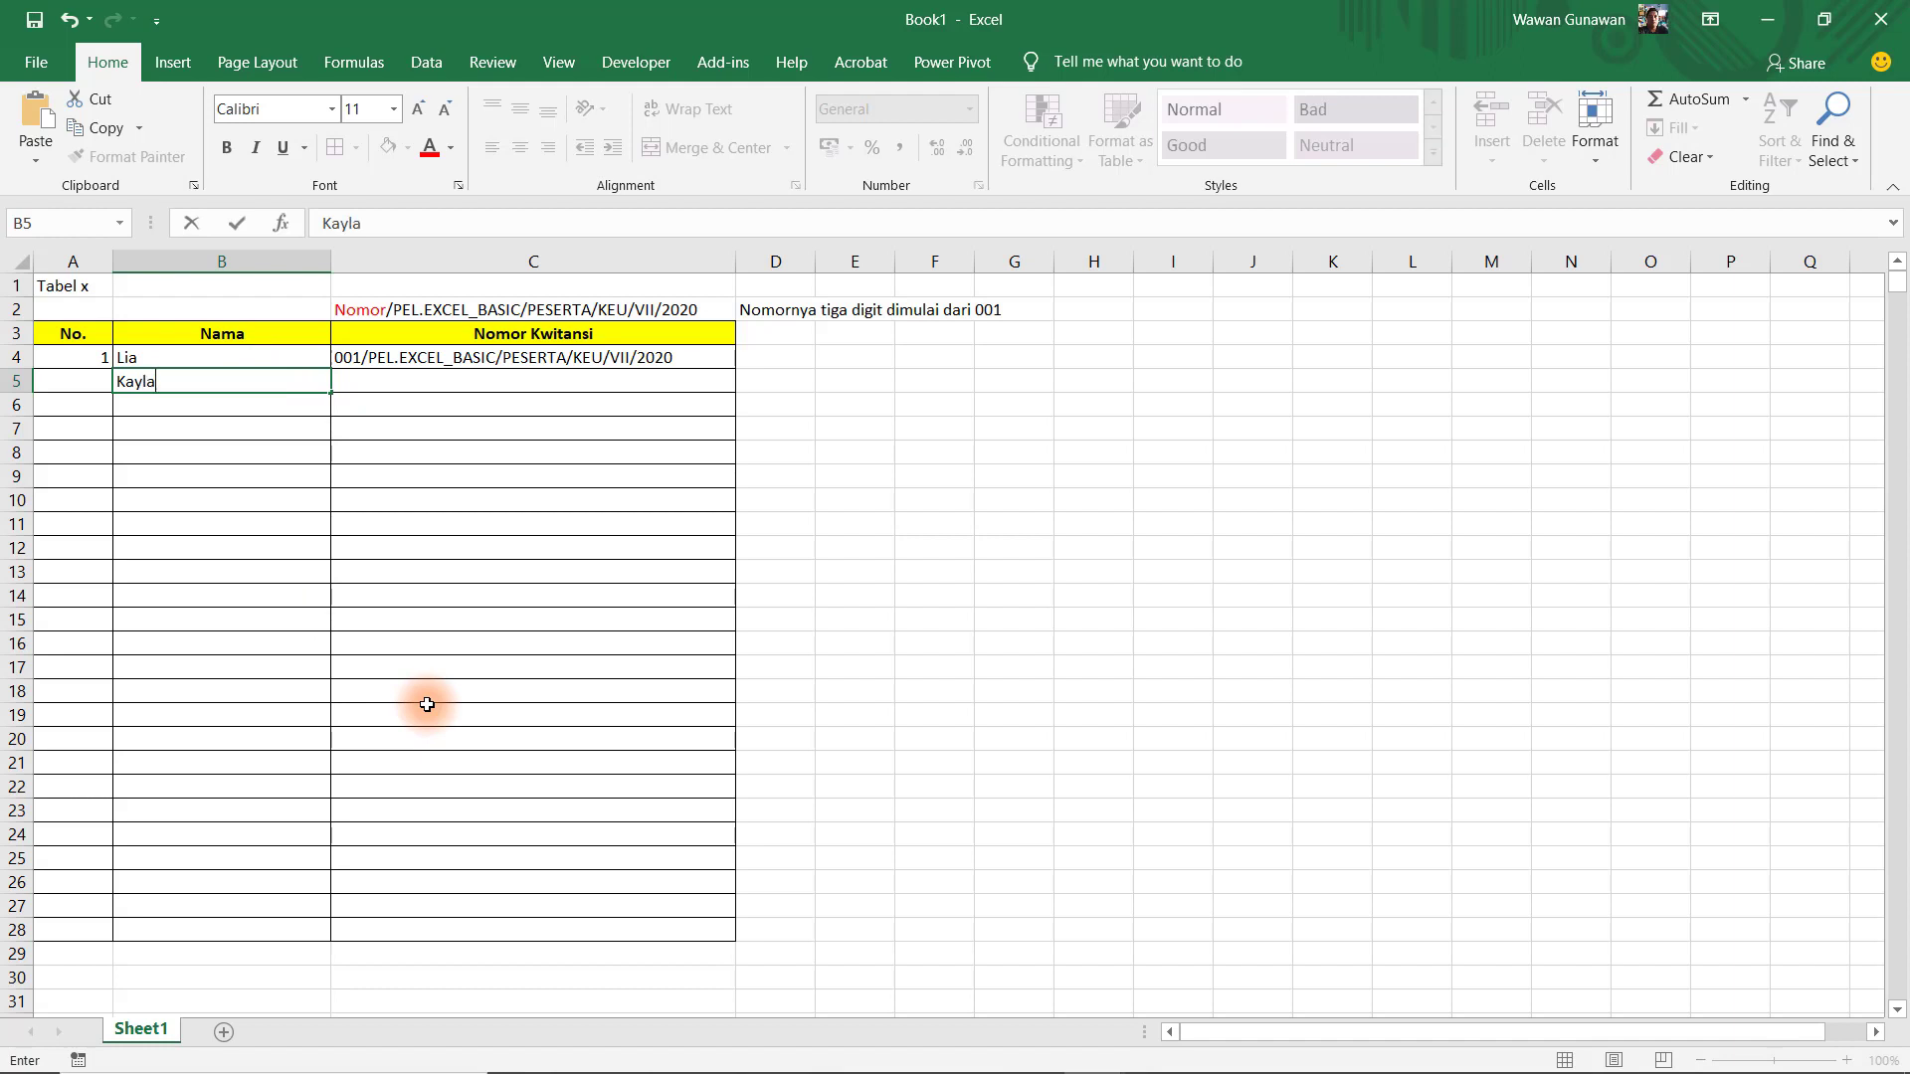
key(Return)
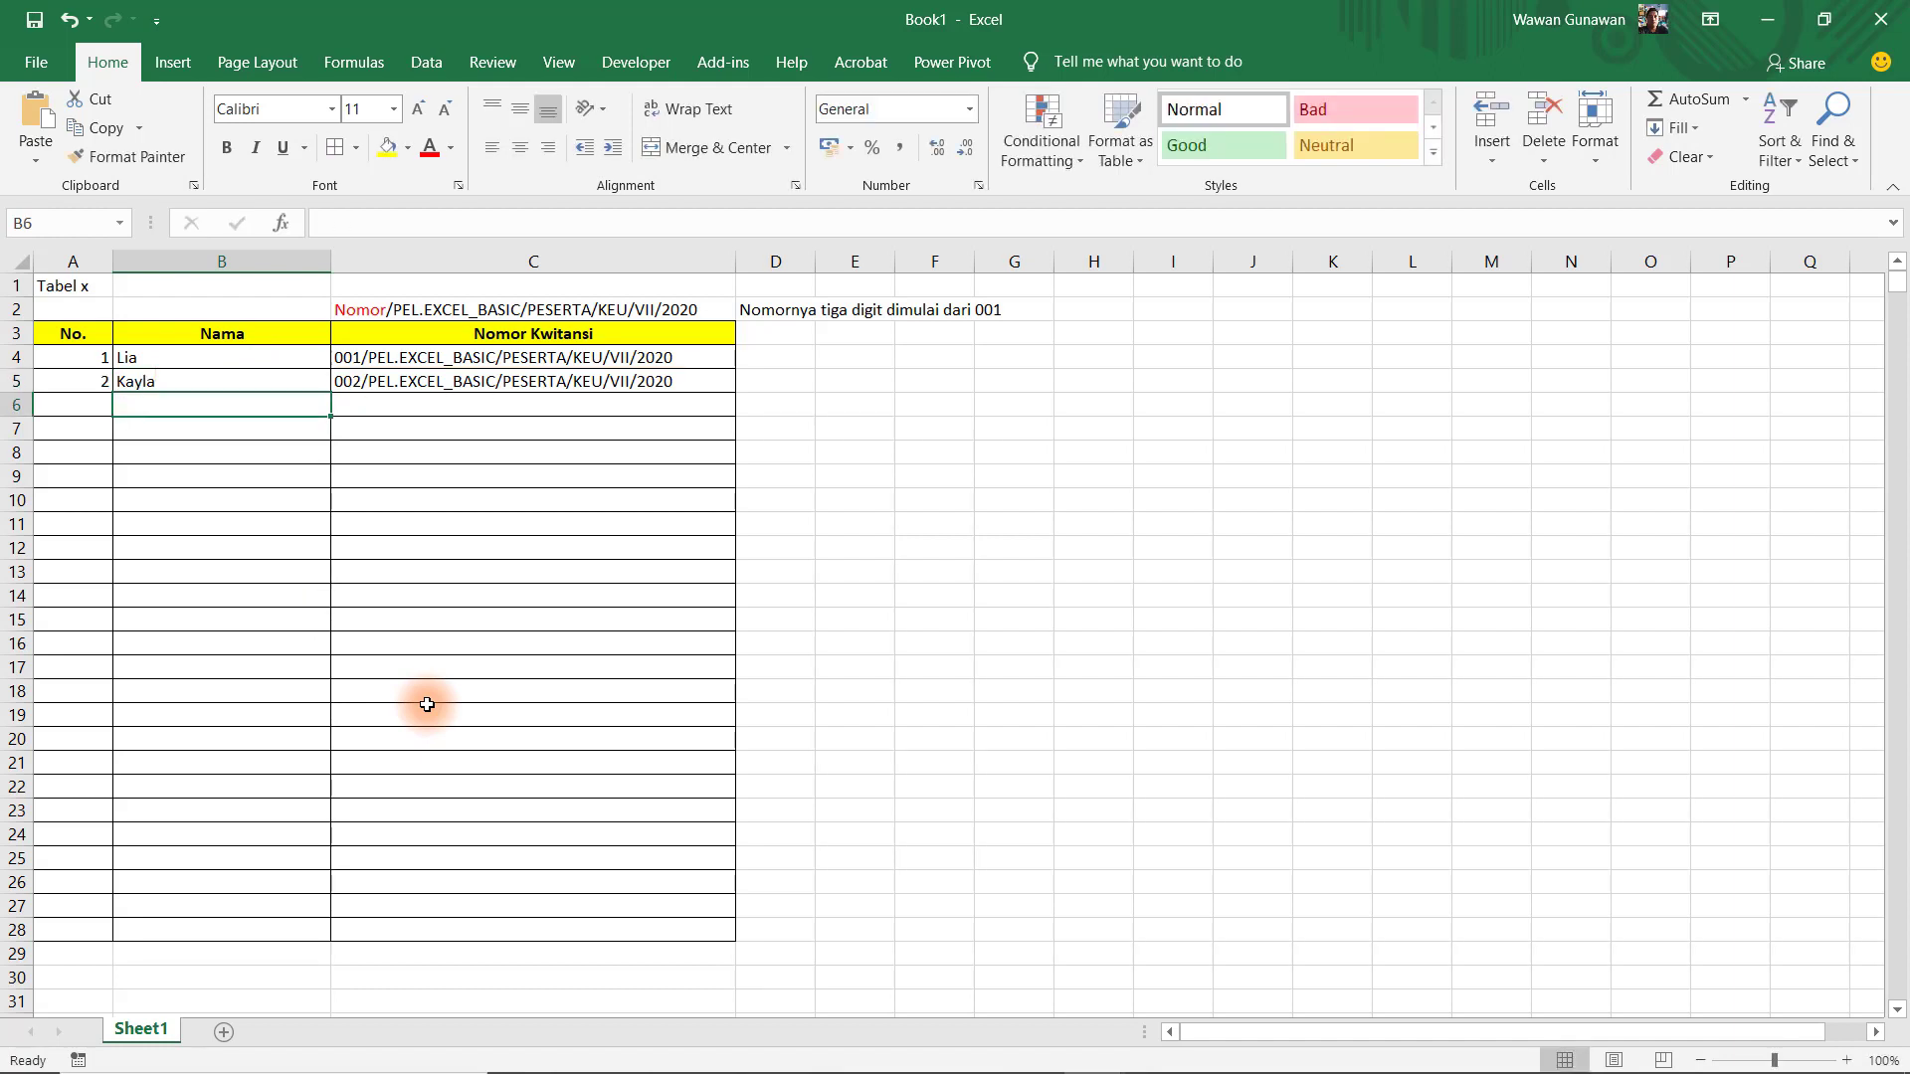
text(Keysha)
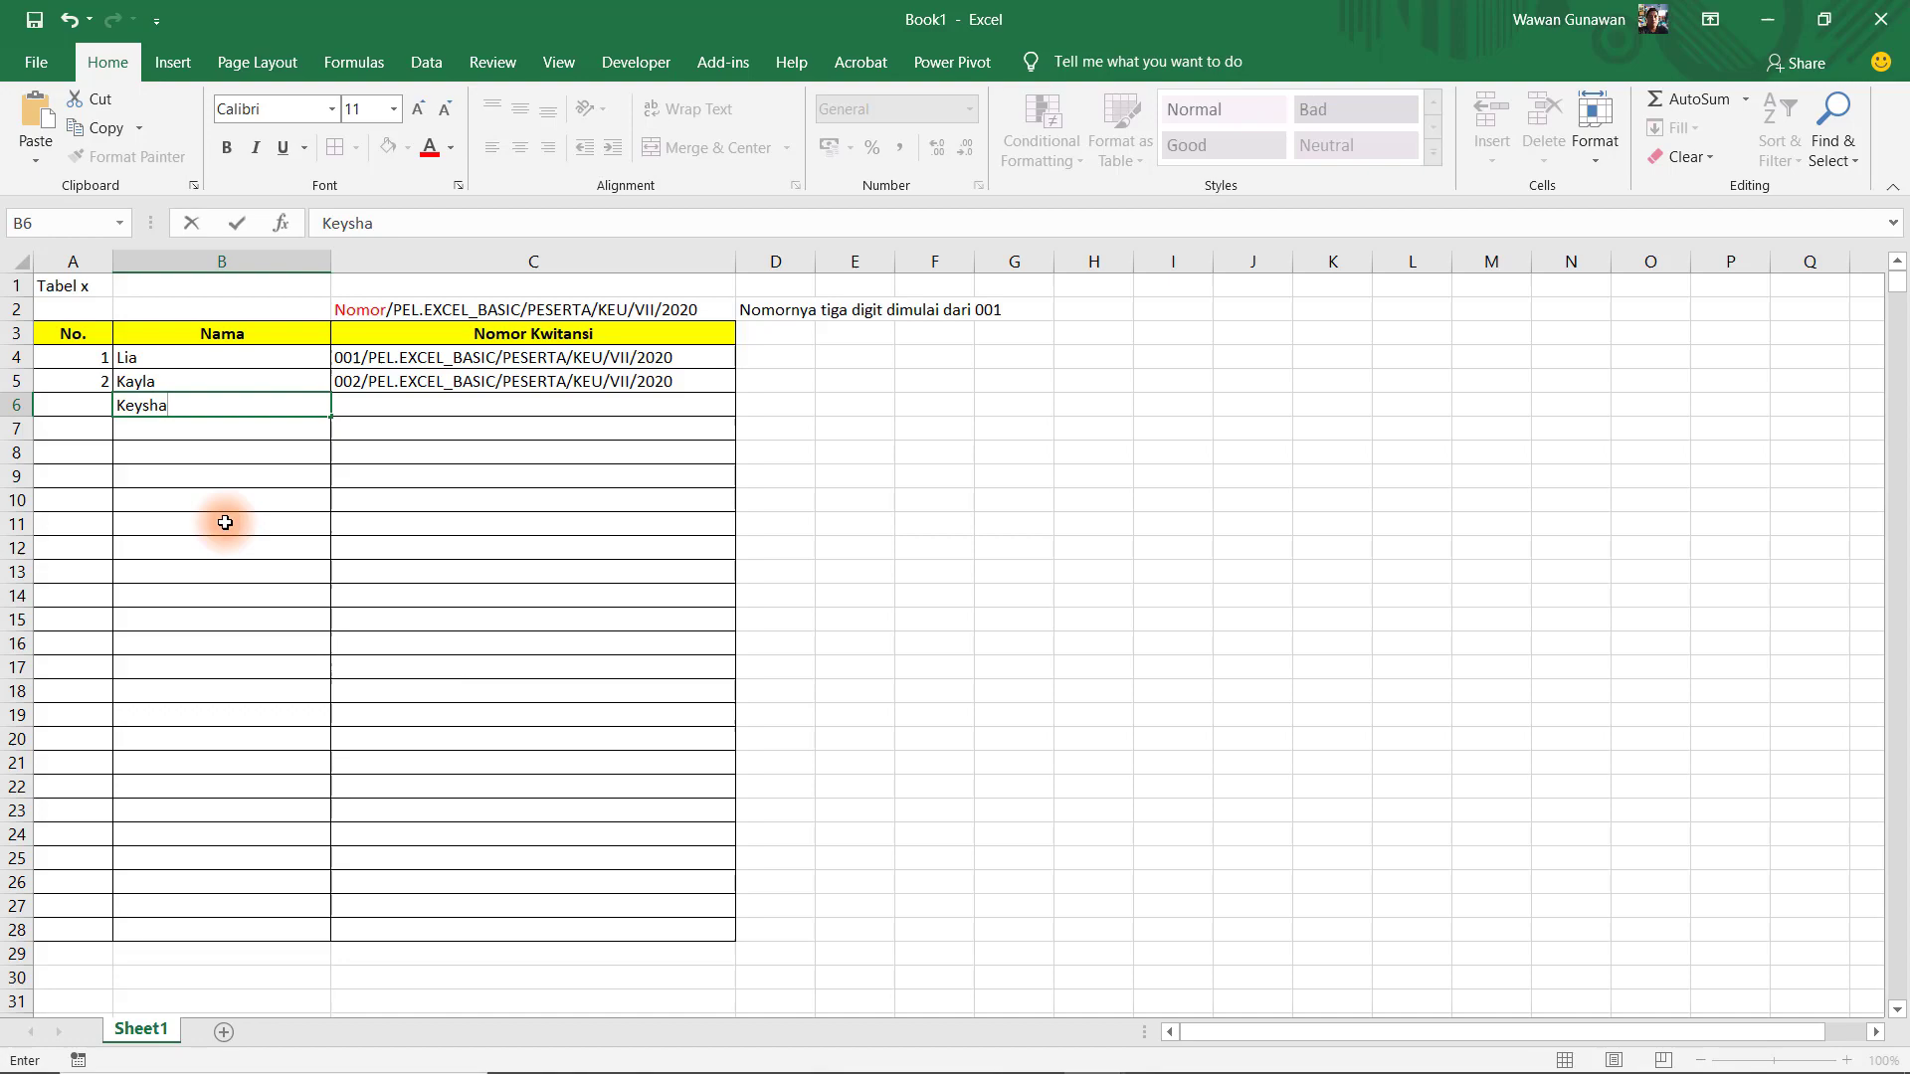
key(Return)
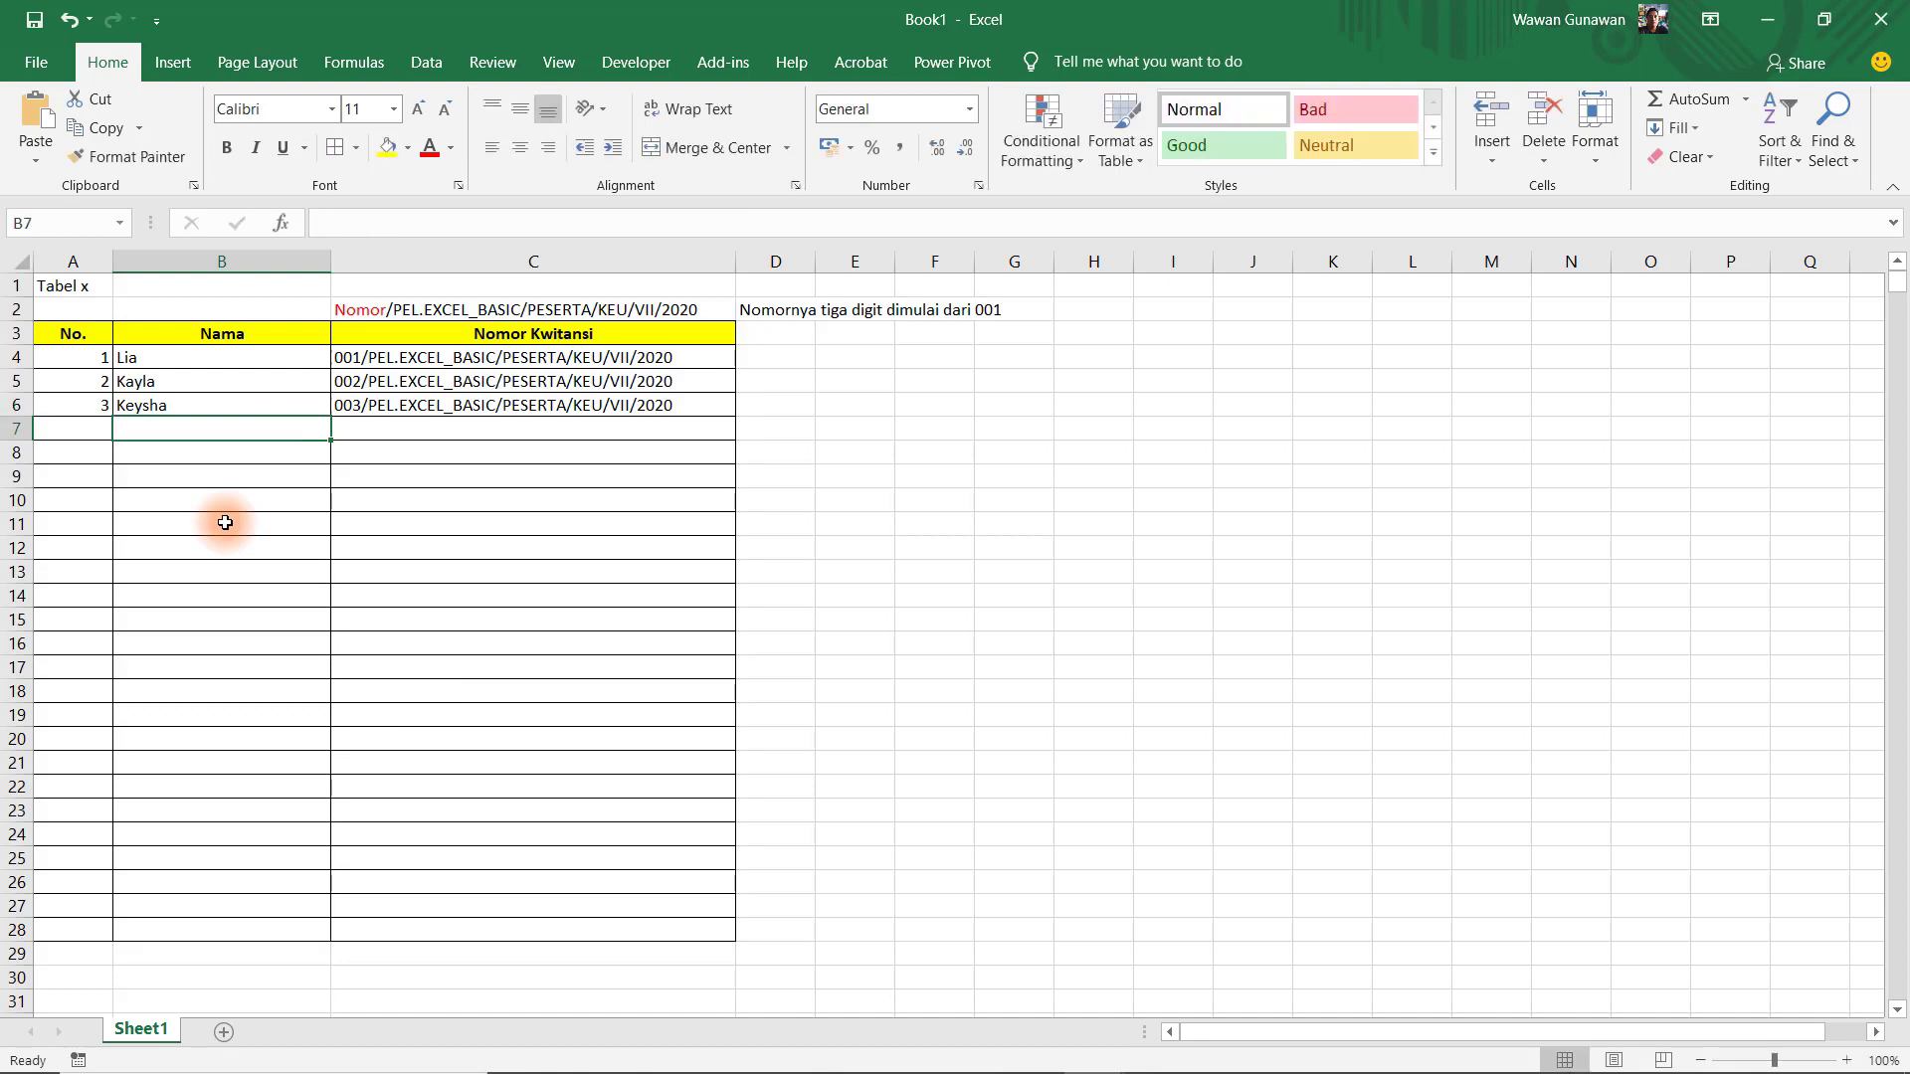
click(178, 574)
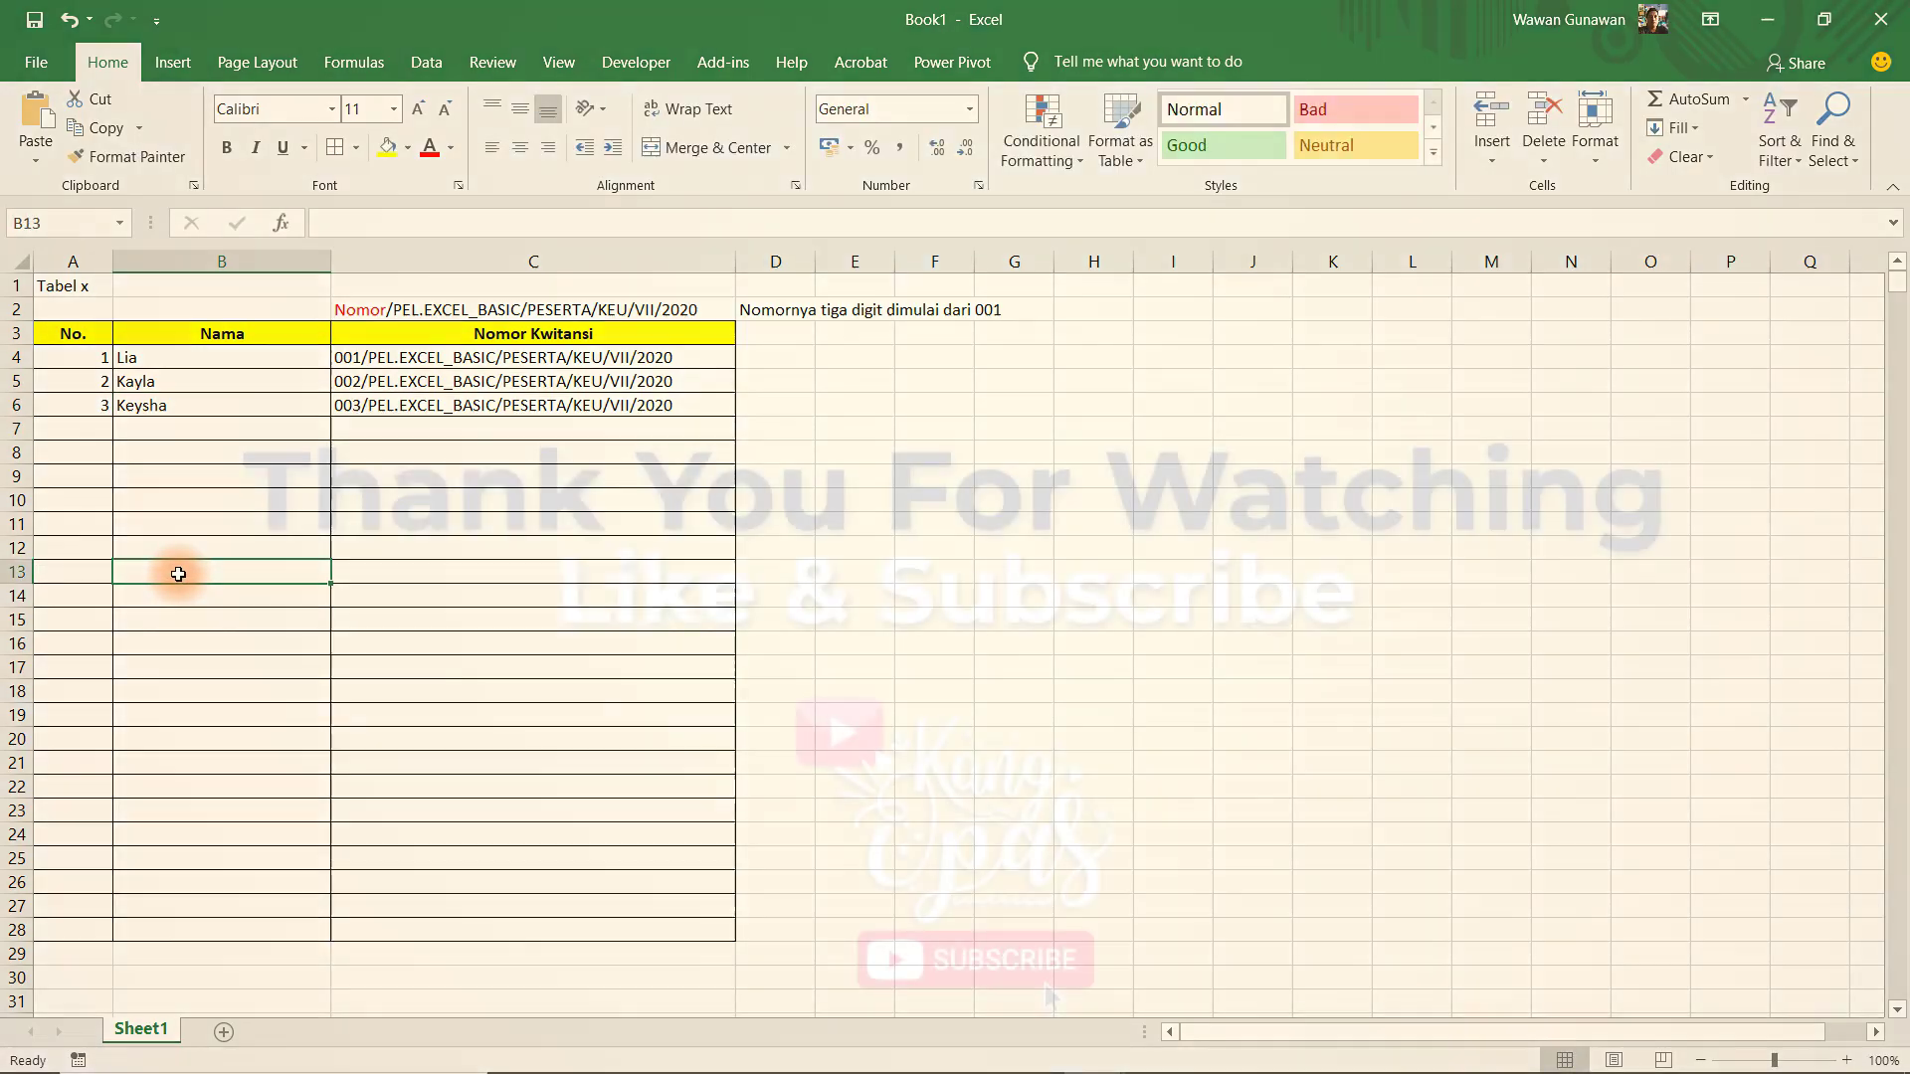